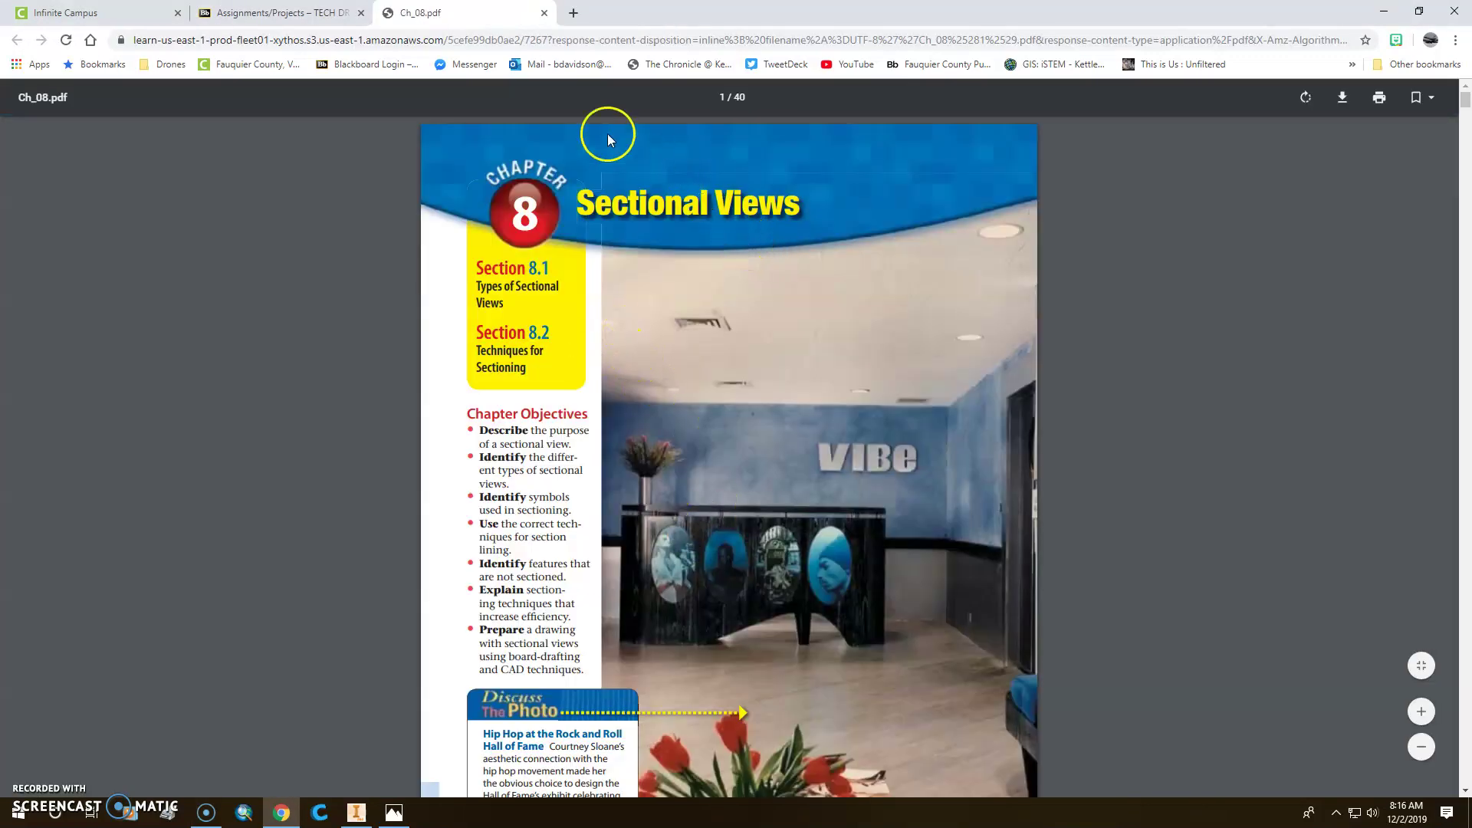
- Skim the Sectional Views chapter, examining section lining symbols, cutting-plane lines, and the full, half, offset and revolved section figures
{"action": "scroll", "coordinate": [788, 282], "scroll_direction": "down", "scroll_amount": 20}
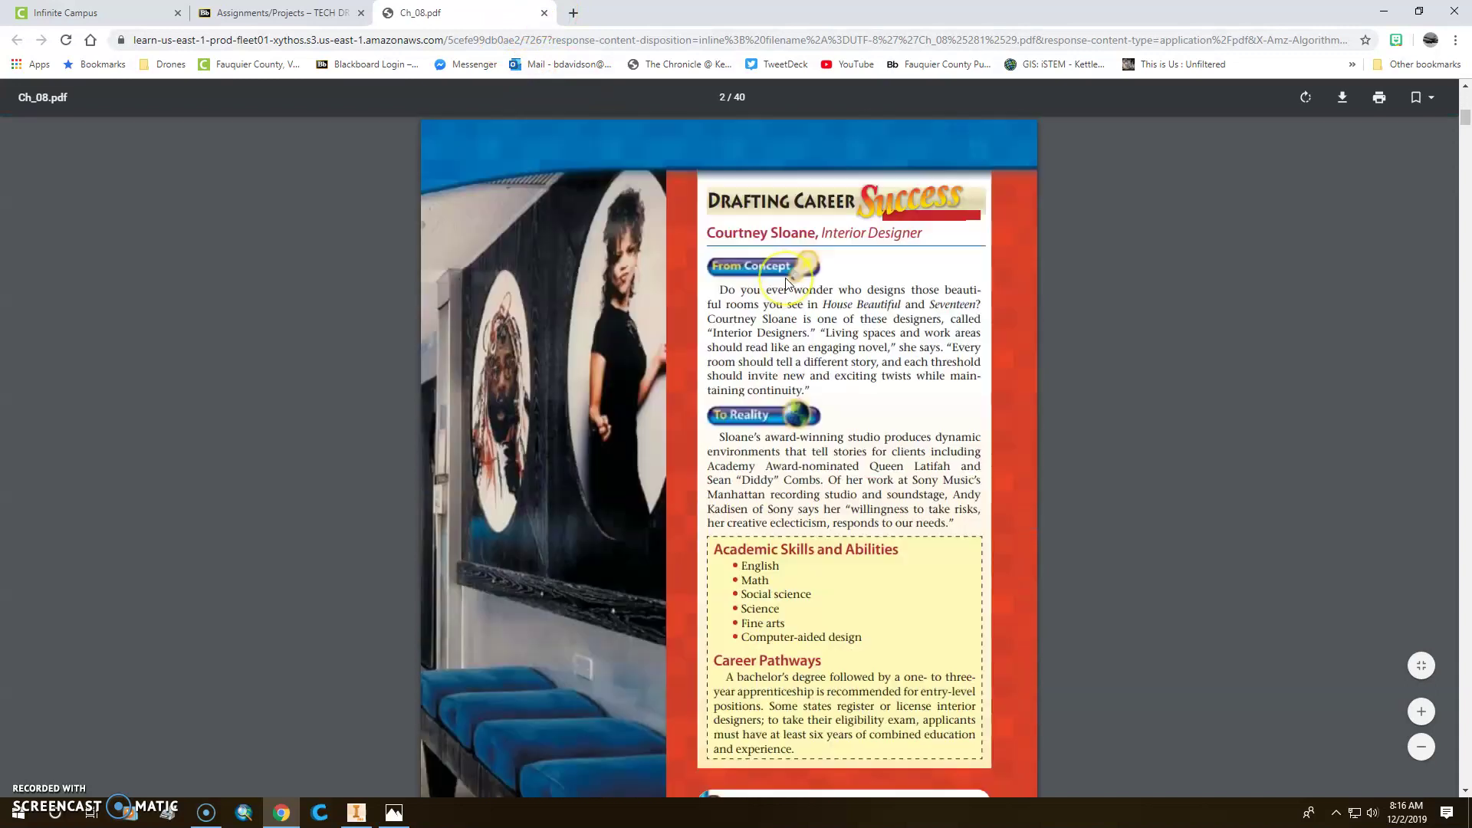
{"action": "scroll", "coordinate": [788, 282], "scroll_direction": "down", "scroll_amount": 12}
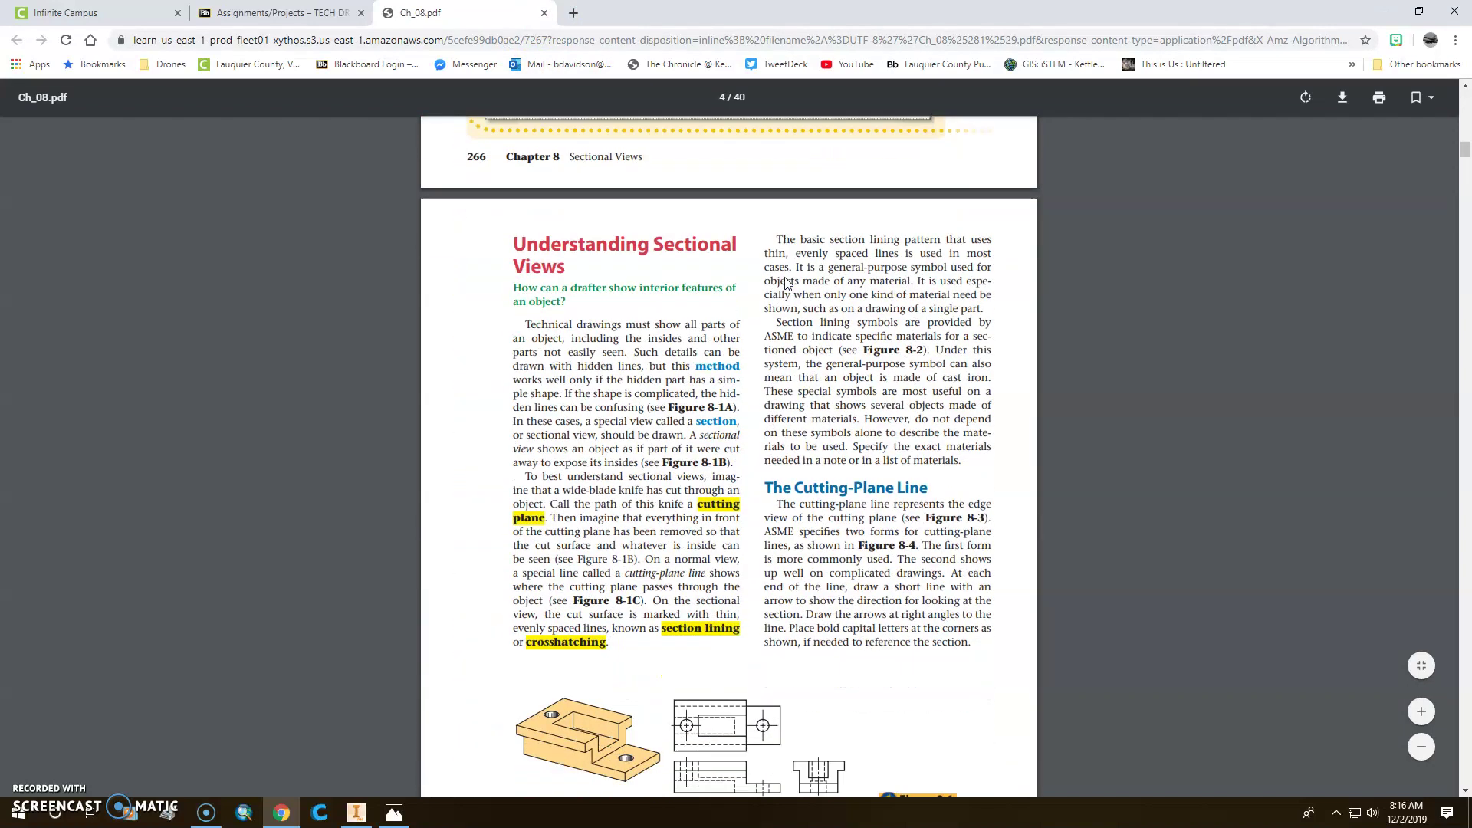
{"action": "left_click", "coordinate": [725, 278]}
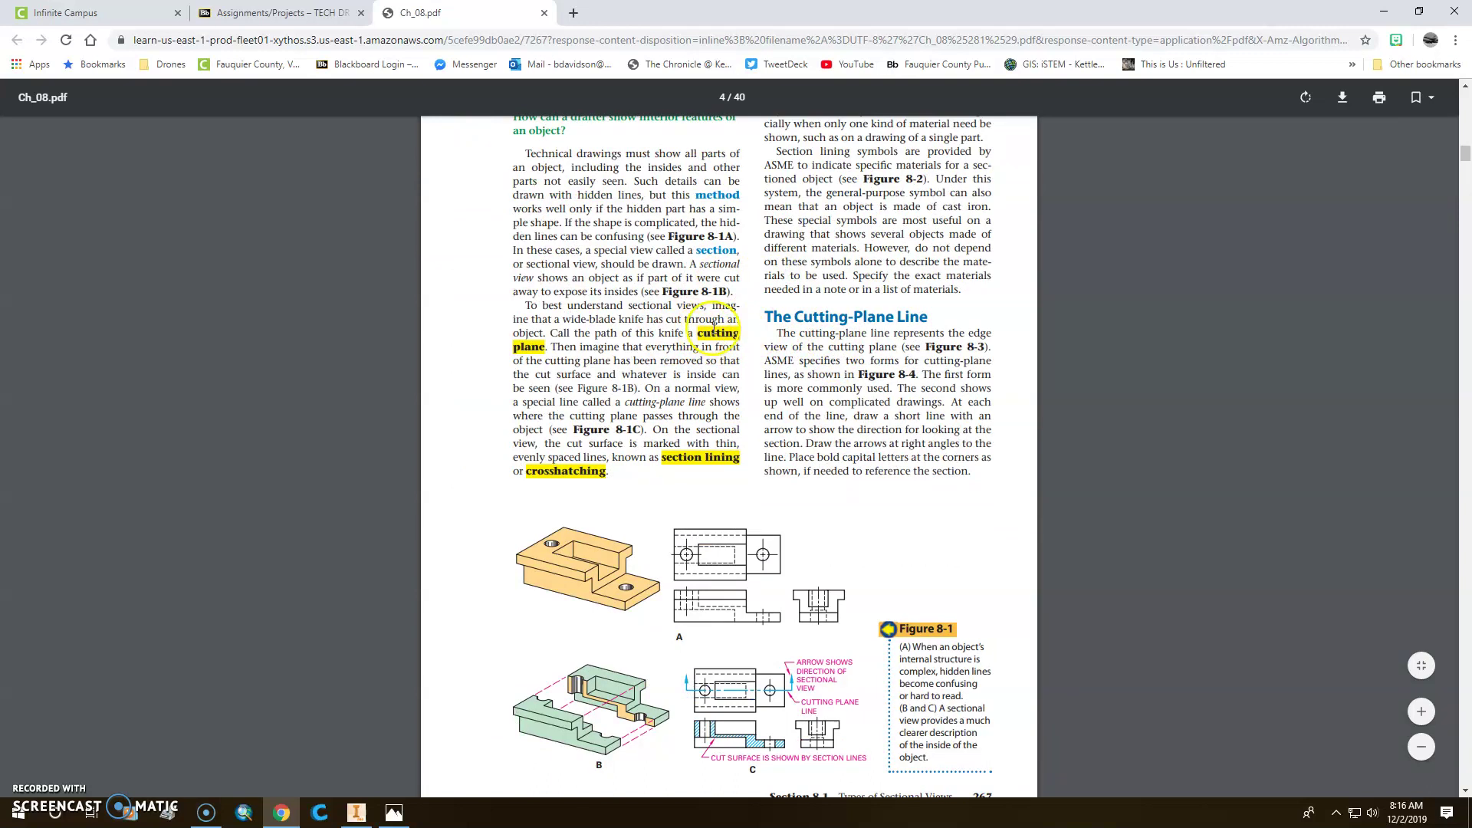
{"action": "scroll", "coordinate": [713, 328], "scroll_direction": "down", "scroll_amount": 8}
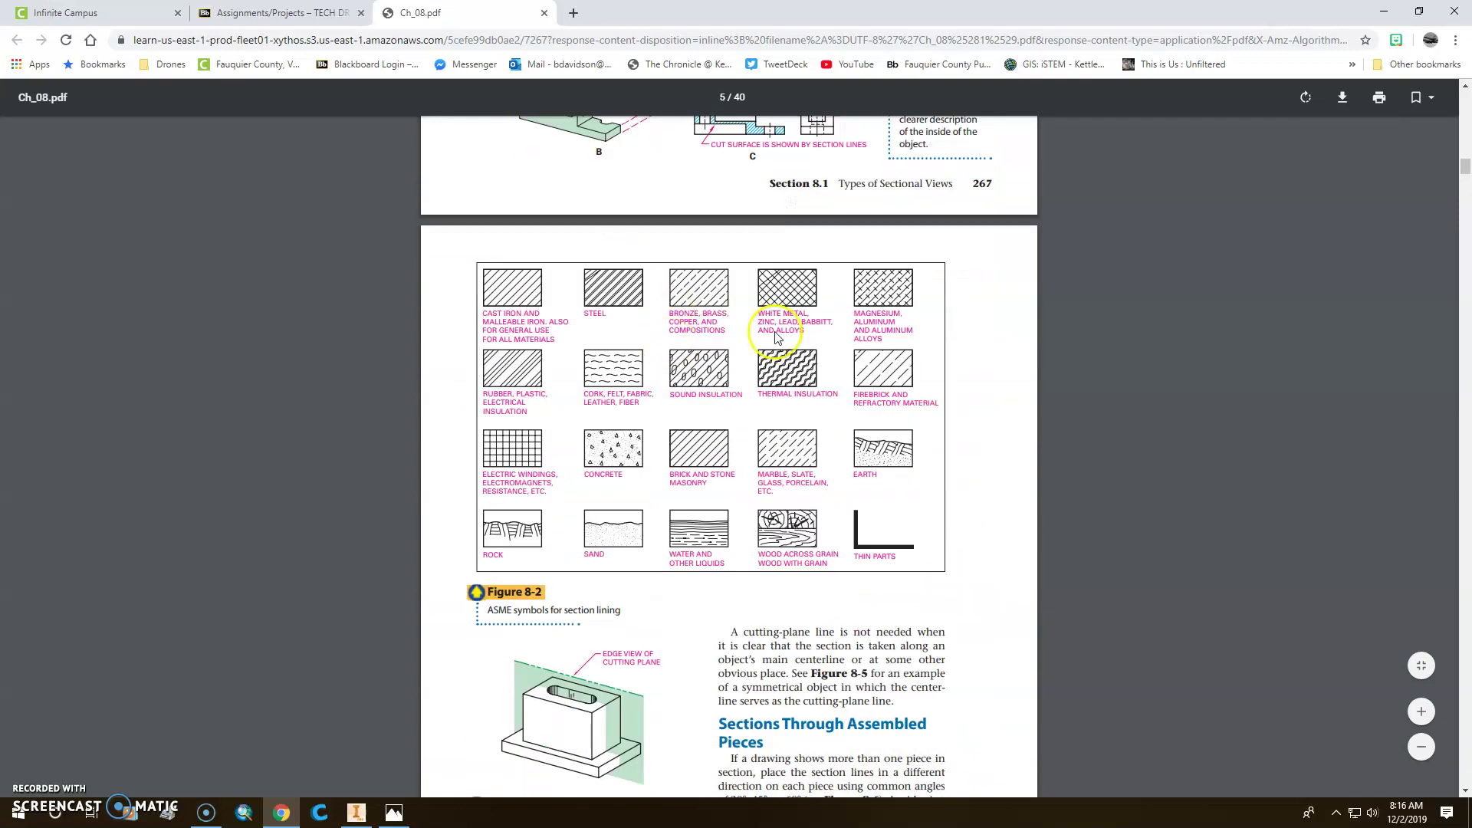
{"action": "scroll", "coordinate": [691, 345], "scroll_direction": "down", "scroll_amount": 1}
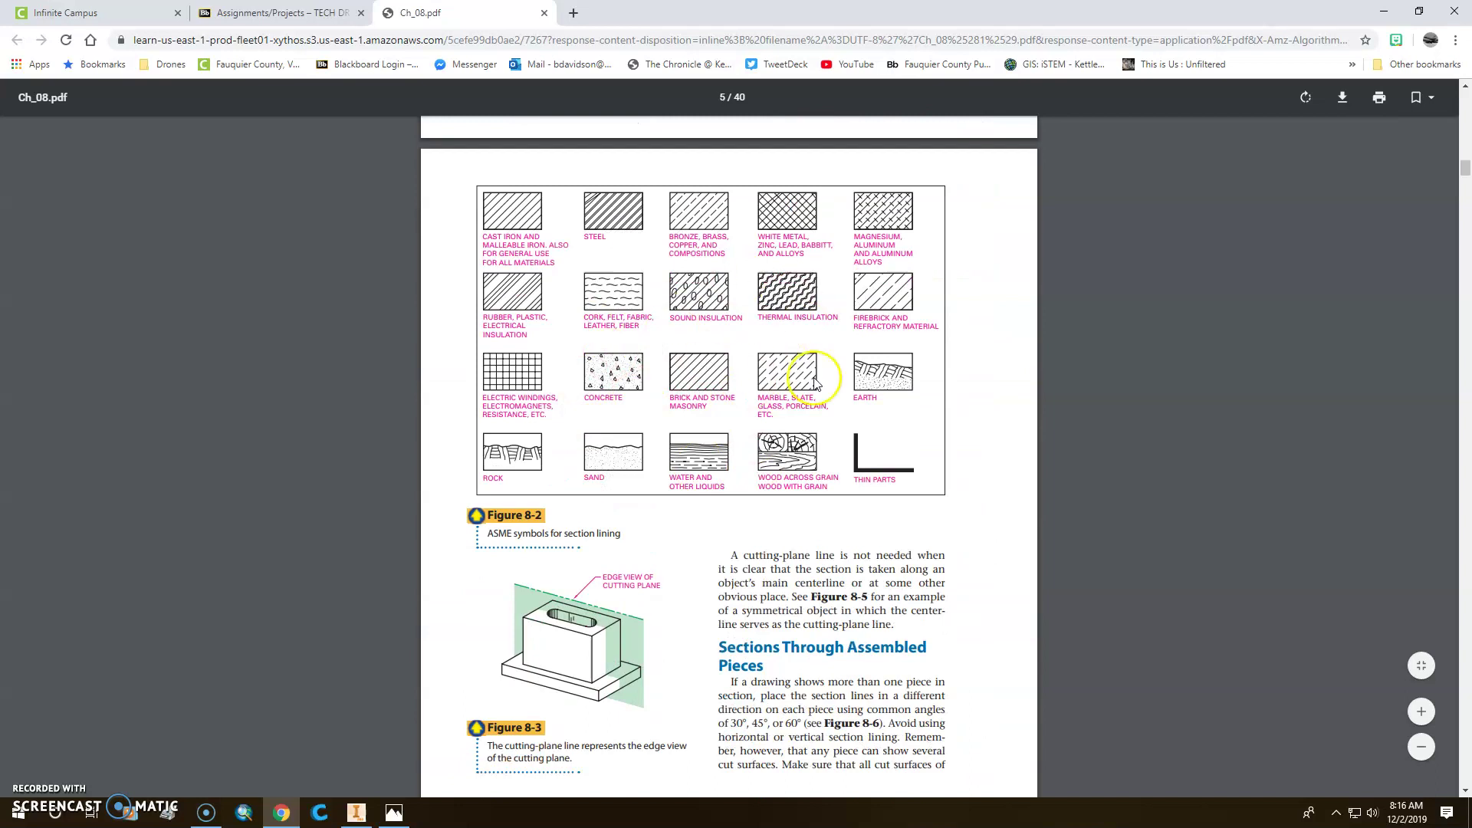
{"action": "scroll", "coordinate": [805, 322], "scroll_direction": "down", "scroll_amount": 13}
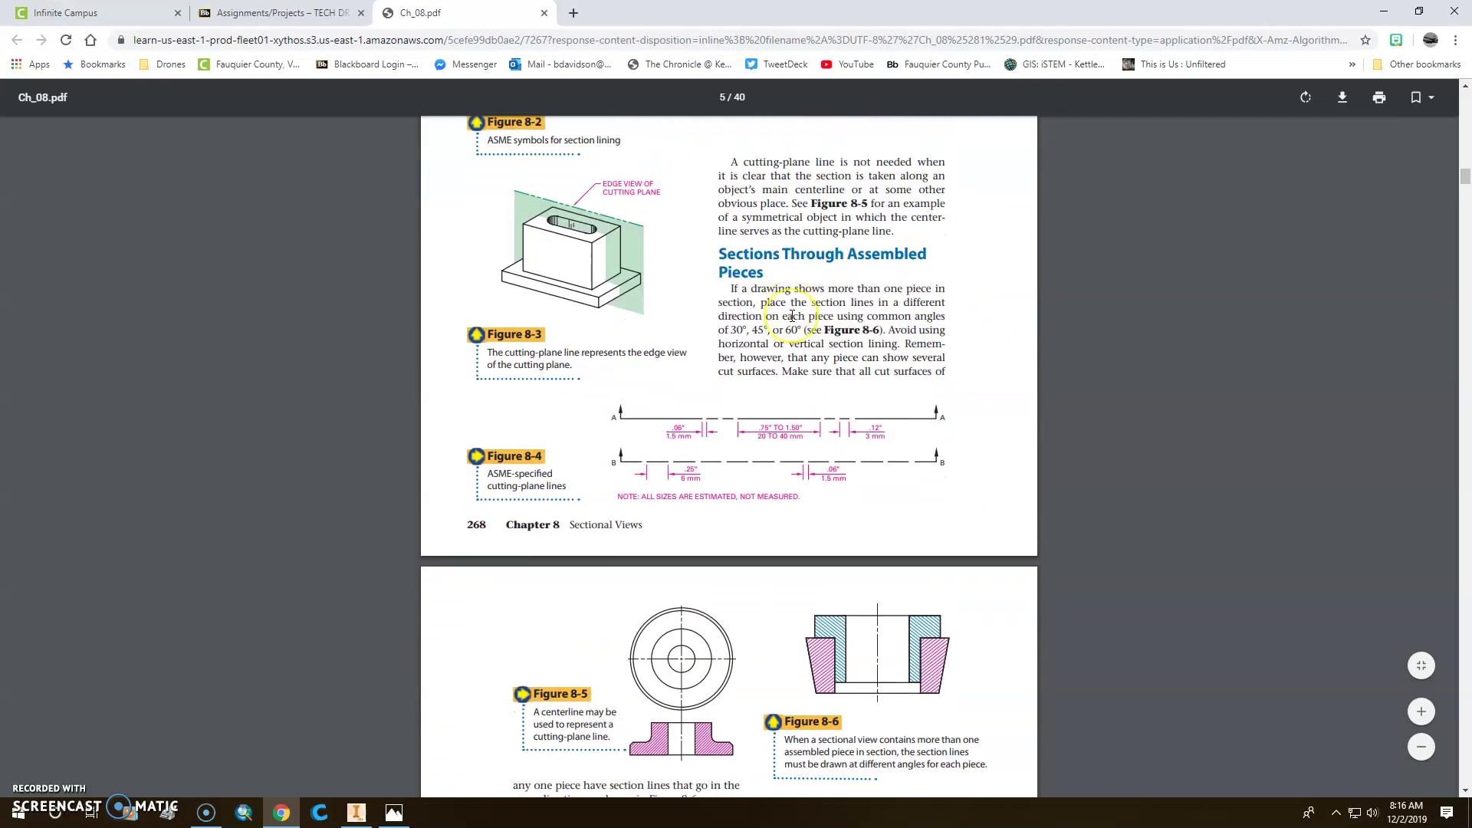
{"action": "scroll", "coordinate": [793, 316], "scroll_direction": "down", "scroll_amount": 3}
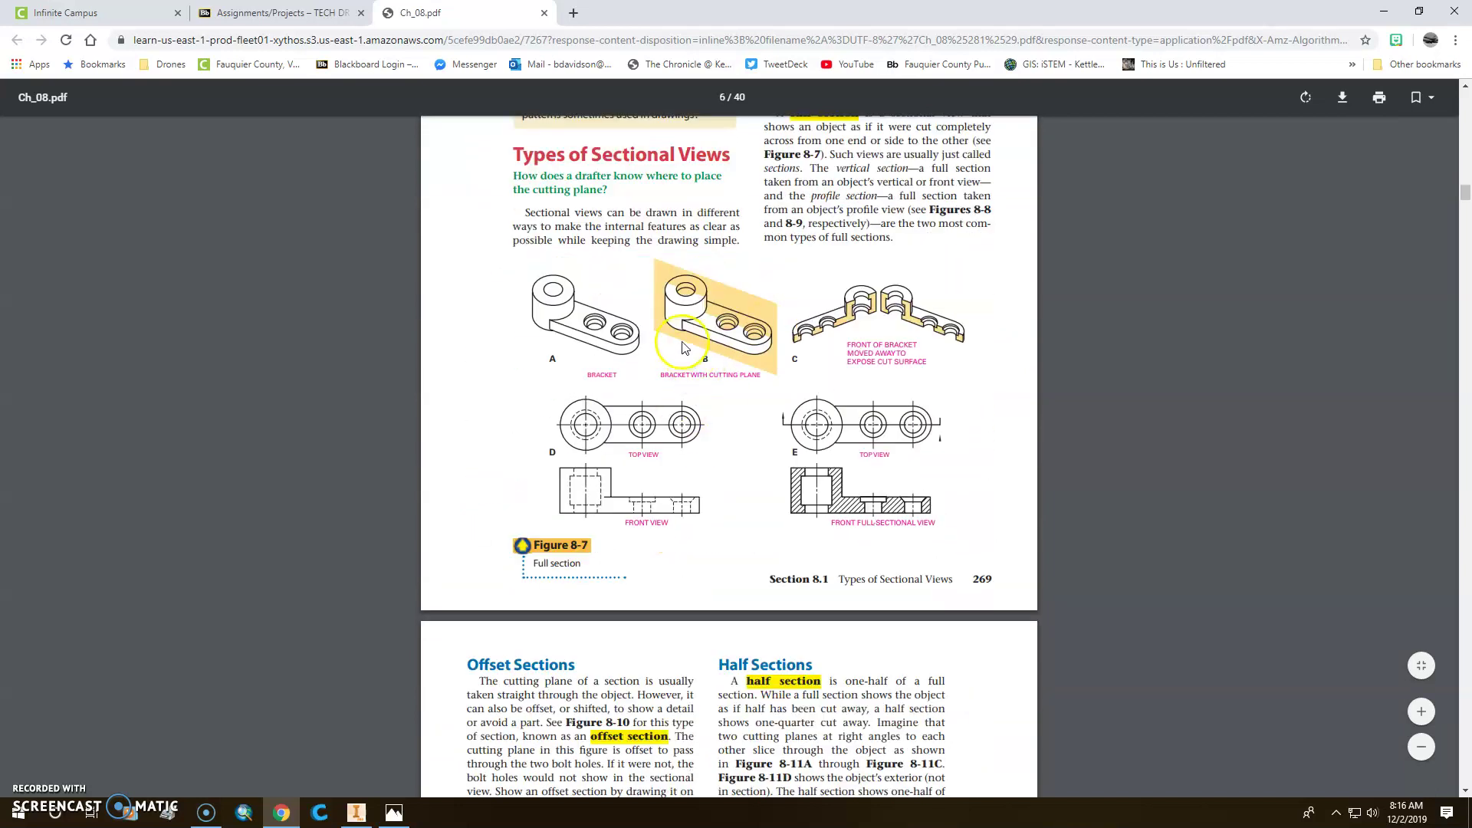
{"action": "scroll", "coordinate": [844, 391], "scroll_direction": "down", "scroll_amount": 4}
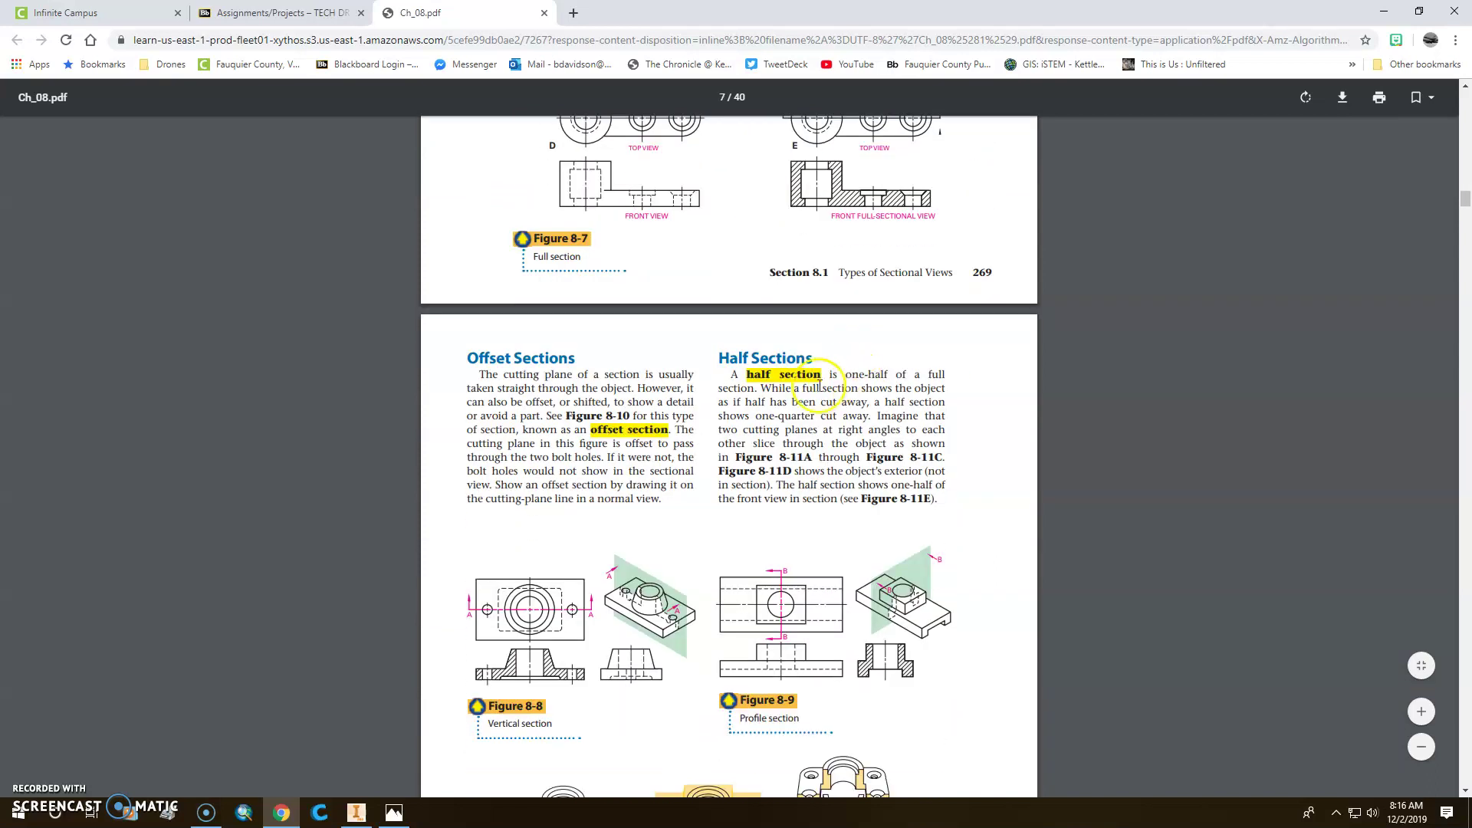
{"action": "scroll", "coordinate": [843, 372], "scroll_direction": "down", "scroll_amount": 11}
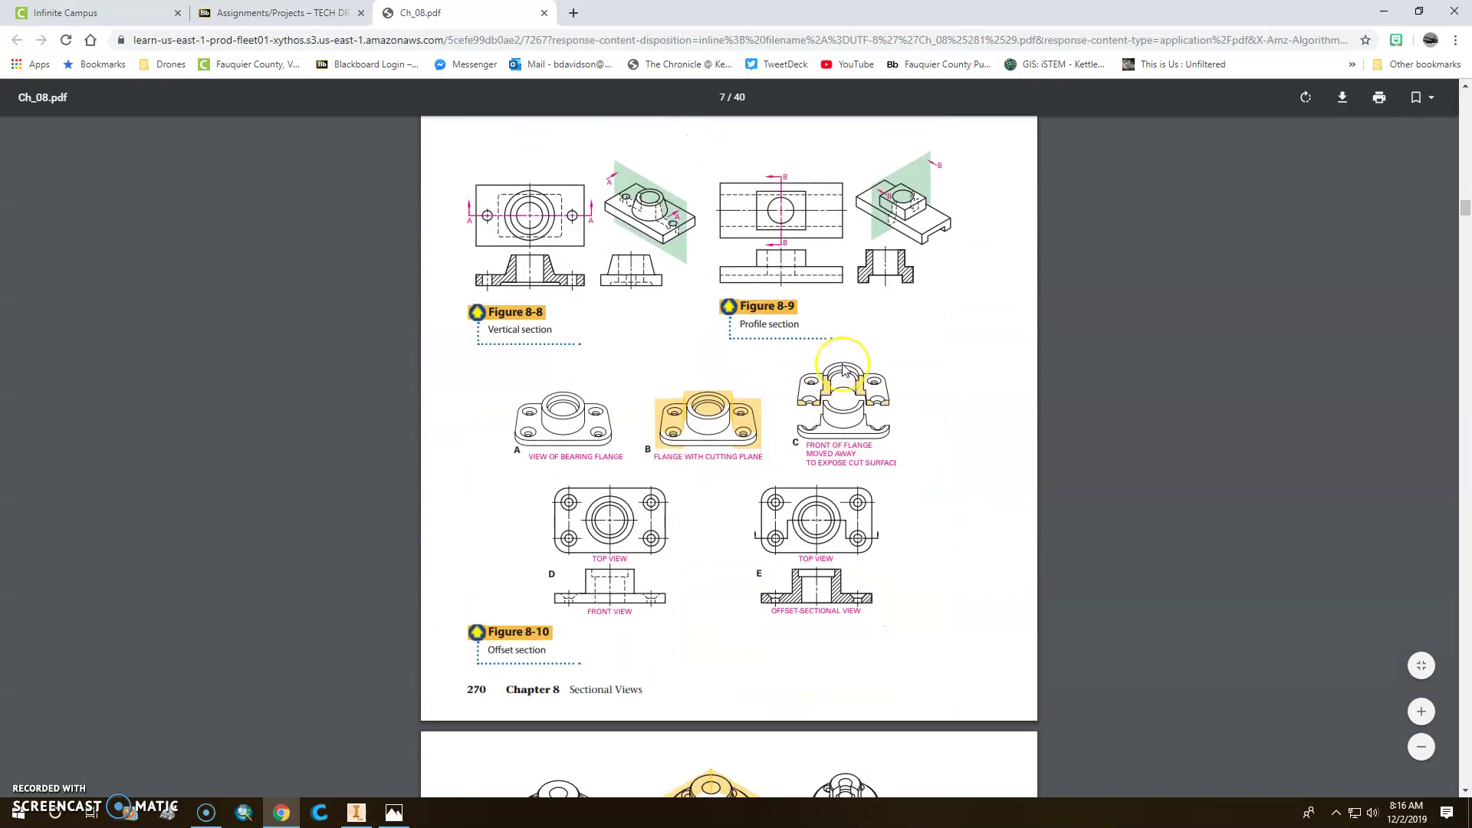
{"action": "scroll", "coordinate": [843, 368], "scroll_direction": "down", "scroll_amount": 12}
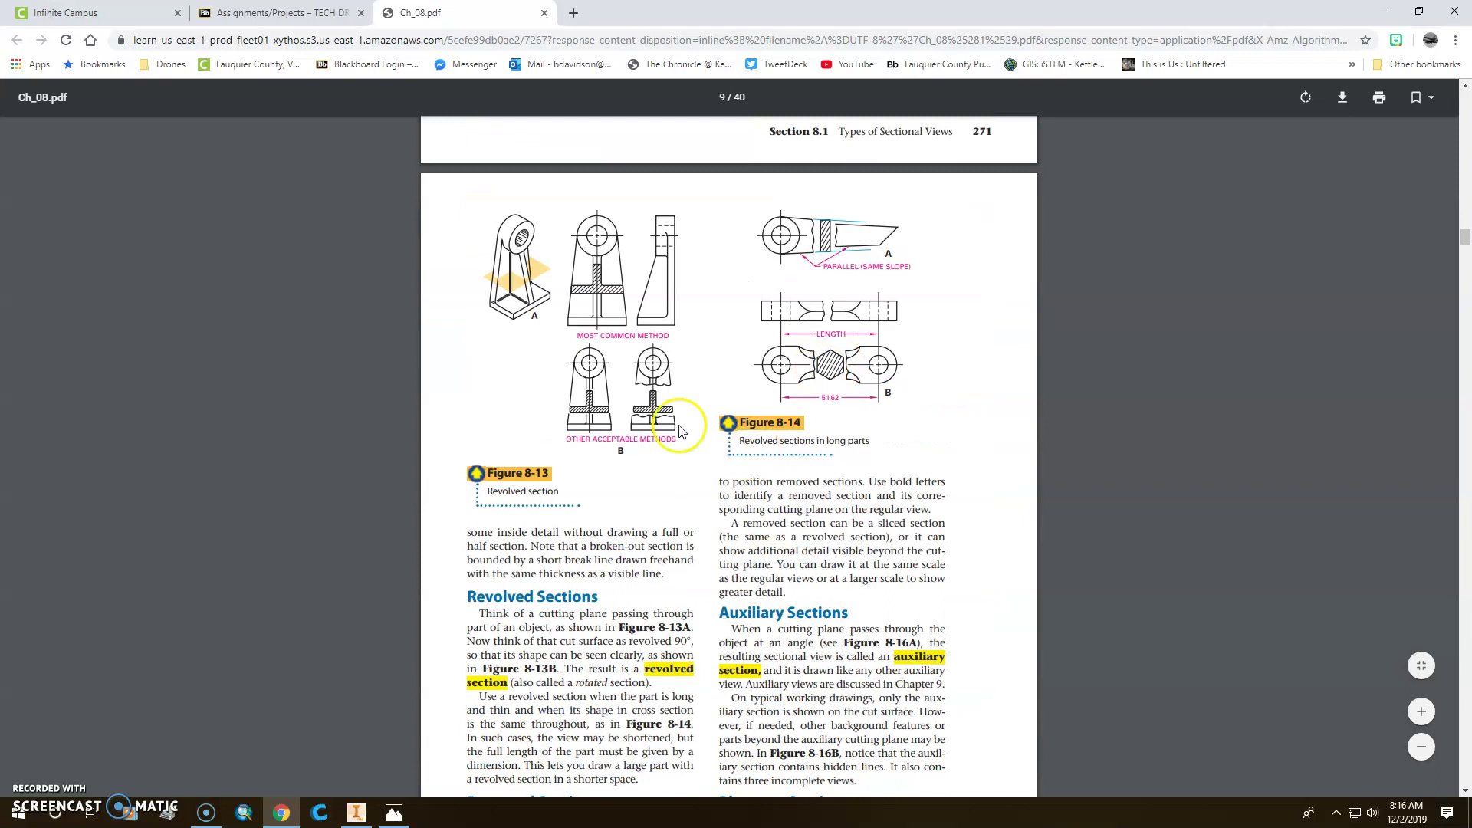
- Return to the Assignments/Projects page and open the Sectional Views folder with the Flat Belt Pulley assignment
{"action": "left_click", "coordinate": [318, 13]}
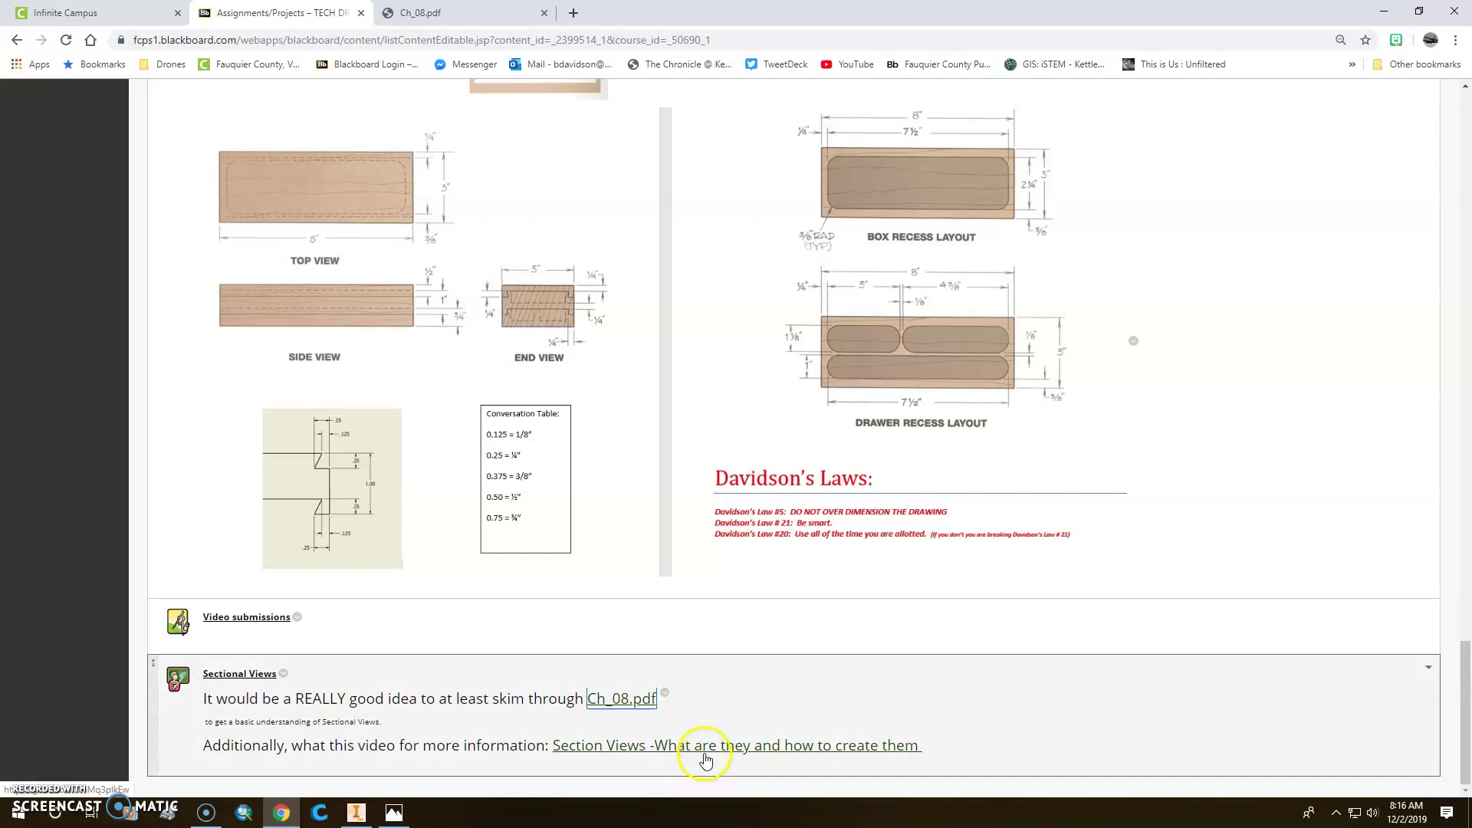
{"action": "left_click", "coordinate": [241, 675]}
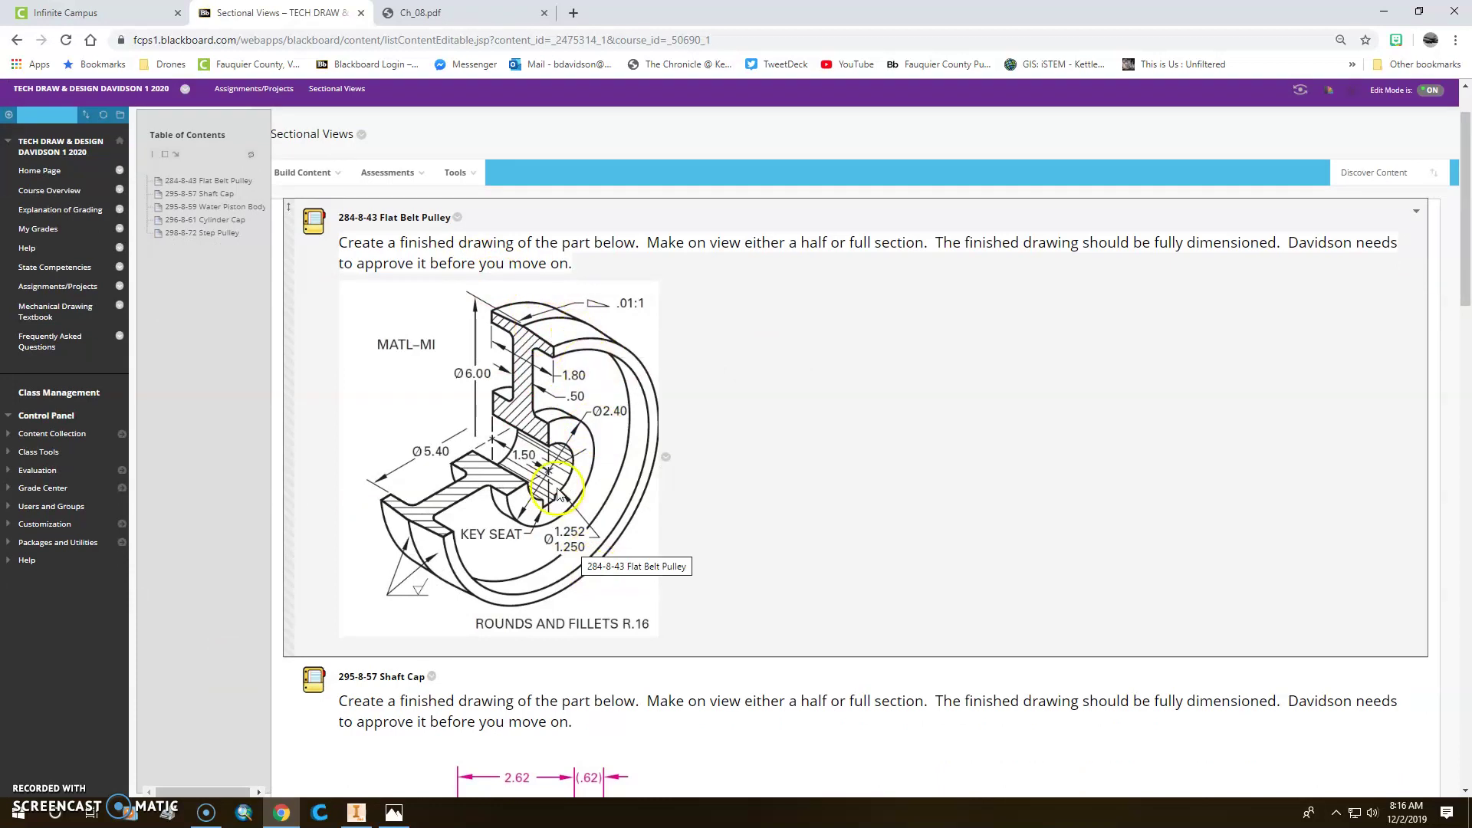
- Switch to Inventor and create a new part from the English Standard (in).ipt template, accepting the style conflict notice
{"action": "left_click", "coordinate": [355, 814]}
{"action": "mouse_move", "coordinate": [360, 816]}
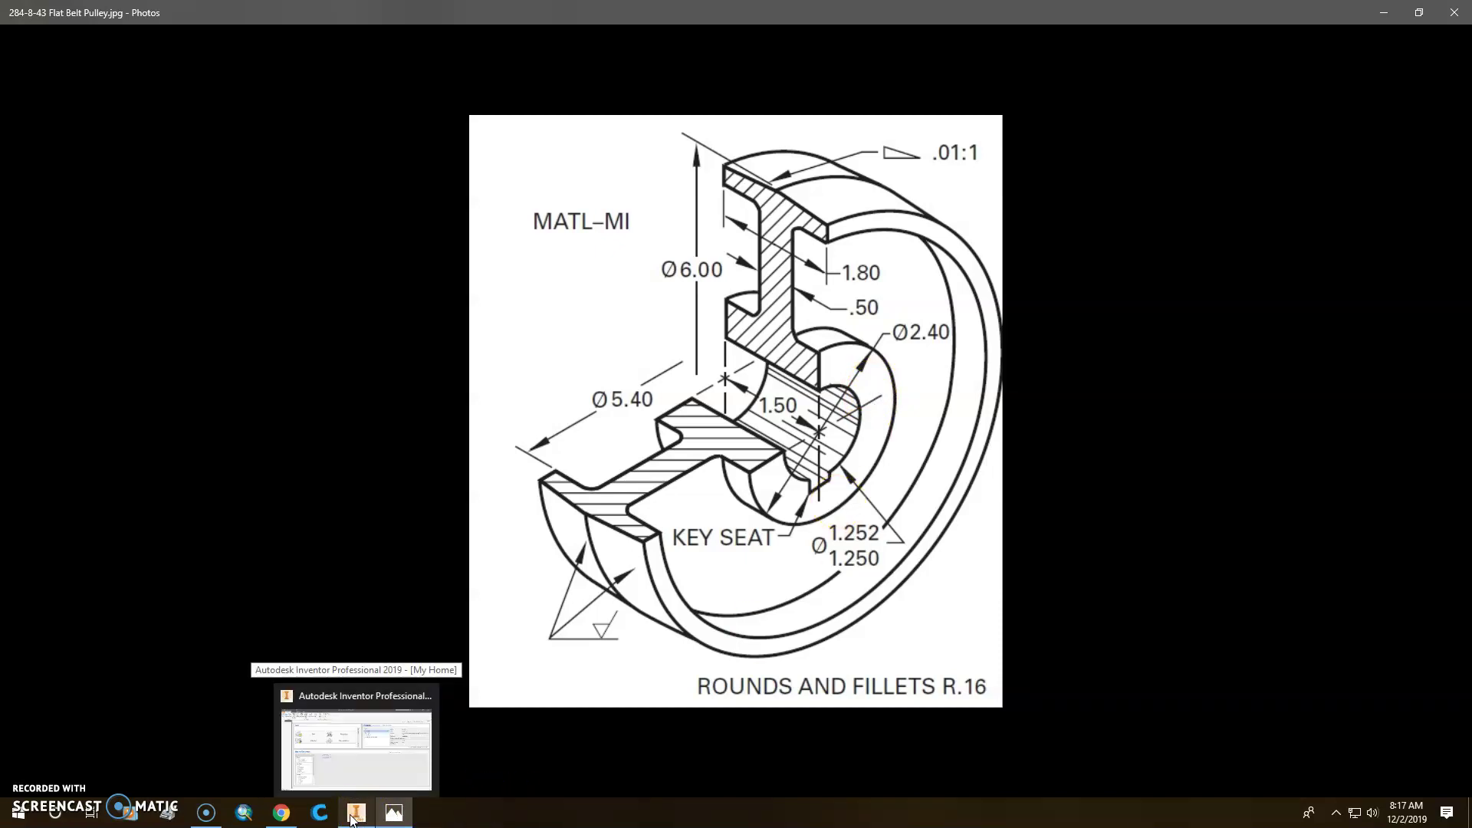
{"action": "left_click", "coordinate": [355, 815]}
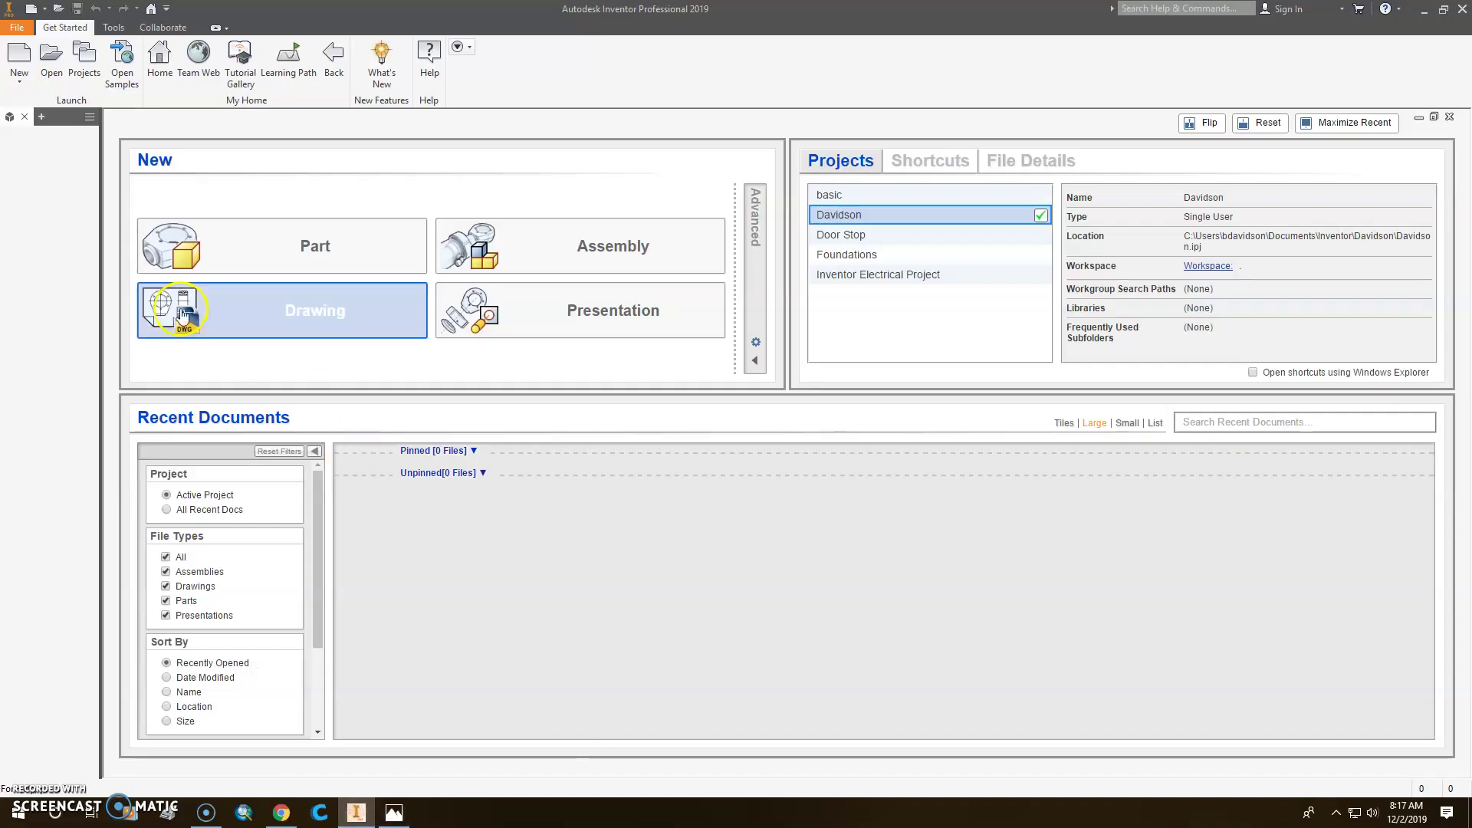
{"action": "left_click", "coordinate": [21, 60]}
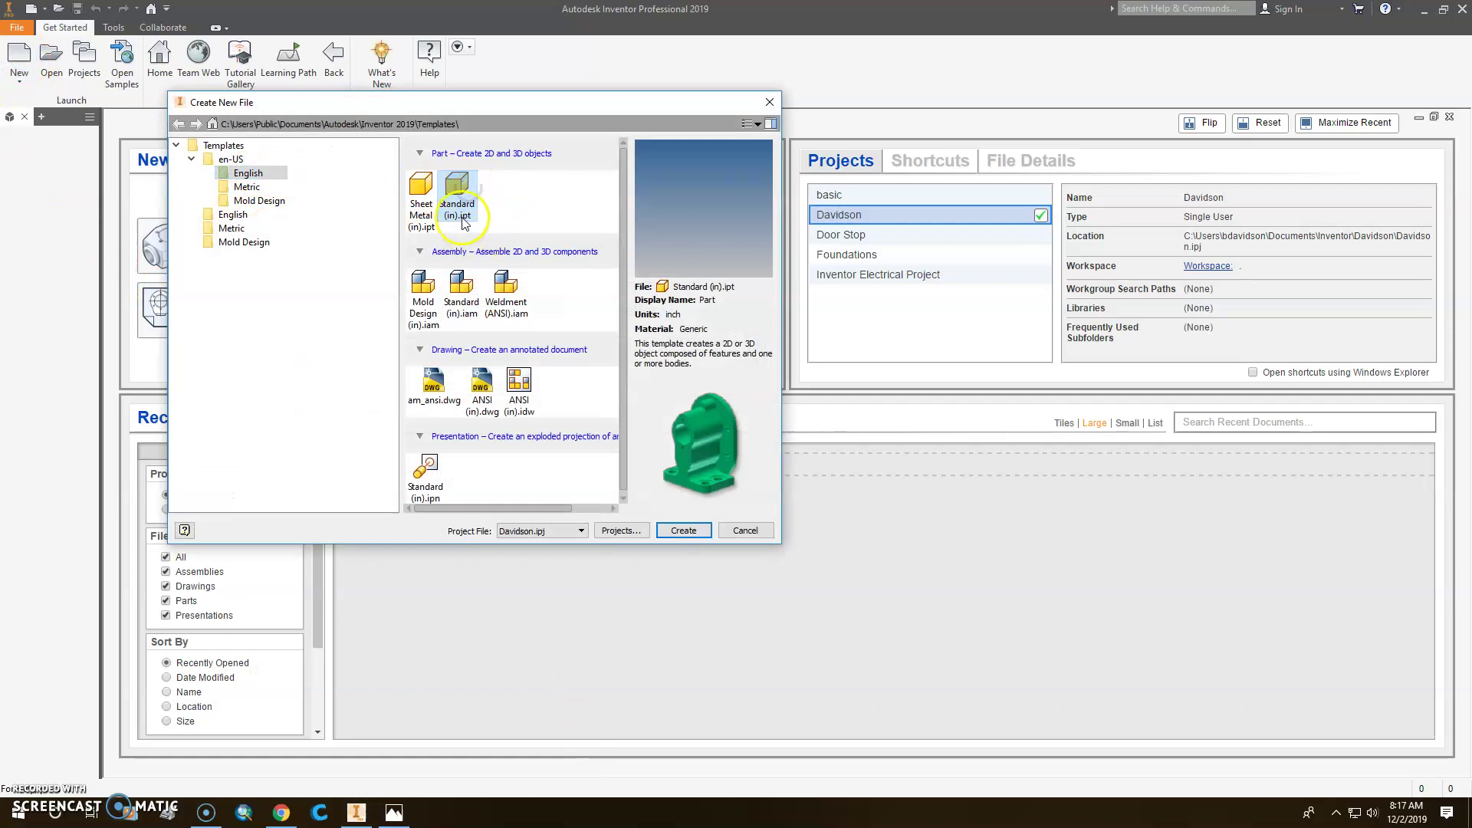
{"action": "left_click", "coordinate": [683, 531]}
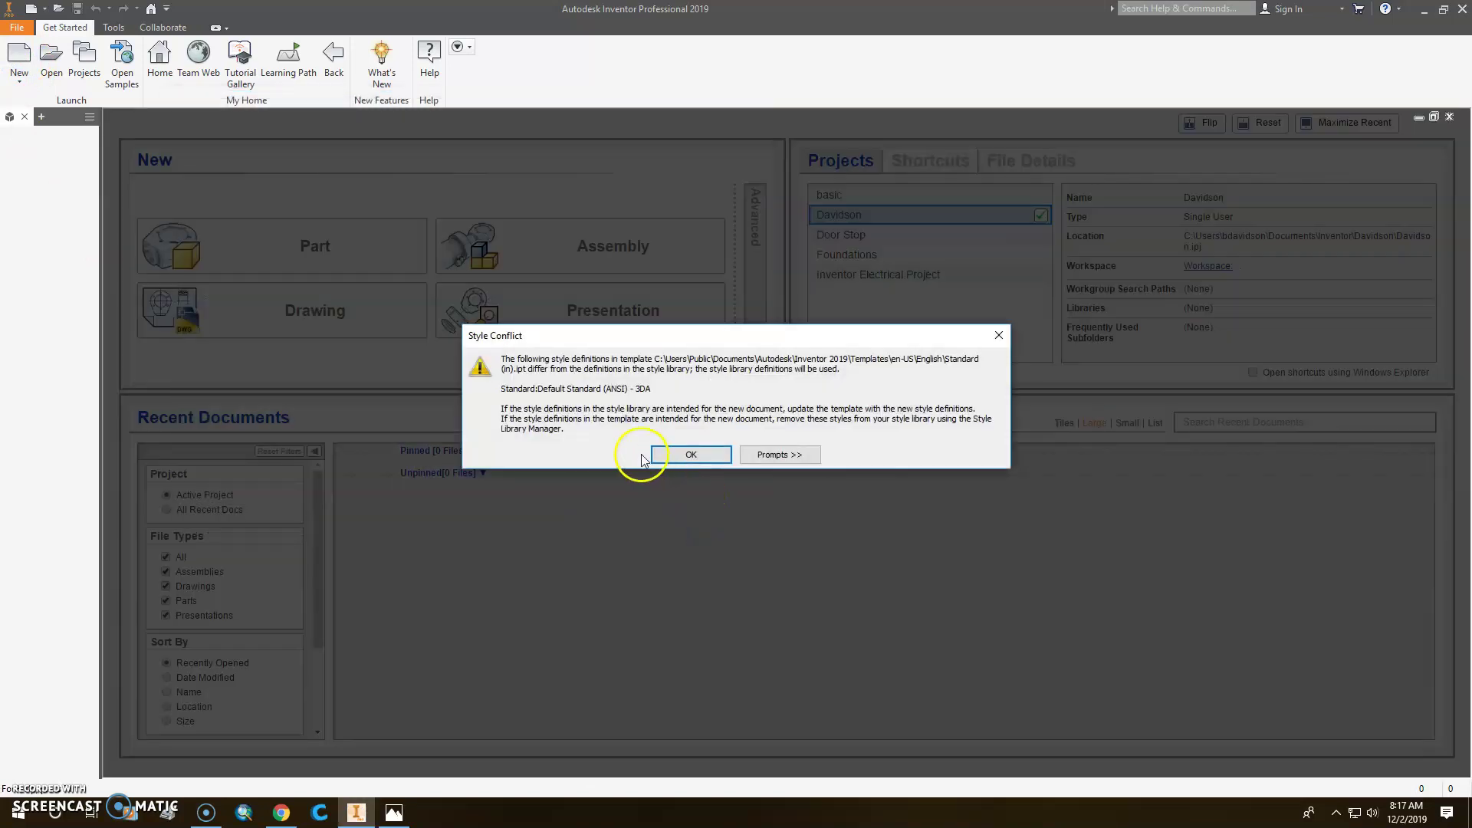
{"action": "left_click", "coordinate": [691, 452]}
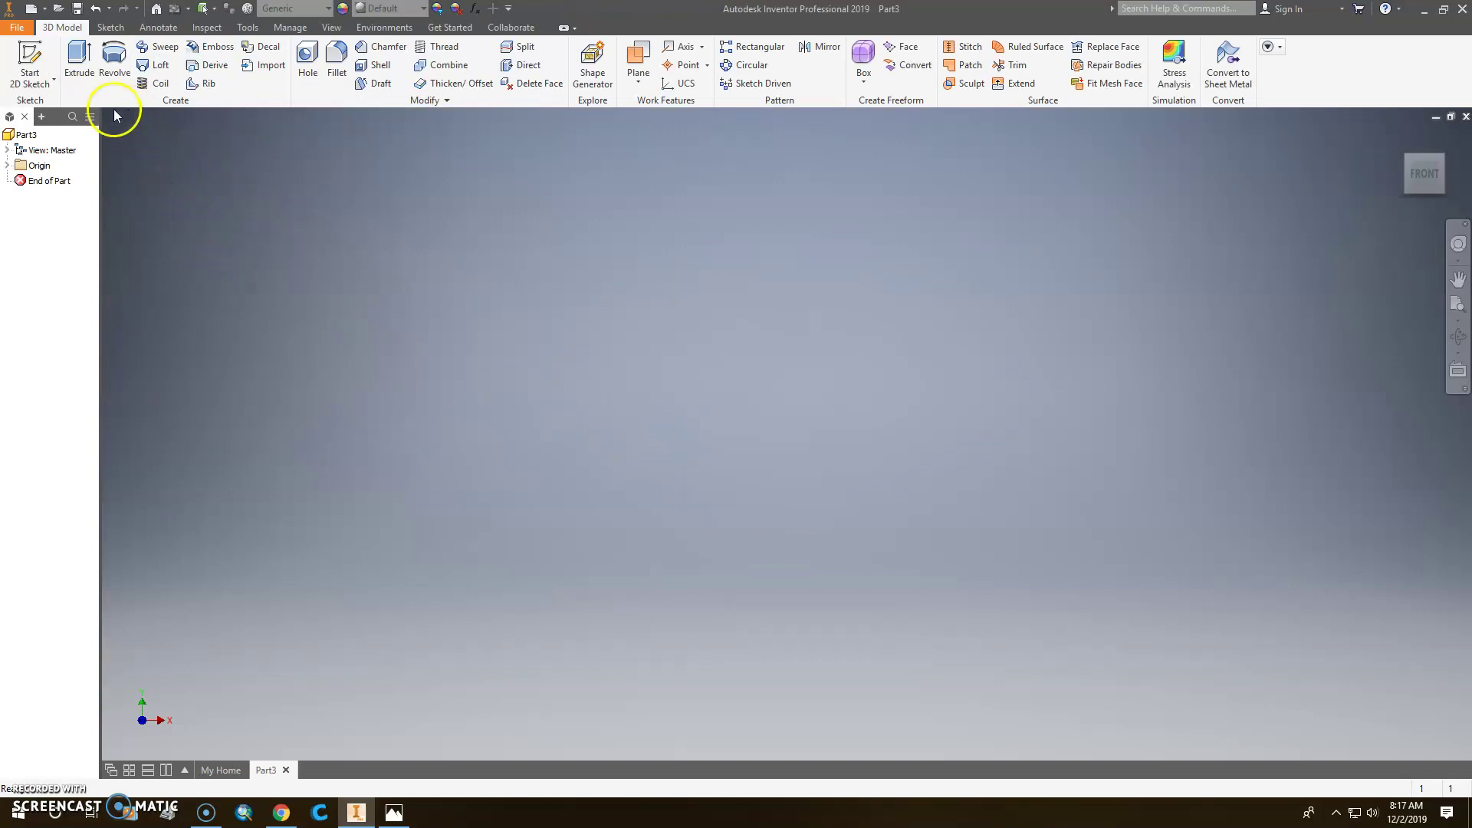
- Start a 2D sketch on the XY plane and check the flat belt pulley image for its dimensions
{"action": "left_click", "coordinate": [29, 65]}
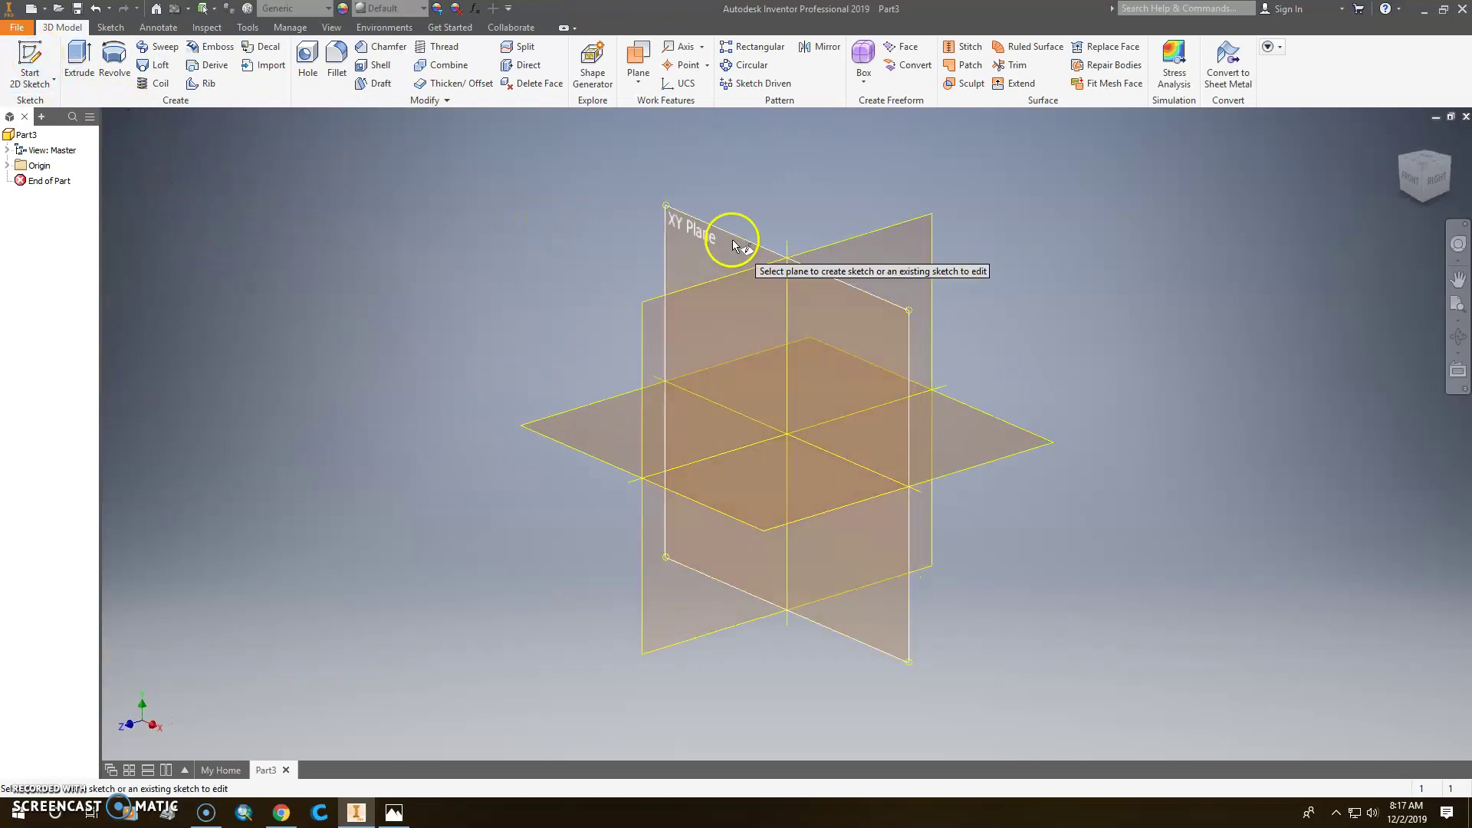
{"action": "left_click", "coordinate": [723, 246]}
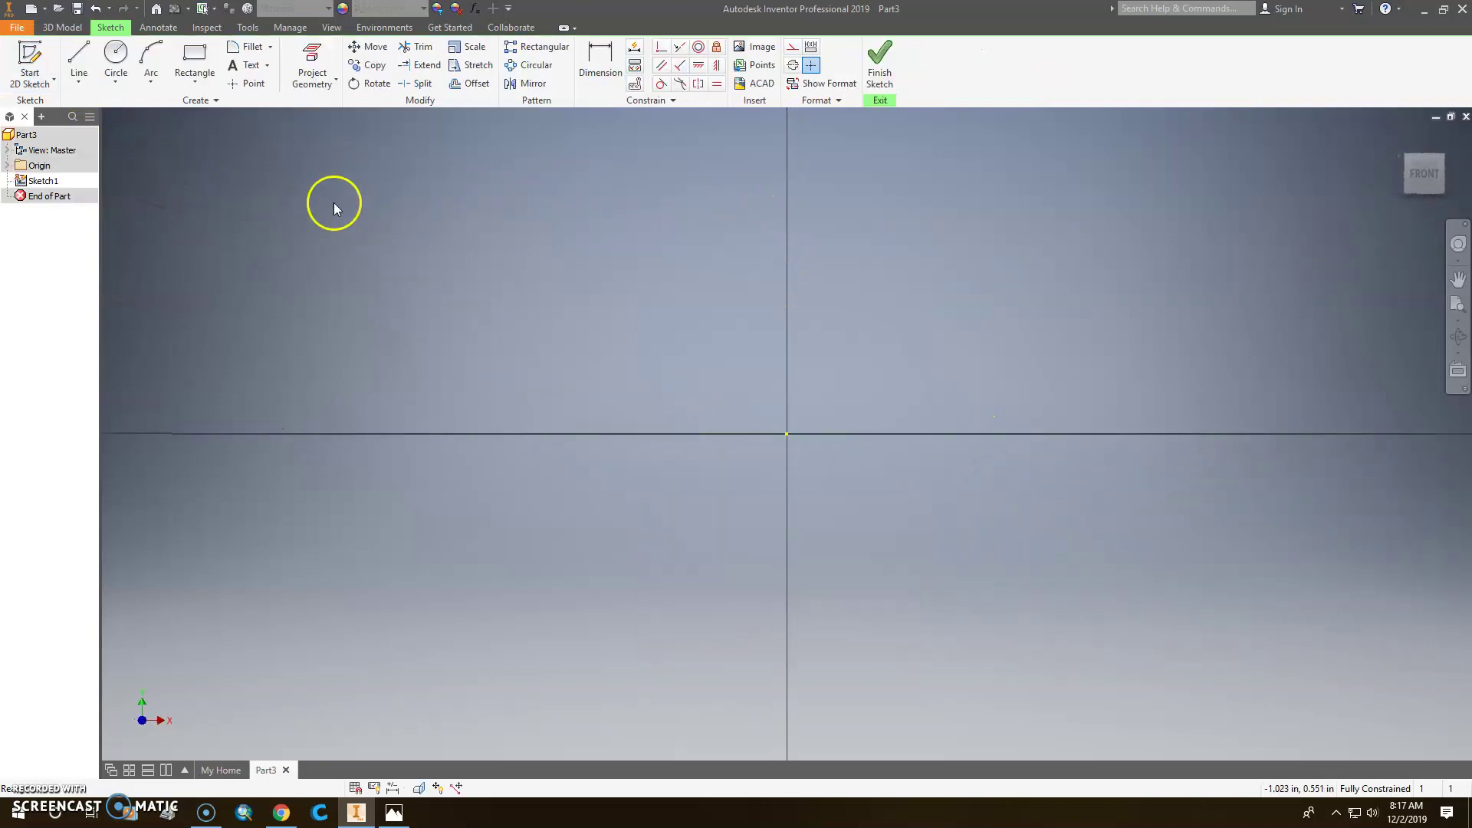
{"action": "left_click", "coordinate": [394, 812]}
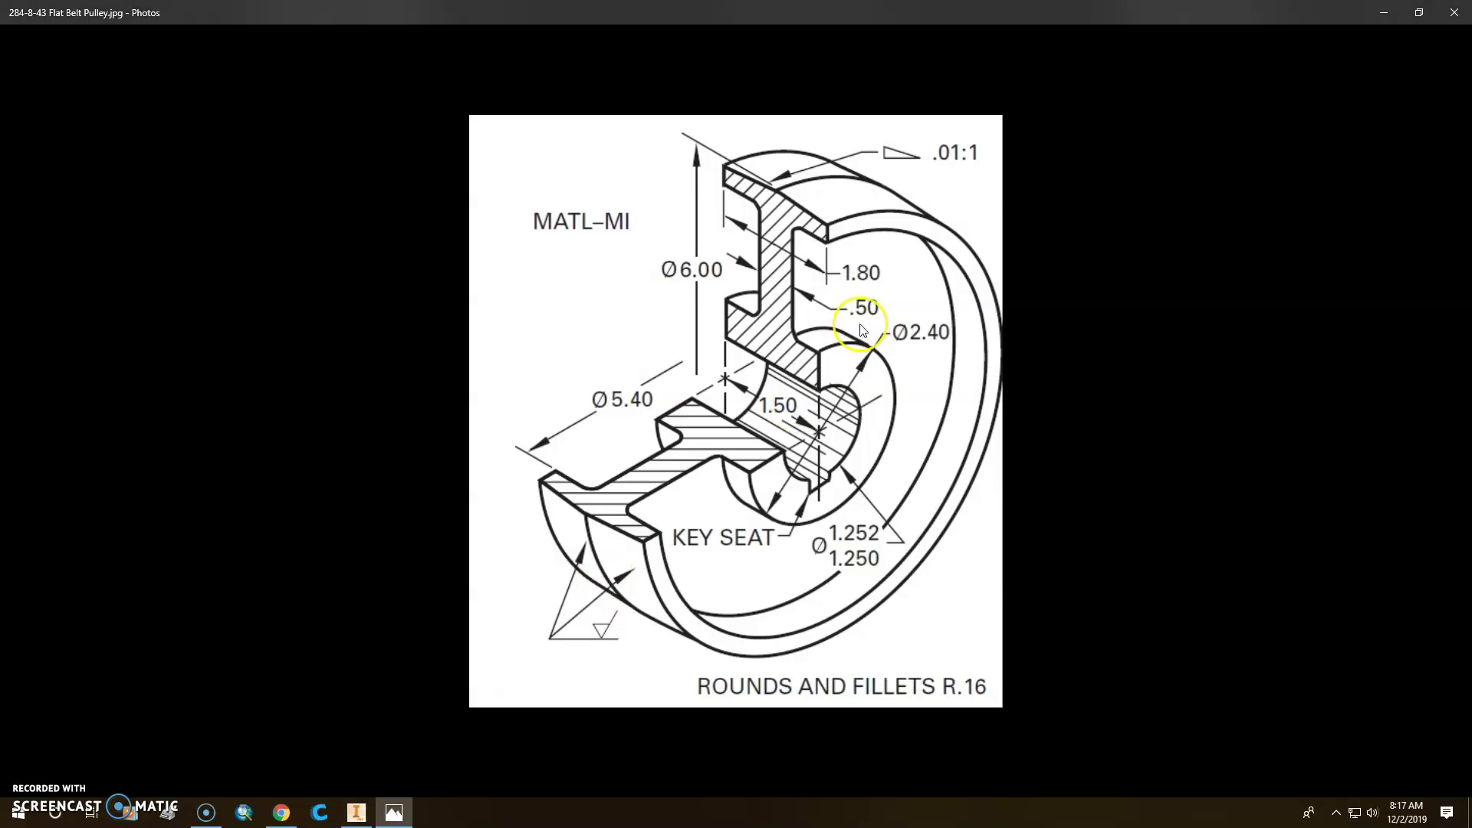
{"action": "left_click", "coordinate": [359, 816]}
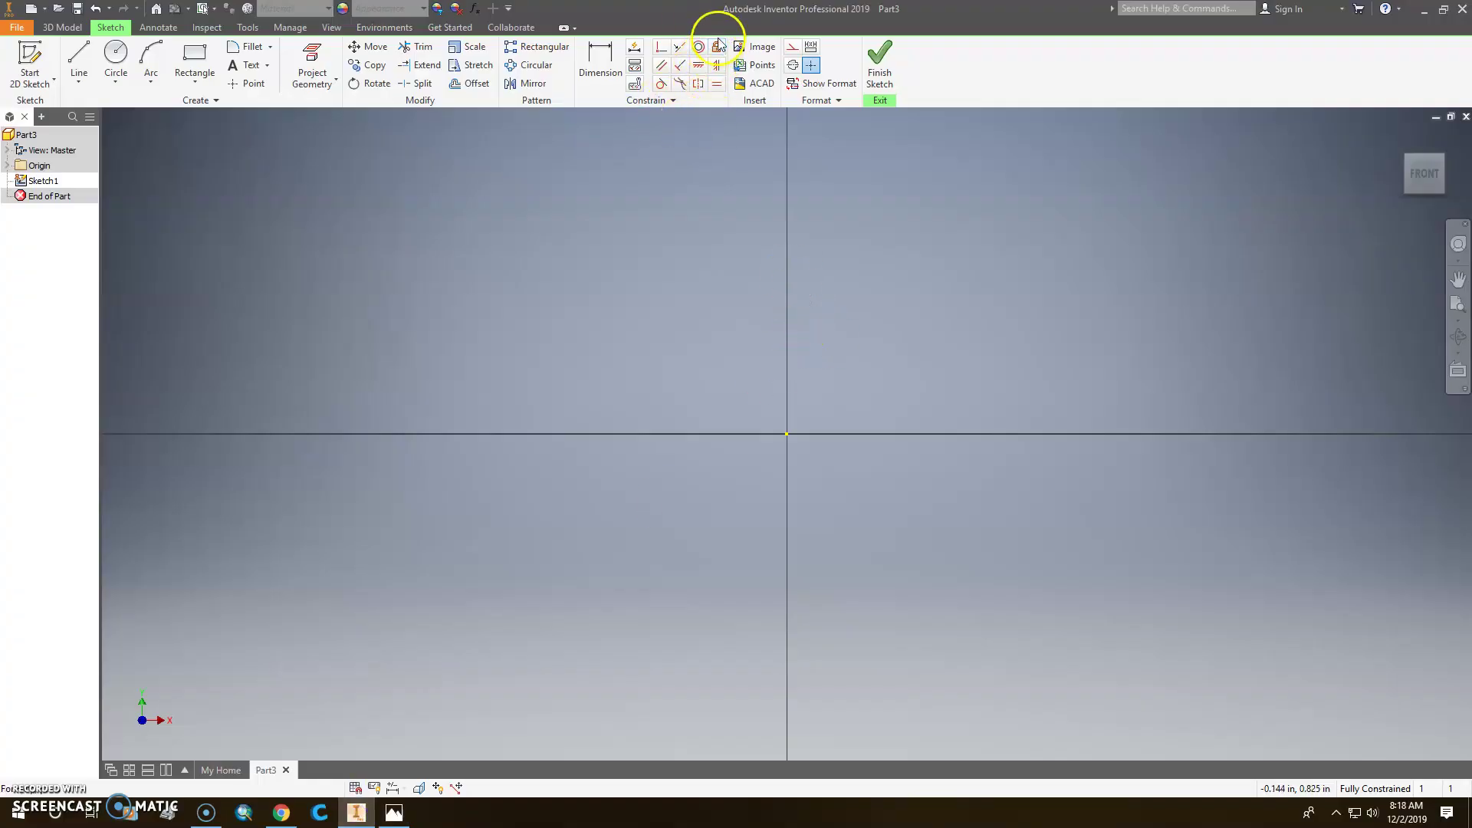
- Draw a horizontal centerline just above the origin and make its midpoint coincident with the origin
{"action": "left_click", "coordinate": [792, 67]}
{"action": "left_click", "coordinate": [79, 61]}
{"action": "left_click", "coordinate": [538, 408]}
{"action": "left_click", "coordinate": [1038, 407]}
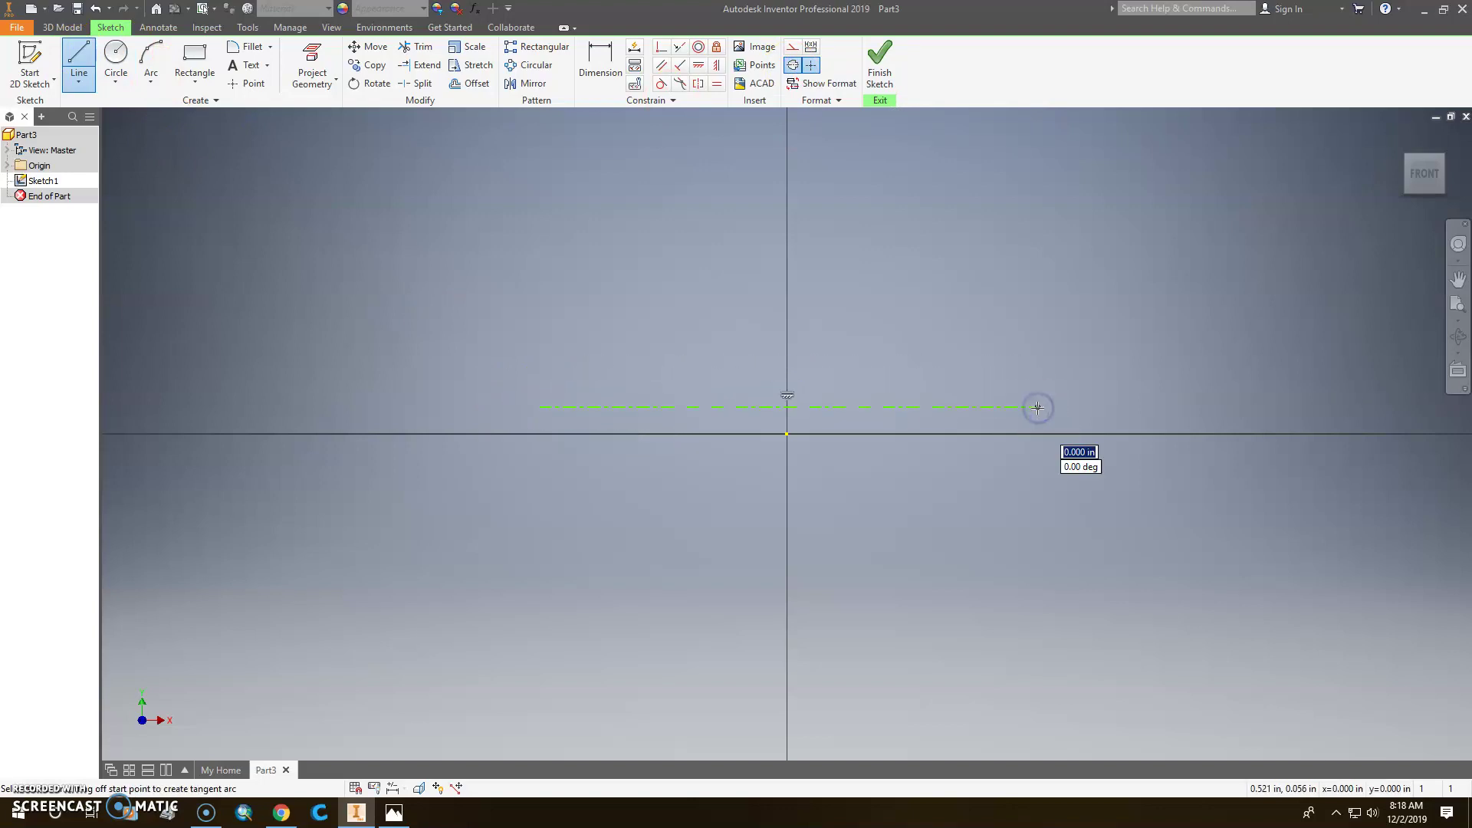
{"action": "key", "text": "Escape"}
{"action": "key", "text": "Escape"}
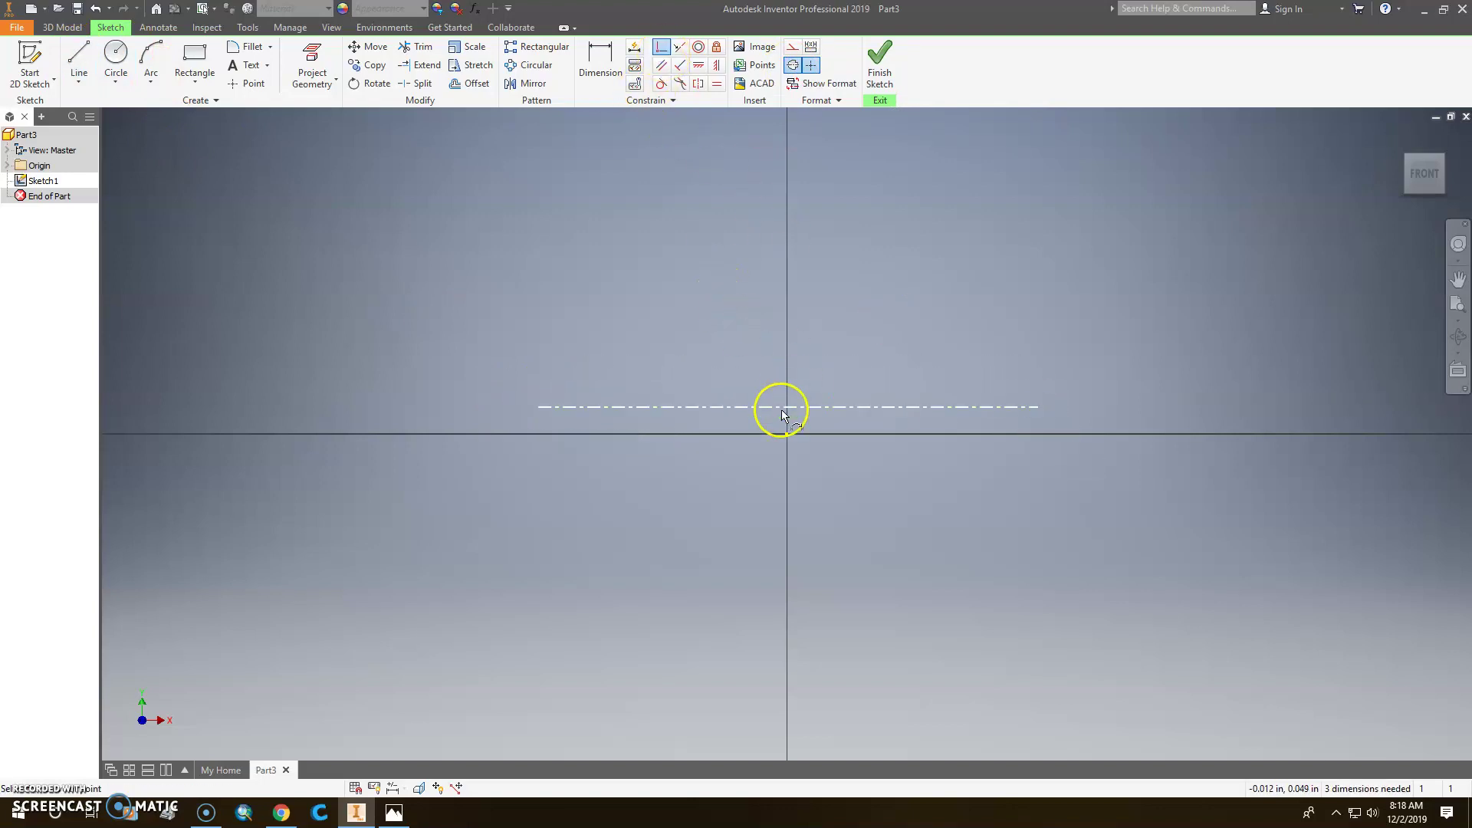
{"action": "left_click_drag", "start_coordinate": [787, 407], "coordinate": [787, 434]}
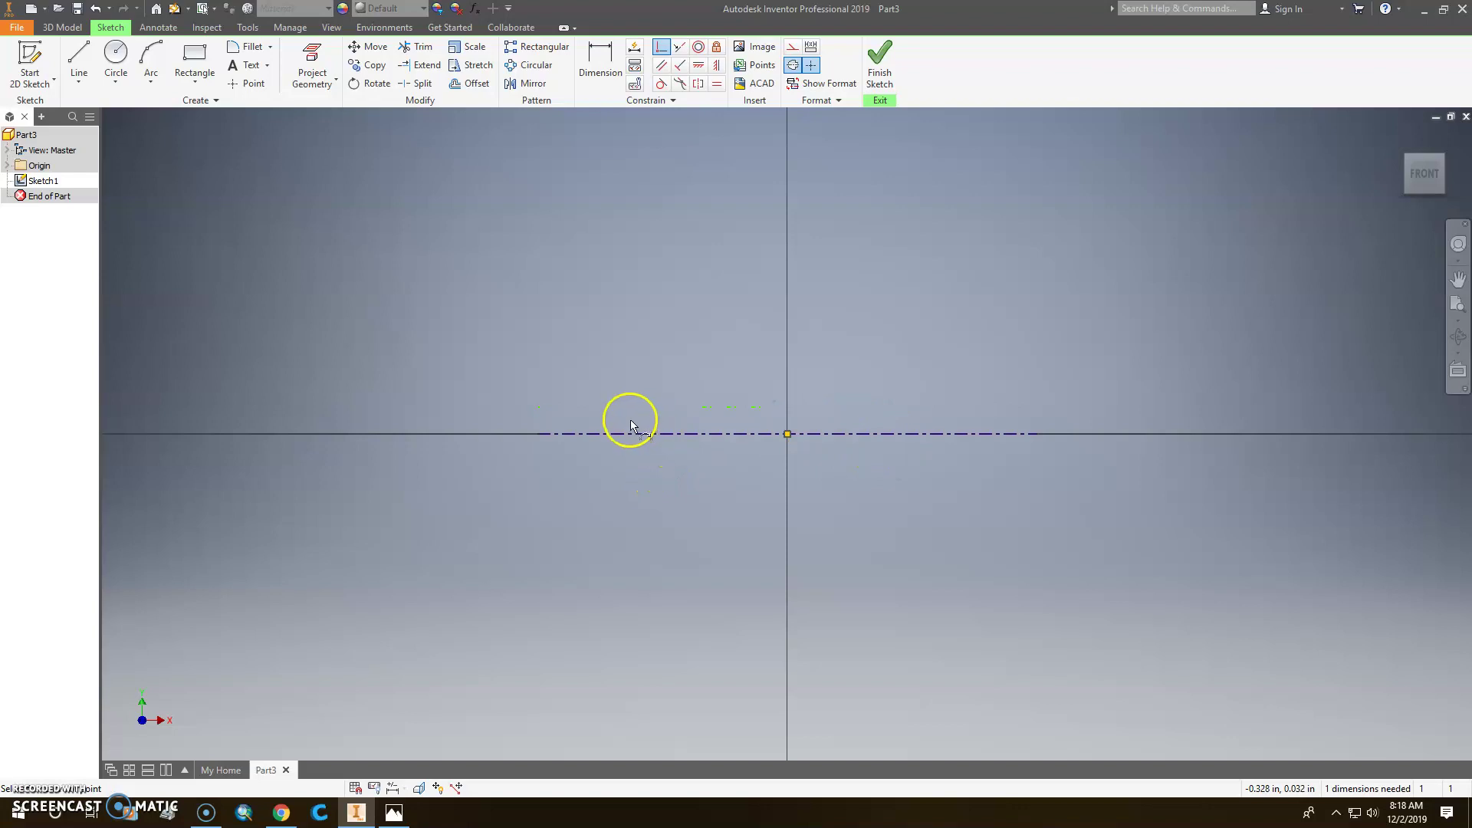
{"action": "left_click", "coordinate": [83, 62]}
{"action": "middle_click_drag", "start_coordinate": [345, 360], "coordinate": [299, 496]}
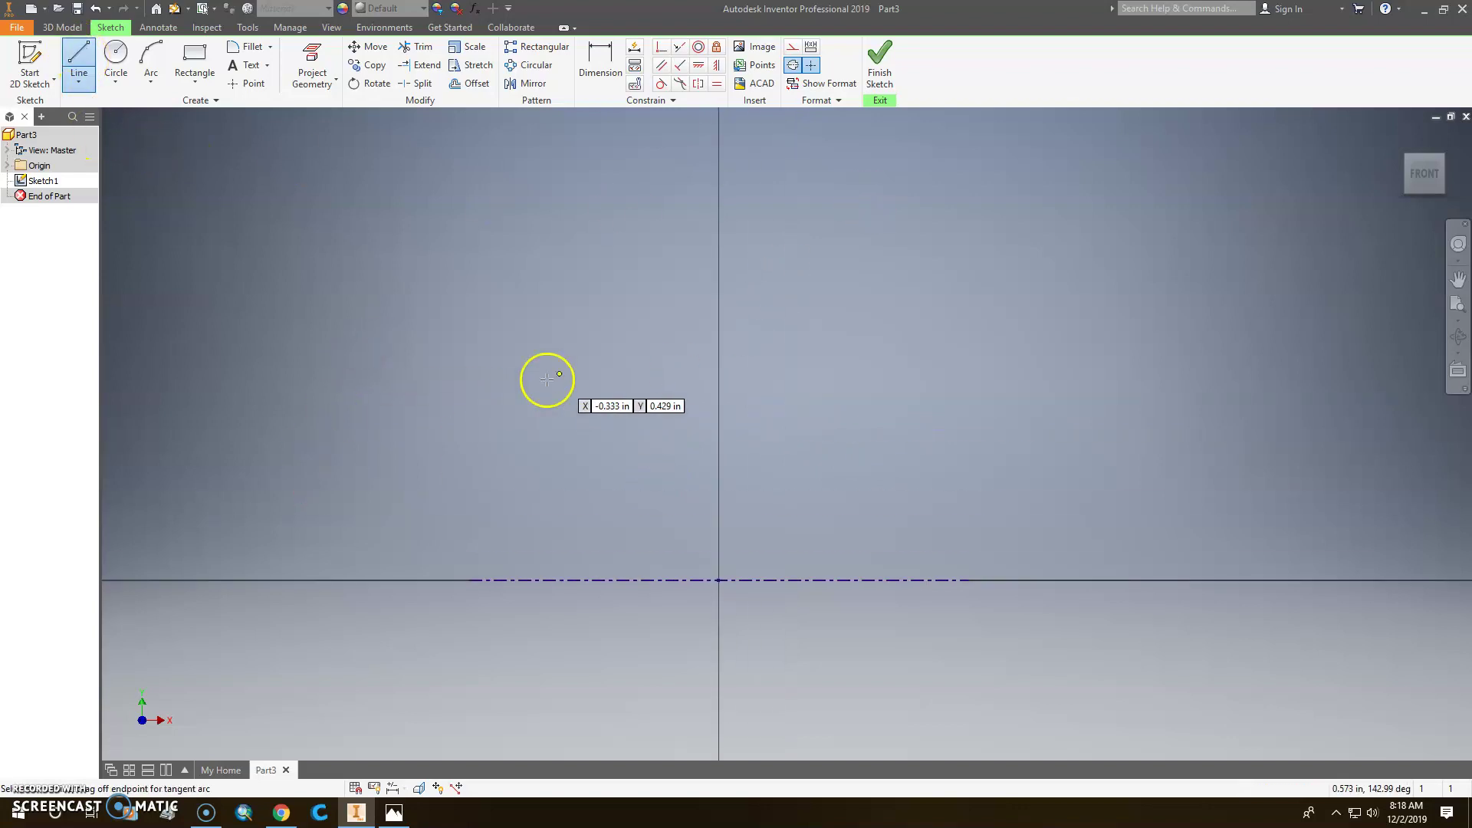
{"action": "left_click", "coordinate": [580, 357]}
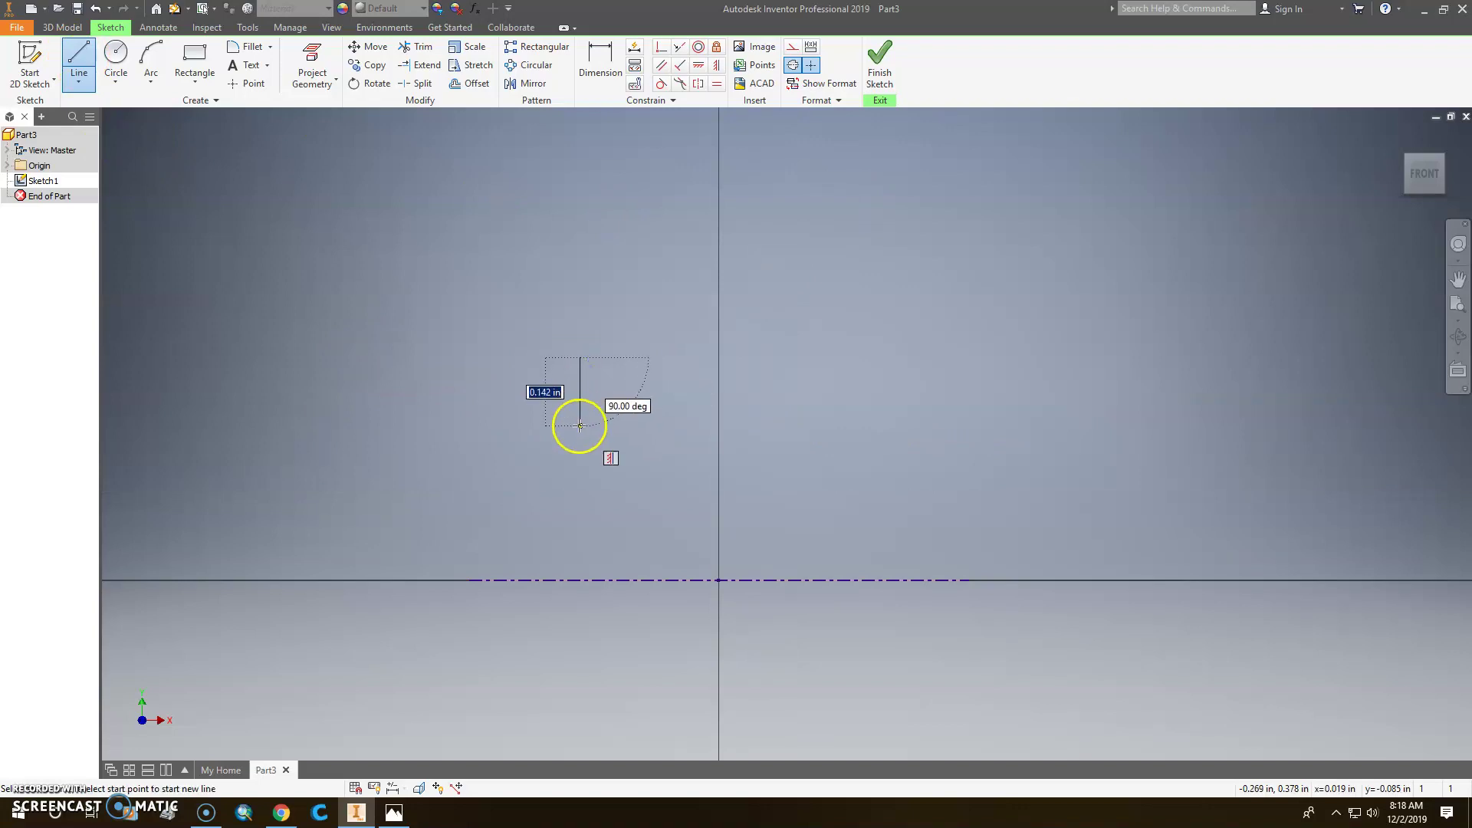
{"action": "left_click", "coordinate": [580, 426]}
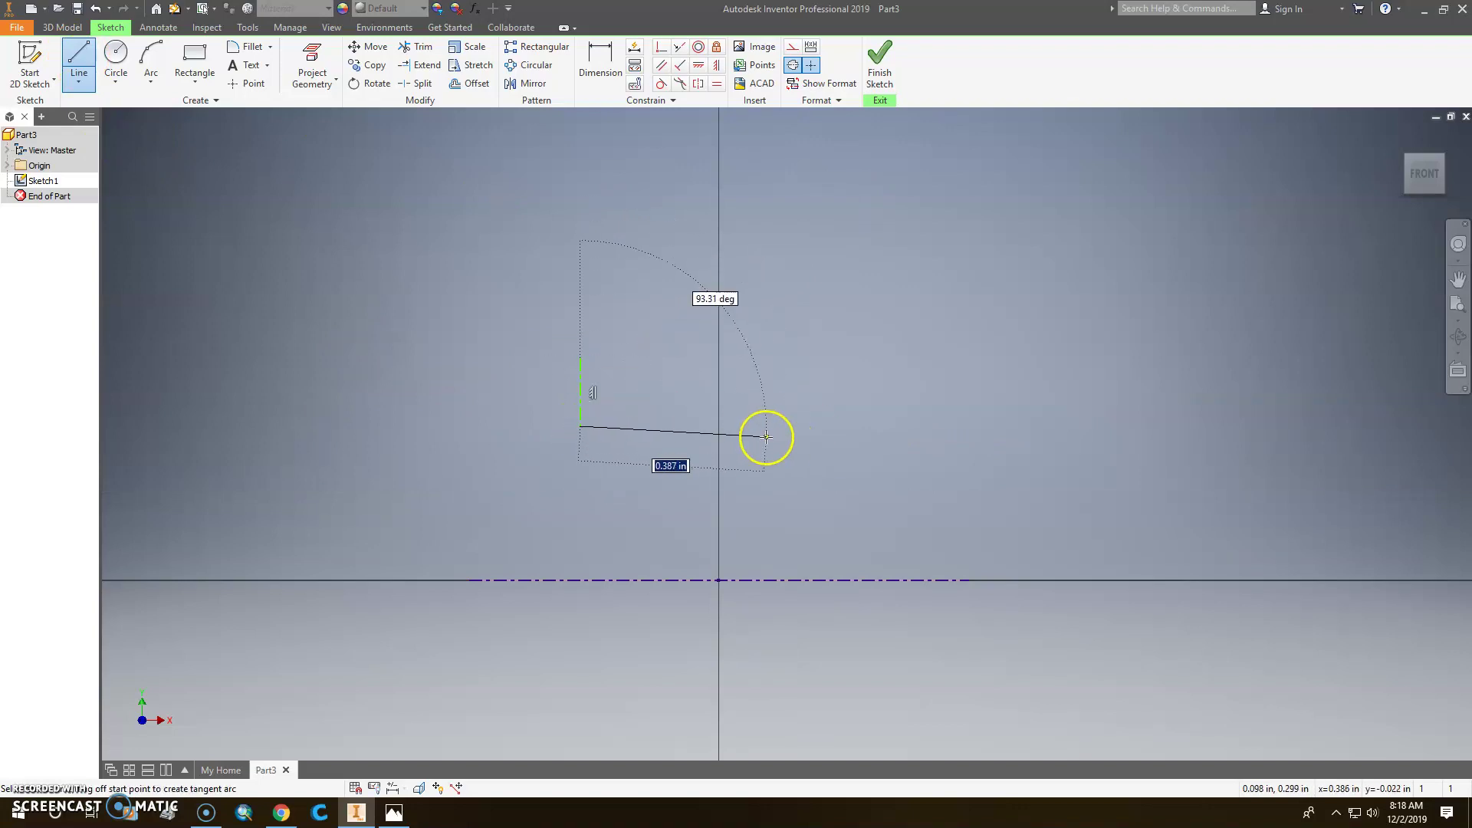
{"action": "key", "text": "Escape"}
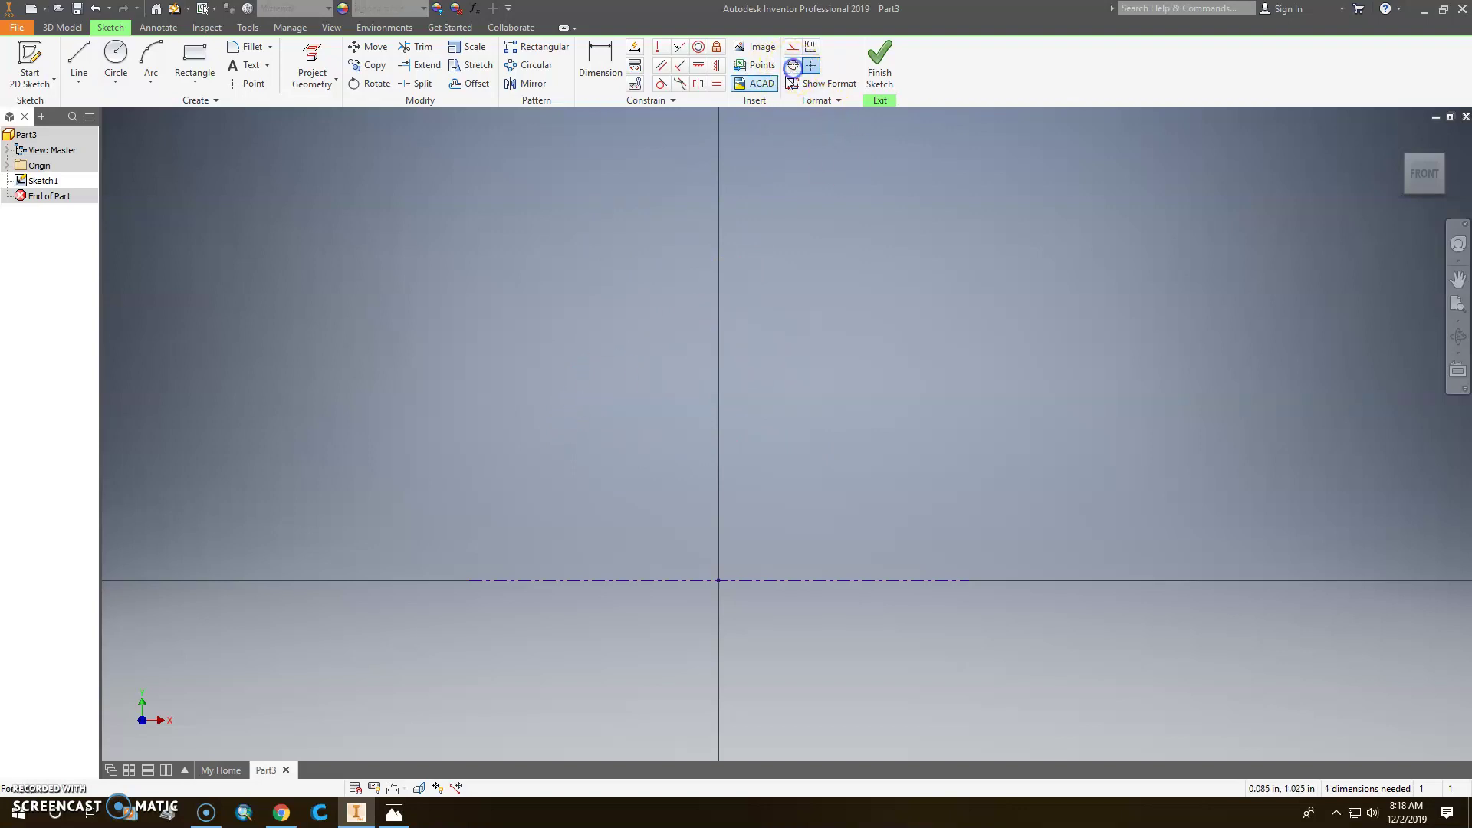
- Sketch the hub's left, bottom and right edges above the centerline, its right shoulder, and a vertical right web edge about 0.64 in tall
{"action": "left_click", "coordinate": [79, 61]}
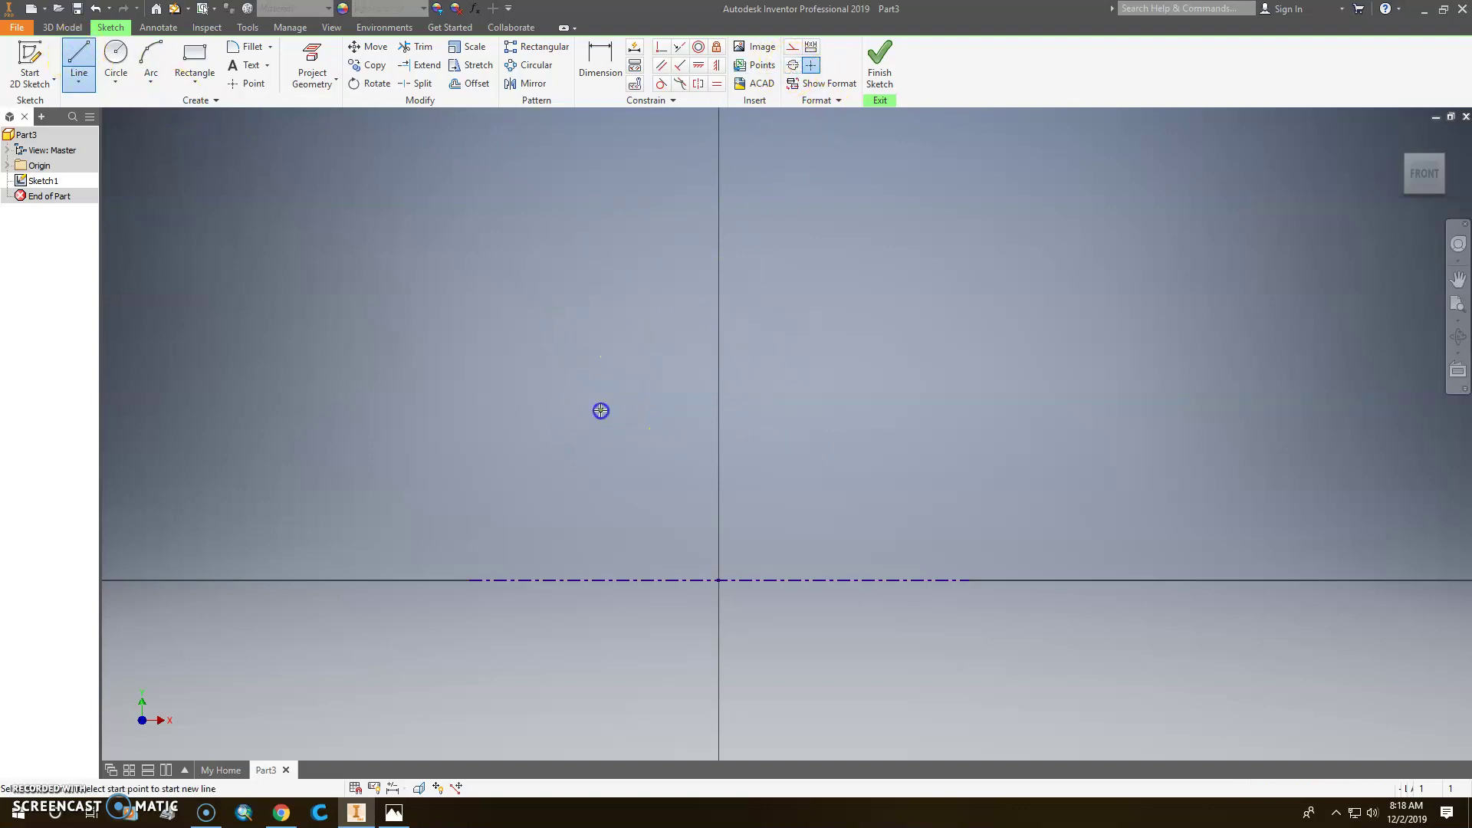
{"action": "left_click", "coordinate": [601, 461]}
{"action": "left_click", "coordinate": [887, 461]}
{"action": "left_click", "coordinate": [888, 405]}
{"action": "left_click", "coordinate": [820, 404]}
{"action": "middle_click_drag", "start_coordinate": [818, 368], "coordinate": [798, 571]}
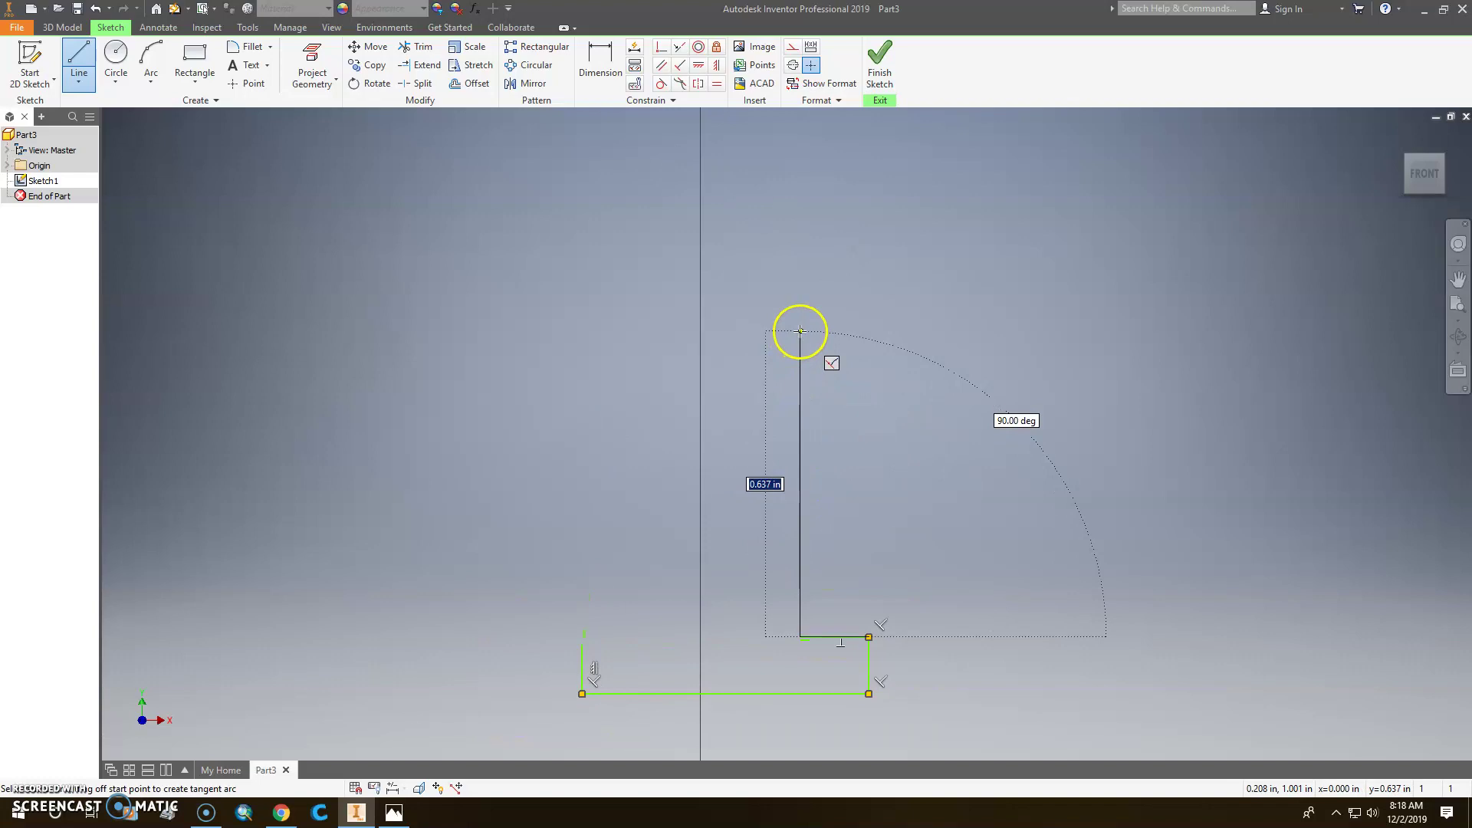
{"action": "left_click", "coordinate": [800, 331]}
- Sketch the rim's right underside, a right edge about 0.13 in tall, a peaked top with its apex above the origin, and a left edge about 0.18 in tall
{"action": "left_click", "coordinate": [913, 332]}
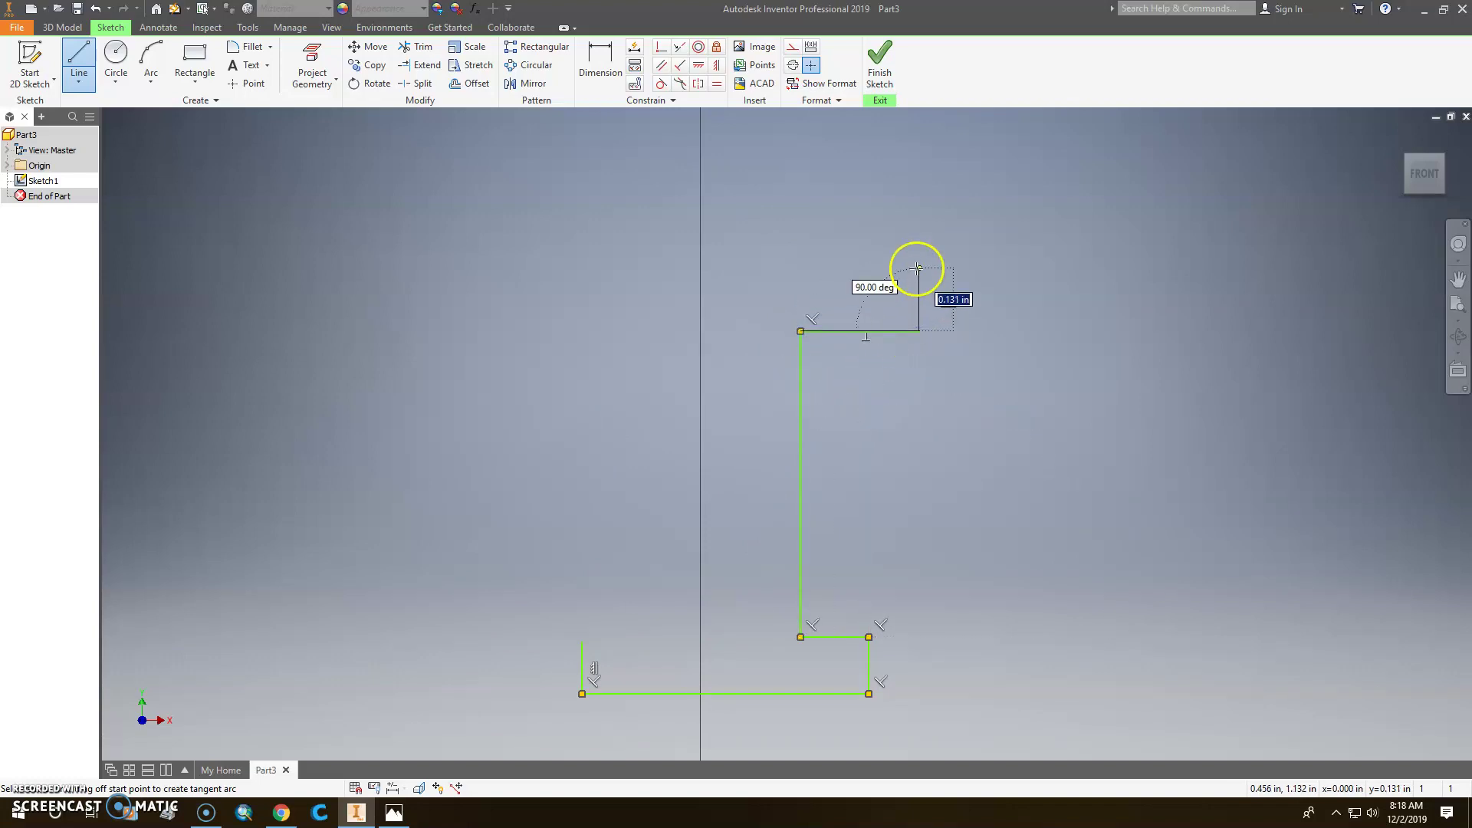
{"action": "left_click", "coordinate": [919, 268]}
{"action": "left_click", "coordinate": [700, 163]}
{"action": "left_click", "coordinate": [483, 246]}
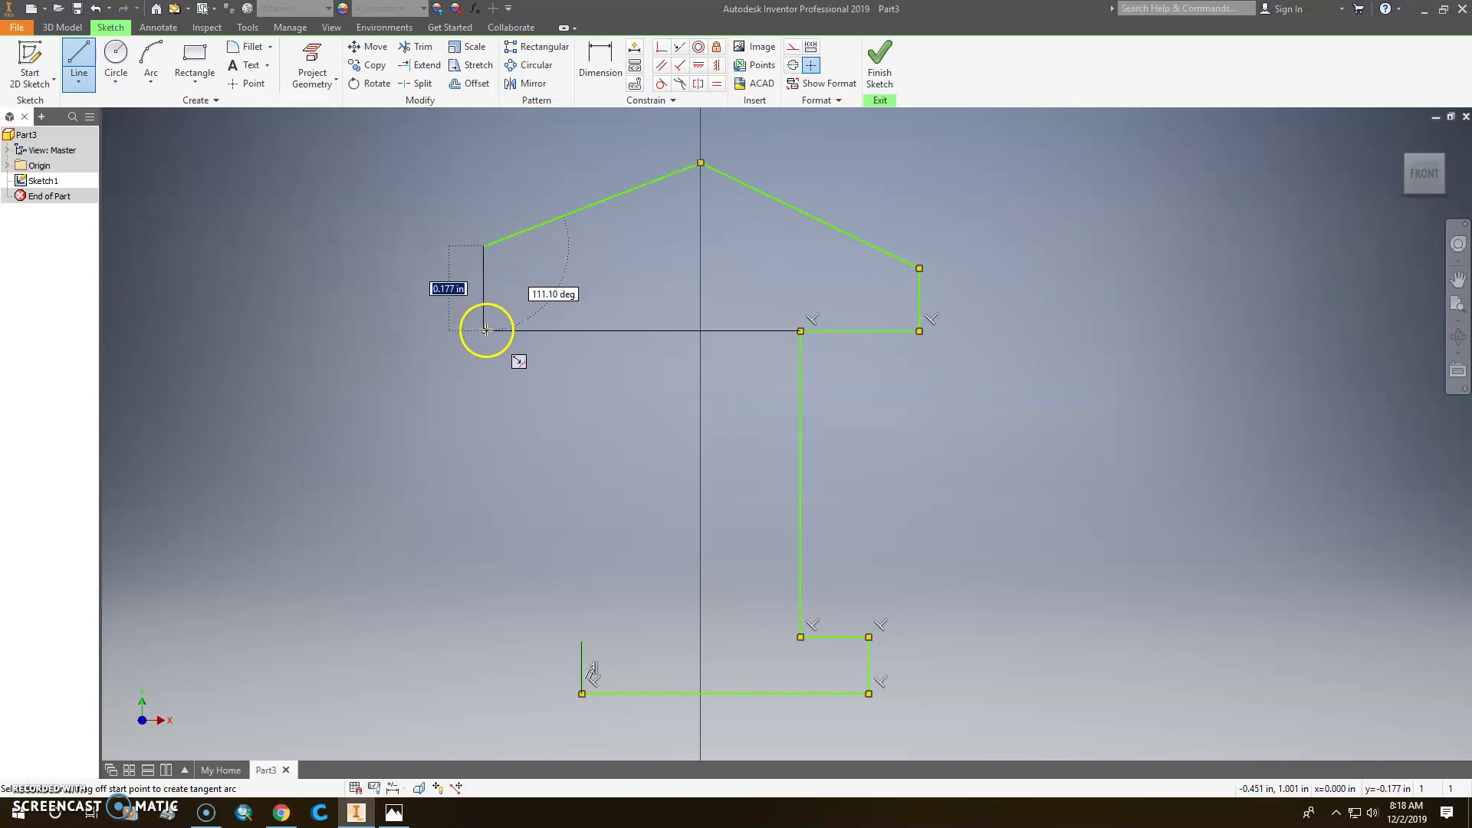
{"action": "left_click", "coordinate": [483, 331]}
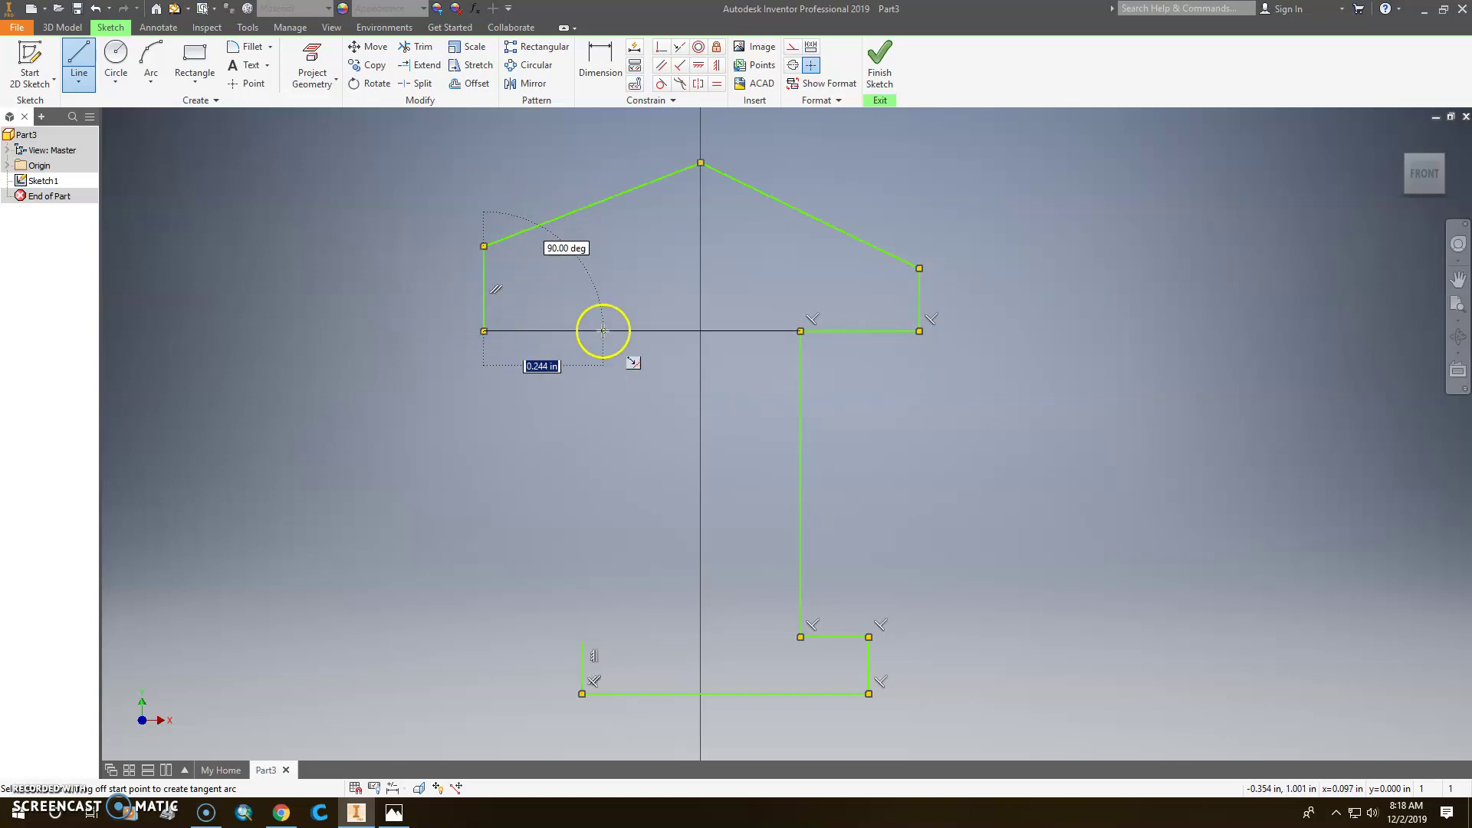
- Sketch the rim's left underside, the vertical left web edge level with the right one, and the hub's left shoulder, ending the line chain
{"action": "left_click", "coordinate": [642, 331]}
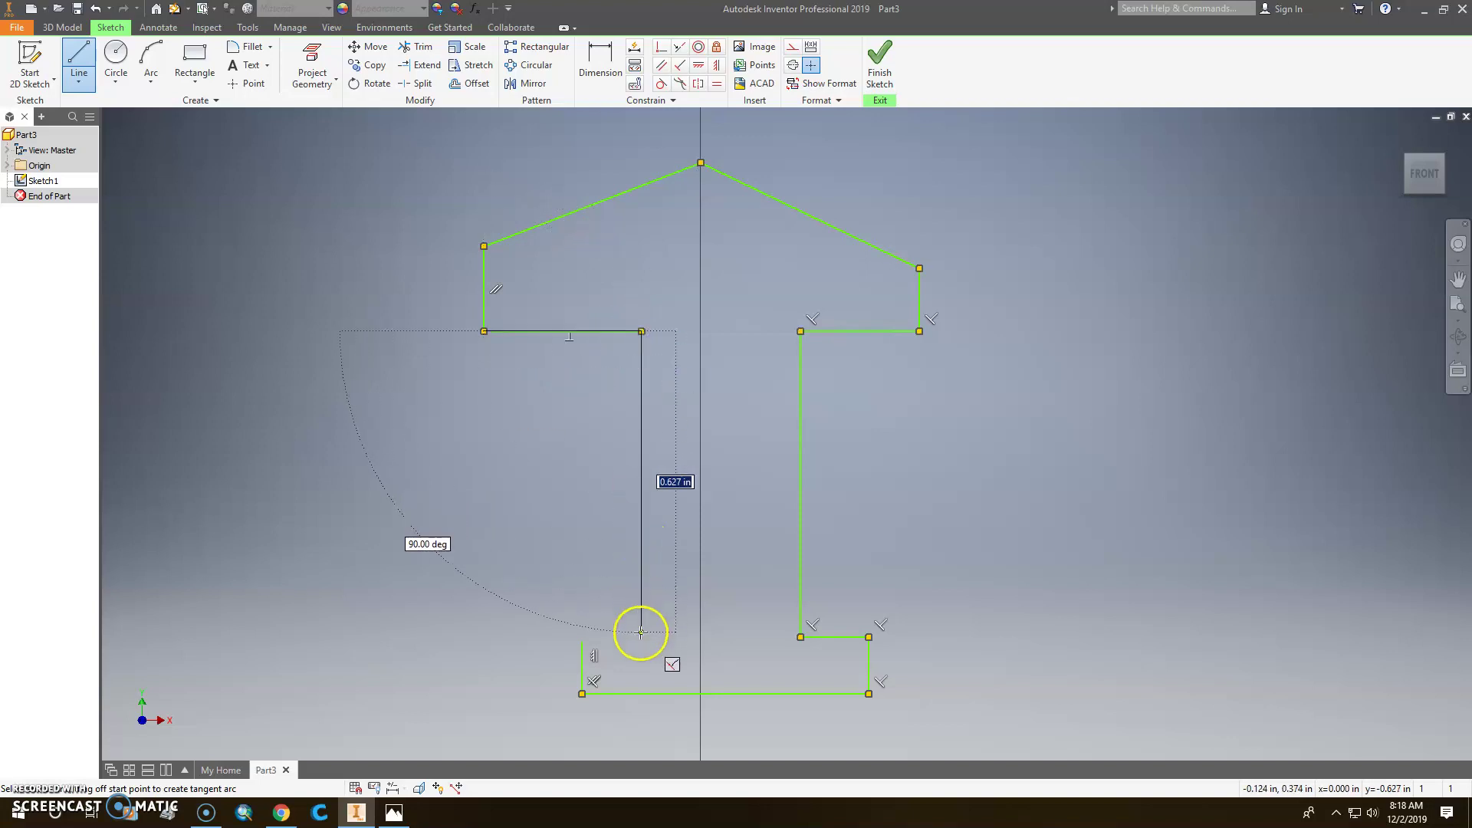
{"action": "left_click", "coordinate": [642, 638]}
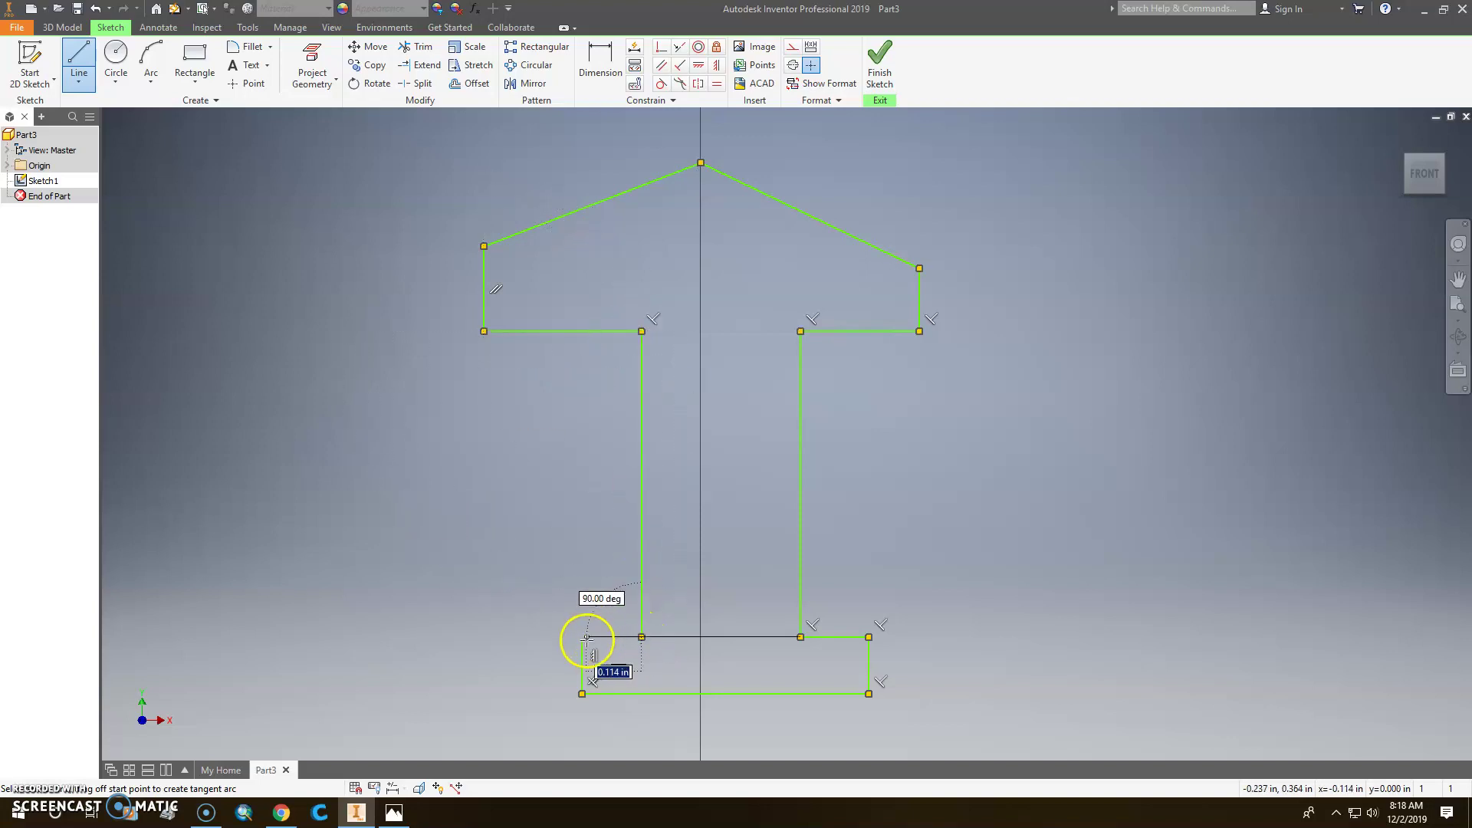
{"action": "left_click", "coordinate": [586, 637]}
{"action": "left_click", "coordinate": [585, 692]}
{"action": "key", "text": "Escape"}
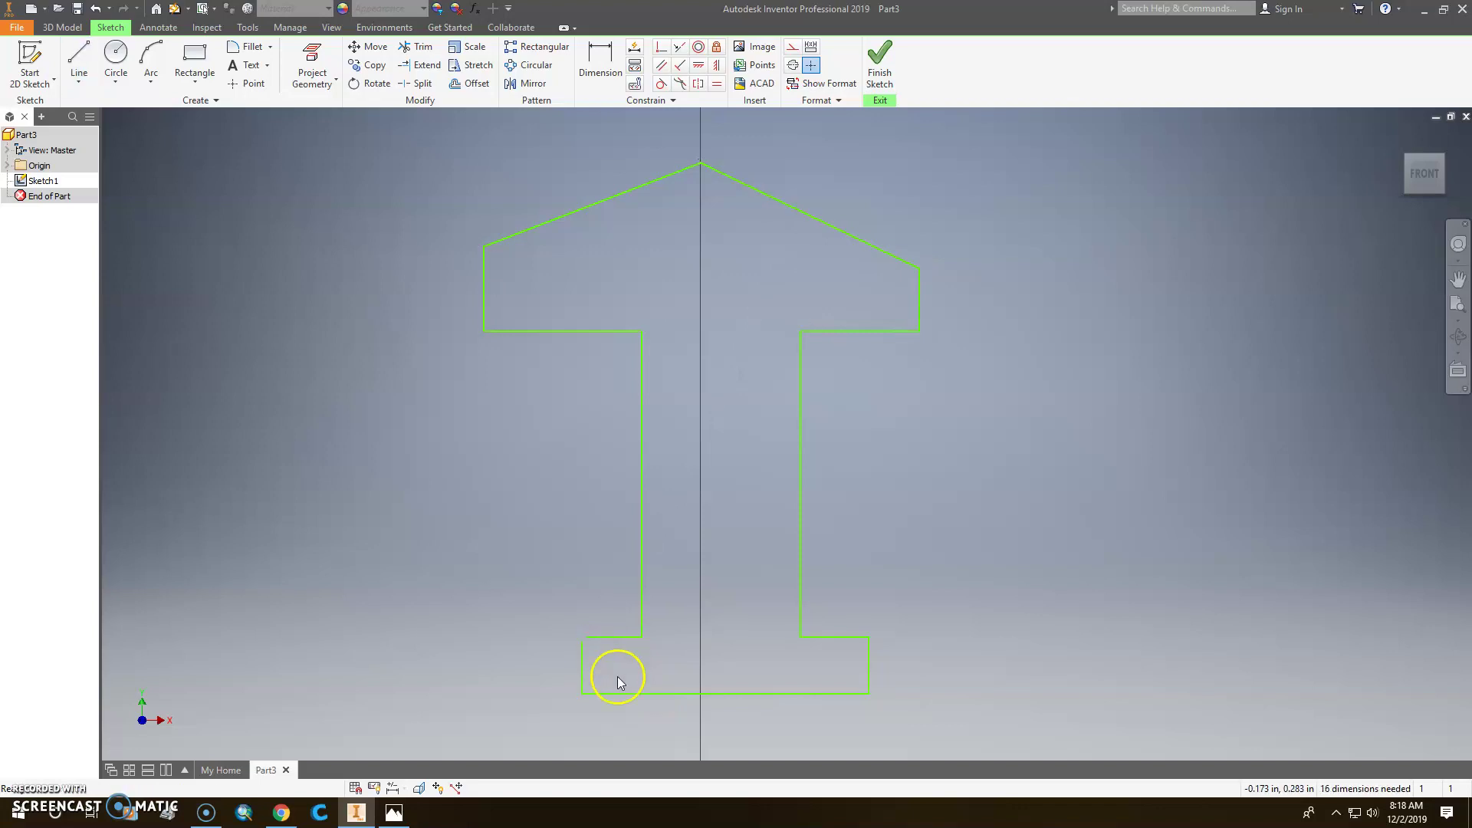
- Close the hub's upper-left corner by making the shoulder and left edge endpoints coincident
{"action": "scroll", "coordinate": [603, 687], "scroll_direction": "down", "scroll_amount": 2}
{"action": "scroll", "coordinate": [723, 644], "scroll_direction": "up", "scroll_amount": 4}
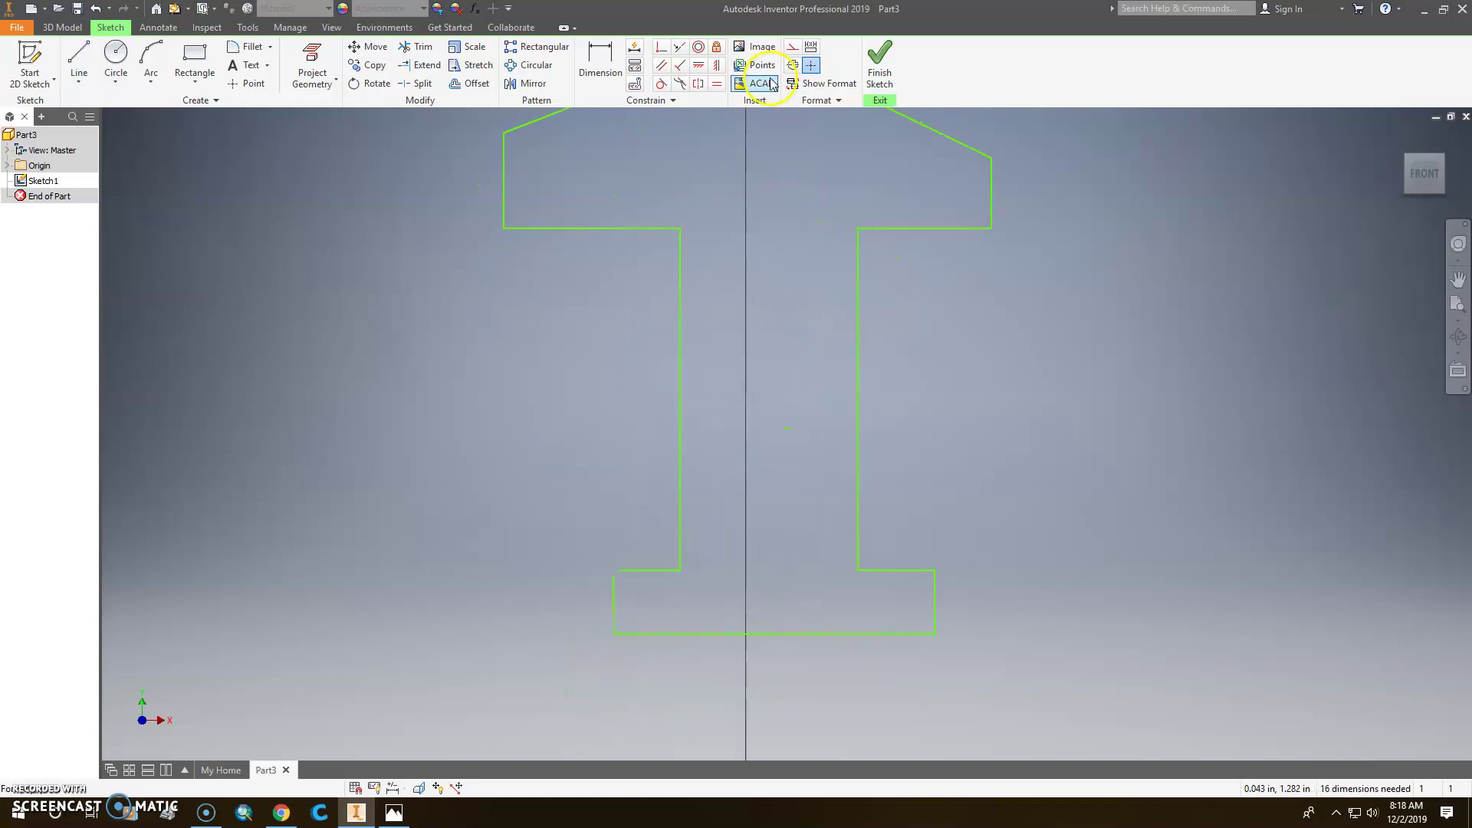
{"action": "left_click", "coordinate": [661, 46]}
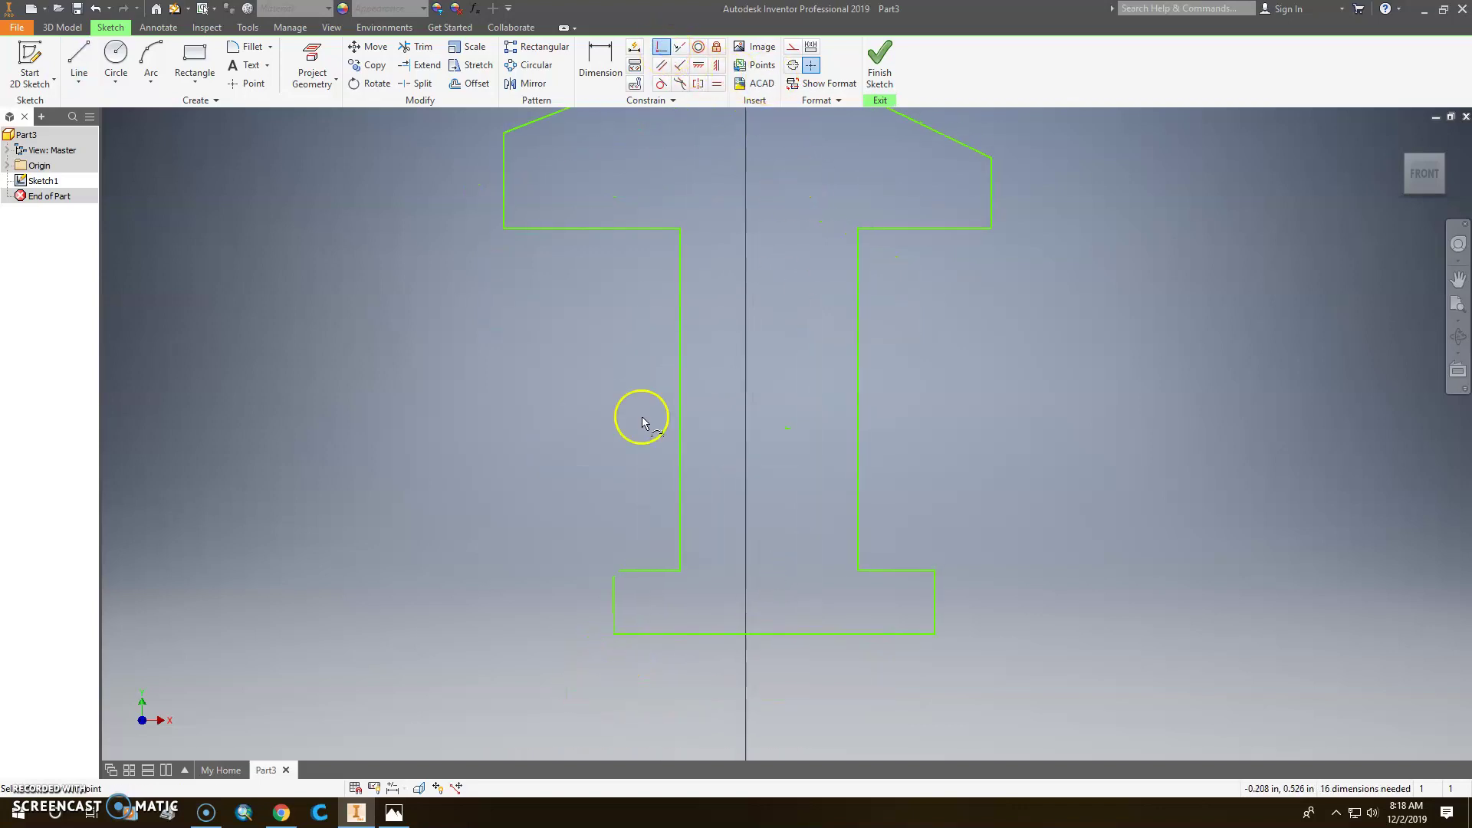
{"action": "left_click", "coordinate": [615, 574]}
- Apply vertical constraints to align the rim's apex and the midpoint of the hub's bottom edge with the origin
{"action": "scroll", "coordinate": [752, 611], "scroll_direction": "down", "scroll_amount": 2}
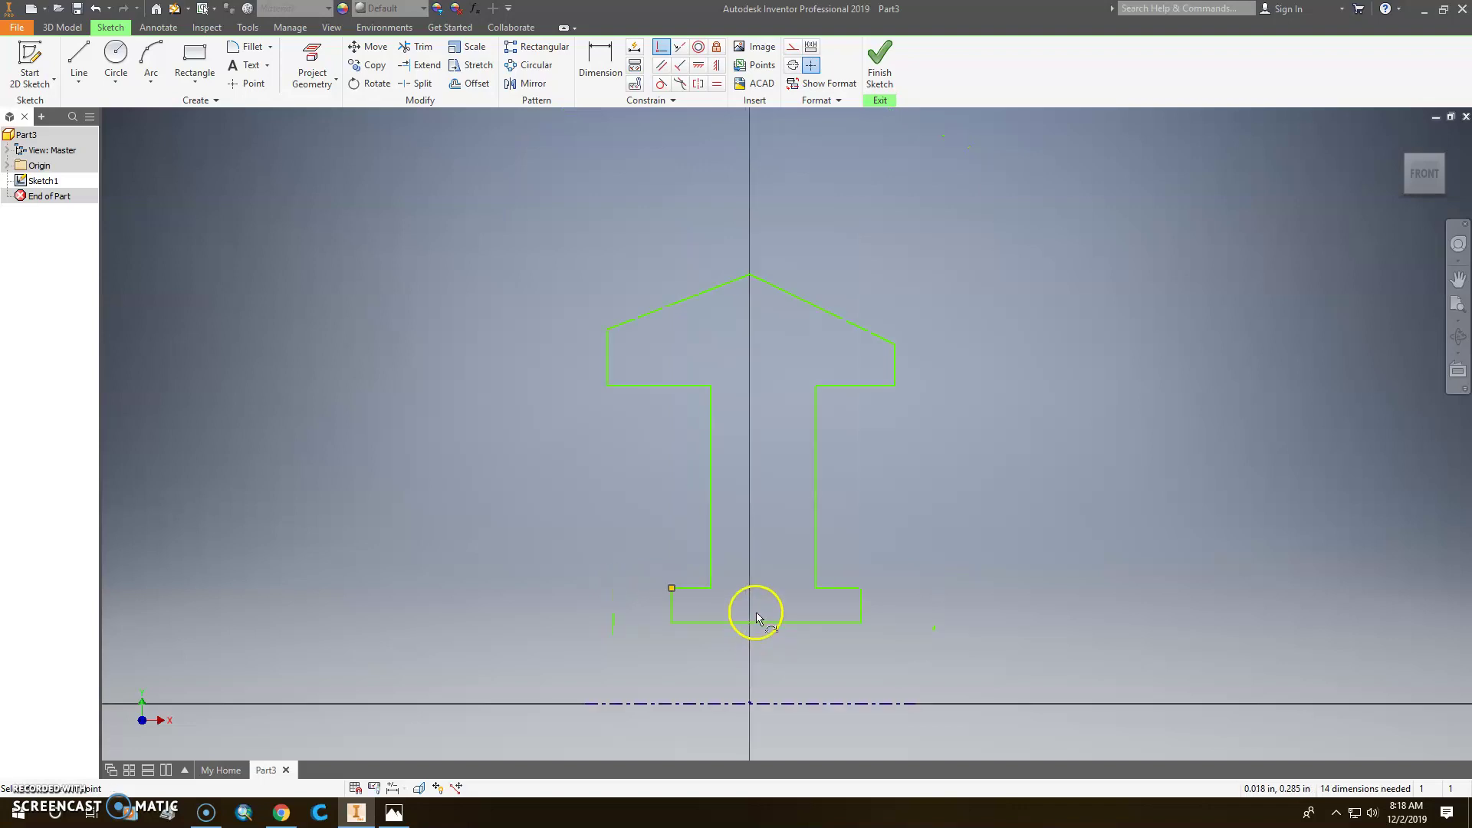
{"action": "left_click", "coordinate": [717, 70]}
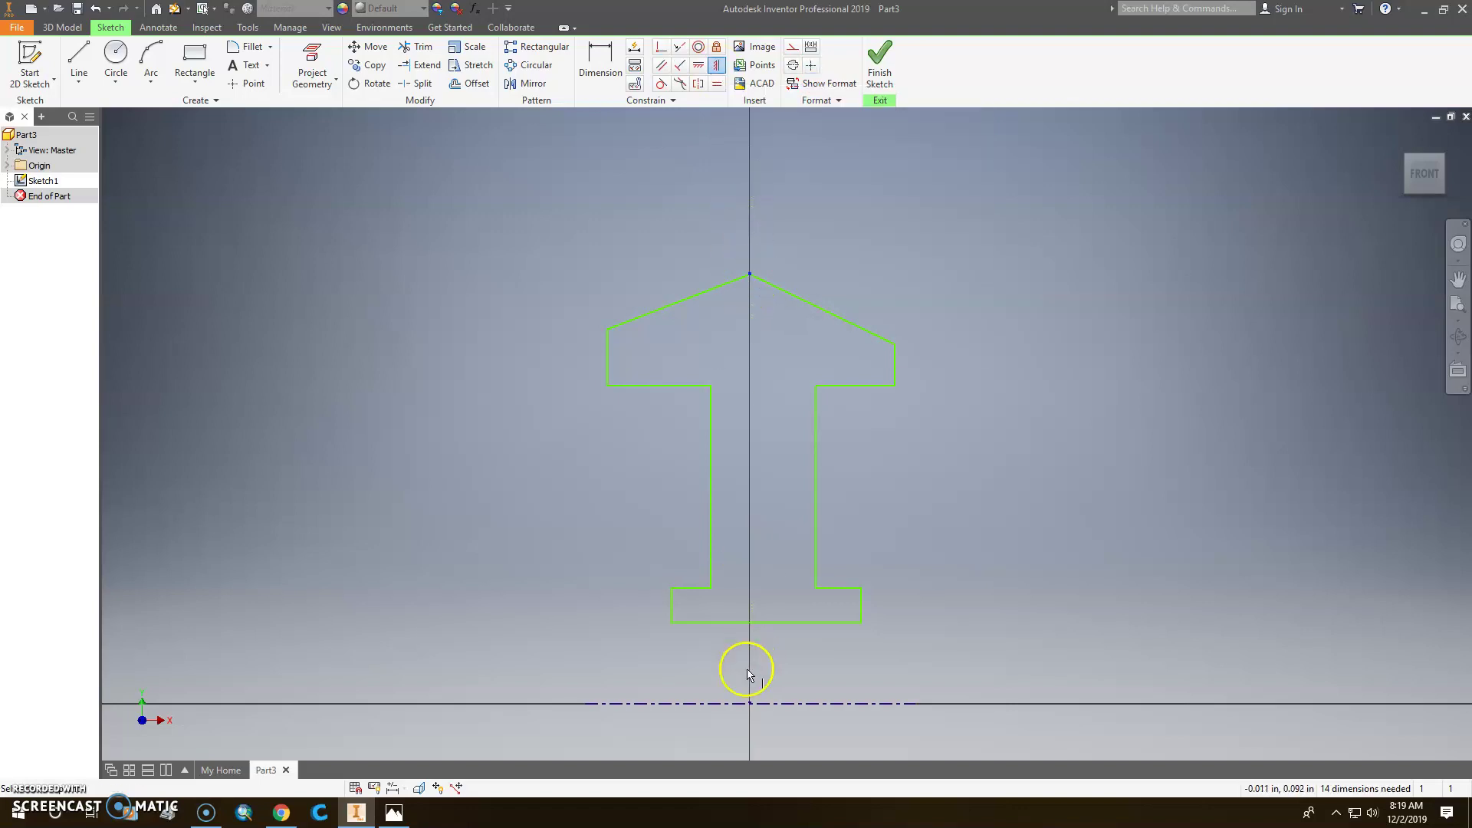
{"action": "left_click", "coordinate": [752, 704]}
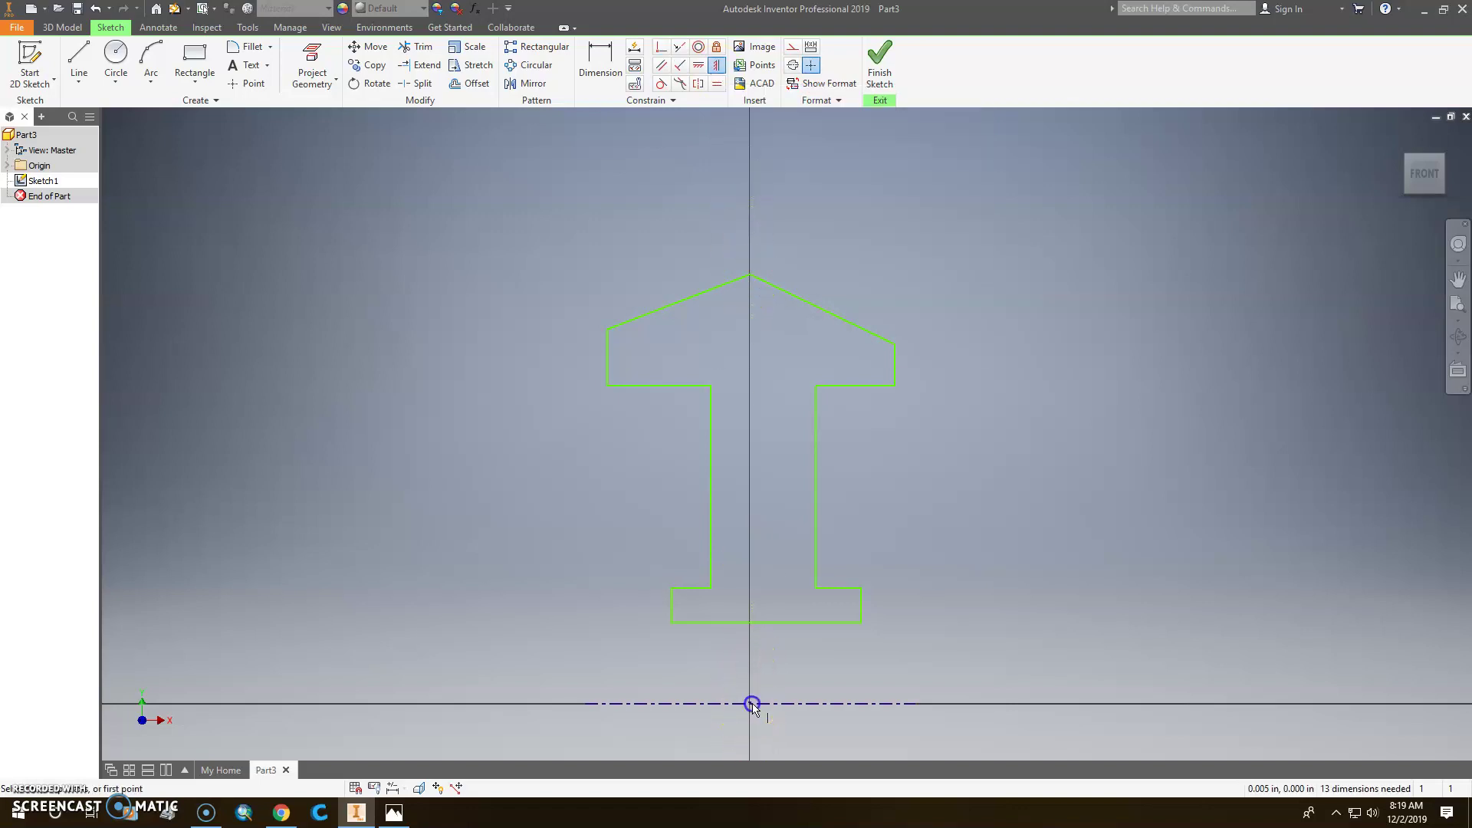
{"action": "left_click", "coordinate": [766, 623]}
- Apply equal constraints to the two rim undersides, the two hub shoulders and the two vertical rim edges
{"action": "left_click", "coordinate": [677, 387]}
{"action": "left_click", "coordinate": [885, 388]}
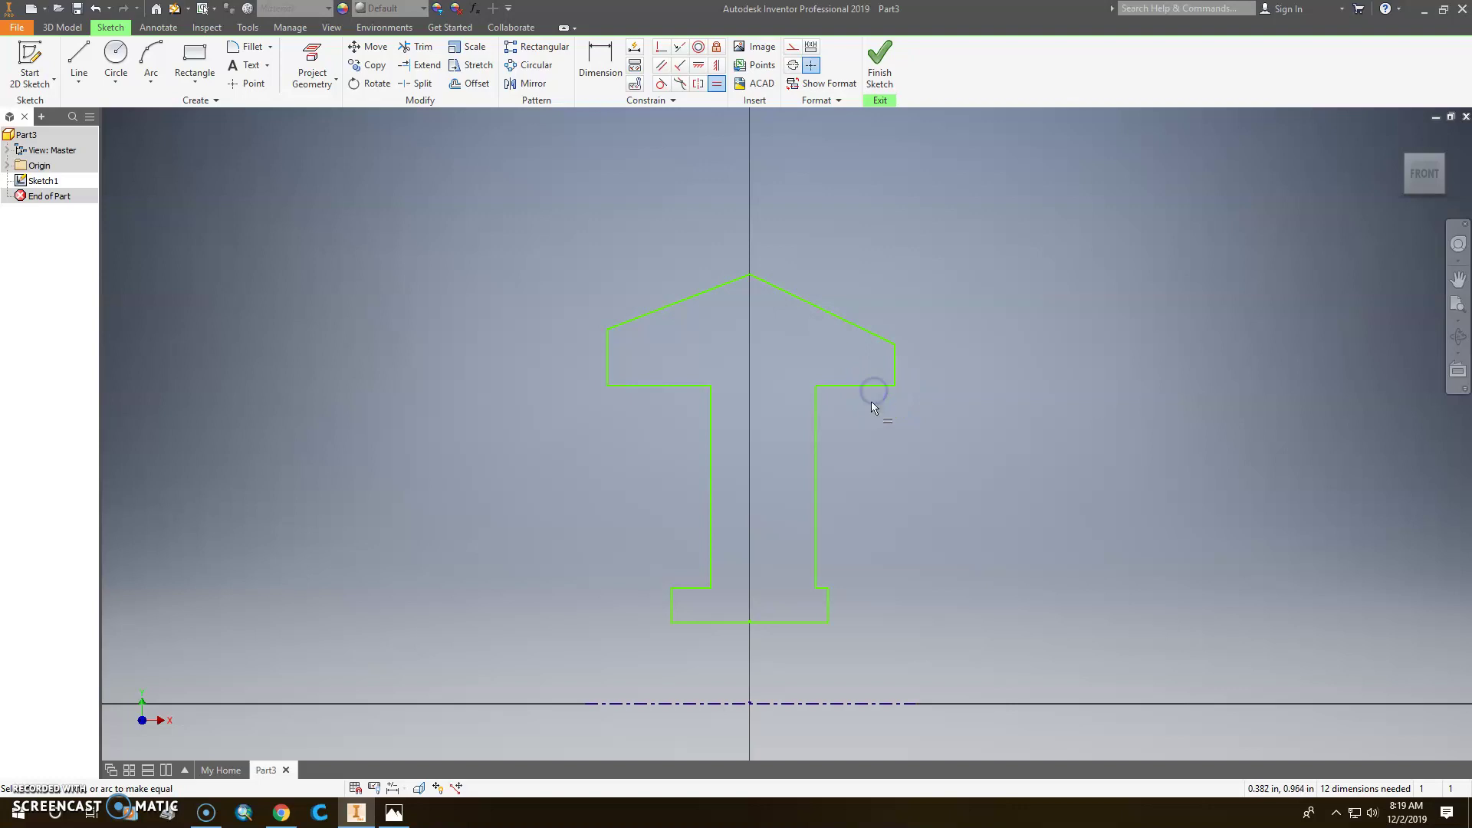
{"action": "left_click", "coordinate": [869, 386]}
{"action": "left_click", "coordinate": [683, 385]}
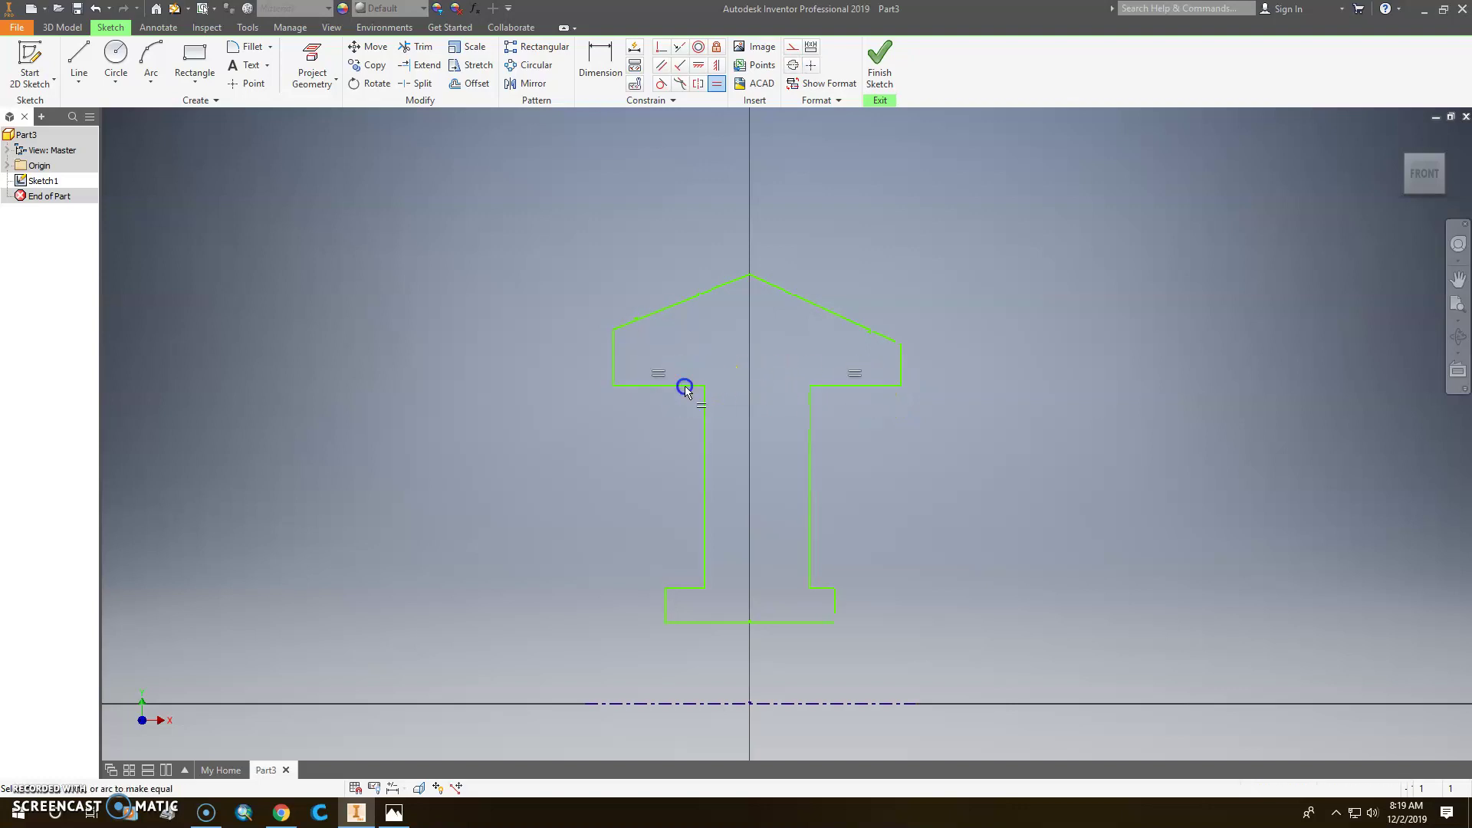
{"action": "left_click", "coordinate": [823, 590]}
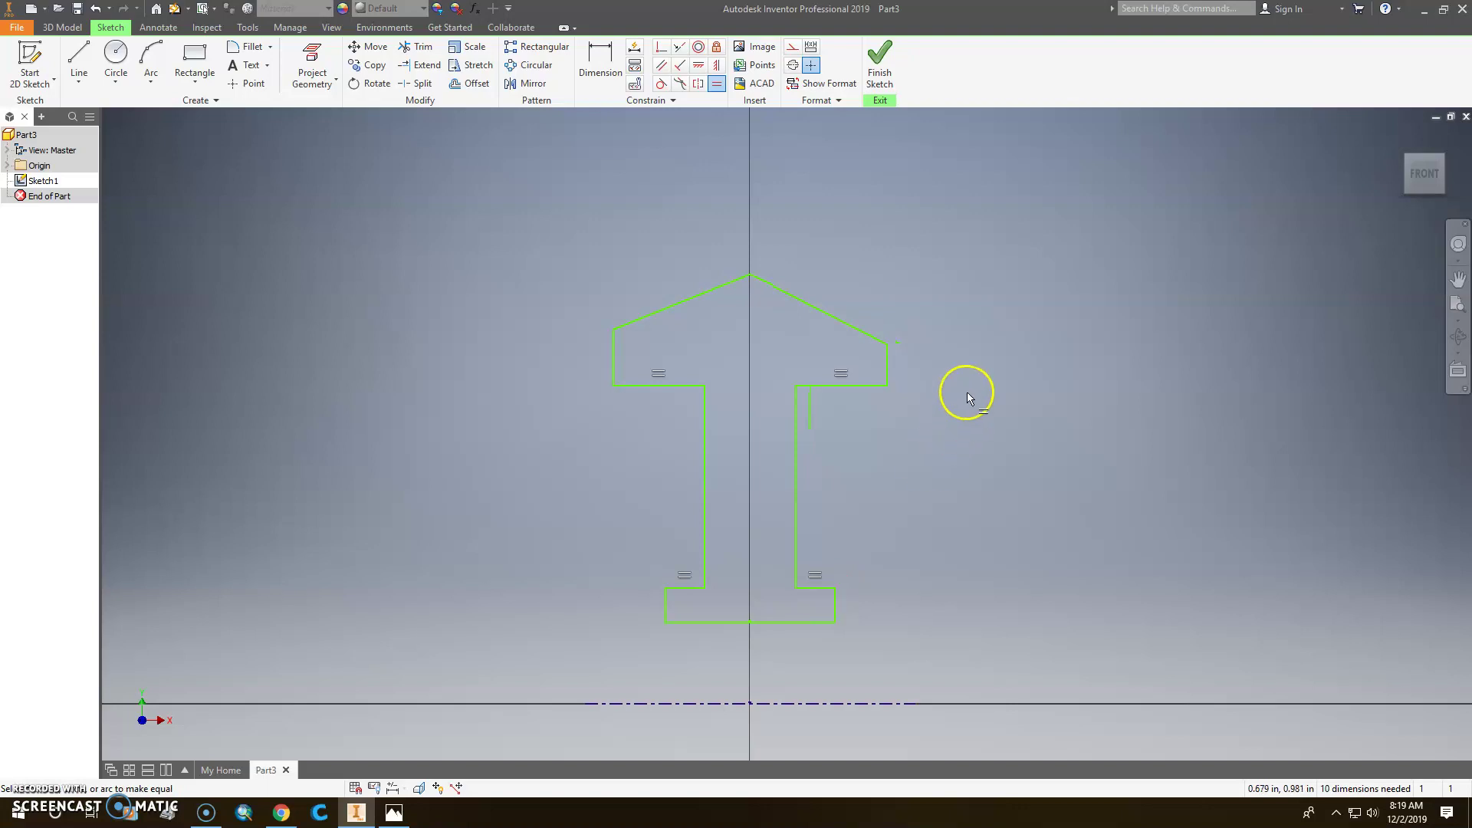
{"action": "left_click", "coordinate": [888, 355]}
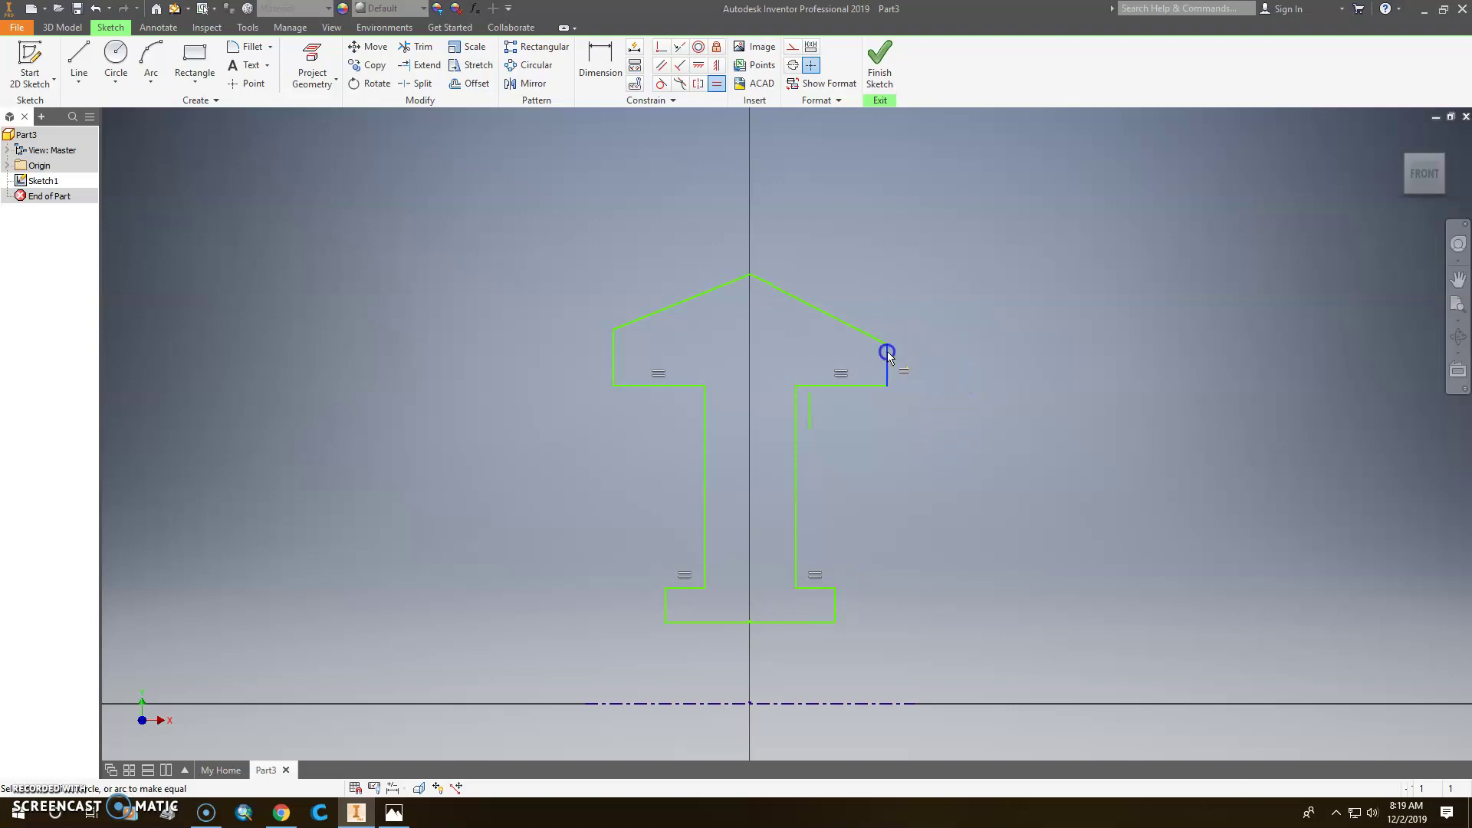
{"action": "left_click", "coordinate": [617, 353]}
- Try to make the two sloped rim lines equal in length
{"action": "left_click", "coordinate": [653, 314]}
{"action": "left_click", "coordinate": [820, 305]}
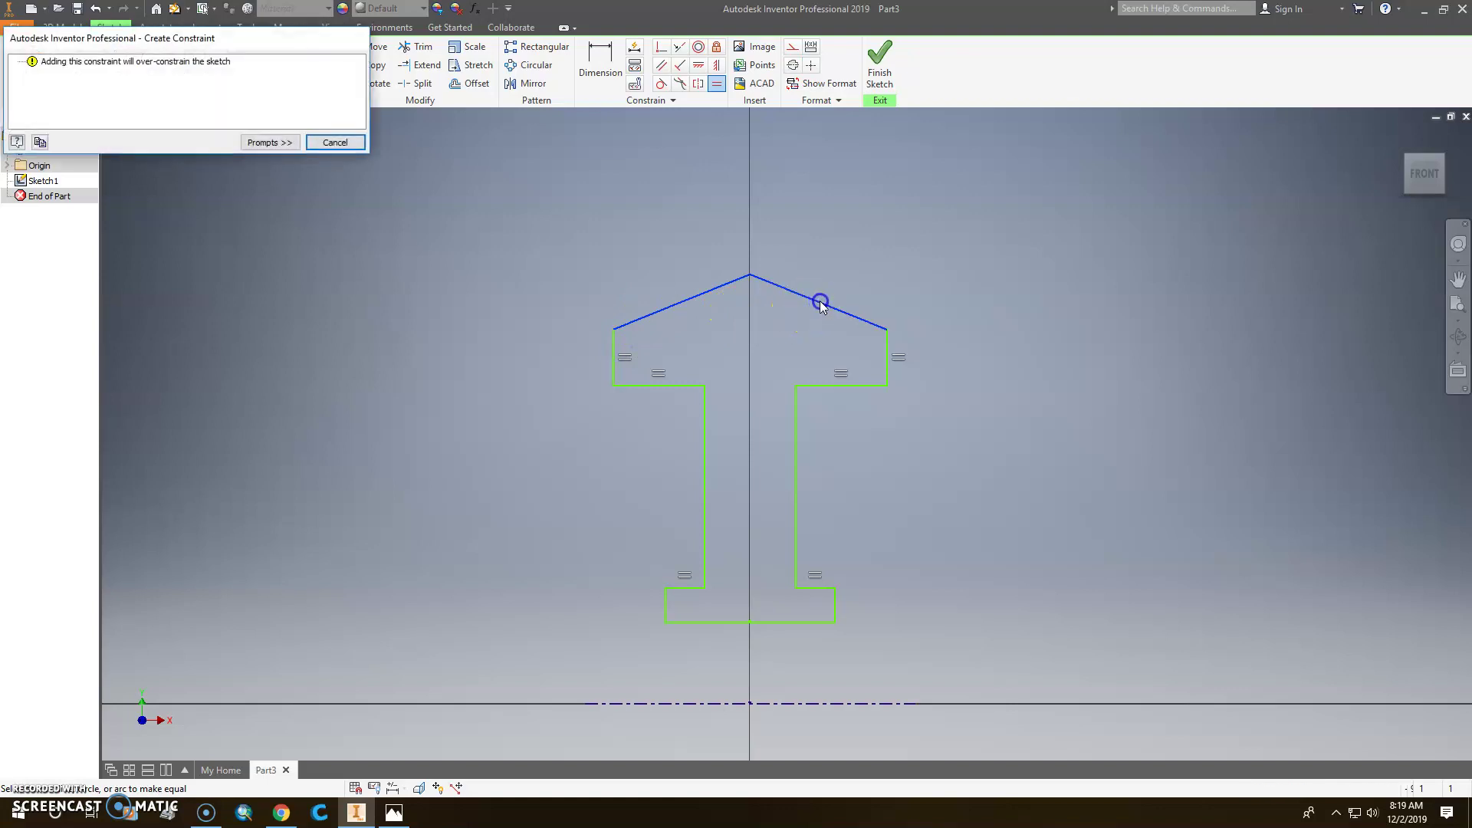
{"action": "left_click", "coordinate": [357, 144]}
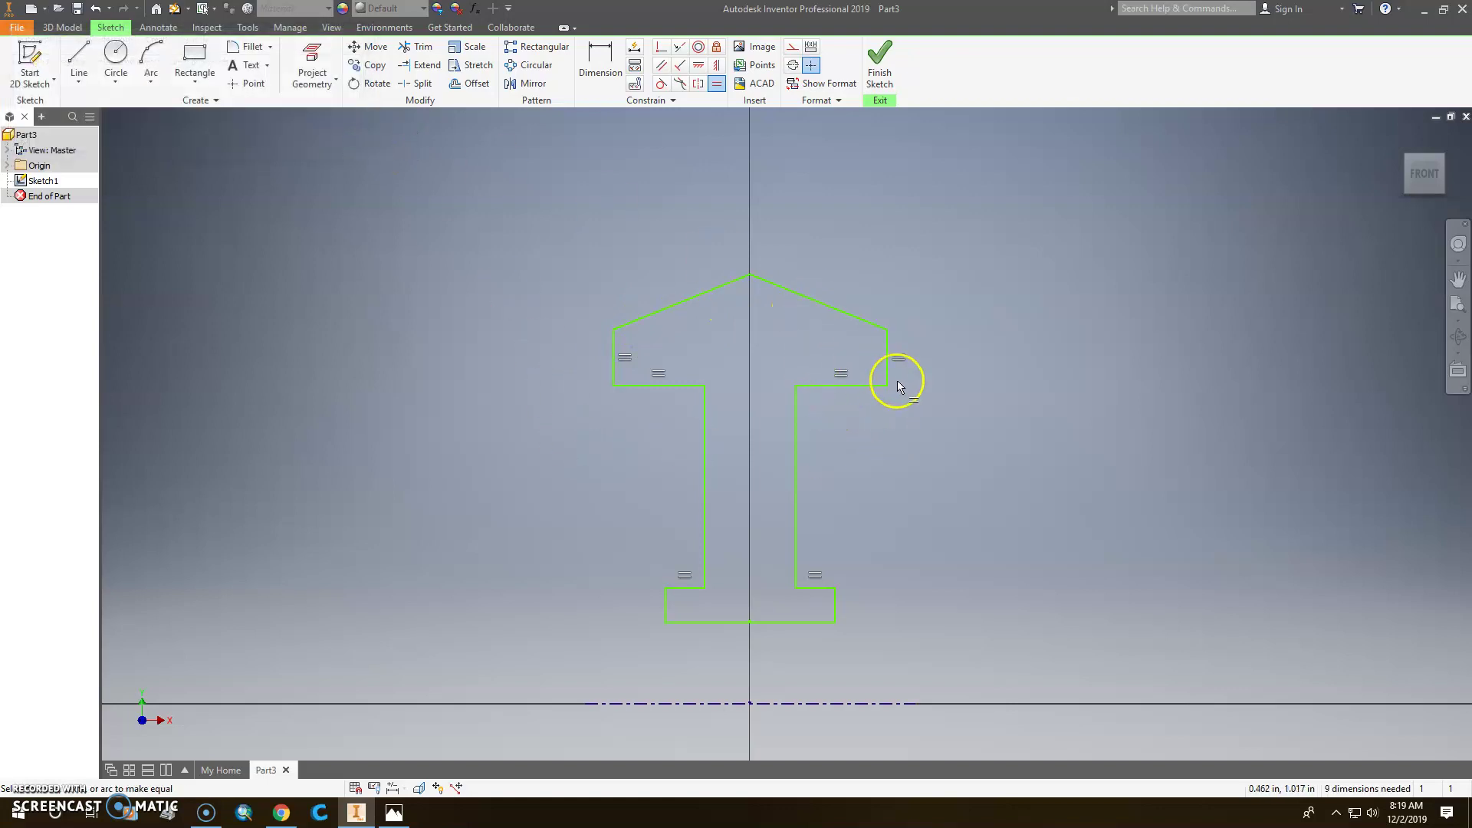
- Check the flat belt pulley image, and dimension the rim's overall width between its vertical edges as 1.8 in
{"action": "middle_click_drag", "start_coordinate": [900, 386], "coordinate": [871, 336]}
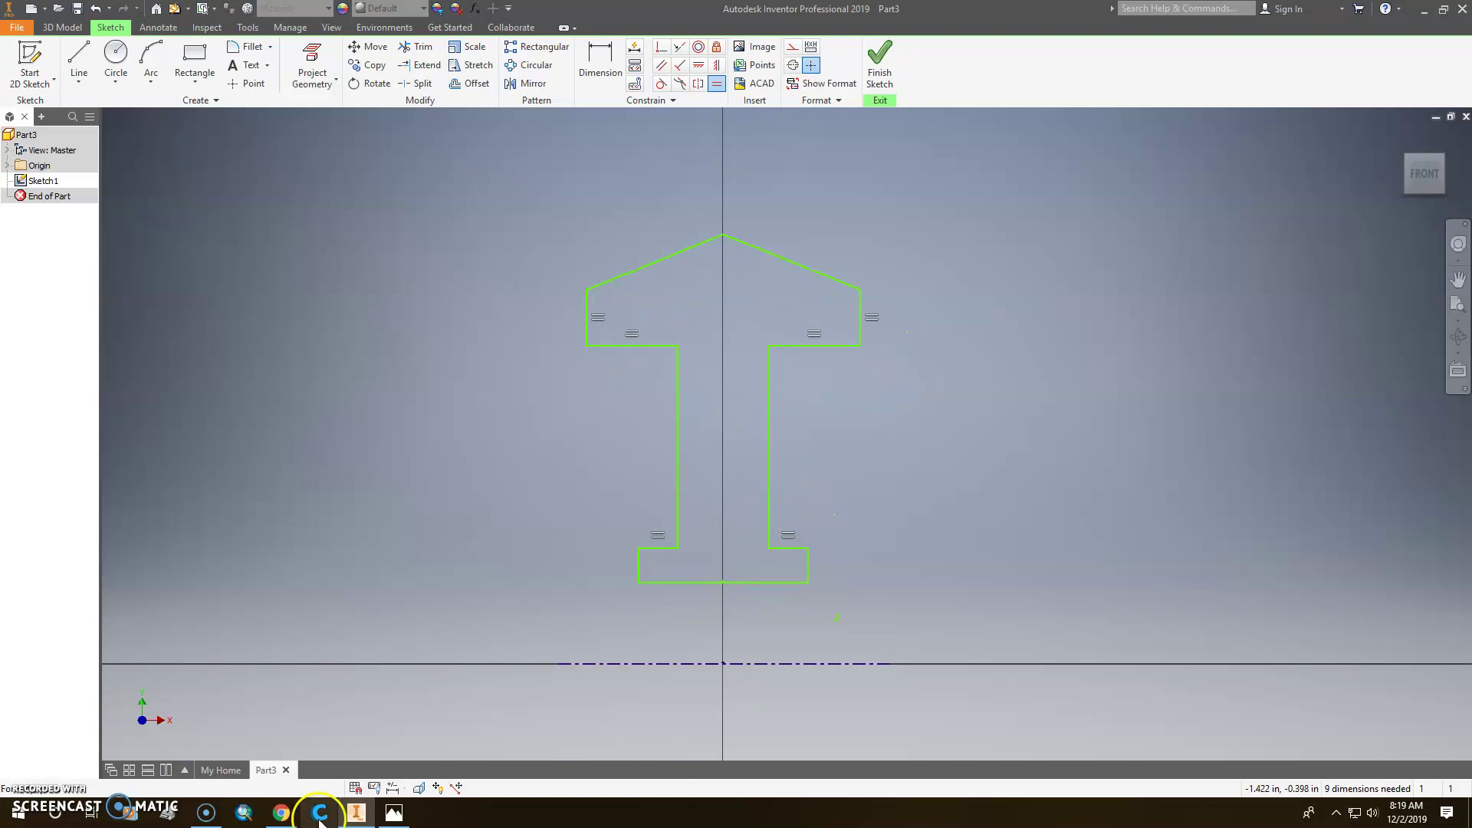
{"action": "left_click", "coordinate": [396, 812]}
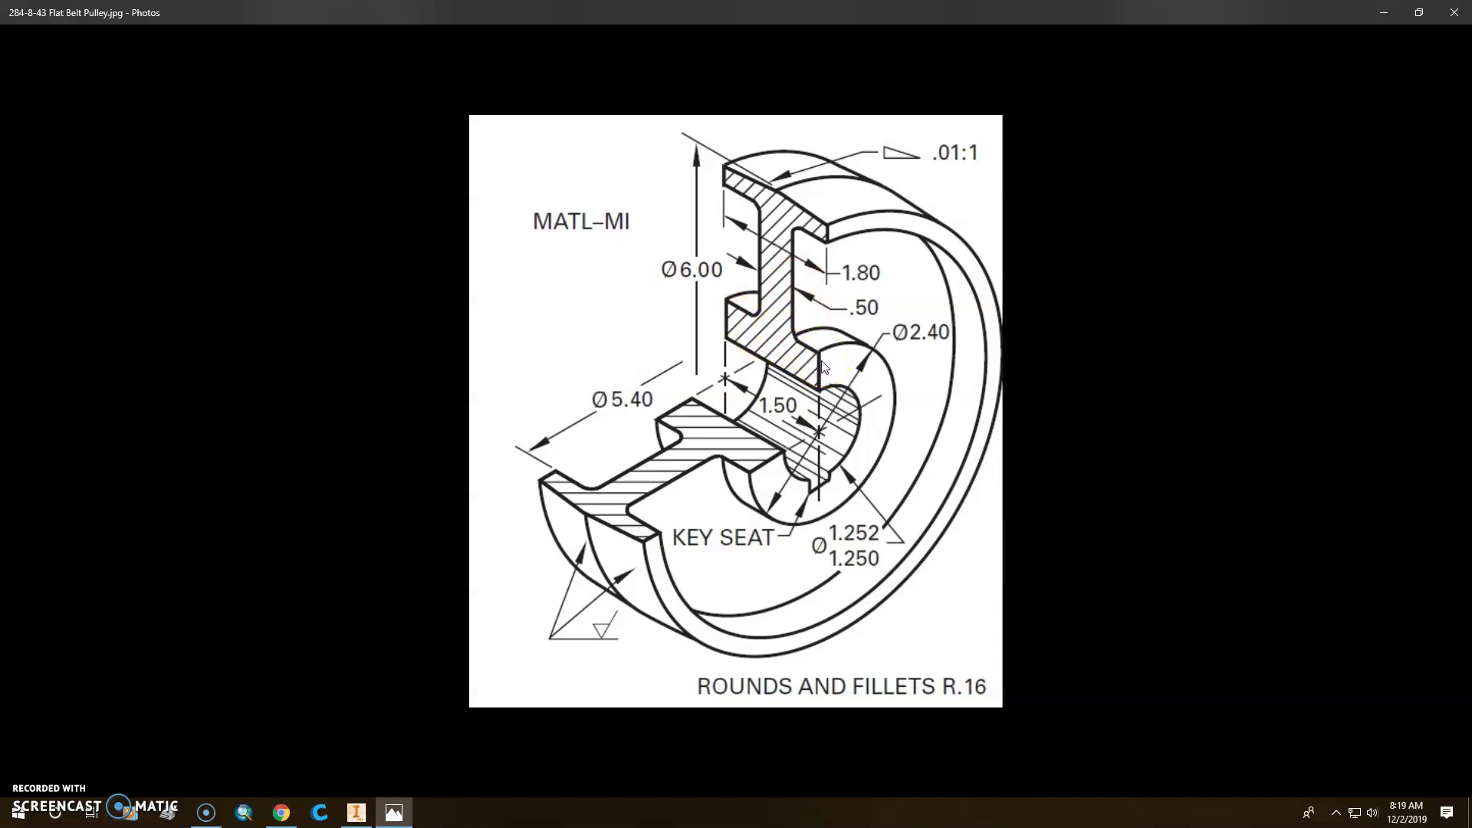
{"action": "left_click", "coordinate": [358, 815]}
{"action": "left_click", "coordinate": [601, 63]}
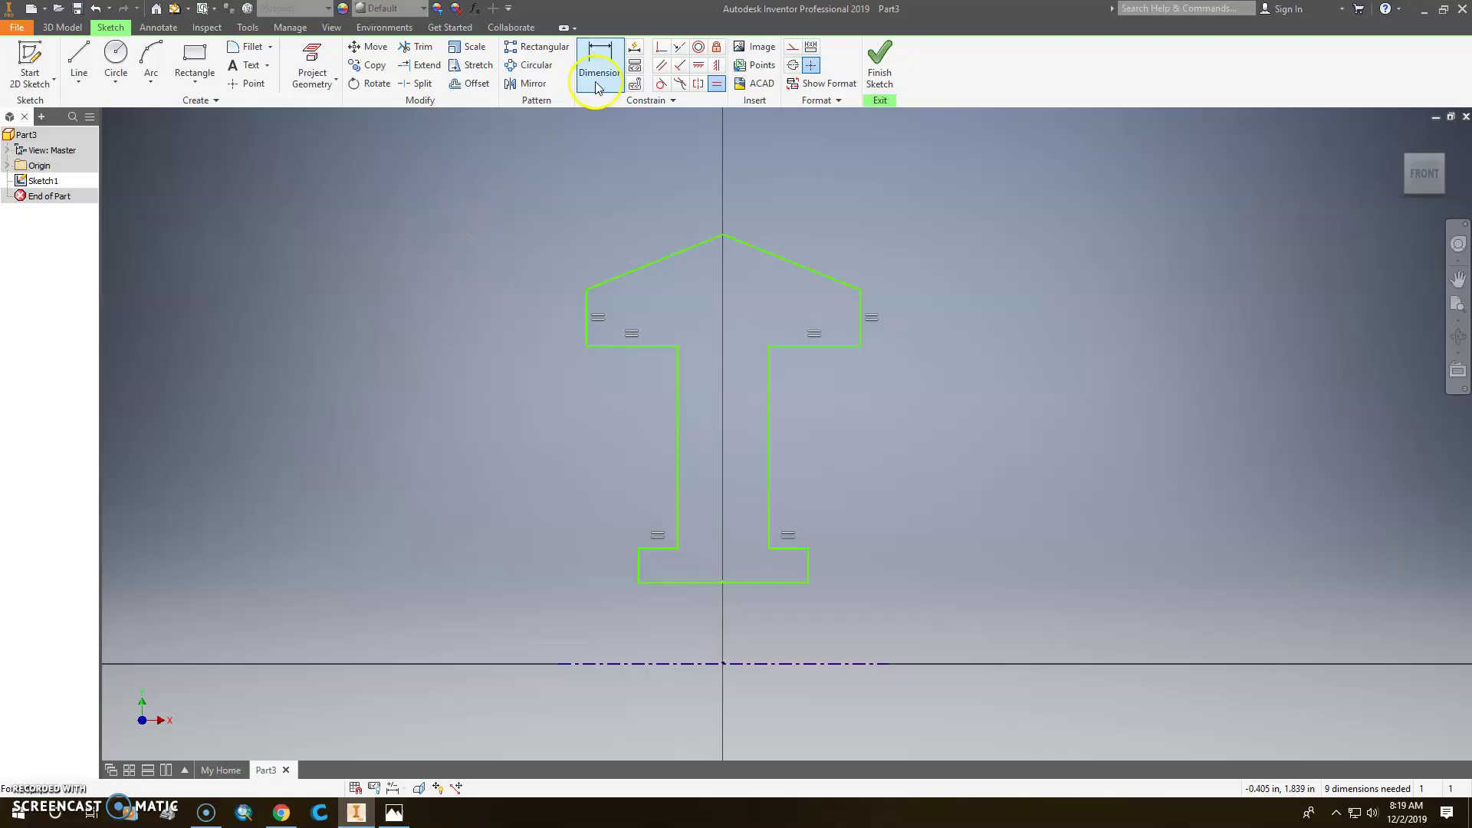
{"action": "left_click", "coordinate": [588, 328]}
{"action": "left_click", "coordinate": [860, 314]}
{"action": "left_click", "coordinate": [768, 307]}
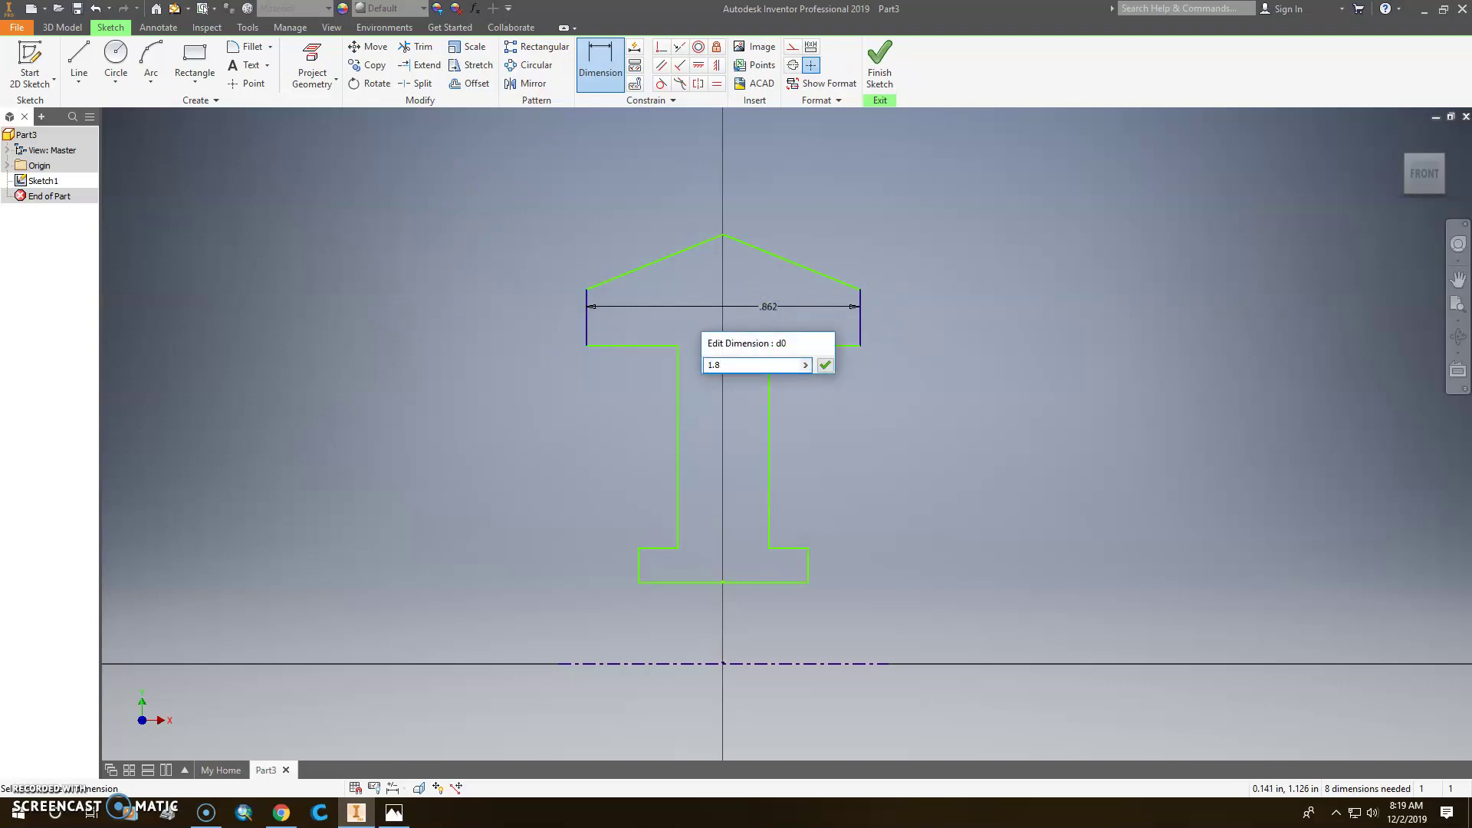
{"action": "key", "text": "Return"}
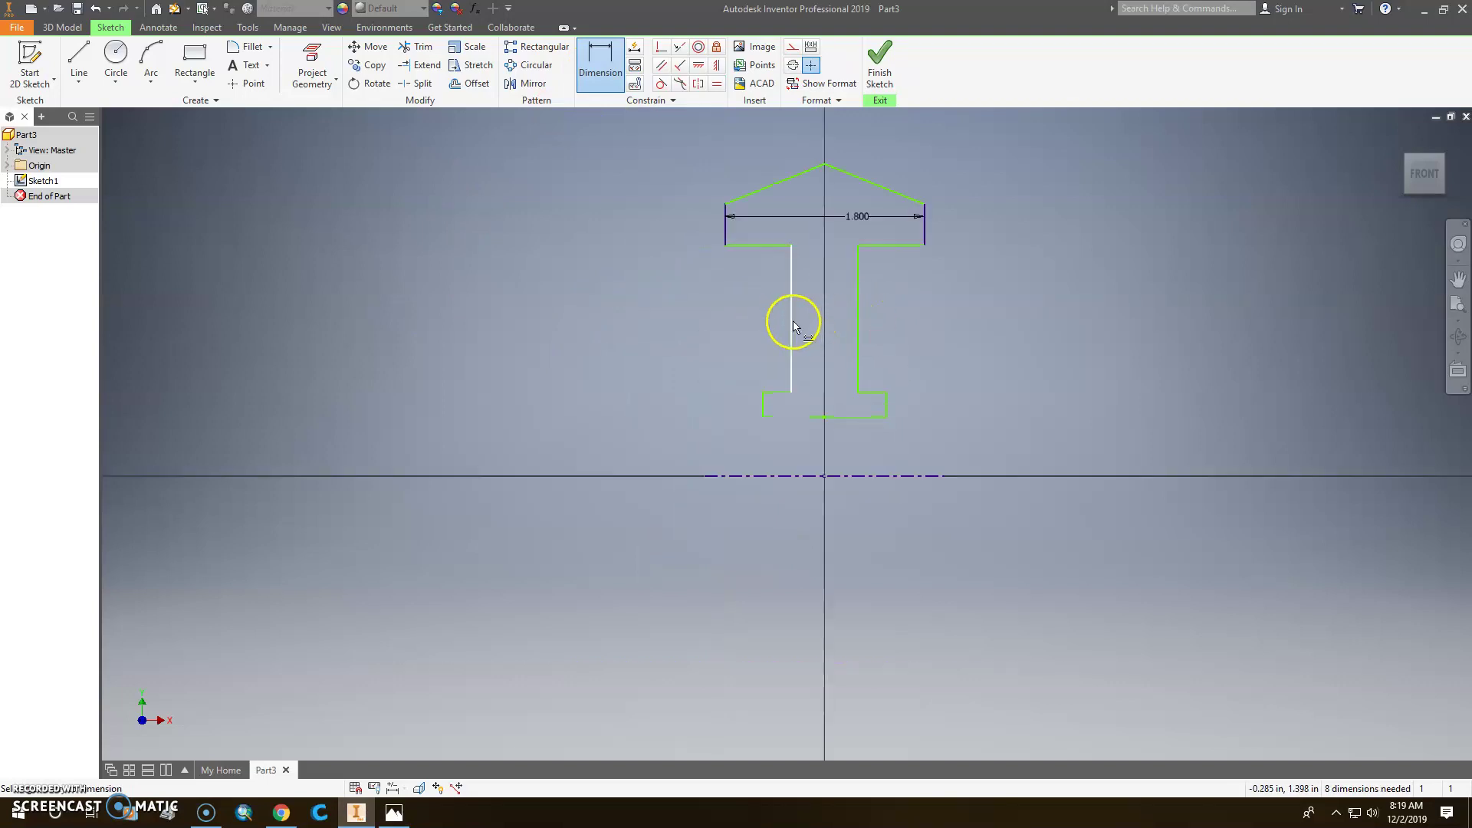
- Dimension the web's thickness between its two vertical edges as .75 in
{"action": "left_click", "coordinate": [794, 325]}
{"action": "left_click", "coordinate": [856, 313]}
{"action": "left_click", "coordinate": [822, 319]}
{"action": "type", "text": ".75"}
{"action": "key", "text": "Return"}
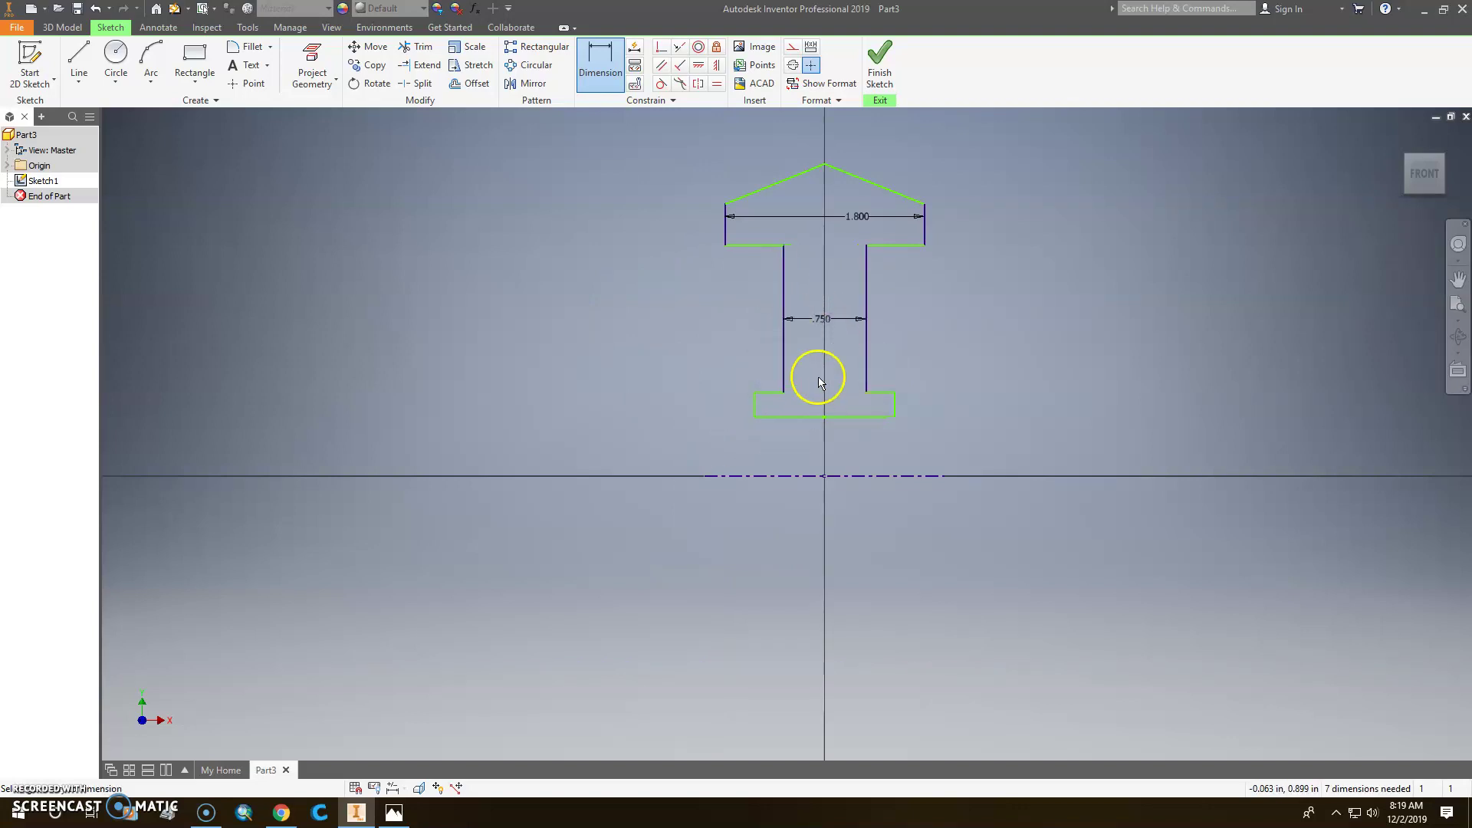
- Dimension the hub's overall width between its vertical edges as 1.5 in
{"action": "left_click", "coordinate": [798, 440]}
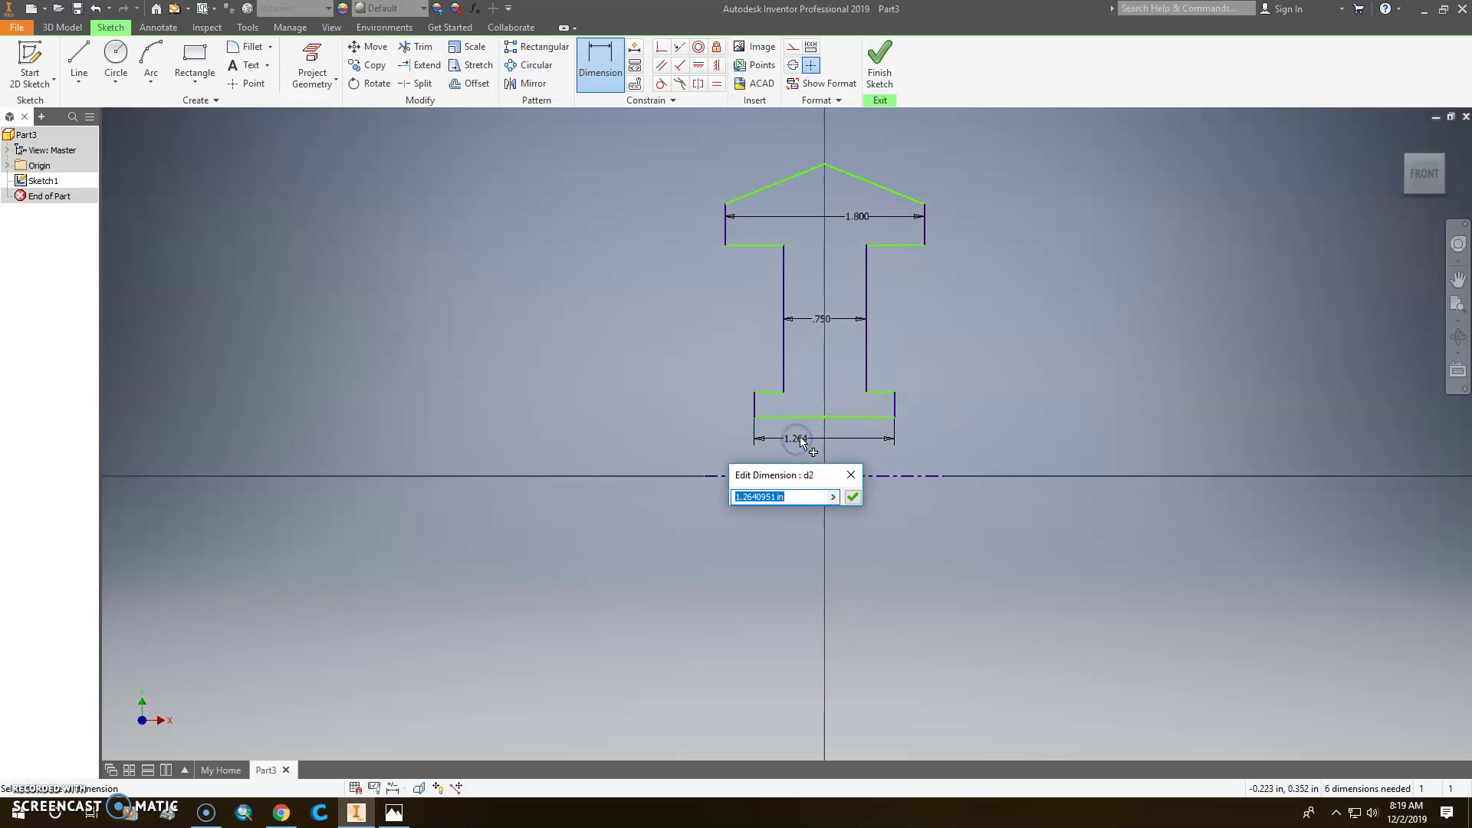
{"action": "key", "text": "Return"}
{"action": "scroll", "coordinate": [969, 401], "scroll_direction": "up", "scroll_amount": 2}
{"action": "scroll", "coordinate": [961, 410], "scroll_direction": "down", "scroll_amount": 3}
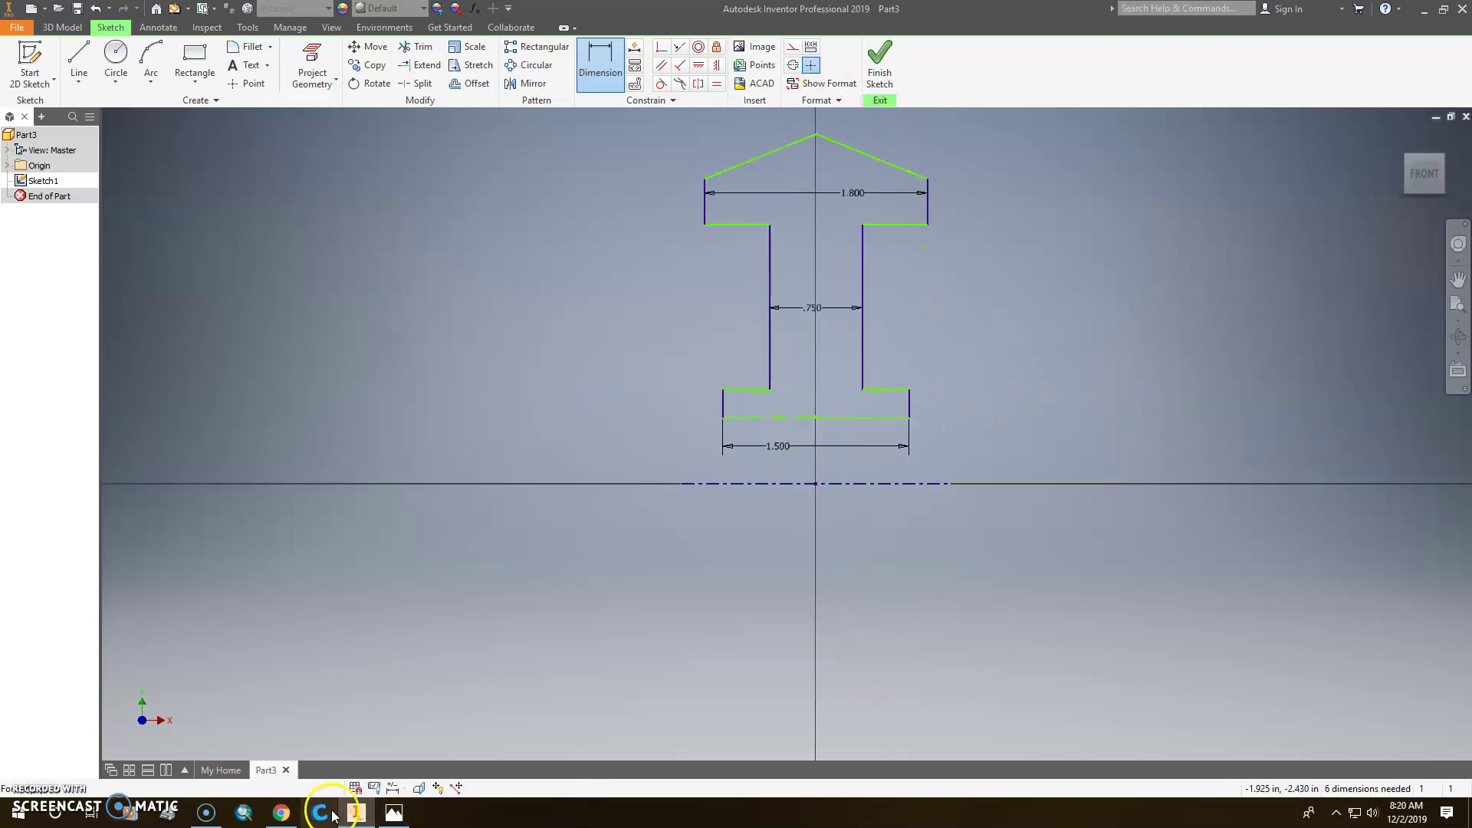
- Check the pulley image, and dimension the rim's apex to the centerline as a 6 in diameter
{"action": "left_click", "coordinate": [396, 814]}
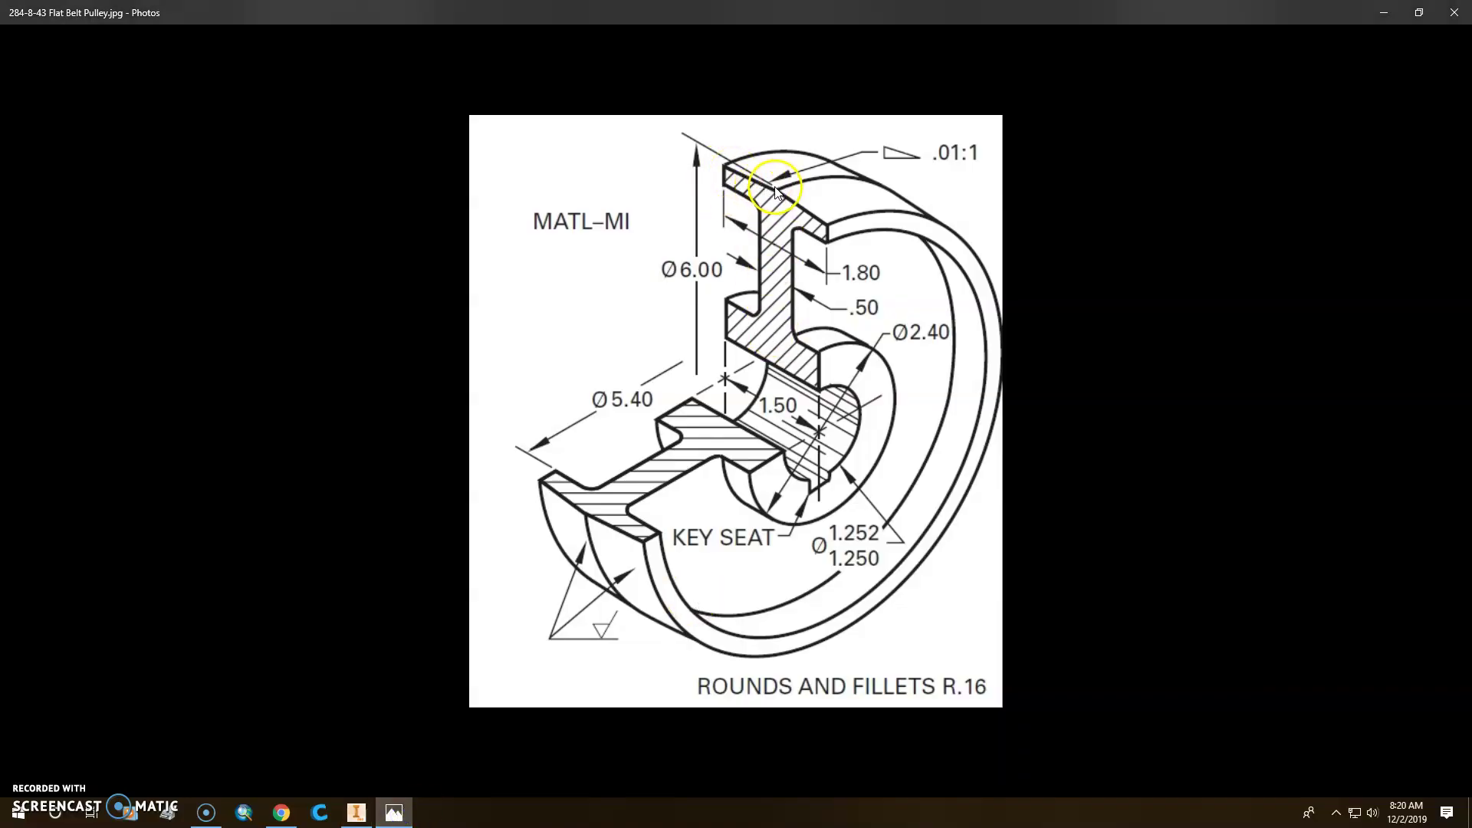
{"action": "left_click", "coordinate": [400, 815]}
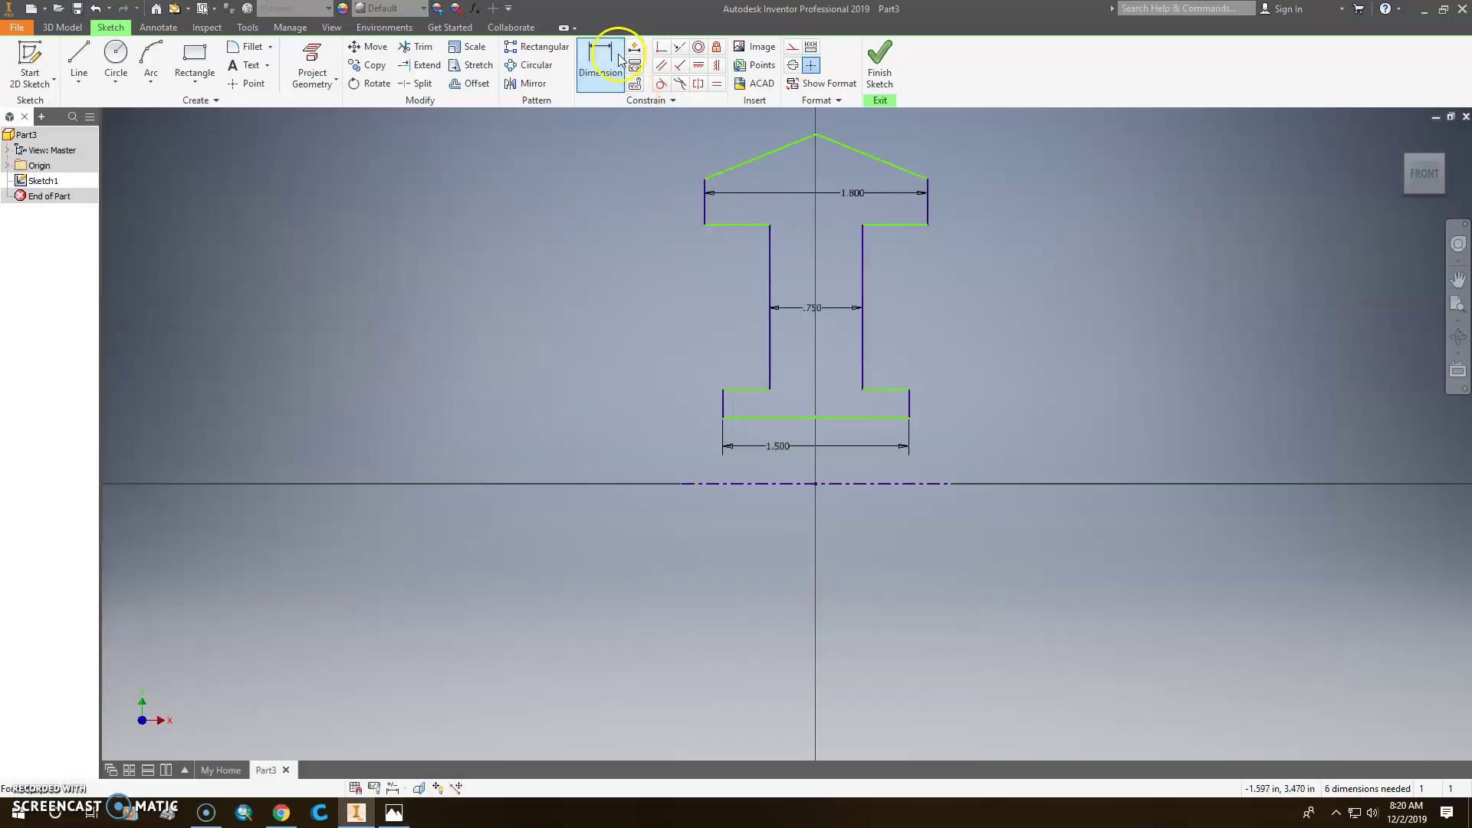
{"action": "left_click", "coordinate": [750, 484]}
{"action": "left_click", "coordinate": [622, 458]}
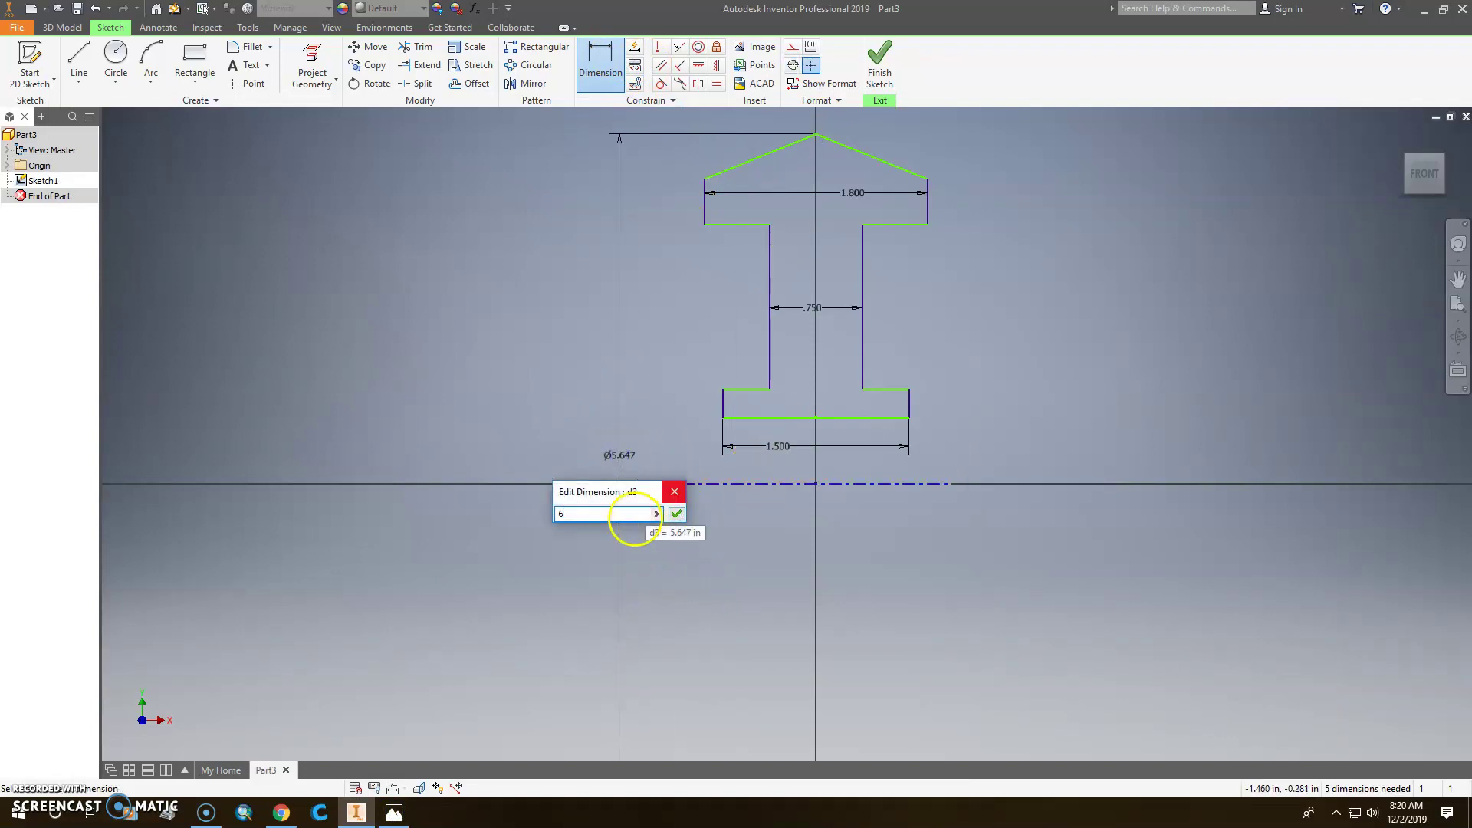
{"action": "key", "text": "Return"}
{"action": "scroll", "coordinate": [815, 509], "scroll_direction": "up", "scroll_amount": 3}
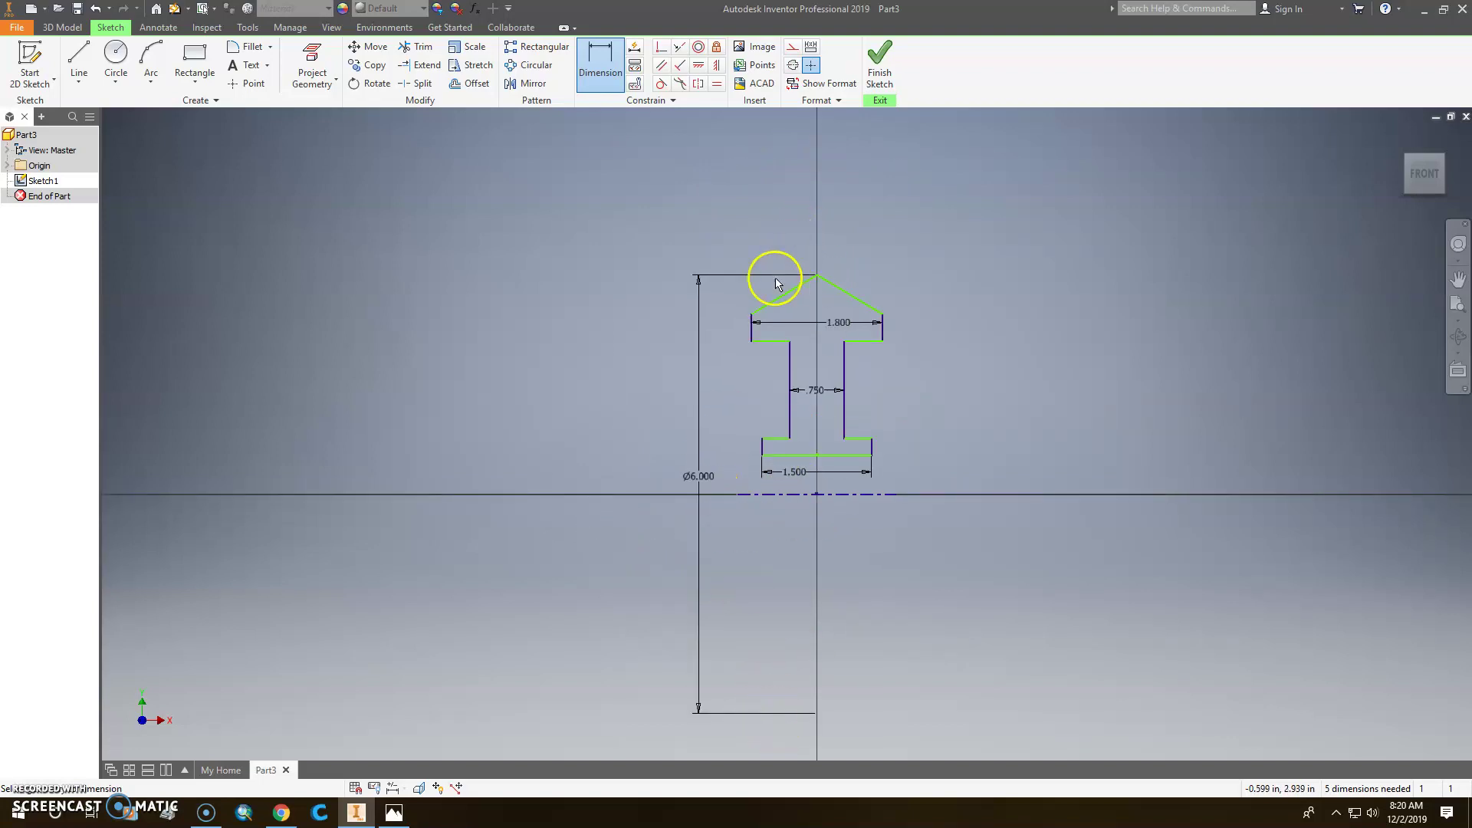
- Check the pulley image, and dimension the rim's left underside to the centerline as a 5.4 in diameter
{"action": "left_click", "coordinate": [777, 497]}
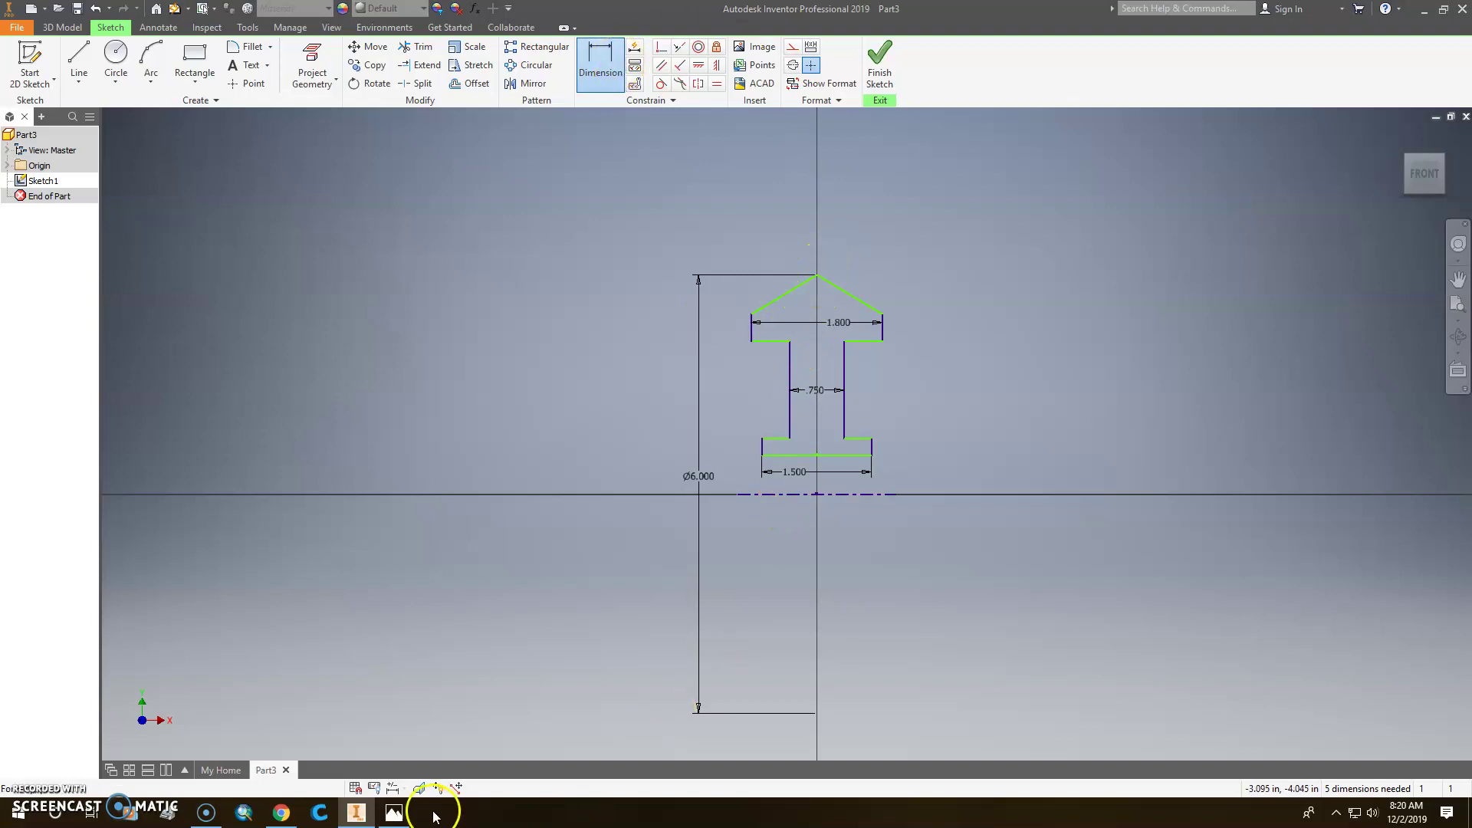
{"action": "left_click", "coordinate": [393, 813]}
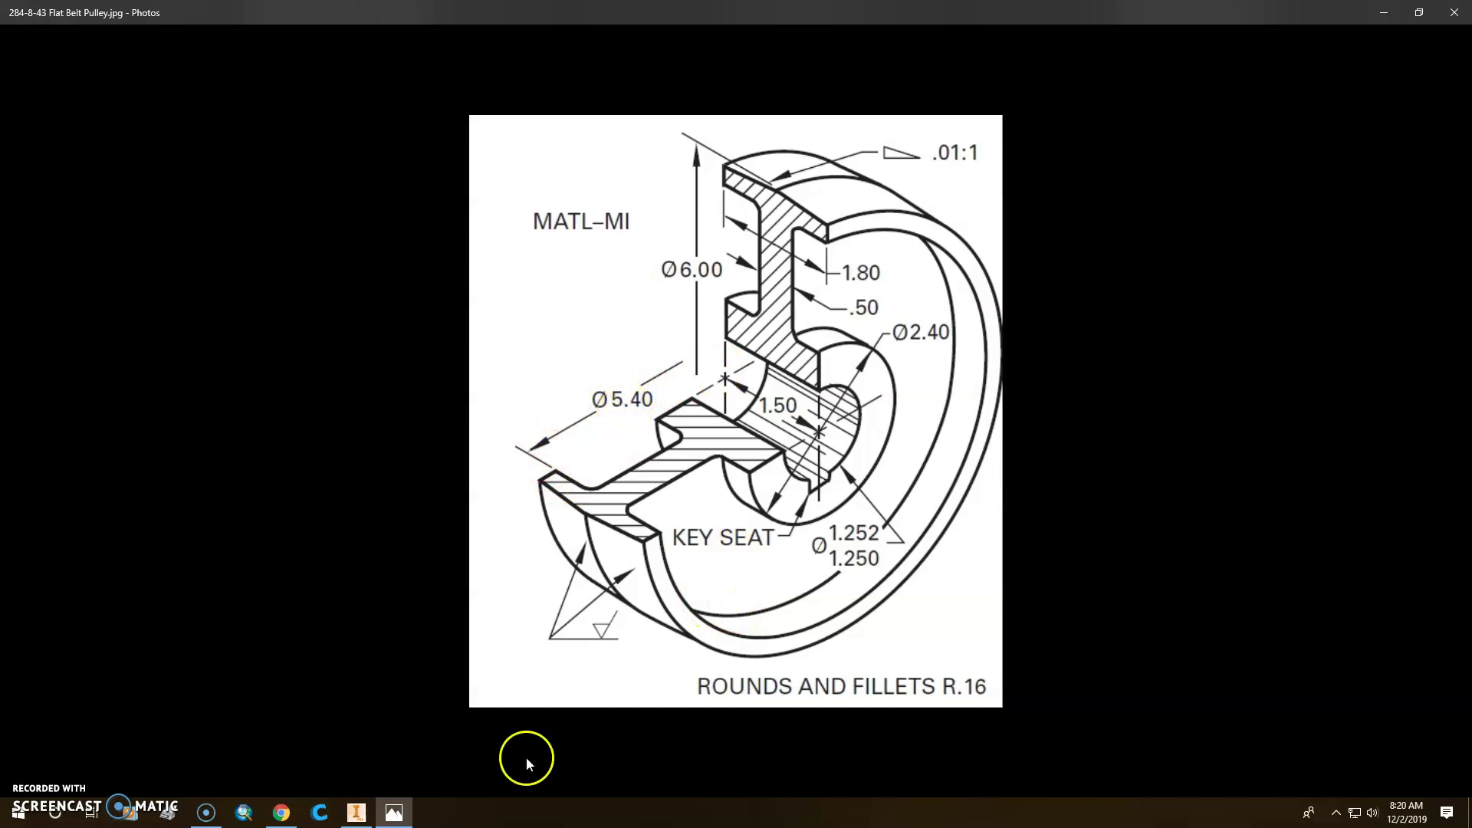
{"action": "left_click", "coordinate": [373, 817]}
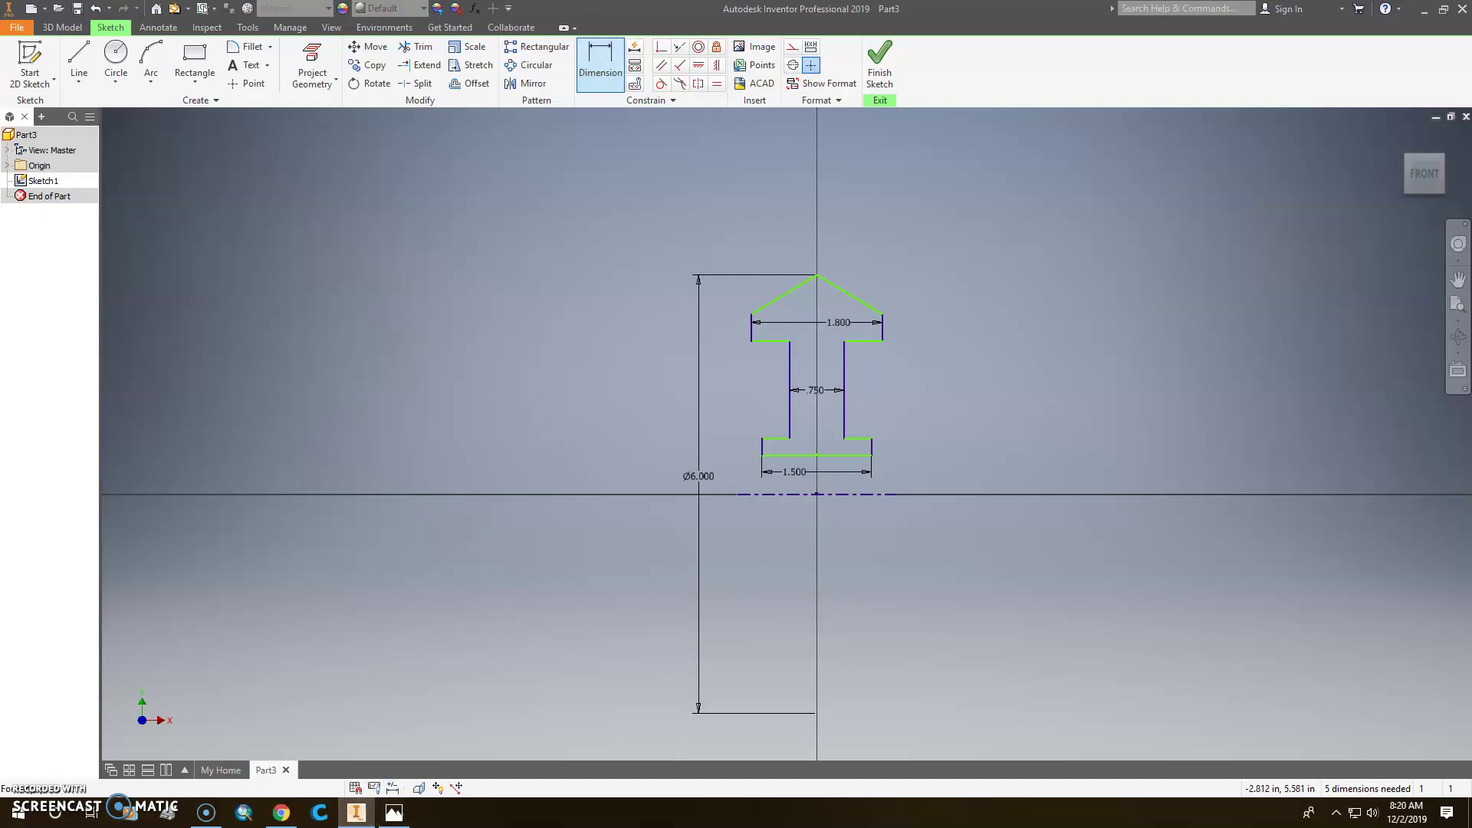
{"action": "left_click", "coordinate": [767, 341]}
{"action": "left_click", "coordinate": [769, 494]}
{"action": "left_click", "coordinate": [725, 458]}
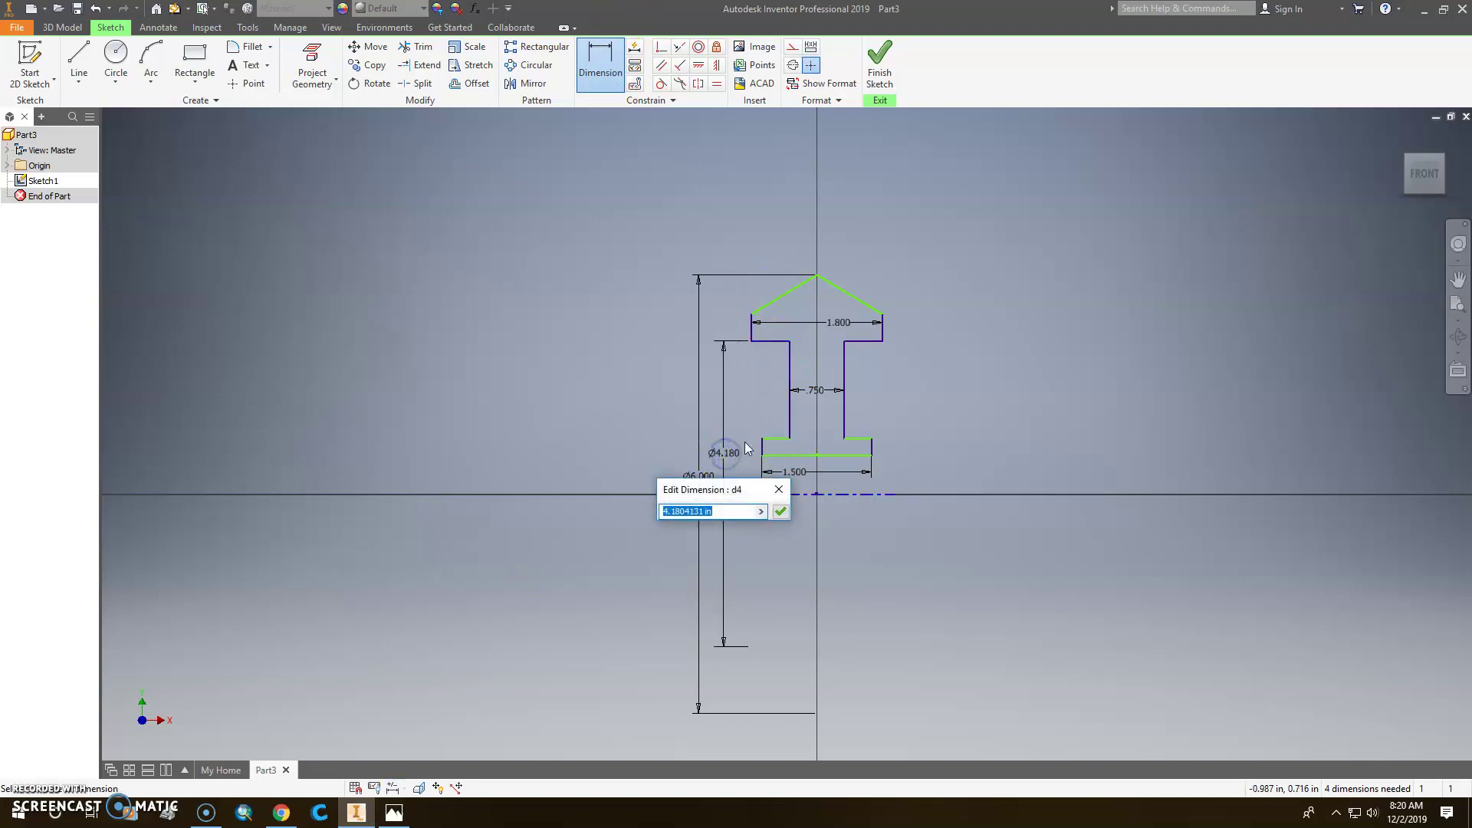
{"action": "type", "text": "5.4"}
{"action": "key", "text": "Return"}
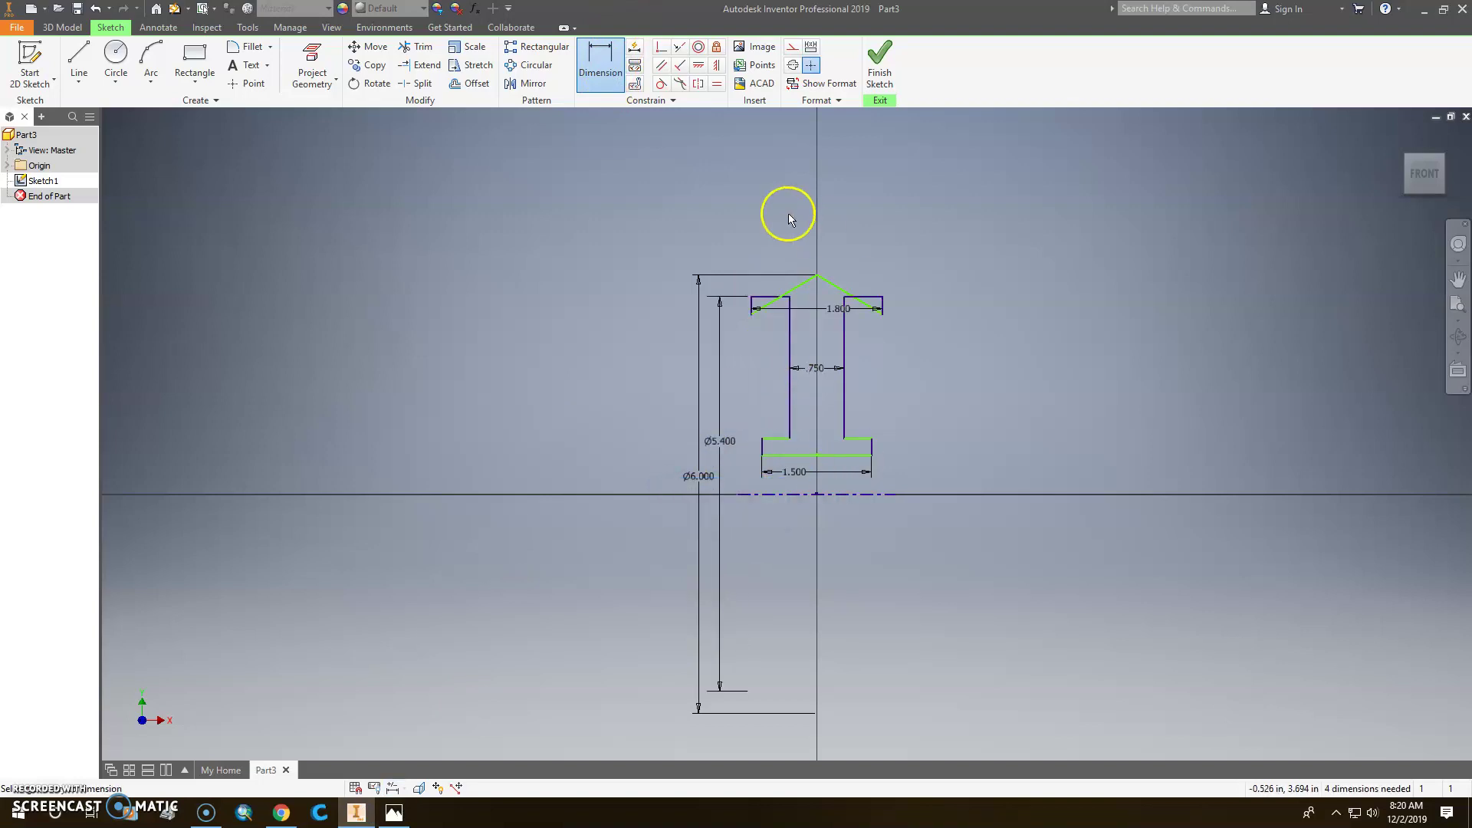
{"action": "scroll", "coordinate": [768, 280], "scroll_direction": "up", "scroll_amount": 3}
{"action": "scroll", "coordinate": [806, 399], "scroll_direction": "up", "scroll_amount": 6}
{"action": "scroll", "coordinate": [781, 352], "scroll_direction": "down", "scroll_amount": 6}
{"action": "scroll", "coordinate": [783, 398], "scroll_direction": "up", "scroll_amount": 1}
{"action": "key", "text": "Escape"}
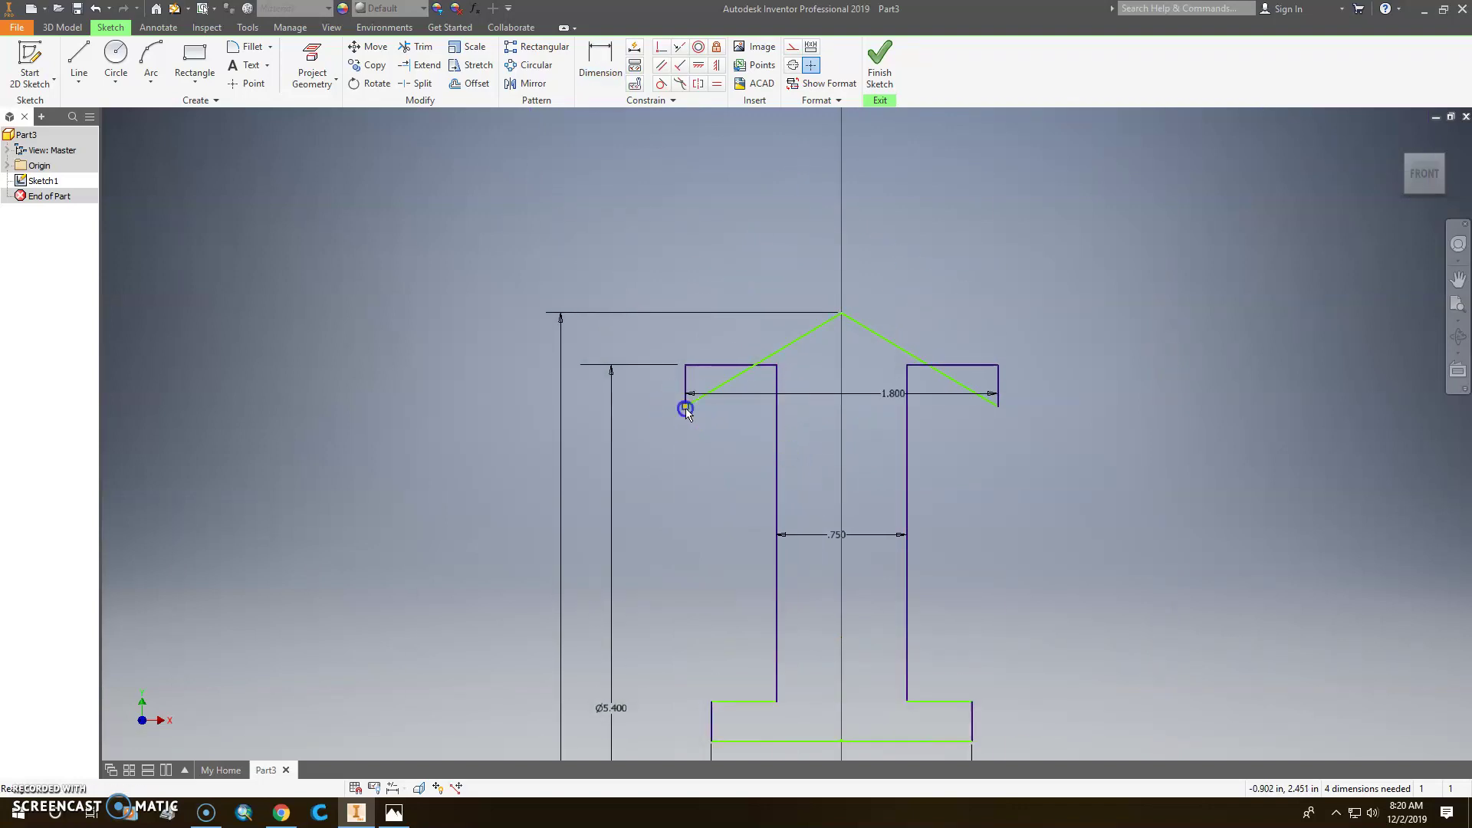
- Move the lower end of the rim's left slanted edge above the rim underside, and check the crown taper in the pulley image
{"action": "left_click_drag", "start_coordinate": [686, 408], "coordinate": [686, 341]}
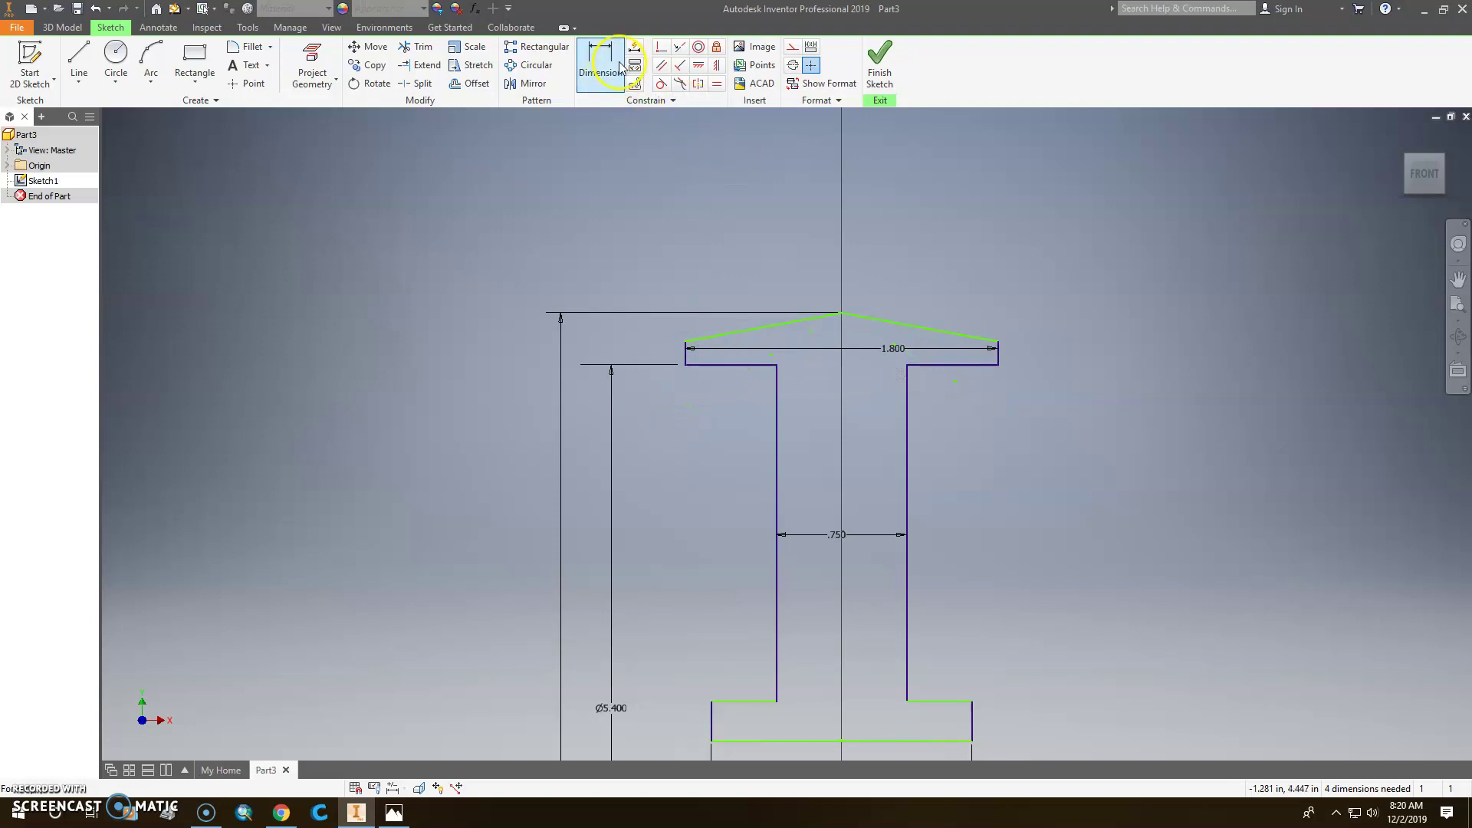
{"action": "left_click", "coordinate": [393, 812]}
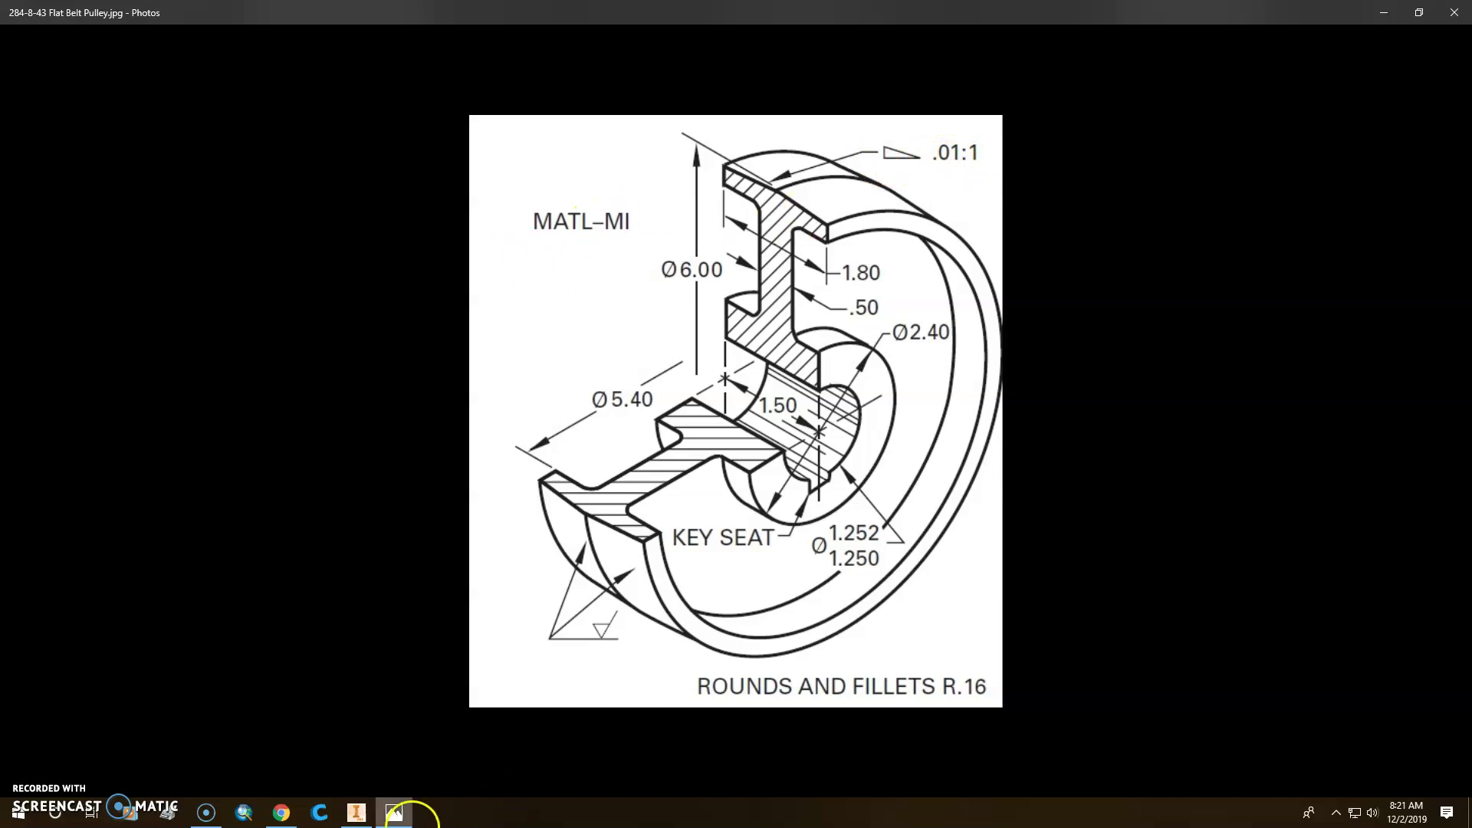
{"action": "left_click", "coordinate": [356, 813]}
- Dimension the vertical drop of the rim's left slanted edge from apex to outer corner as .01 in
{"action": "left_click", "coordinate": [600, 62]}
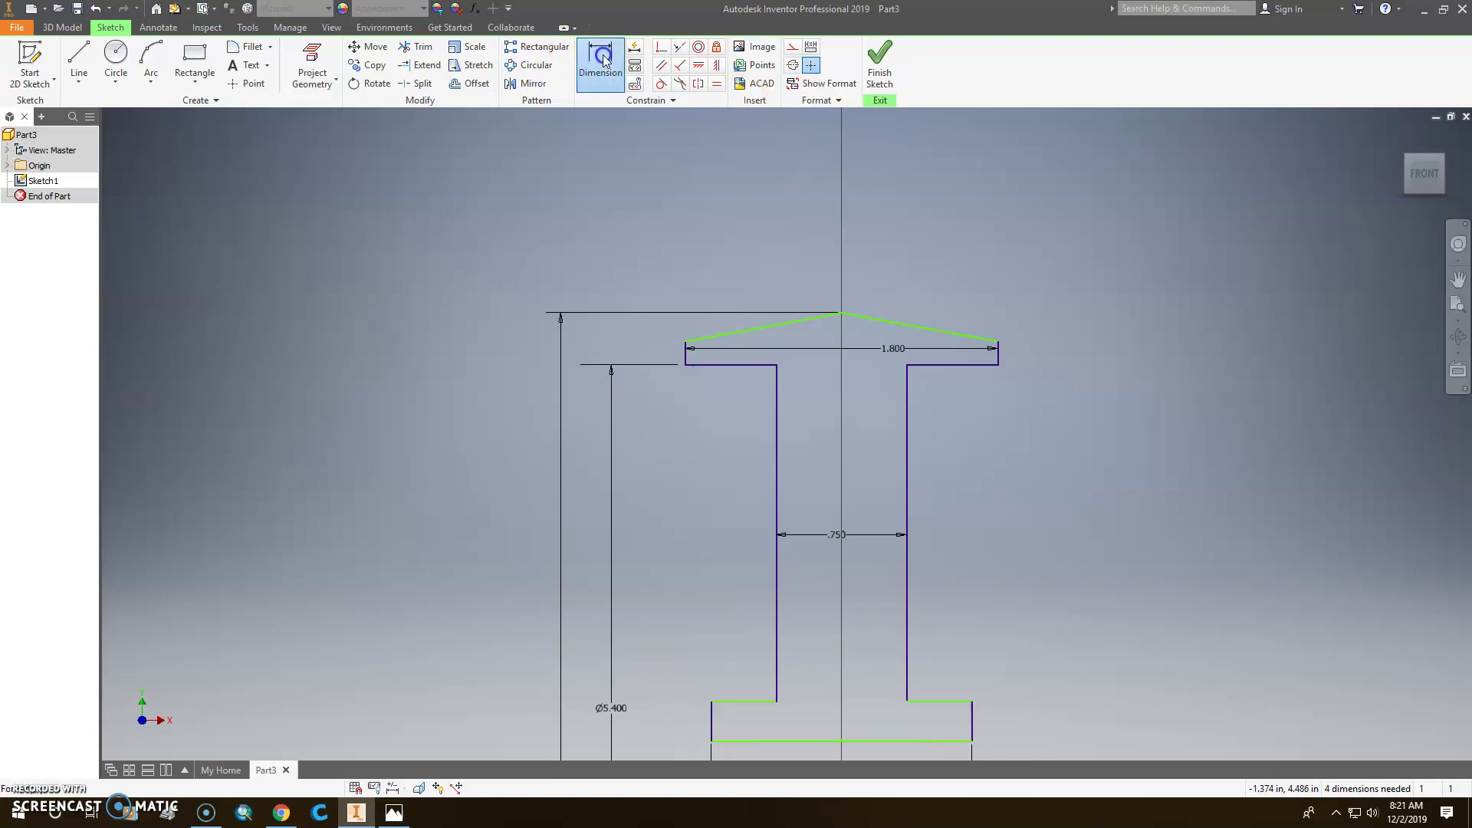
{"action": "left_click", "coordinate": [756, 328]}
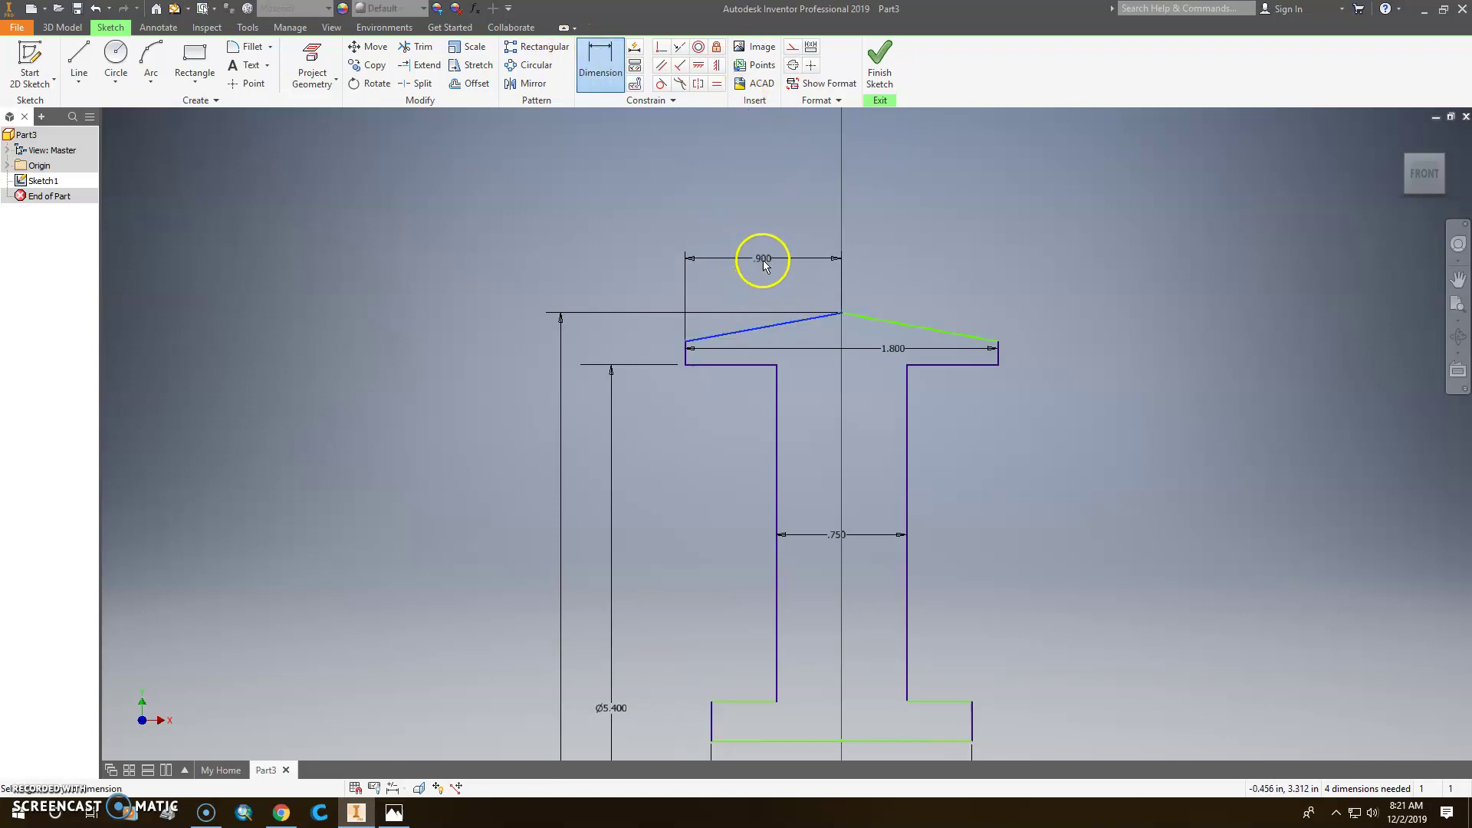
{"action": "left_click", "coordinate": [761, 255]}
{"action": "left_click", "coordinate": [270, 143]}
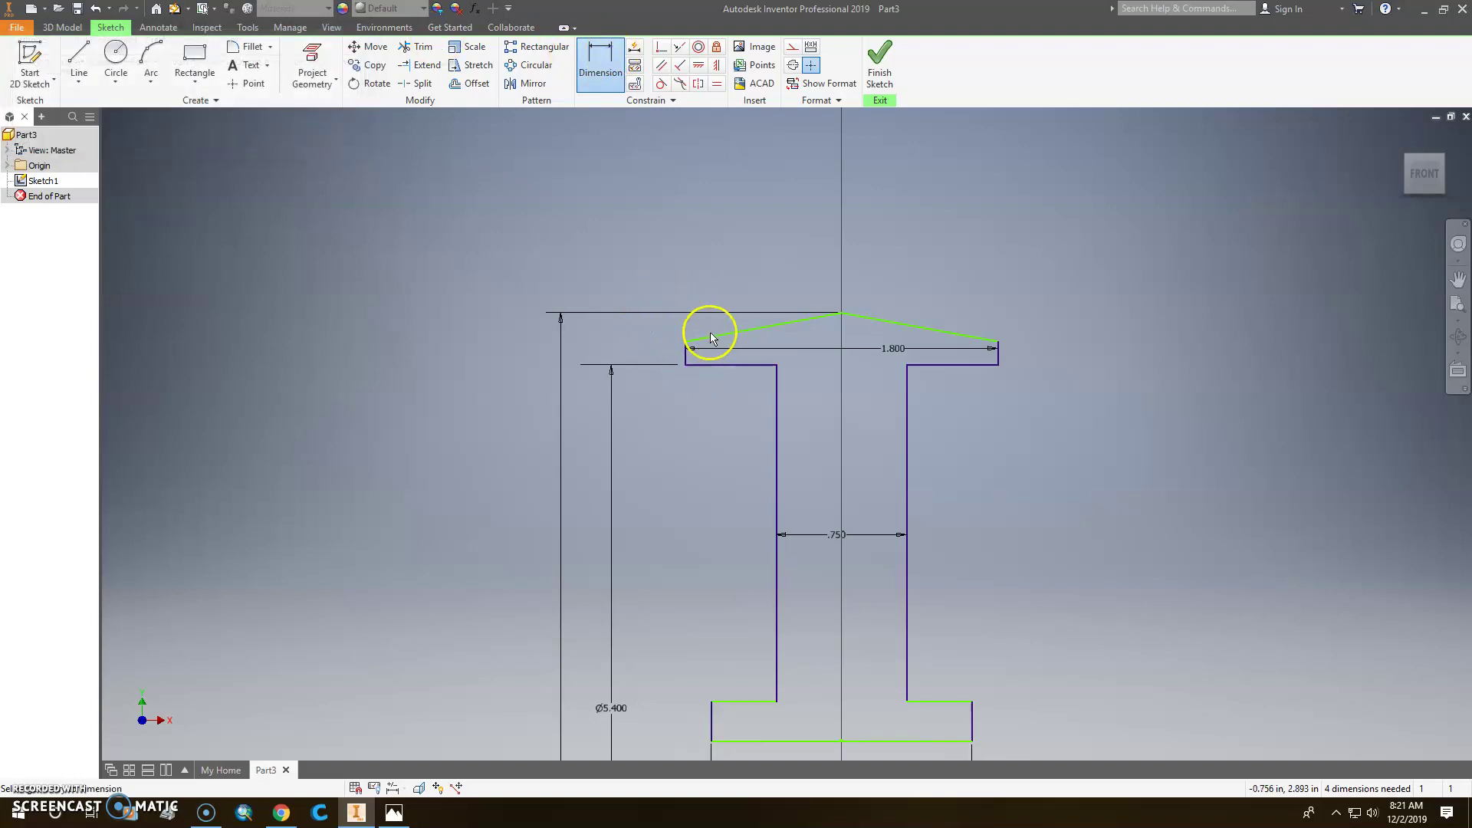
{"action": "left_click", "coordinate": [753, 328]}
{"action": "left_click", "coordinate": [630, 328]}
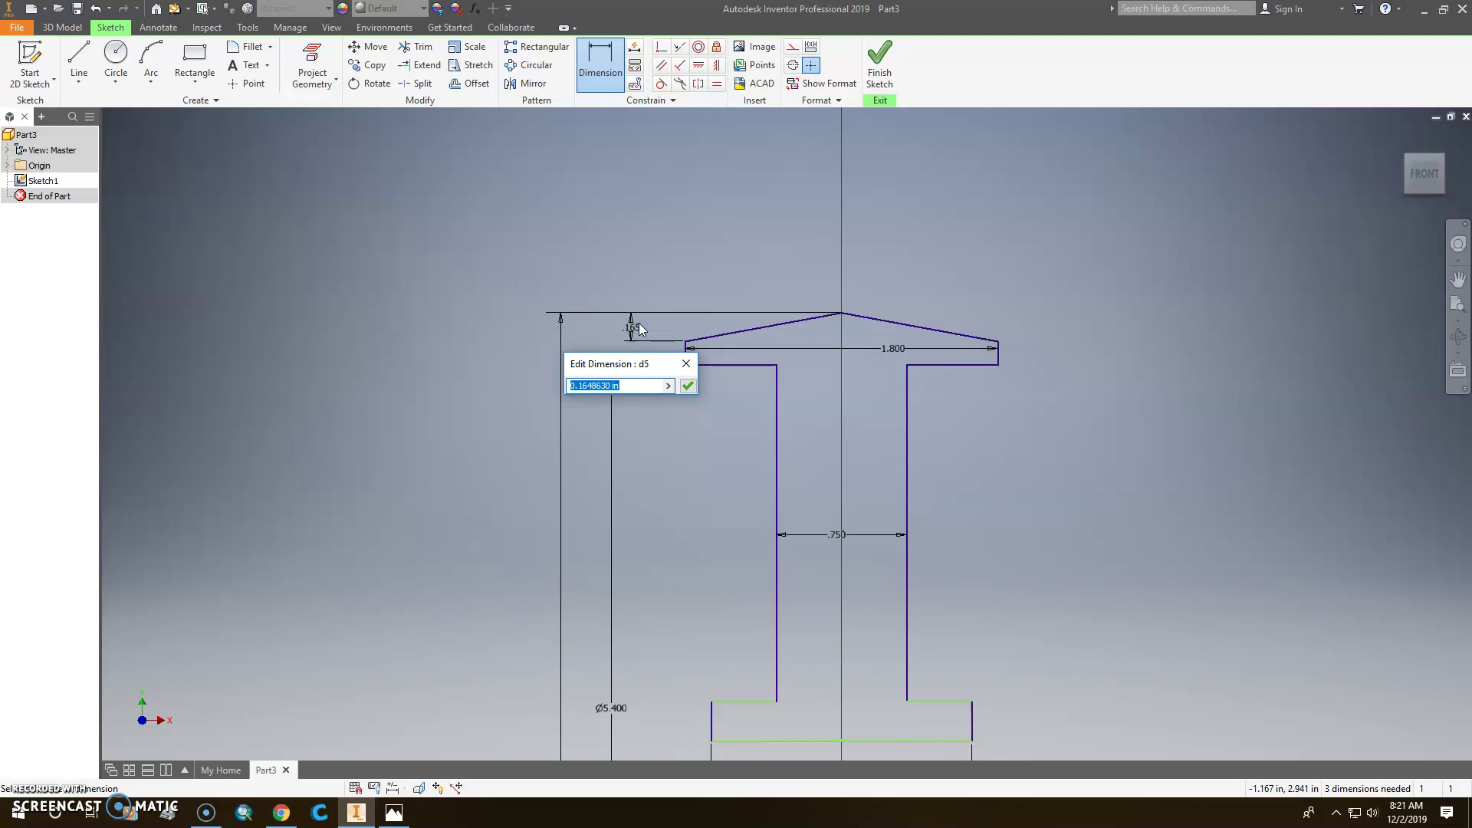
{"action": "key", "text": "Return"}
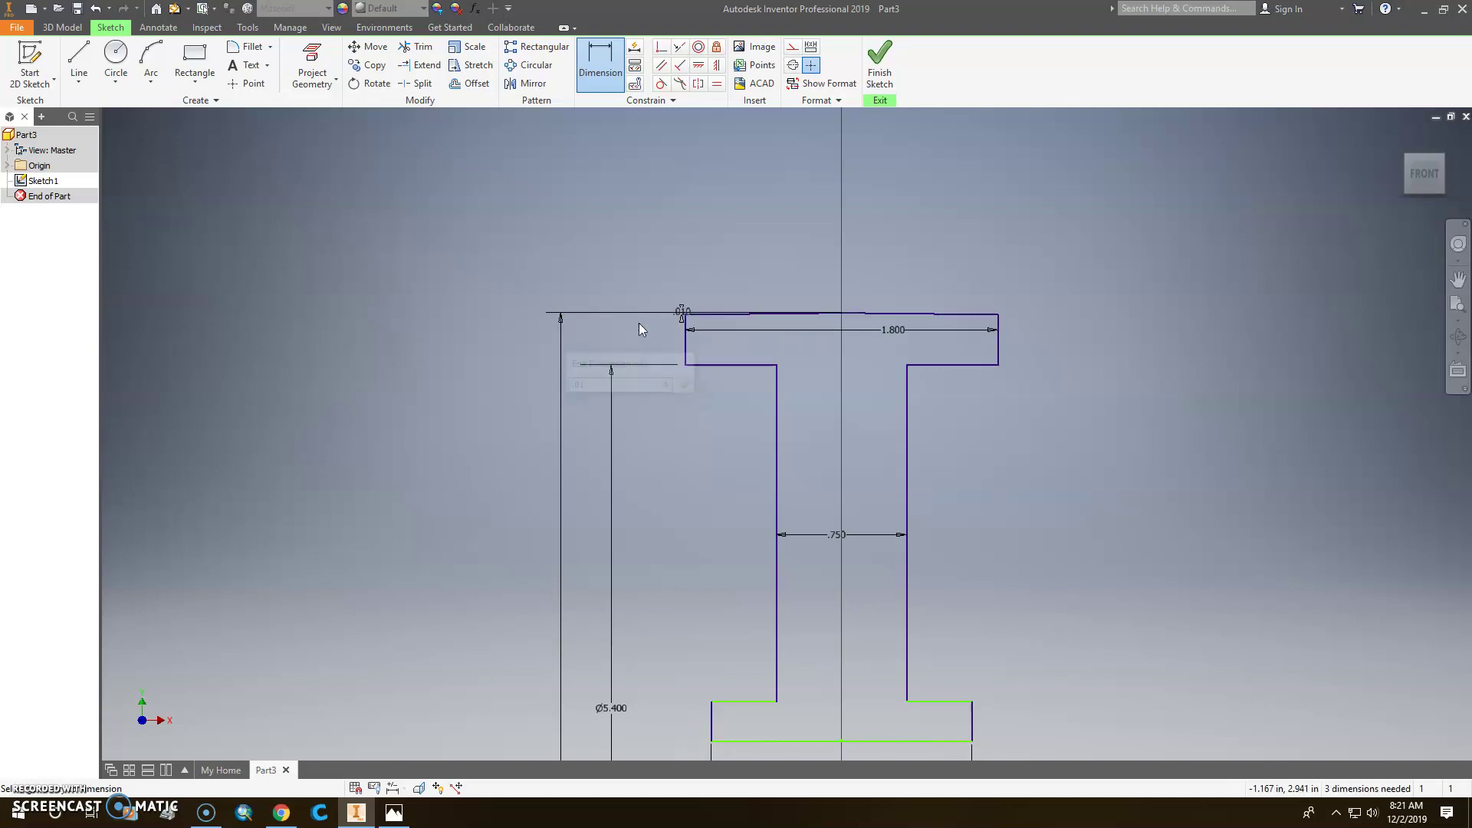
- Examine the rim's slight crown taper and the profile below it up close
{"action": "scroll", "coordinate": [700, 319], "scroll_direction": "down", "scroll_amount": 2}
{"action": "scroll", "coordinate": [693, 316], "scroll_direction": "up", "scroll_amount": 5}
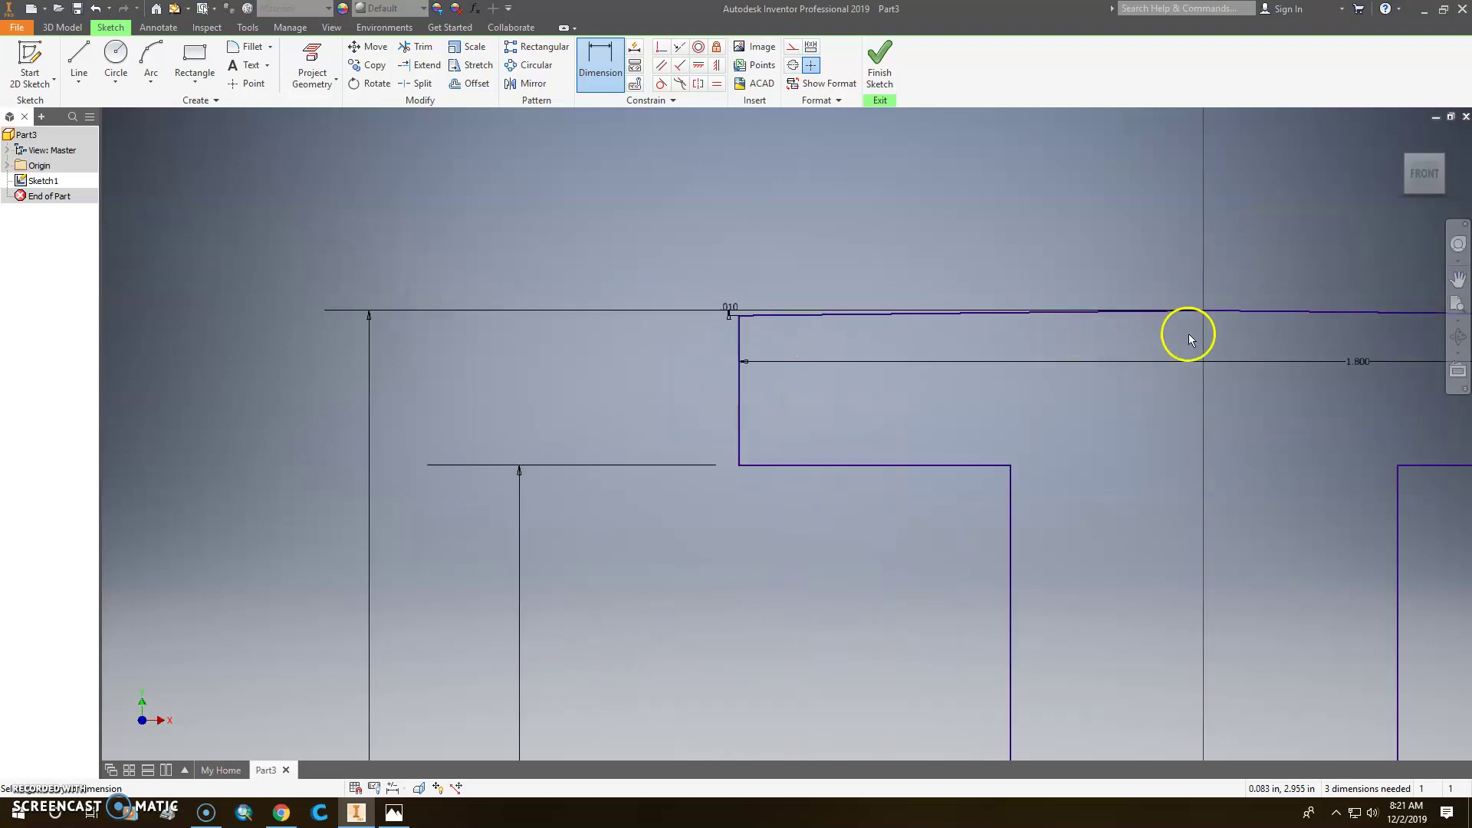
{"action": "middle_click_drag", "start_coordinate": [1061, 406], "coordinate": [739, 322]}
{"action": "scroll", "coordinate": [767, 319], "scroll_direction": "down", "scroll_amount": 1}
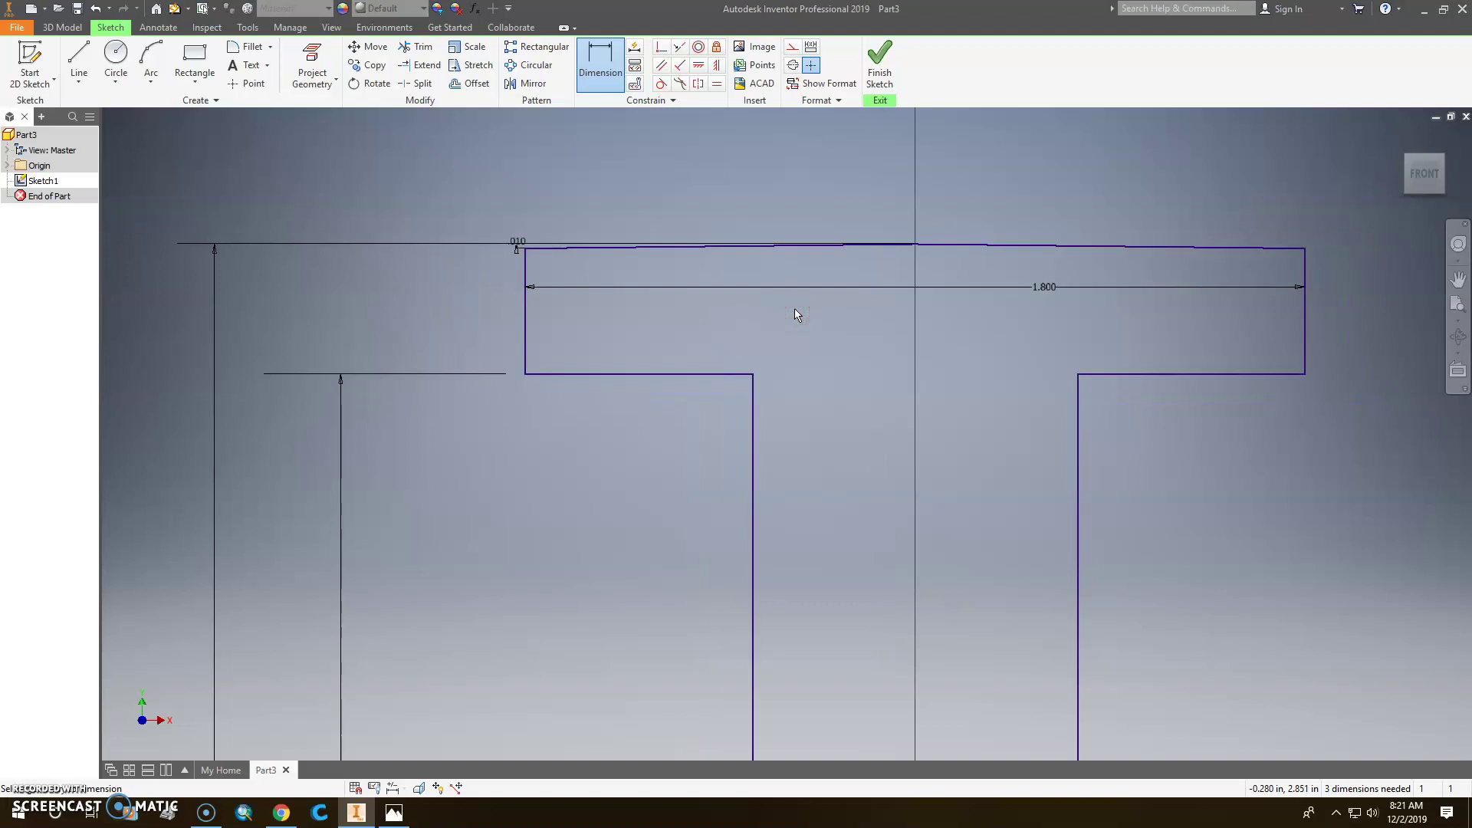
{"action": "left_click", "coordinate": [798, 305]}
{"action": "left_click", "coordinate": [839, 411]}
{"action": "left_click", "coordinate": [616, 160]}
{"action": "left_click", "coordinate": [919, 259]}
{"action": "scroll", "coordinate": [917, 256], "scroll_direction": "down", "scroll_amount": 5}
{"action": "middle_click_drag", "start_coordinate": [918, 256], "coordinate": [820, 172]}
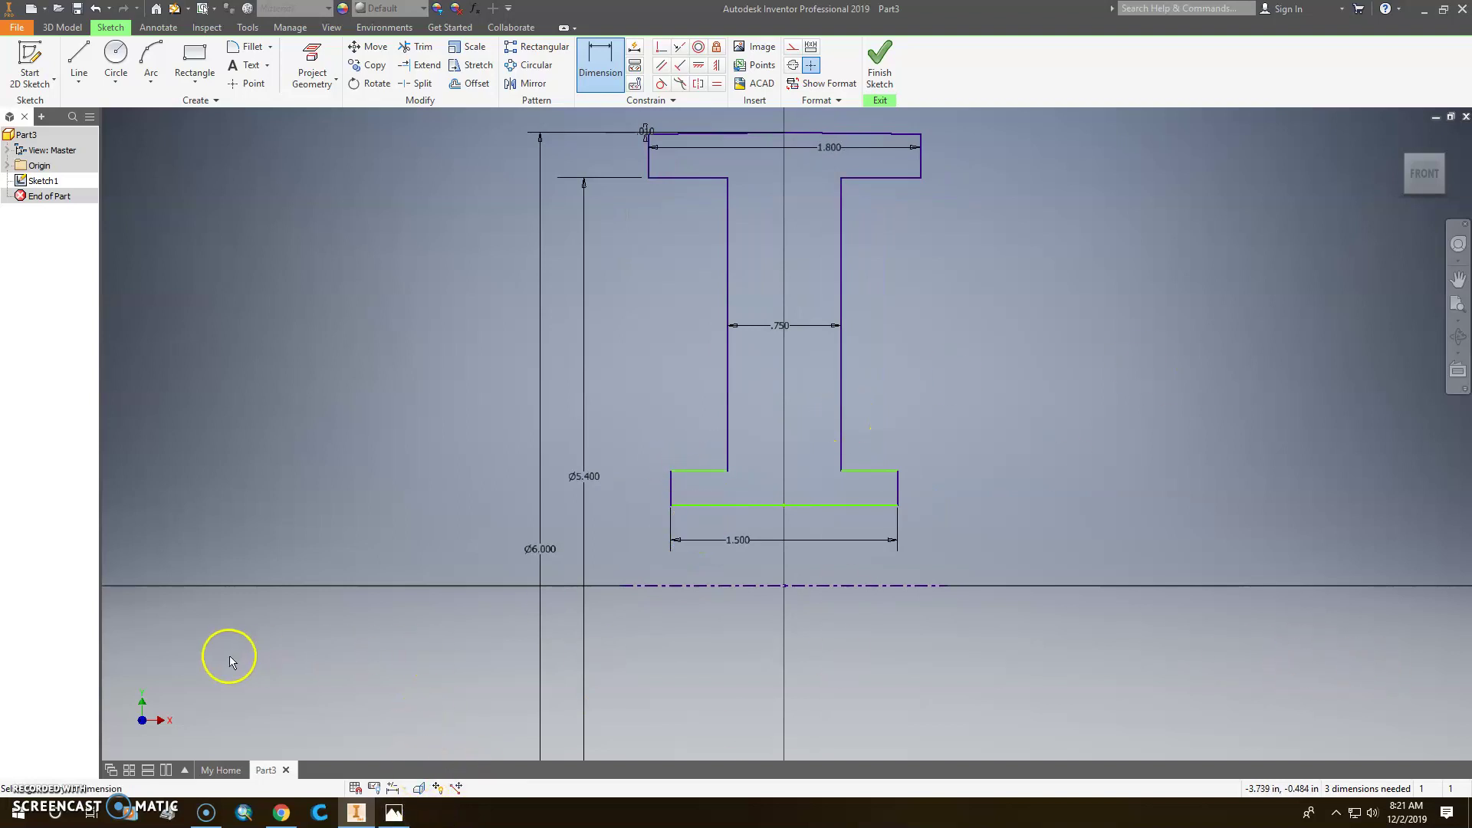
- Check the pulley image, and dimension the hub's upper left edge to the centerline as a 2.4 in diameter
{"action": "left_click", "coordinate": [393, 812]}
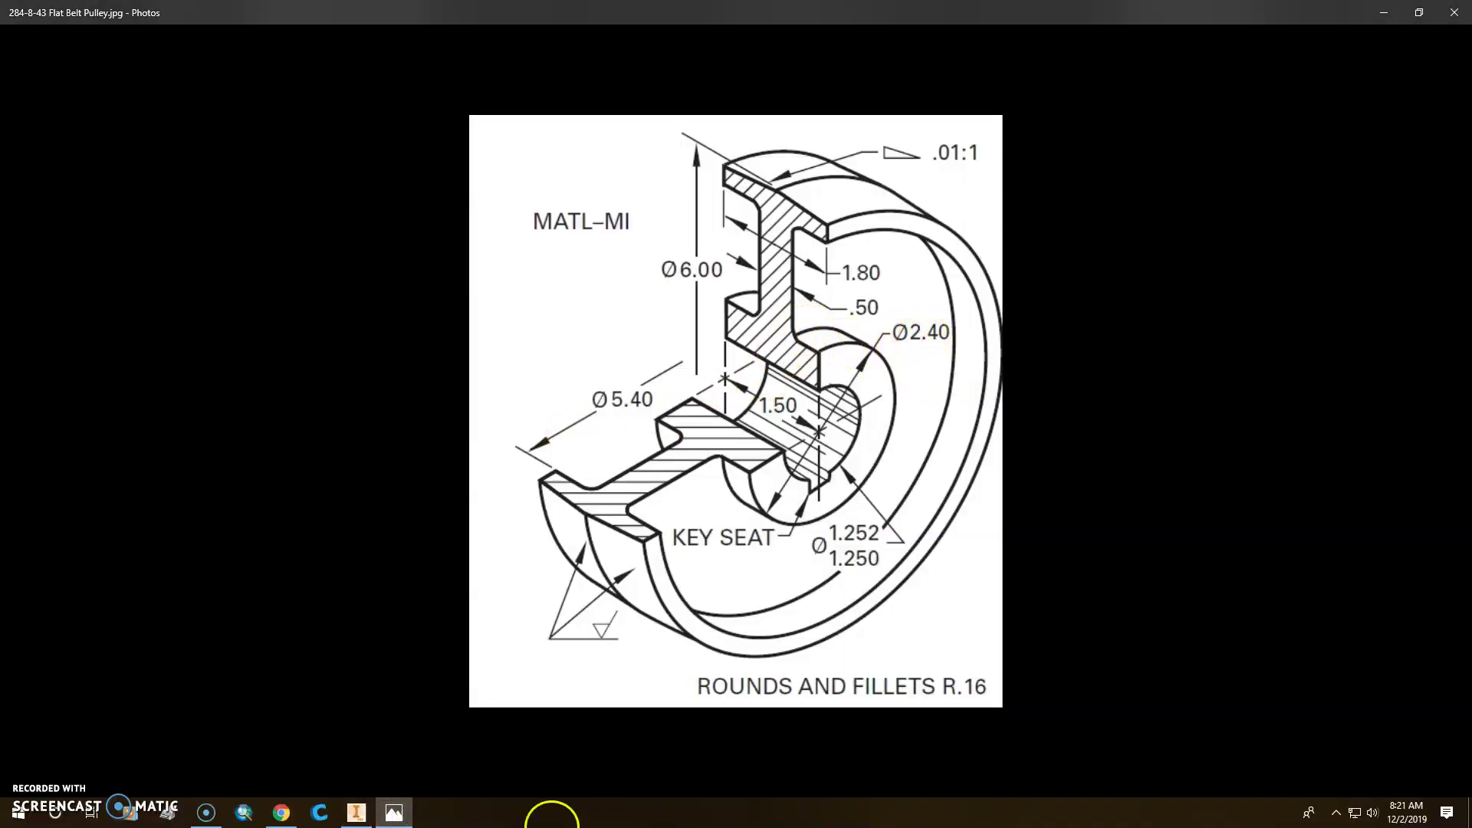
{"action": "left_click", "coordinate": [356, 812]}
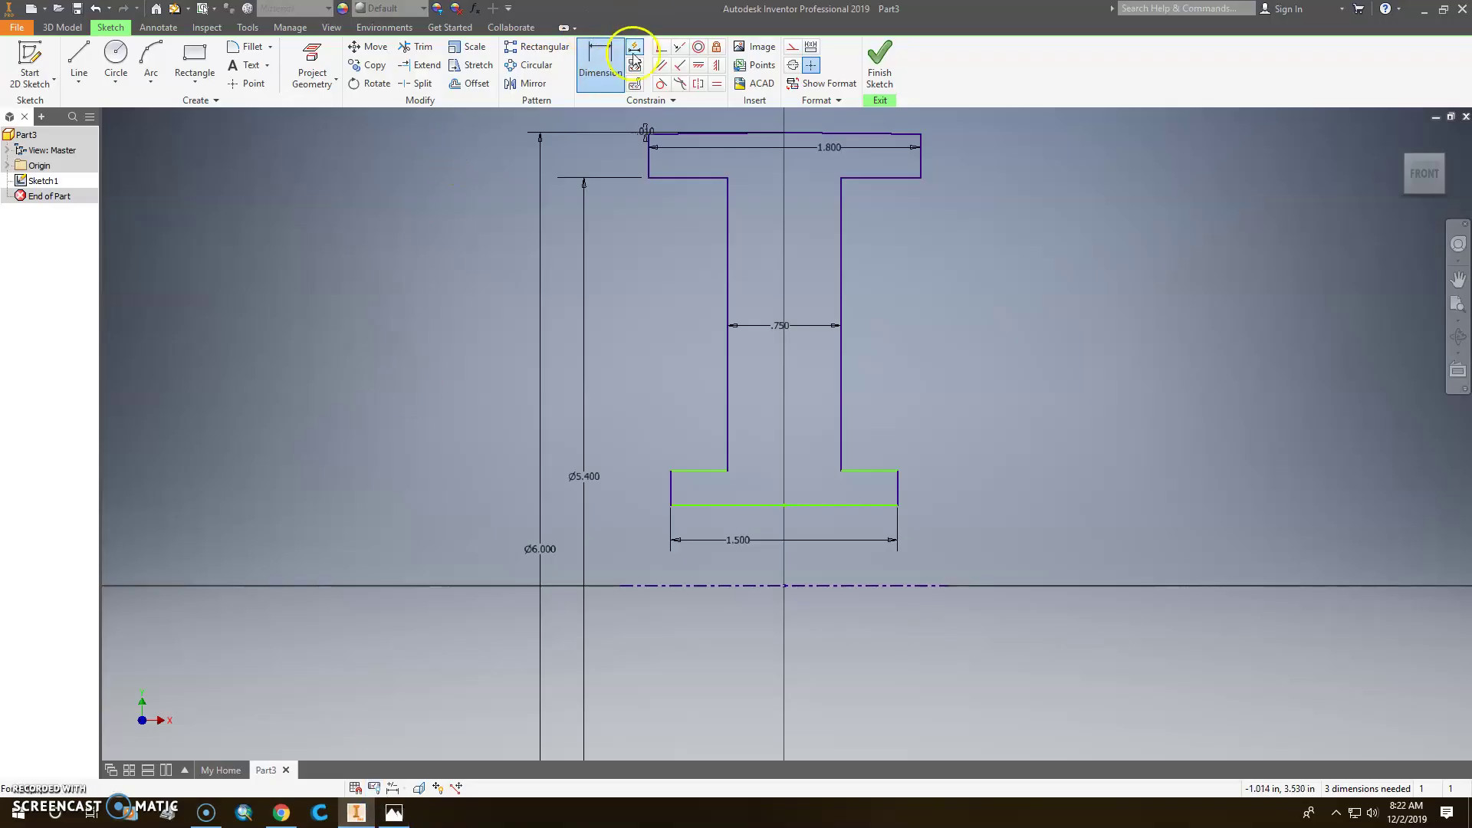
{"action": "left_click", "coordinate": [709, 470]}
{"action": "left_click", "coordinate": [684, 586]}
{"action": "left_click", "coordinate": [614, 541]}
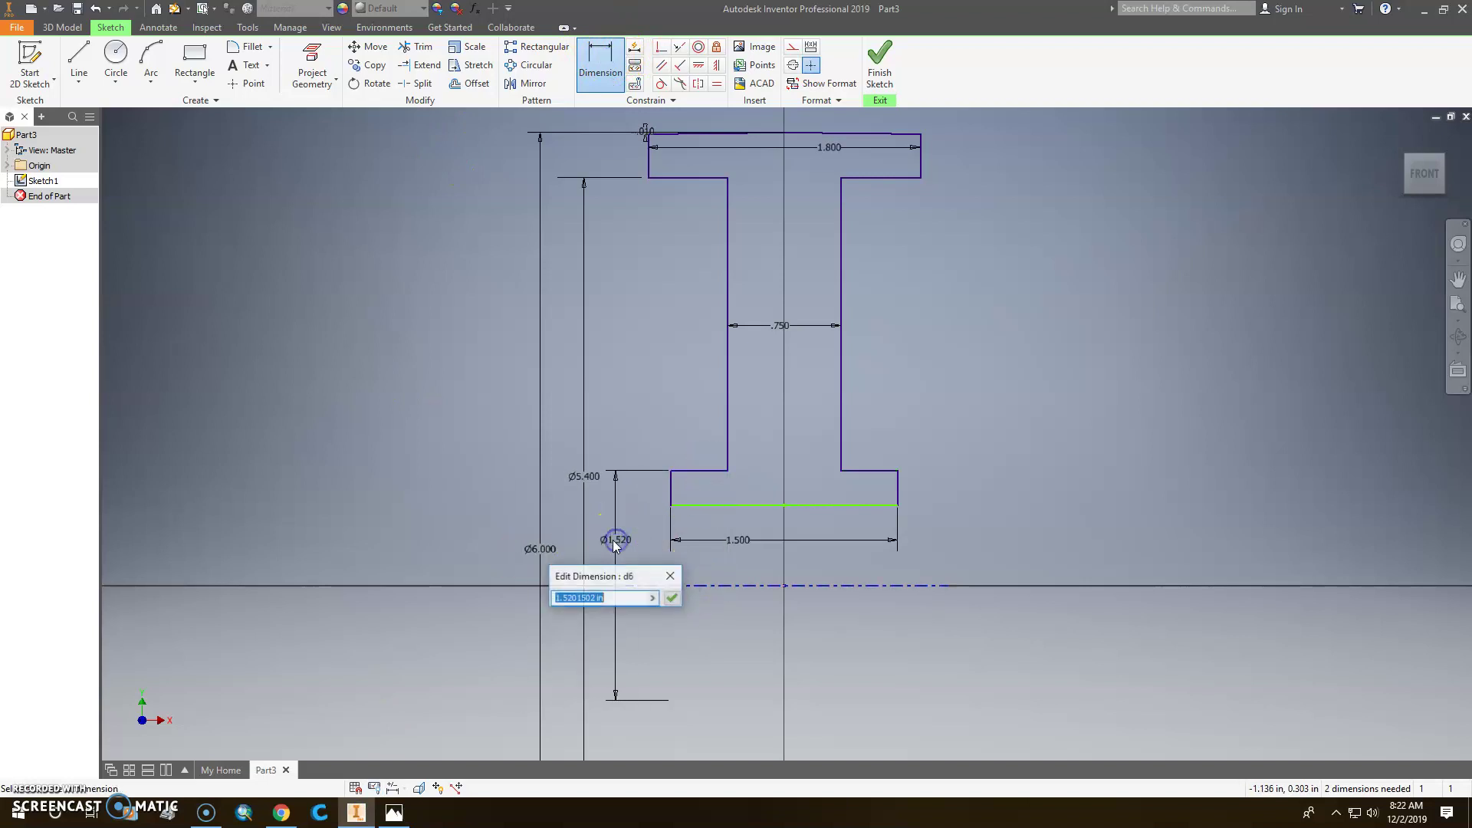
{"action": "type", "text": "2.4"}
{"action": "key", "text": "Return"}
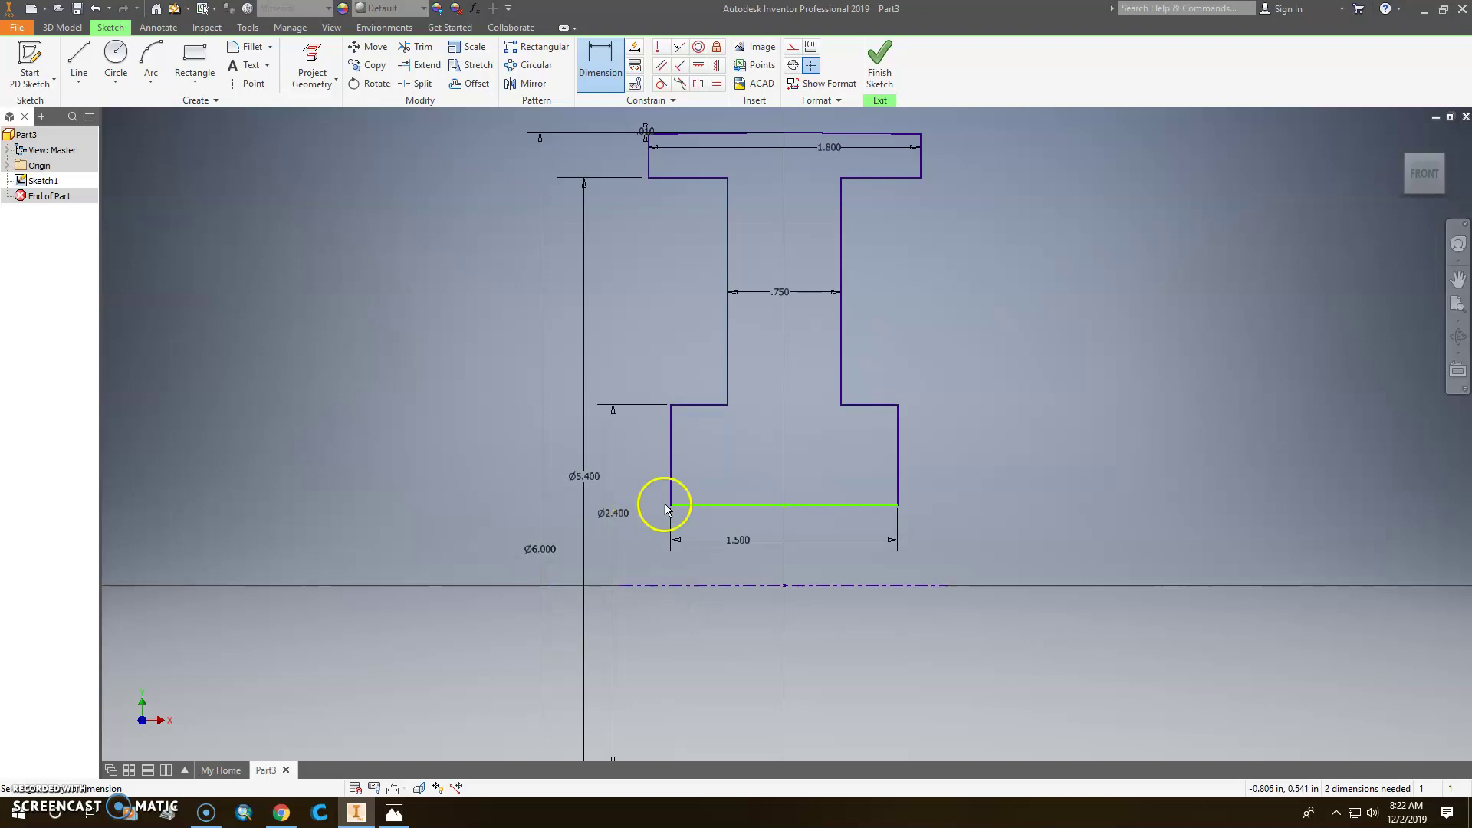
- Dimension the hub's bottom edge to the centerline as a 1.25 in bore diameter, checking the value in the pulley image
{"action": "scroll", "coordinate": [670, 500], "scroll_direction": "down", "scroll_amount": 3}
{"action": "left_click", "coordinate": [714, 497]}
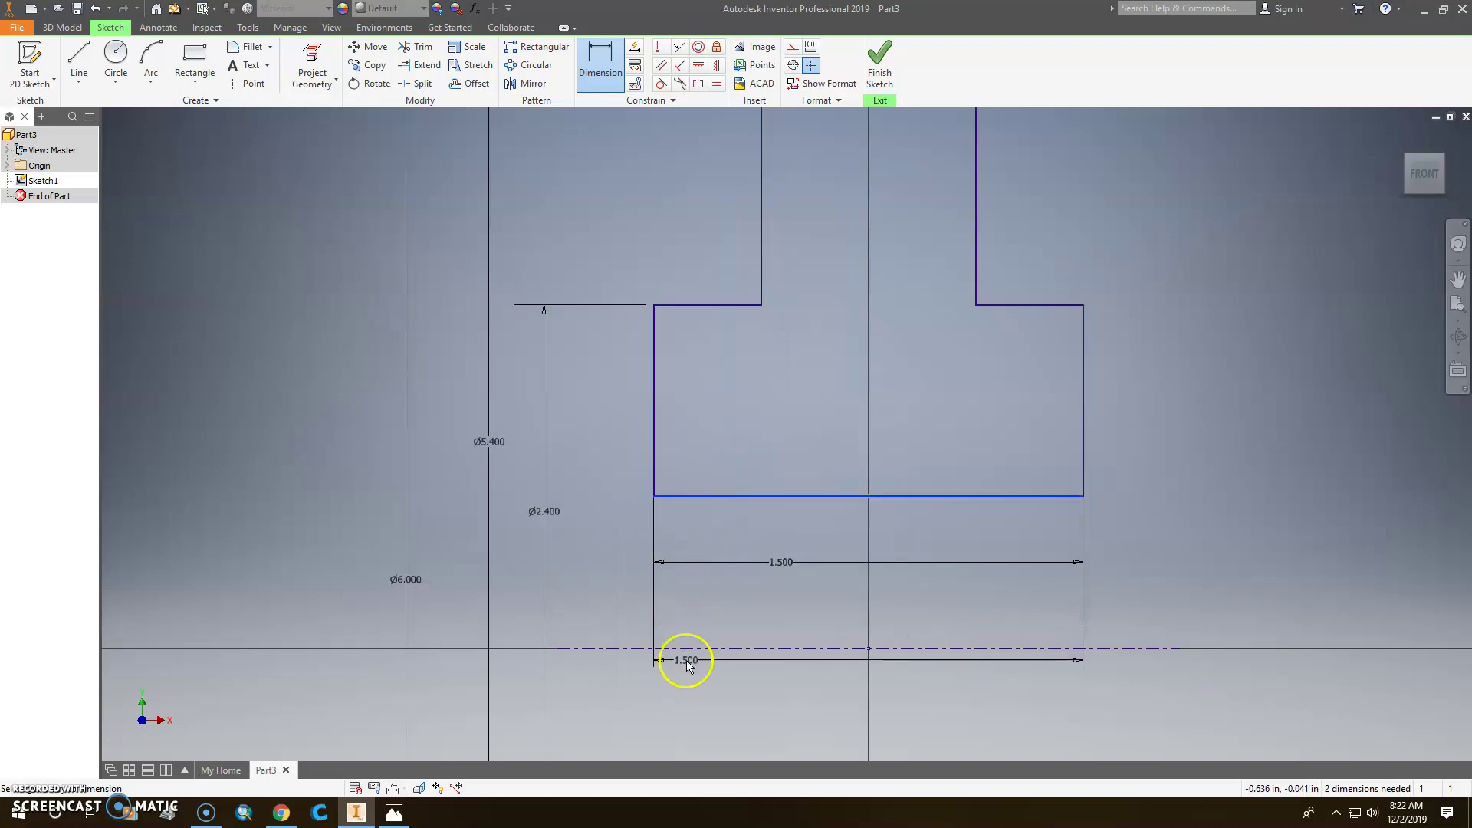
{"action": "left_click", "coordinate": [690, 649]}
{"action": "left_click", "coordinate": [599, 609]}
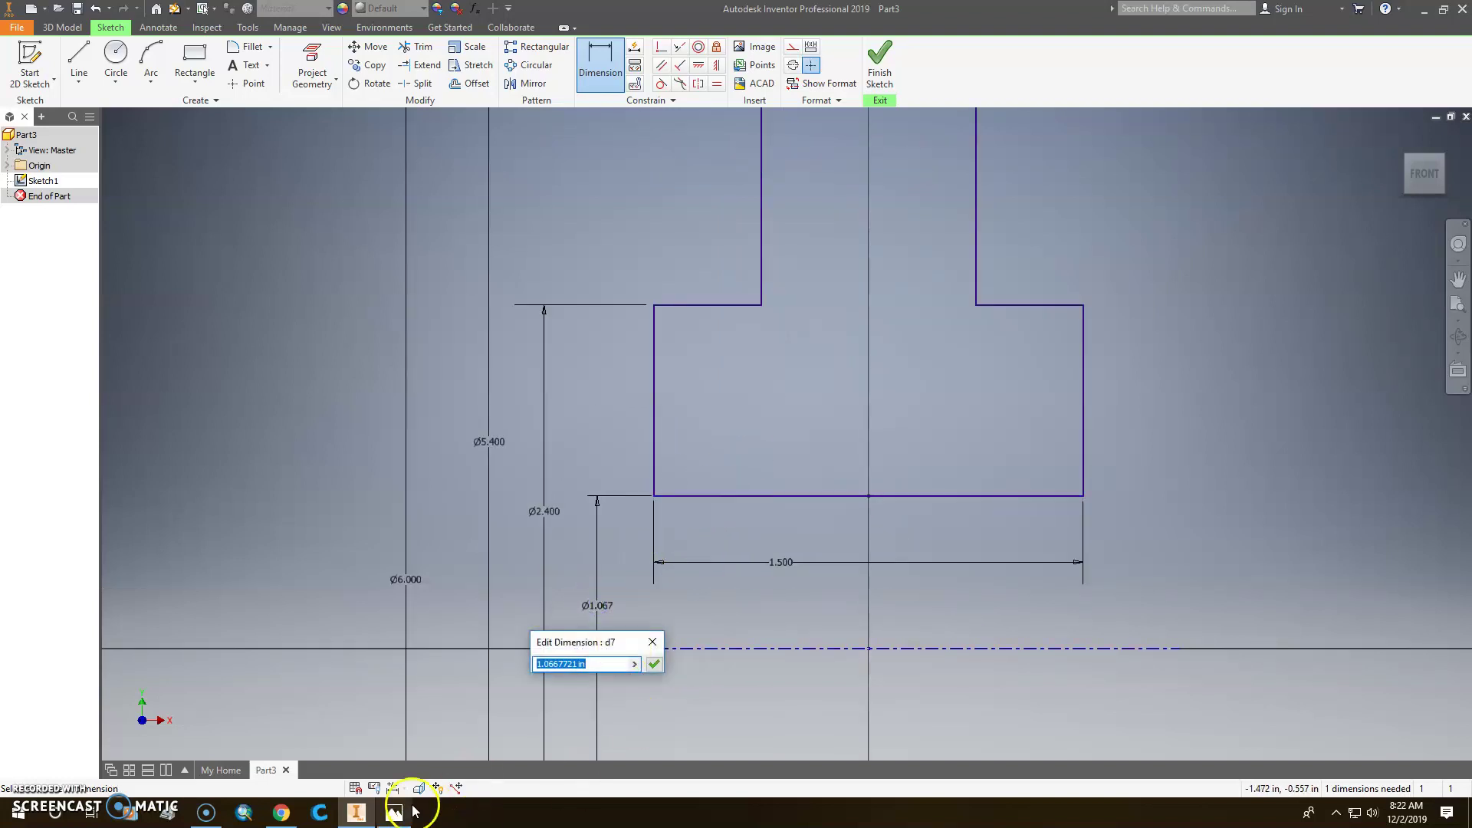
{"action": "left_click", "coordinate": [394, 733]}
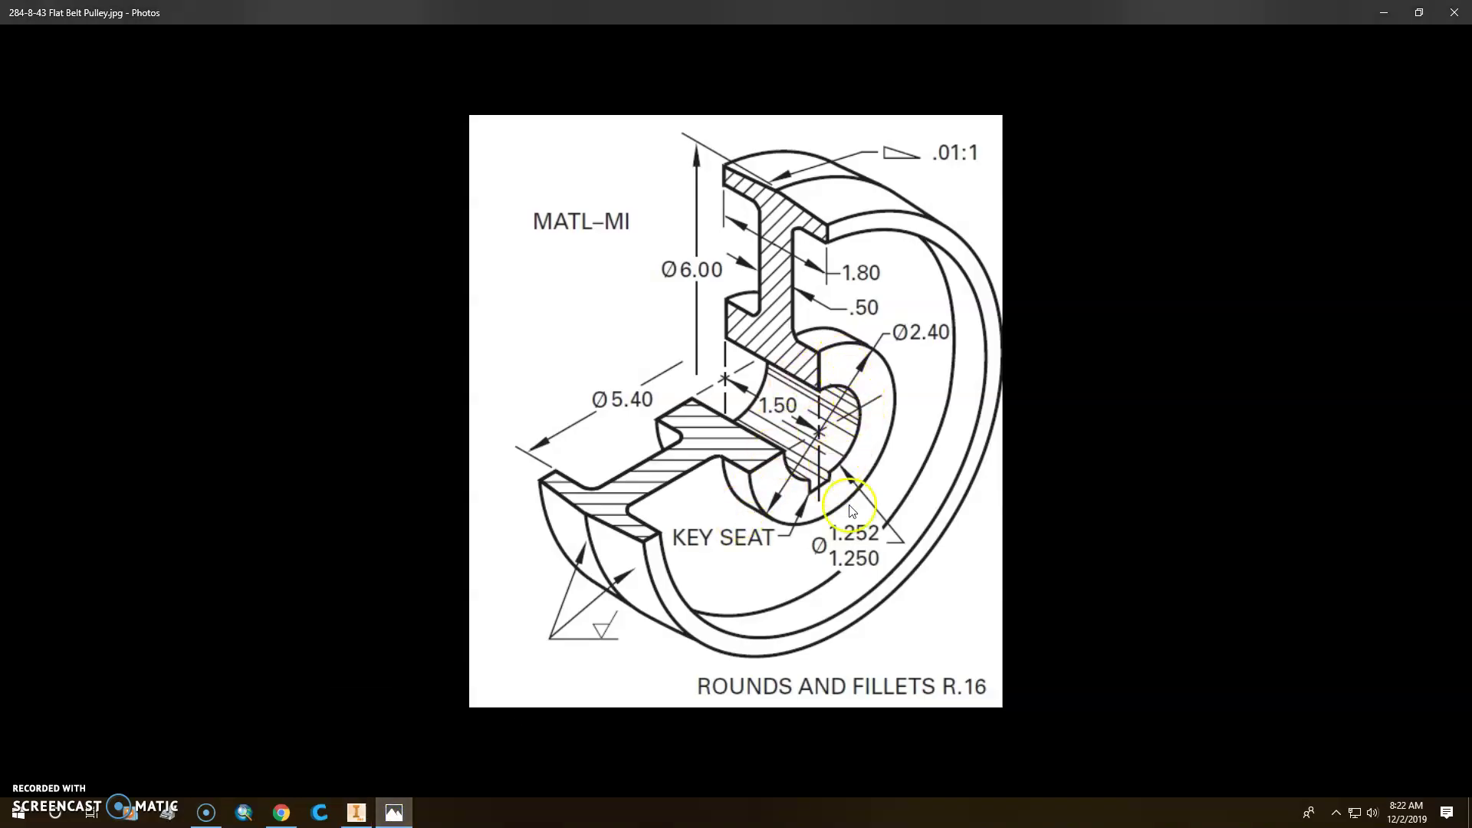
{"action": "left_click", "coordinate": [365, 819]}
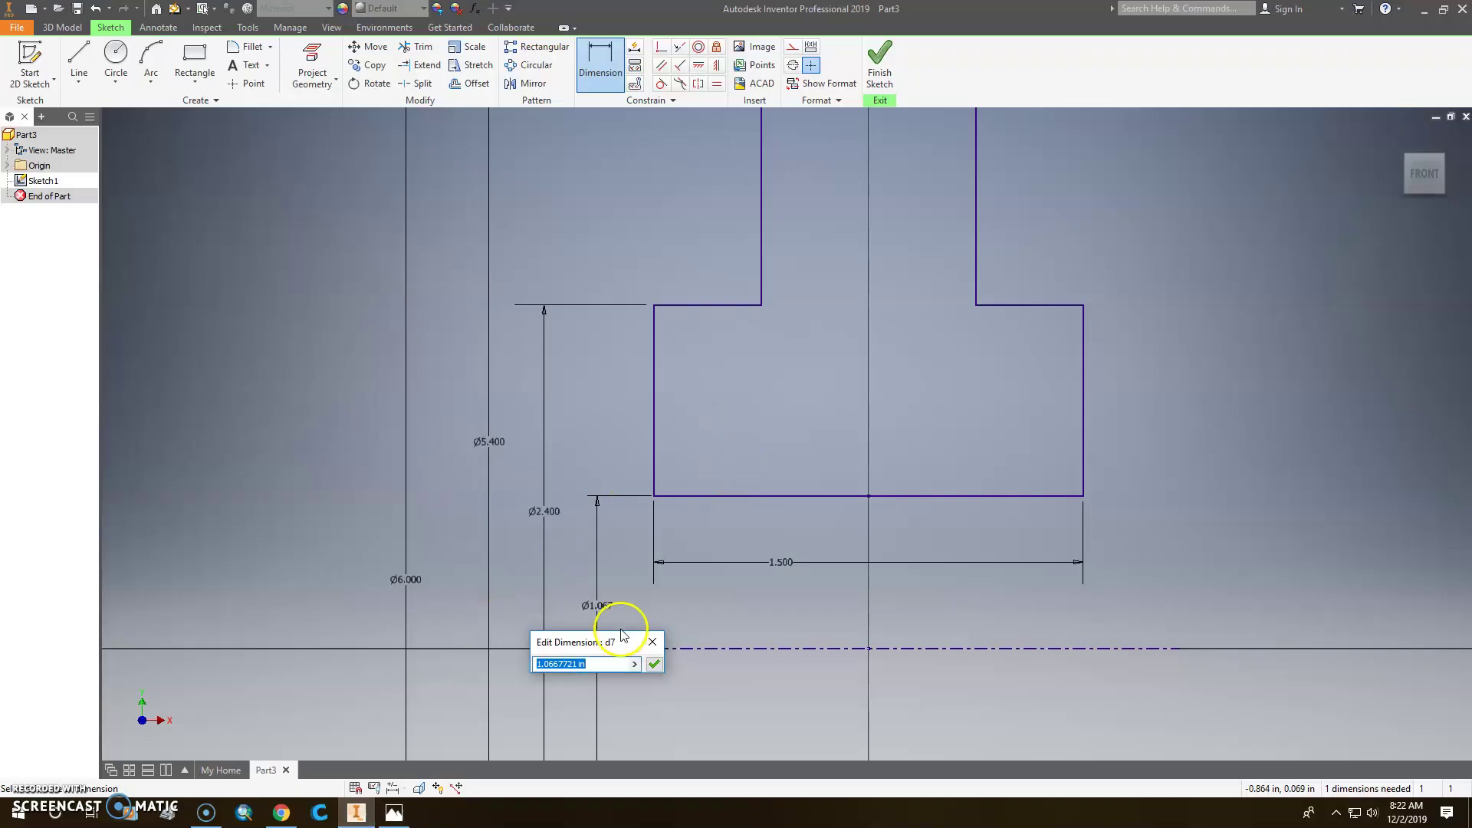
{"action": "type", "text": "5"}
{"action": "key", "text": "Return"}
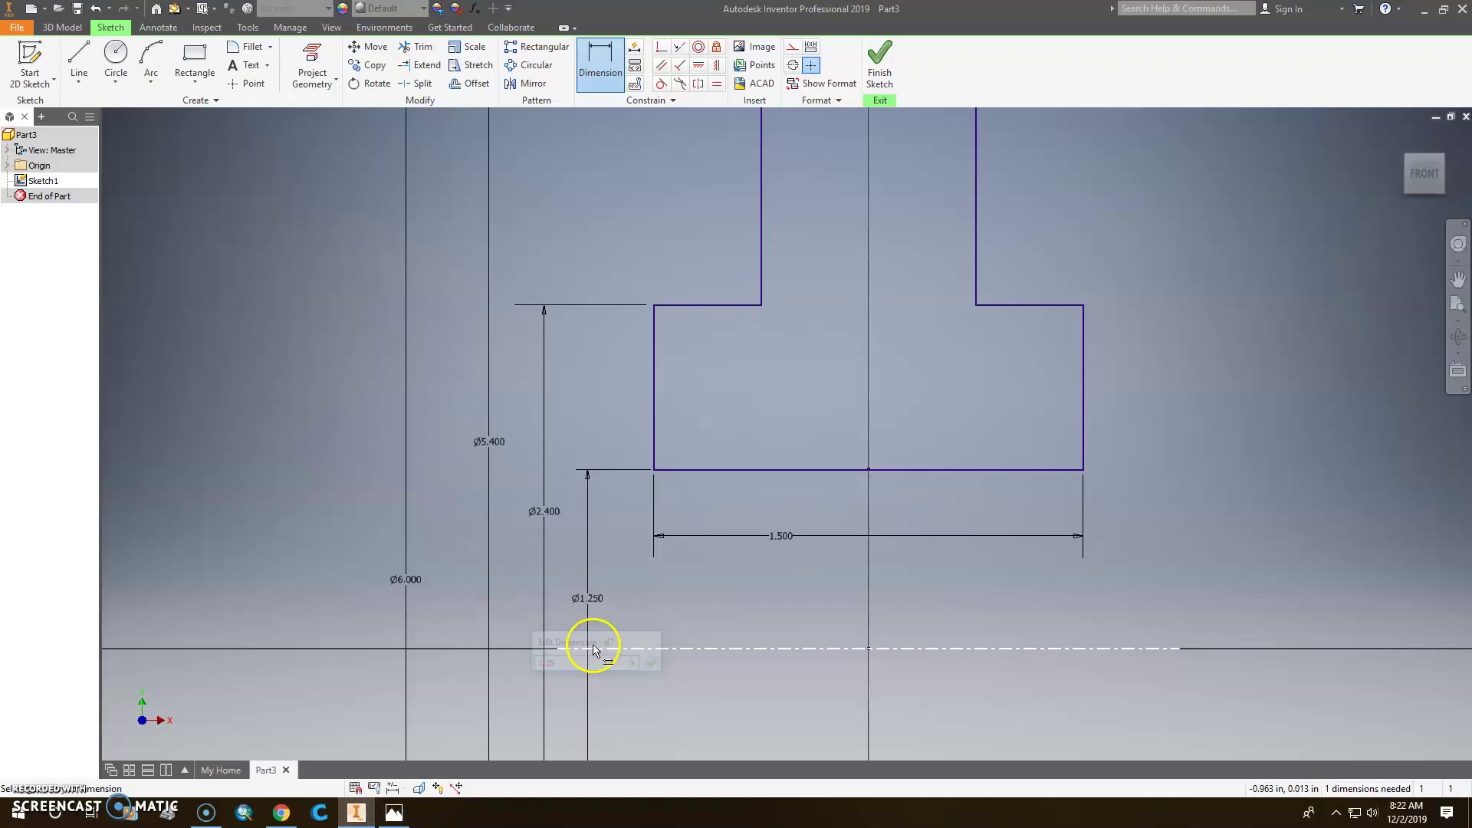
{"action": "scroll", "coordinate": [997, 414], "scroll_direction": "down", "scroll_amount": 3}
{"action": "scroll", "coordinate": [959, 578], "scroll_direction": "down", "scroll_amount": 3}
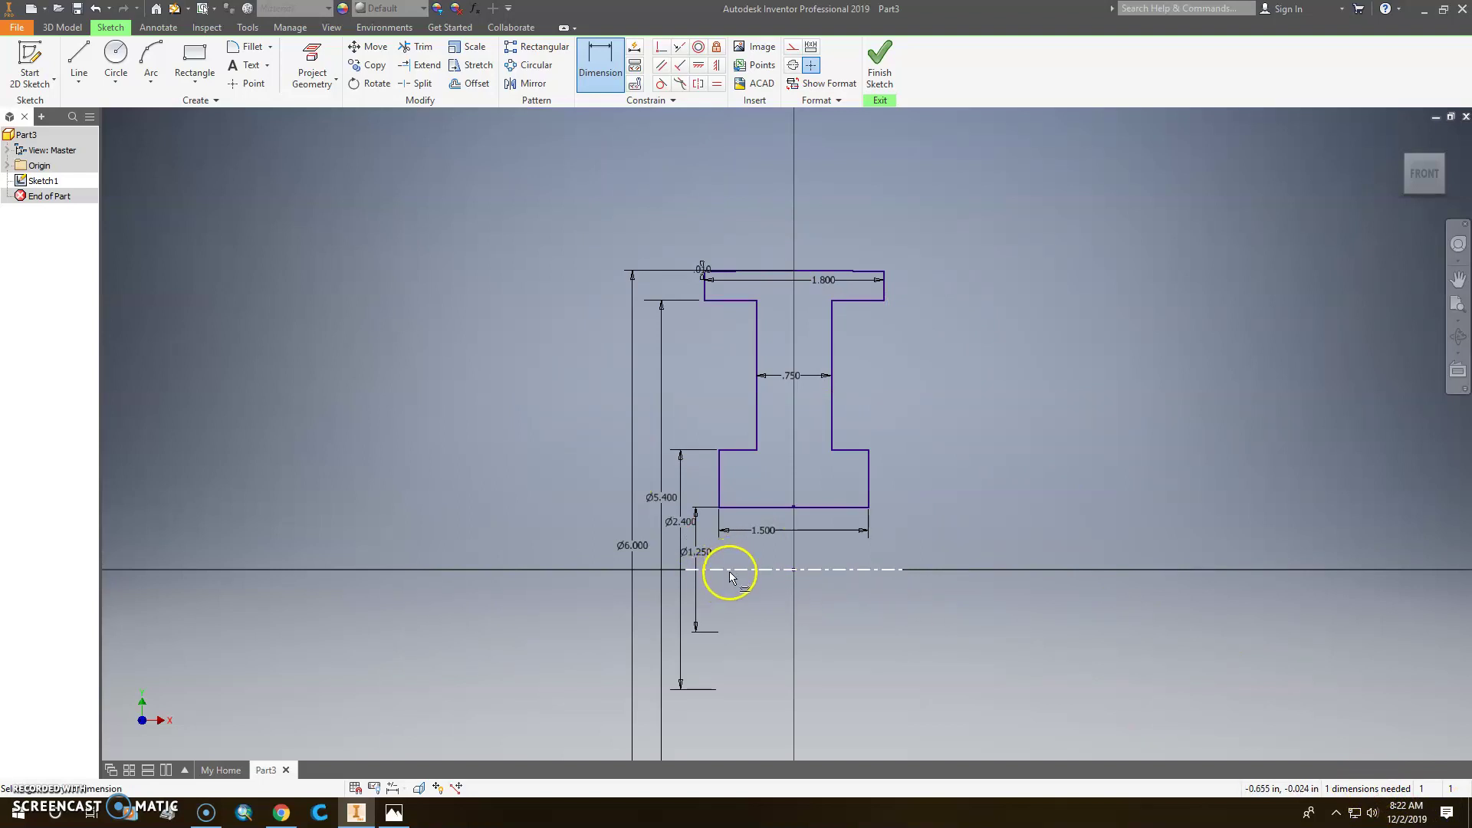
- Dimension the centerline's length as 2.25 in
{"action": "left_click", "coordinate": [596, 56]}
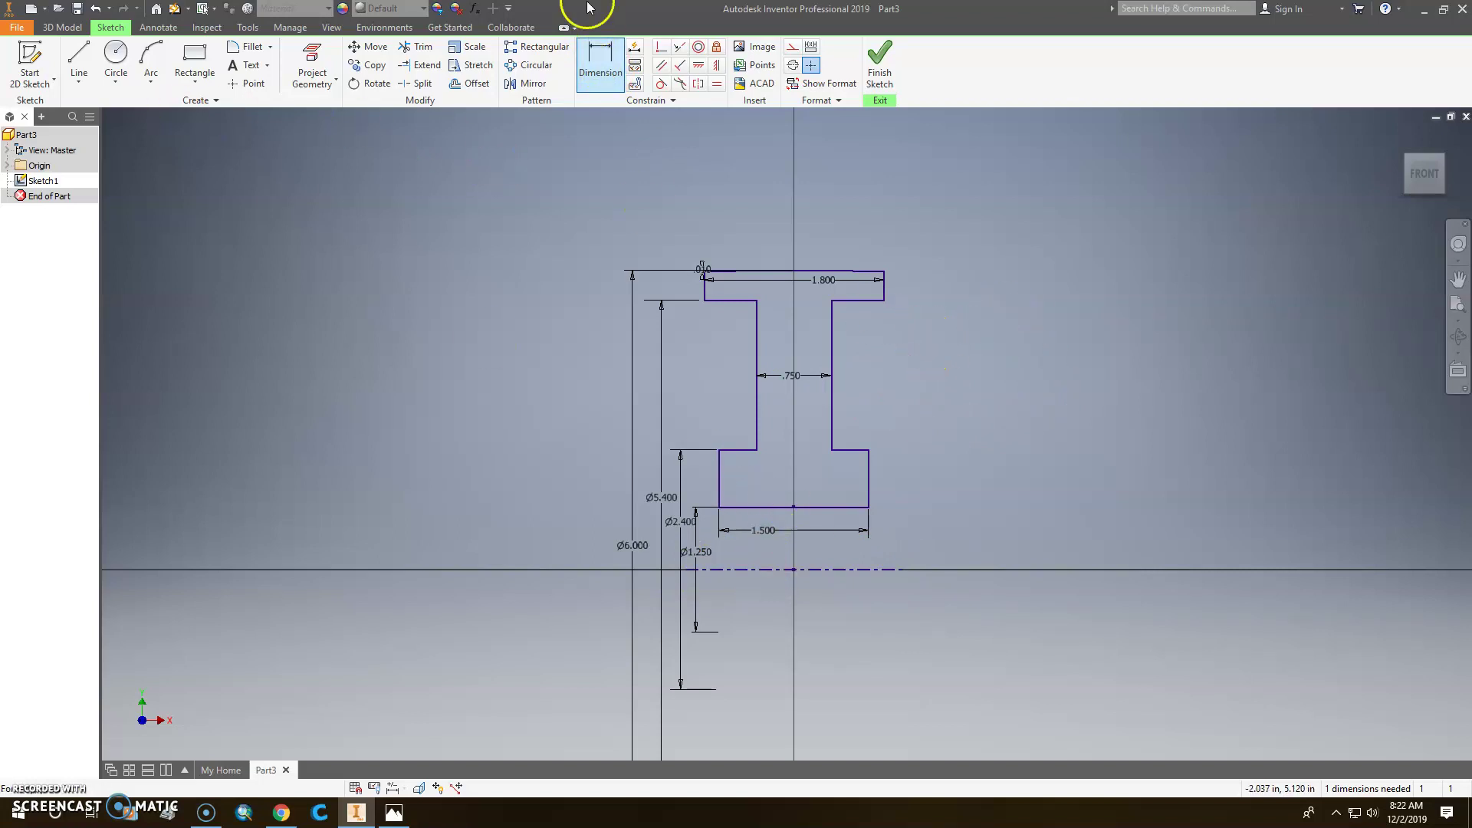
{"action": "left_click", "coordinate": [601, 60]}
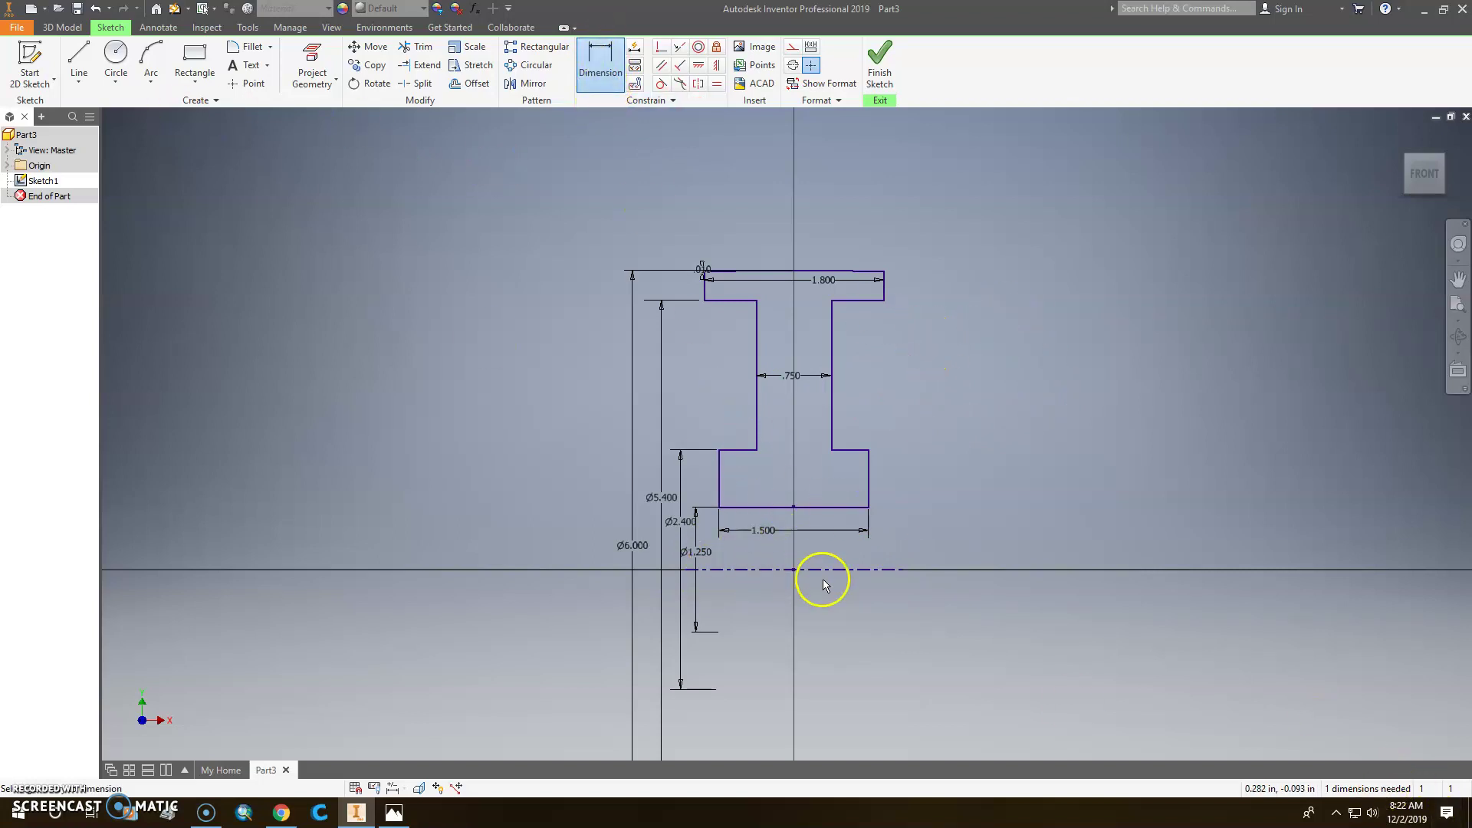
{"action": "left_click", "coordinate": [766, 569]}
{"action": "left_click", "coordinate": [770, 596]}
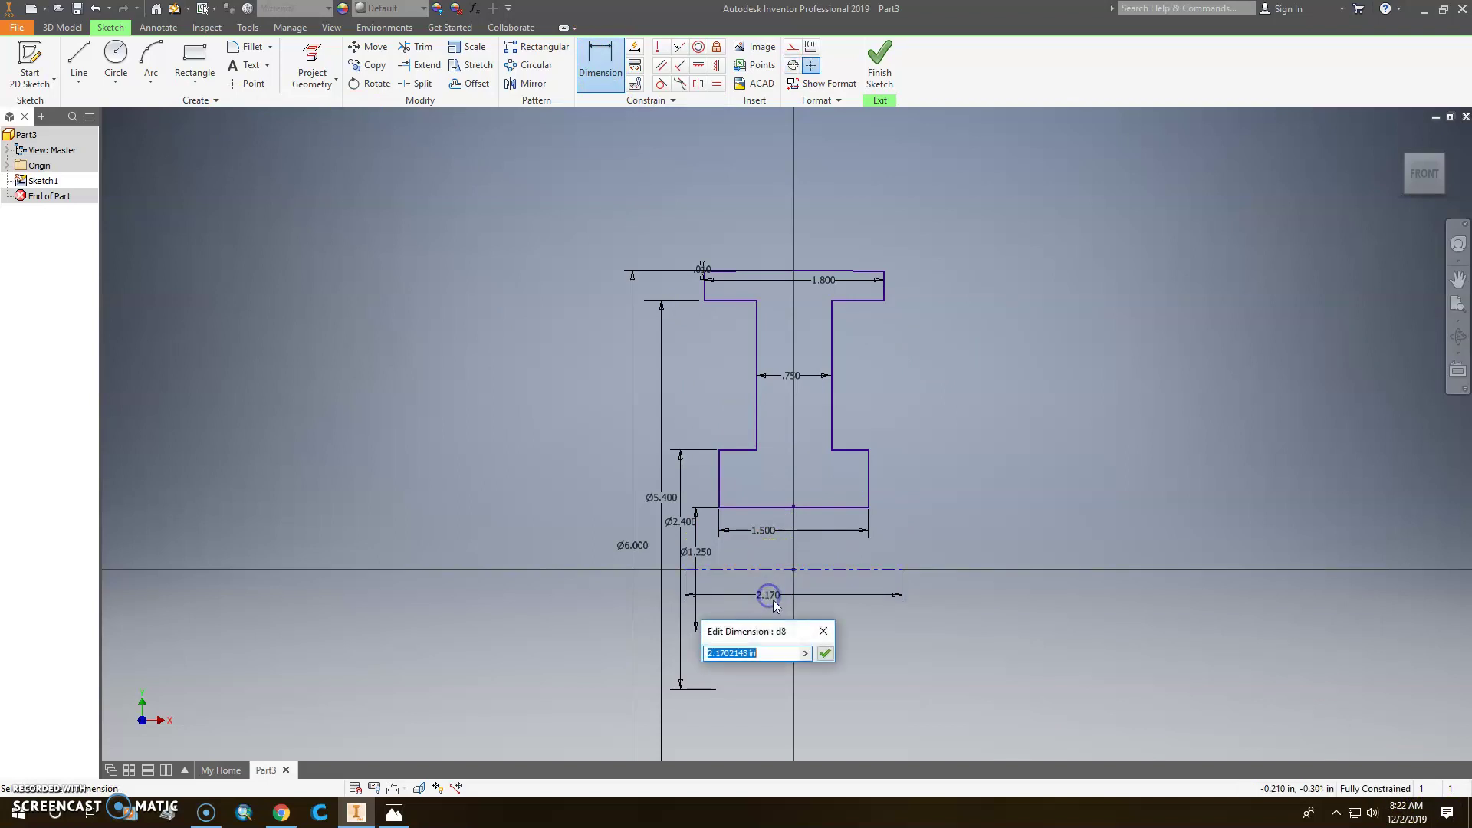
{"action": "type", "text": "2.25"}
{"action": "key", "text": "Return"}
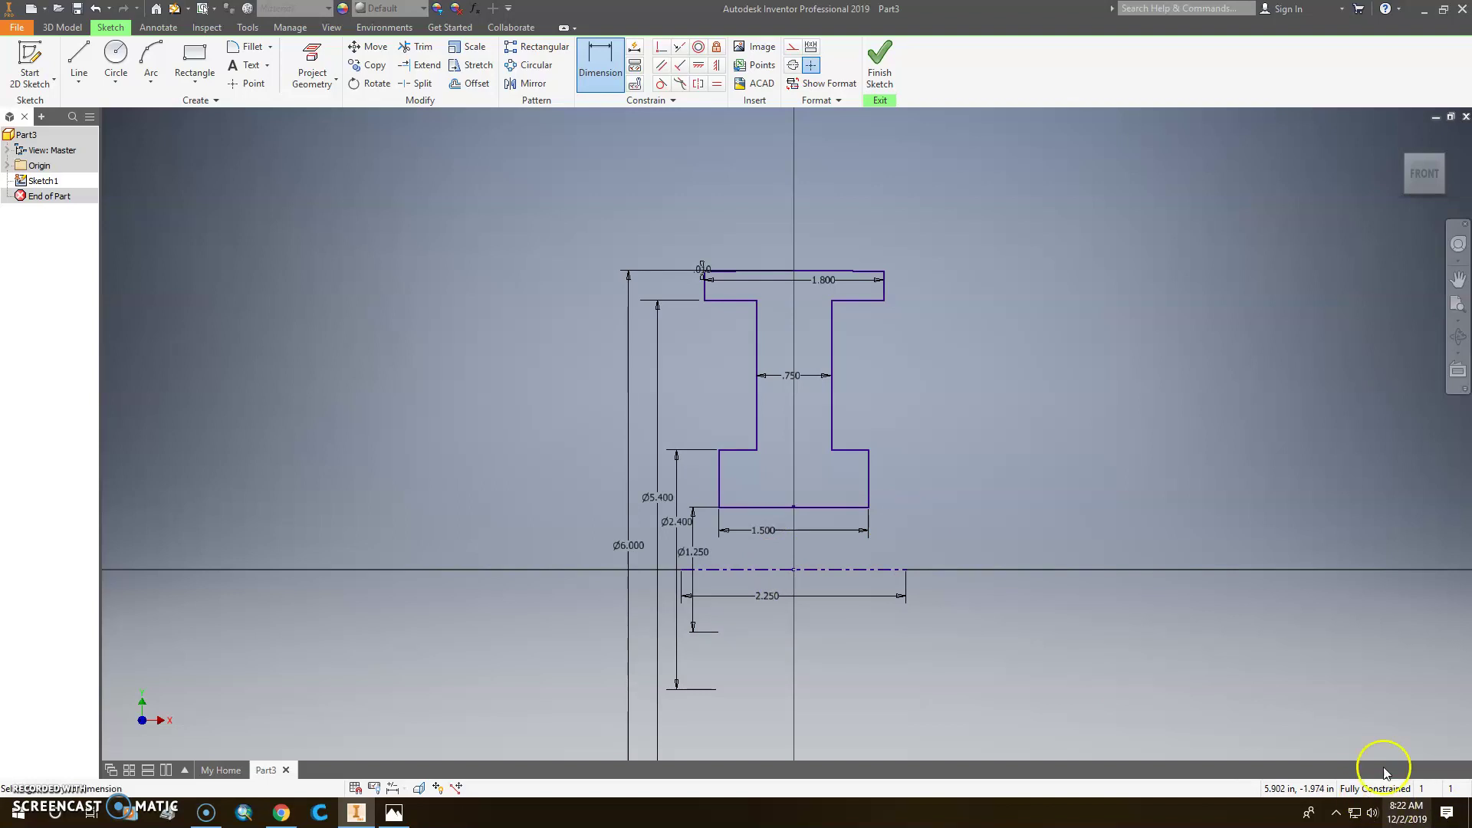
- Finish the sketch and revolve the profile fully around the centerline into a solid
{"action": "left_click", "coordinate": [880, 65]}
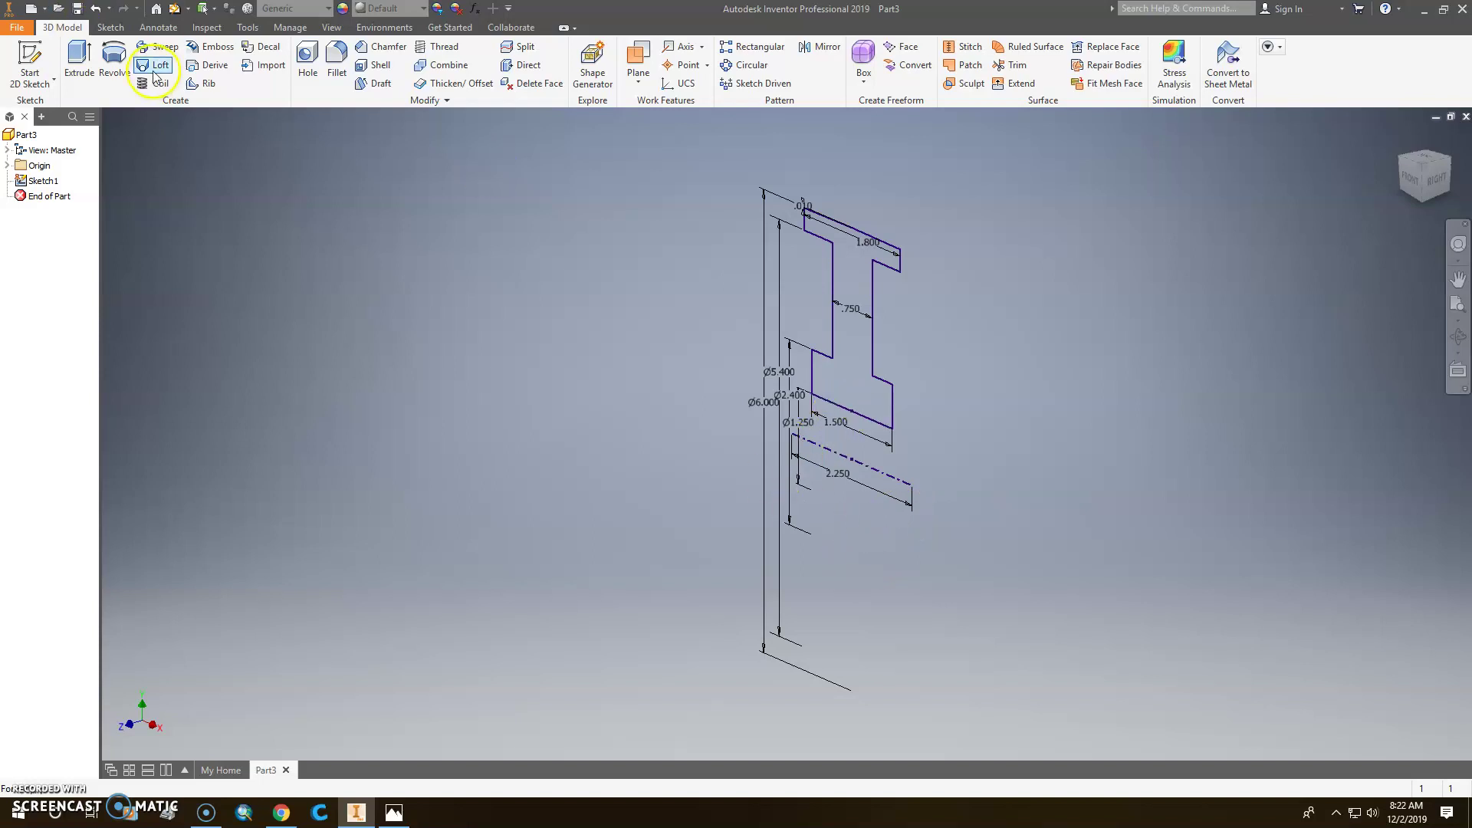
{"action": "left_click", "coordinate": [115, 61]}
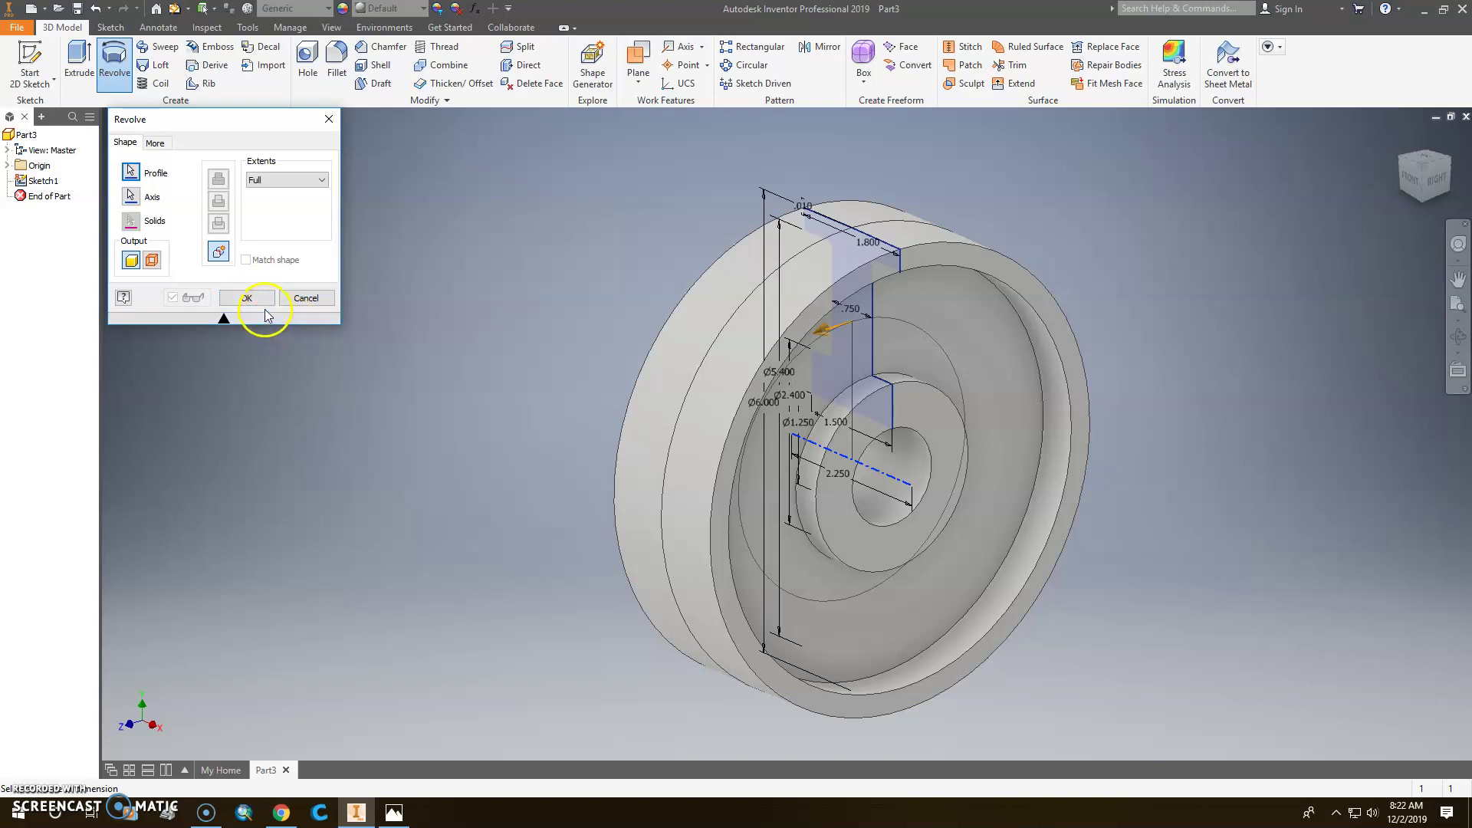
{"action": "left_click", "coordinate": [244, 302]}
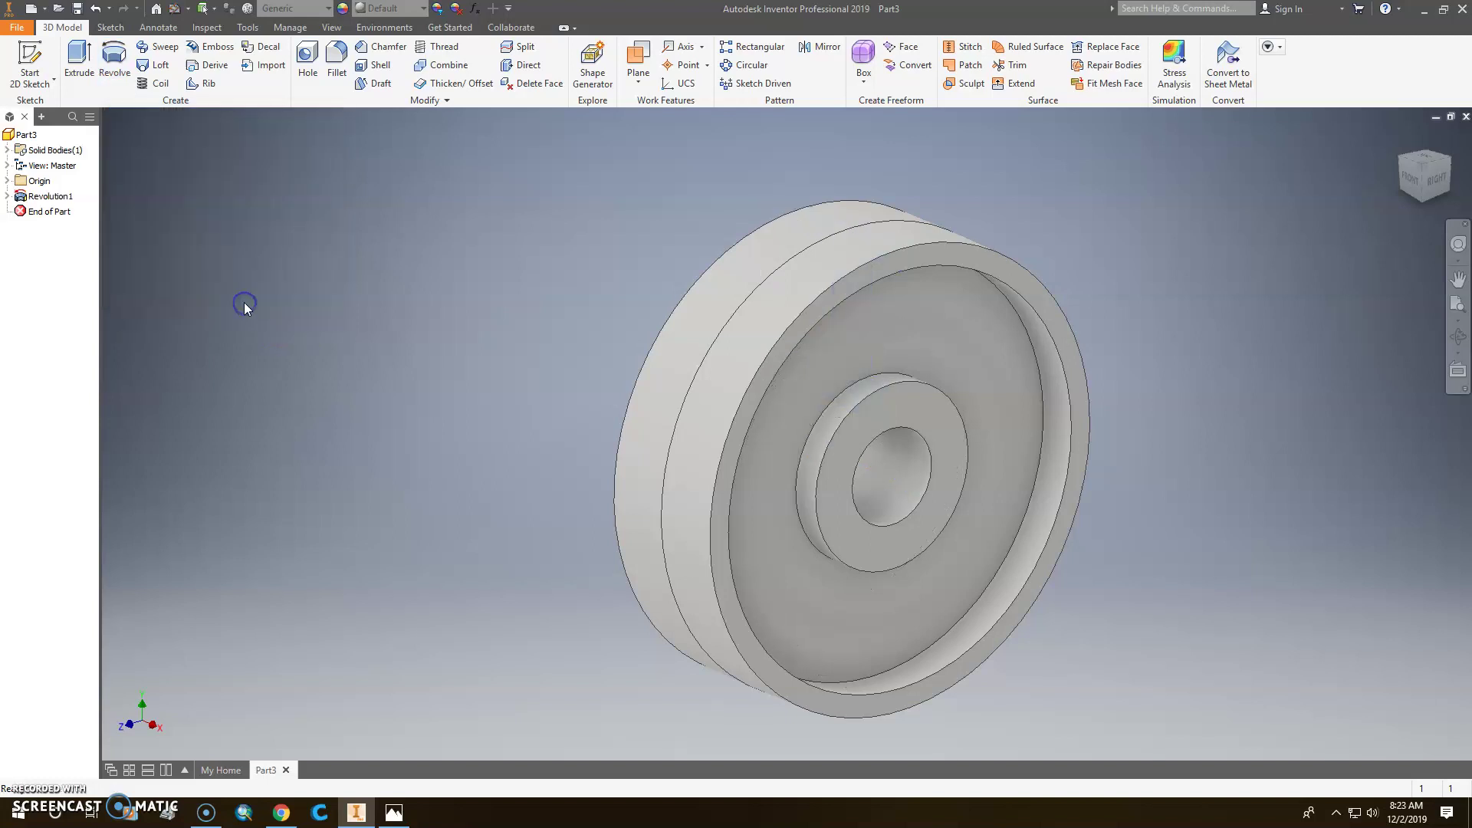
- Start a sketch on the hub's front face and draw a keyseat rectangle about 0.27 by 0.24 in across the bore's bottom edge
{"action": "left_click", "coordinate": [908, 534]}
{"action": "right_click", "coordinate": [911, 538]}
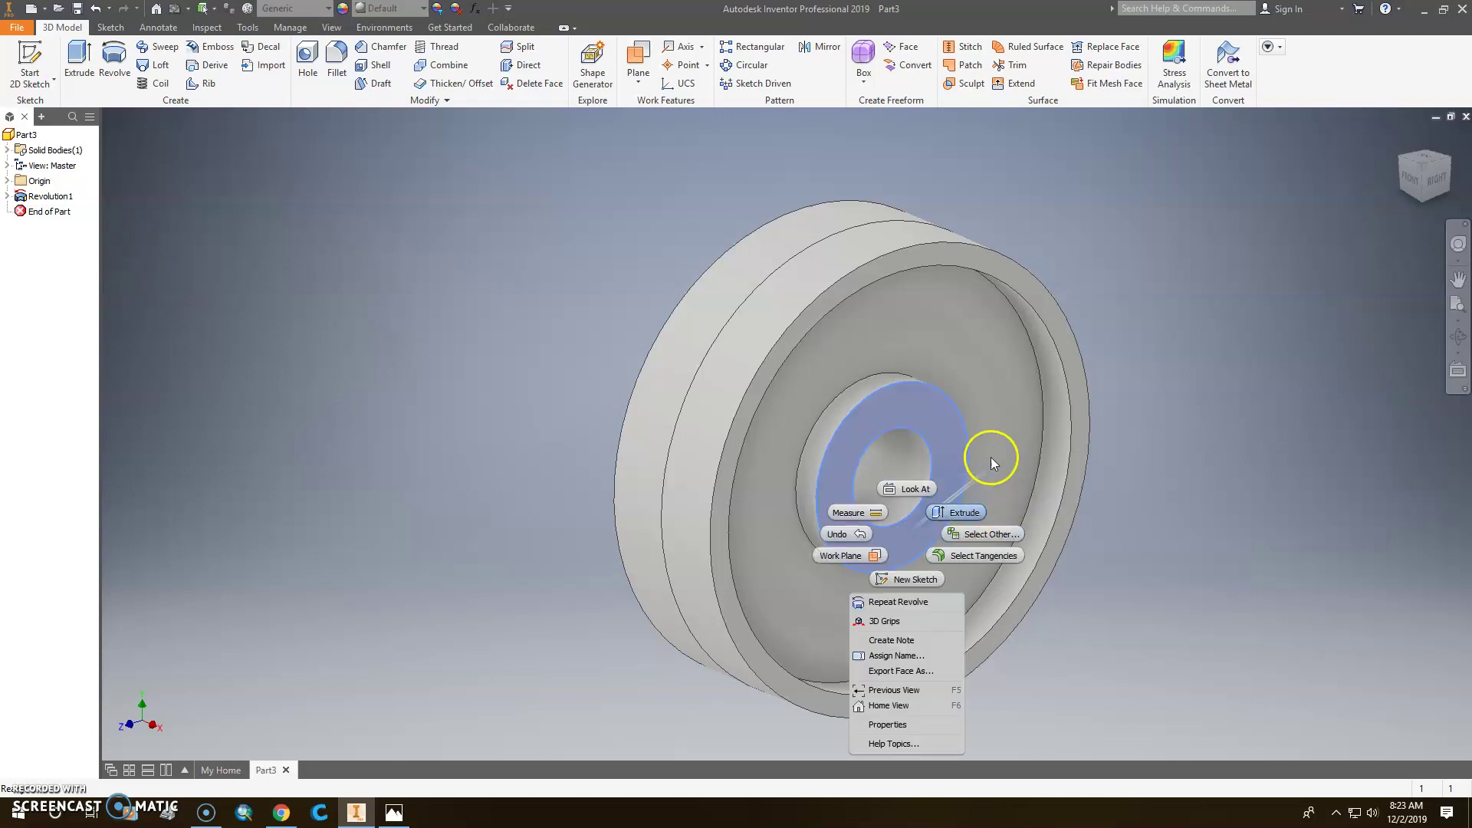
{"action": "left_click", "coordinate": [909, 580]}
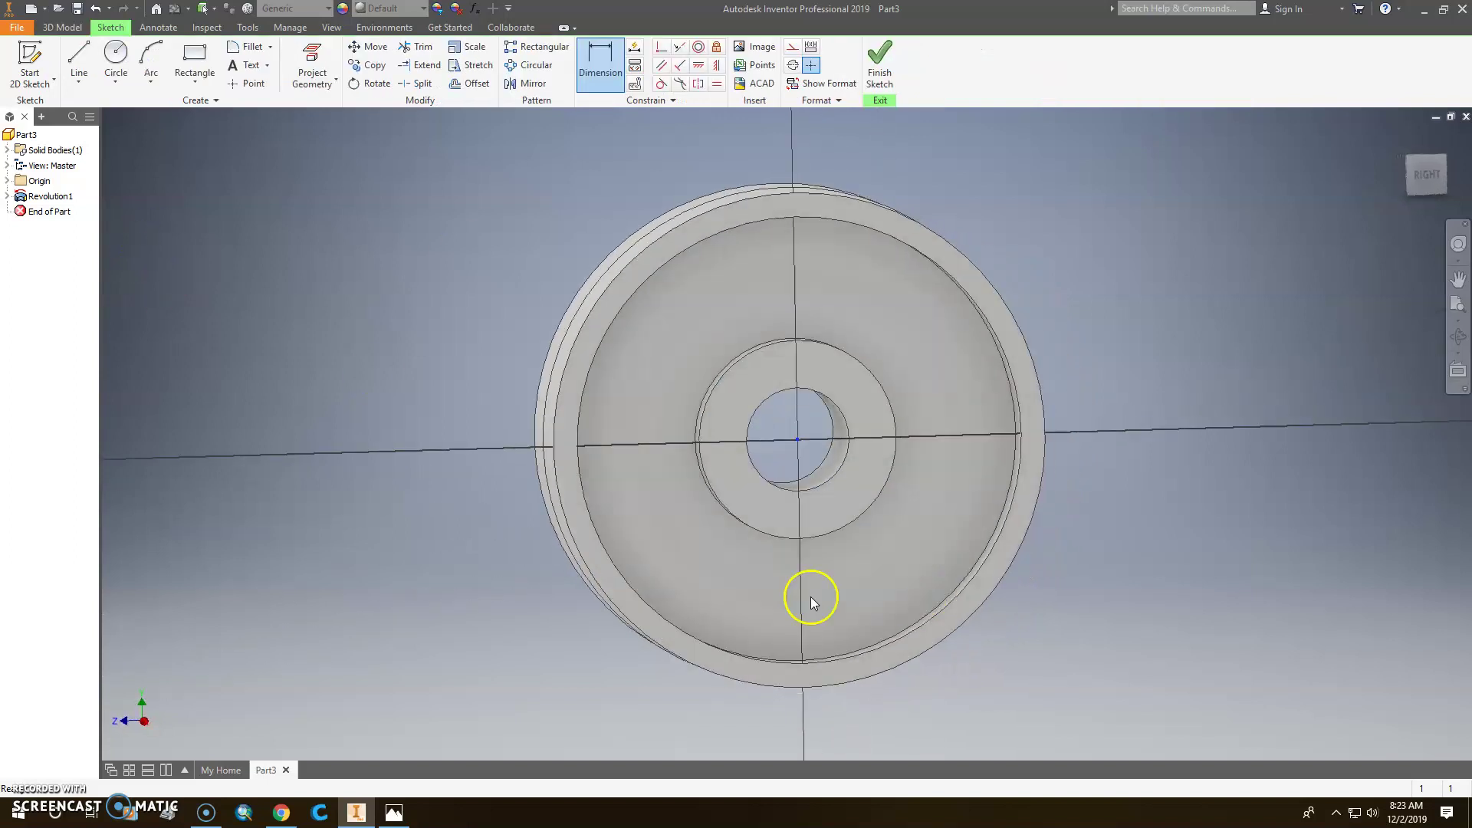
{"action": "left_click", "coordinate": [195, 61]}
{"action": "scroll", "coordinate": [721, 512], "scroll_direction": "down", "scroll_amount": 3}
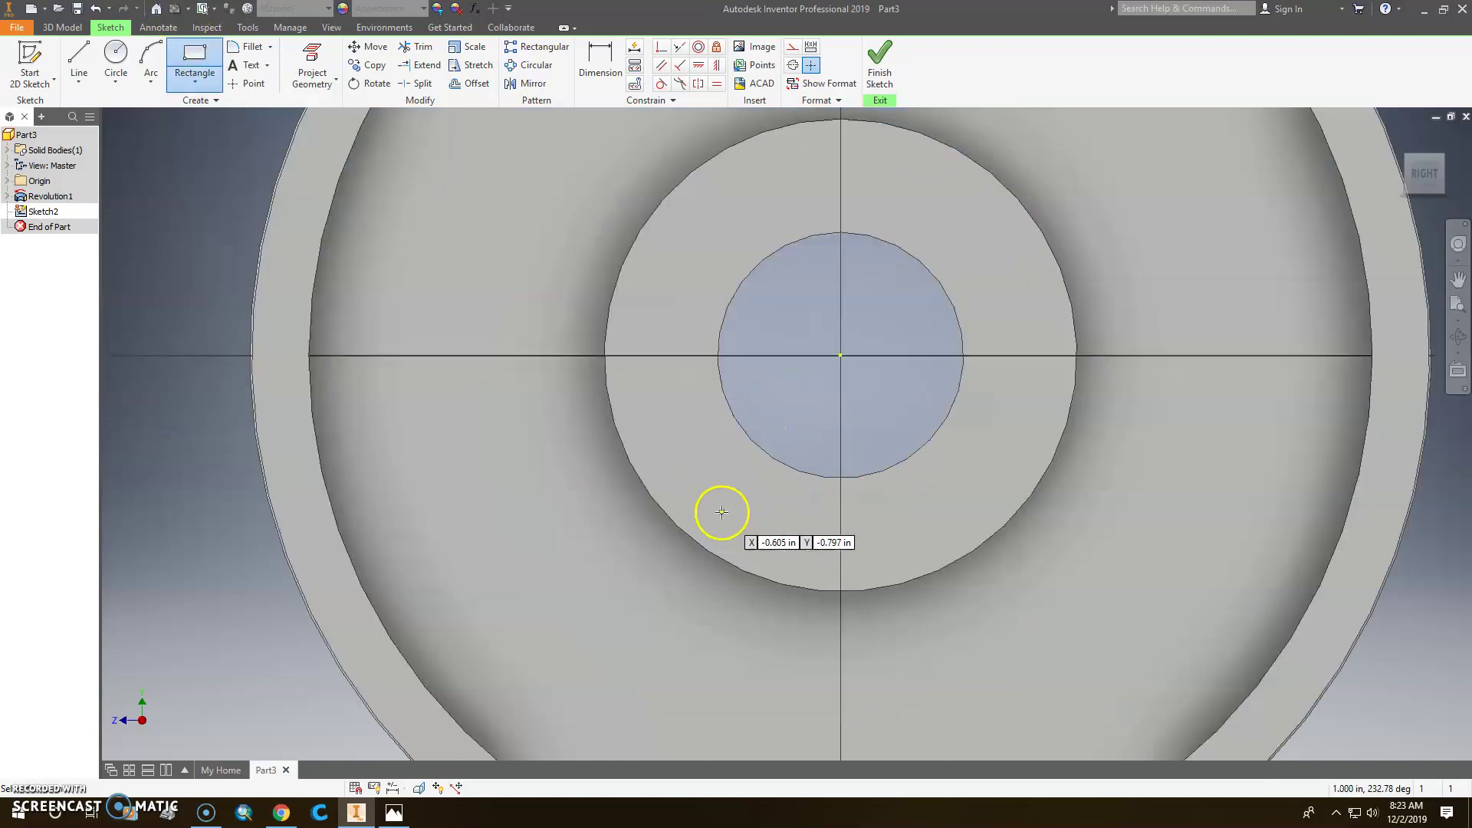
{"action": "left_click", "coordinate": [815, 469]}
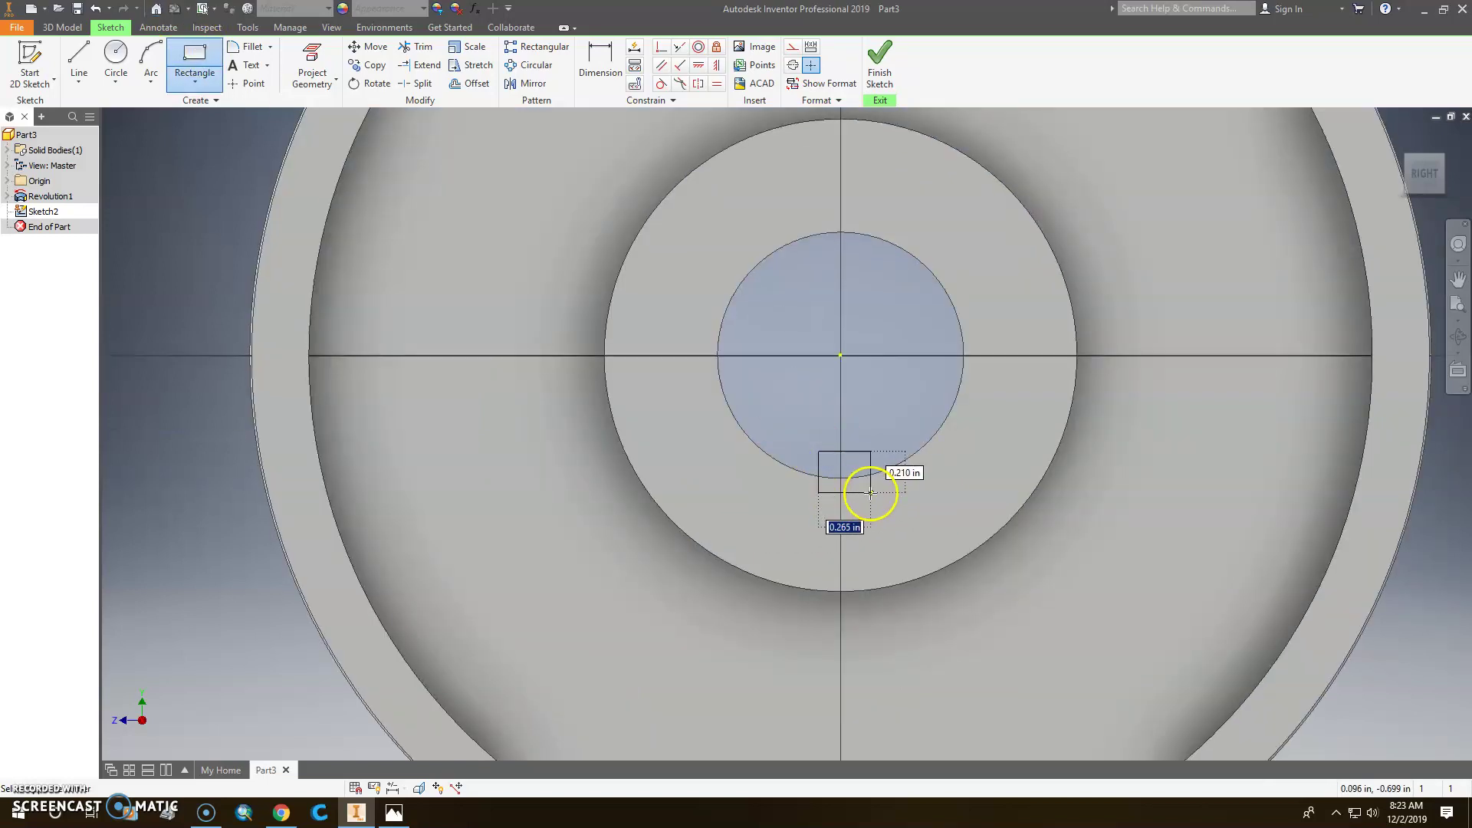
{"action": "left_click", "coordinate": [871, 499]}
- Dimension the keyseat rectangle's height as .25 in
{"action": "left_click", "coordinate": [613, 63]}
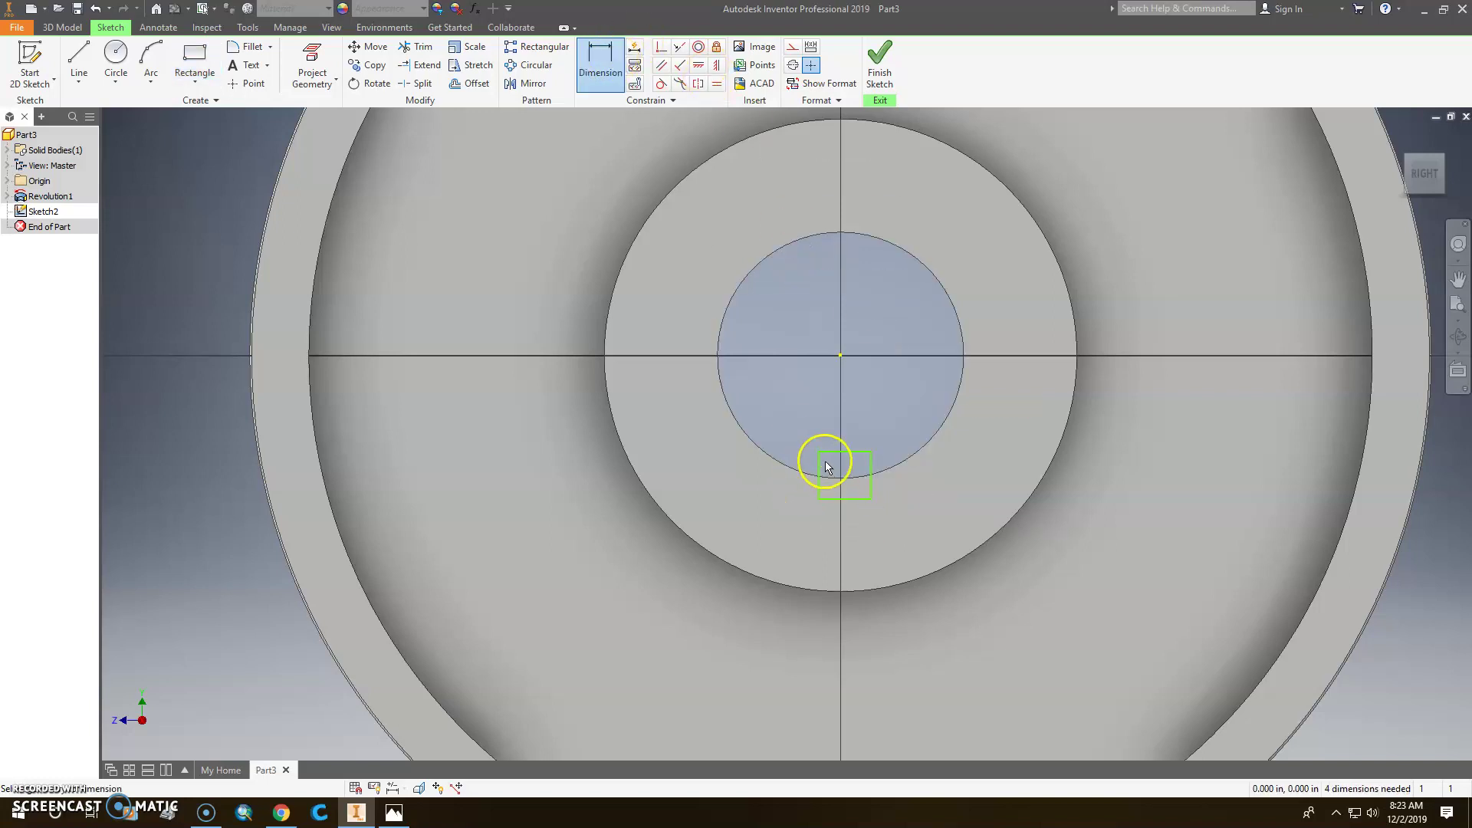
{"action": "left_click", "coordinate": [821, 461]}
{"action": "left_click", "coordinate": [767, 474]}
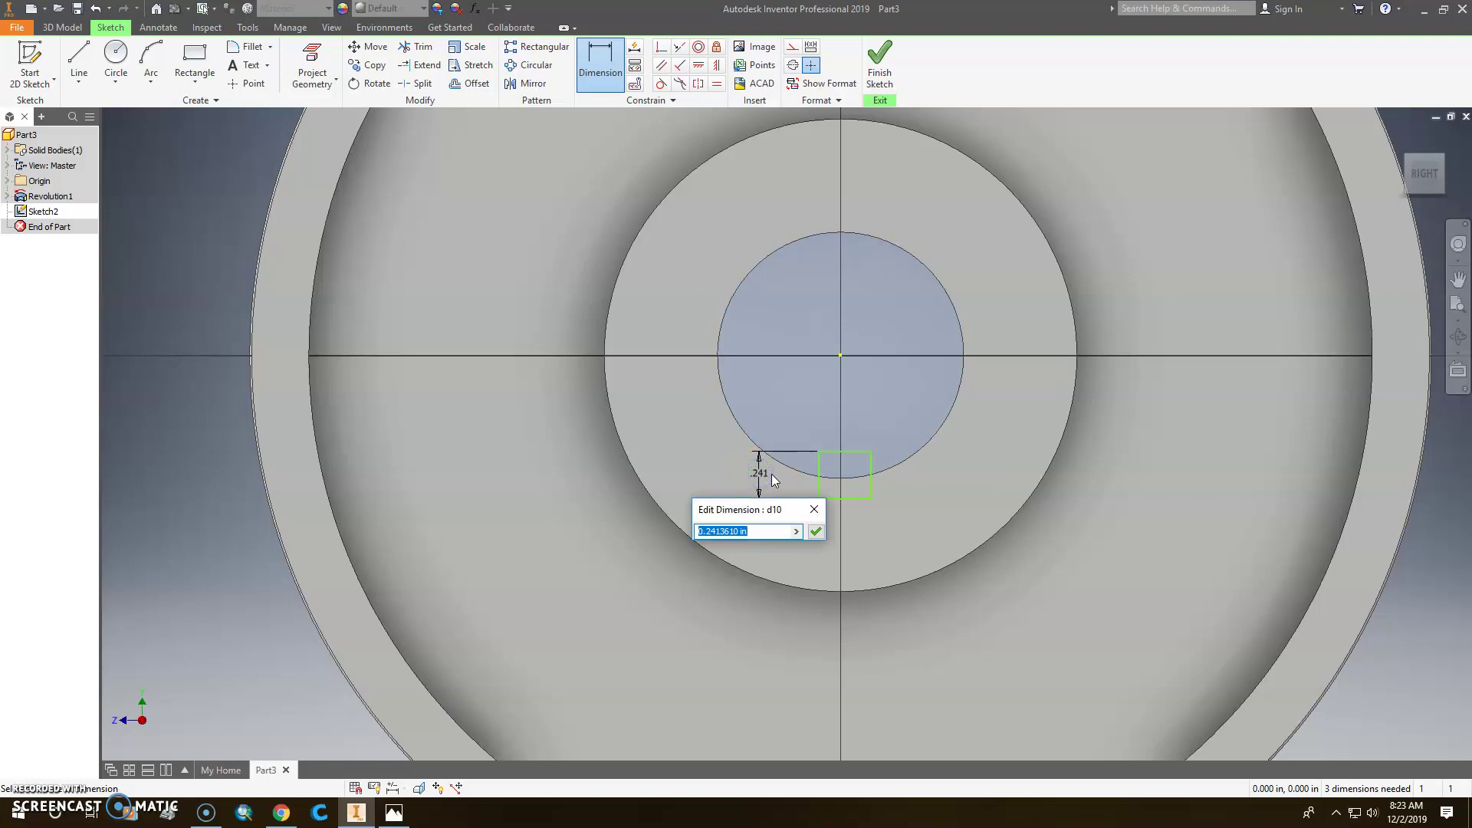
{"action": "type", "text": ".25"}
{"action": "key", "text": "Return"}
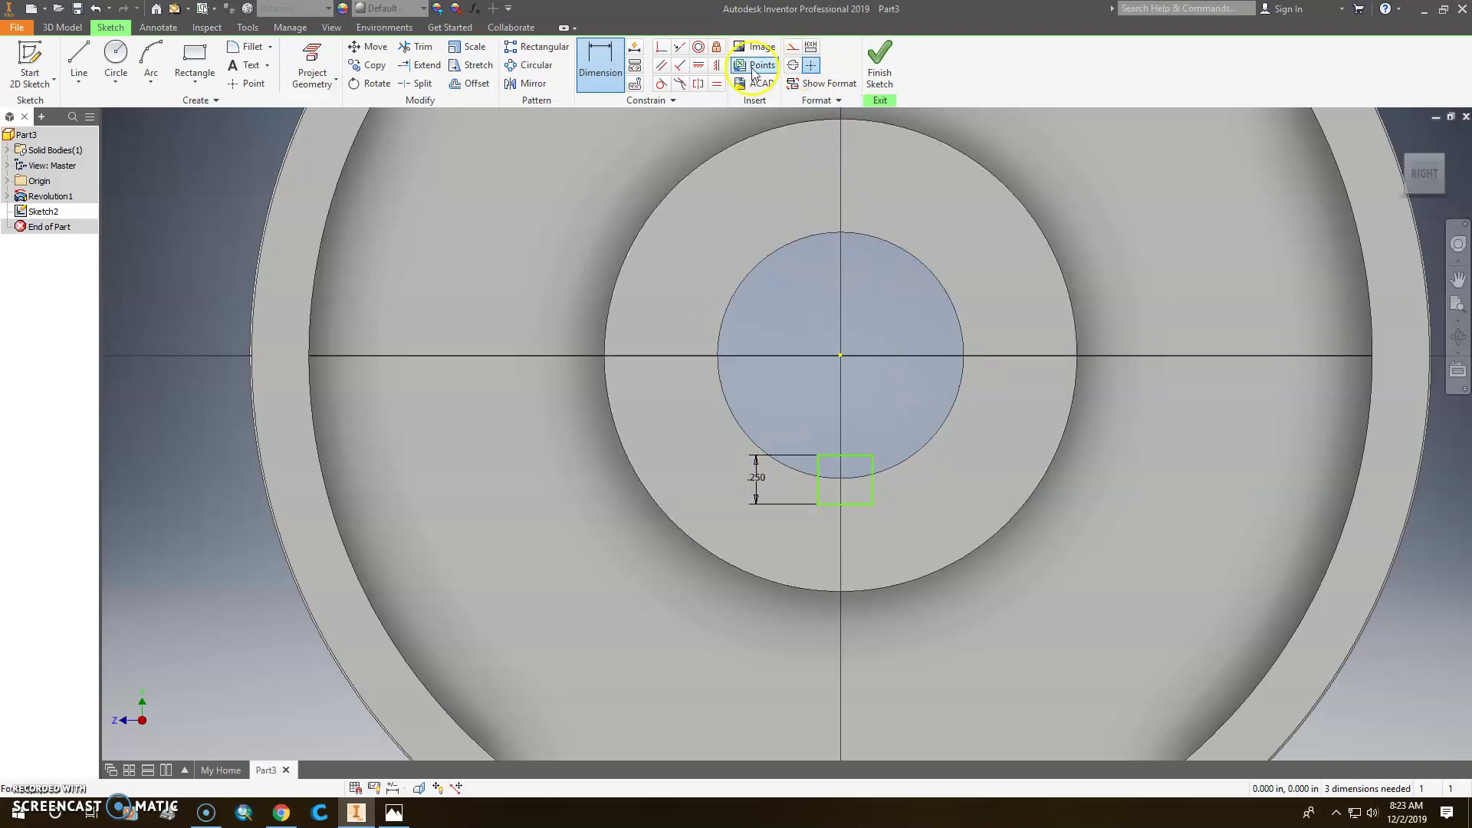
- Constrain the keyseat rectangle's vertical and horizontal sides to equal length so it becomes a square
{"action": "left_click", "coordinate": [717, 84]}
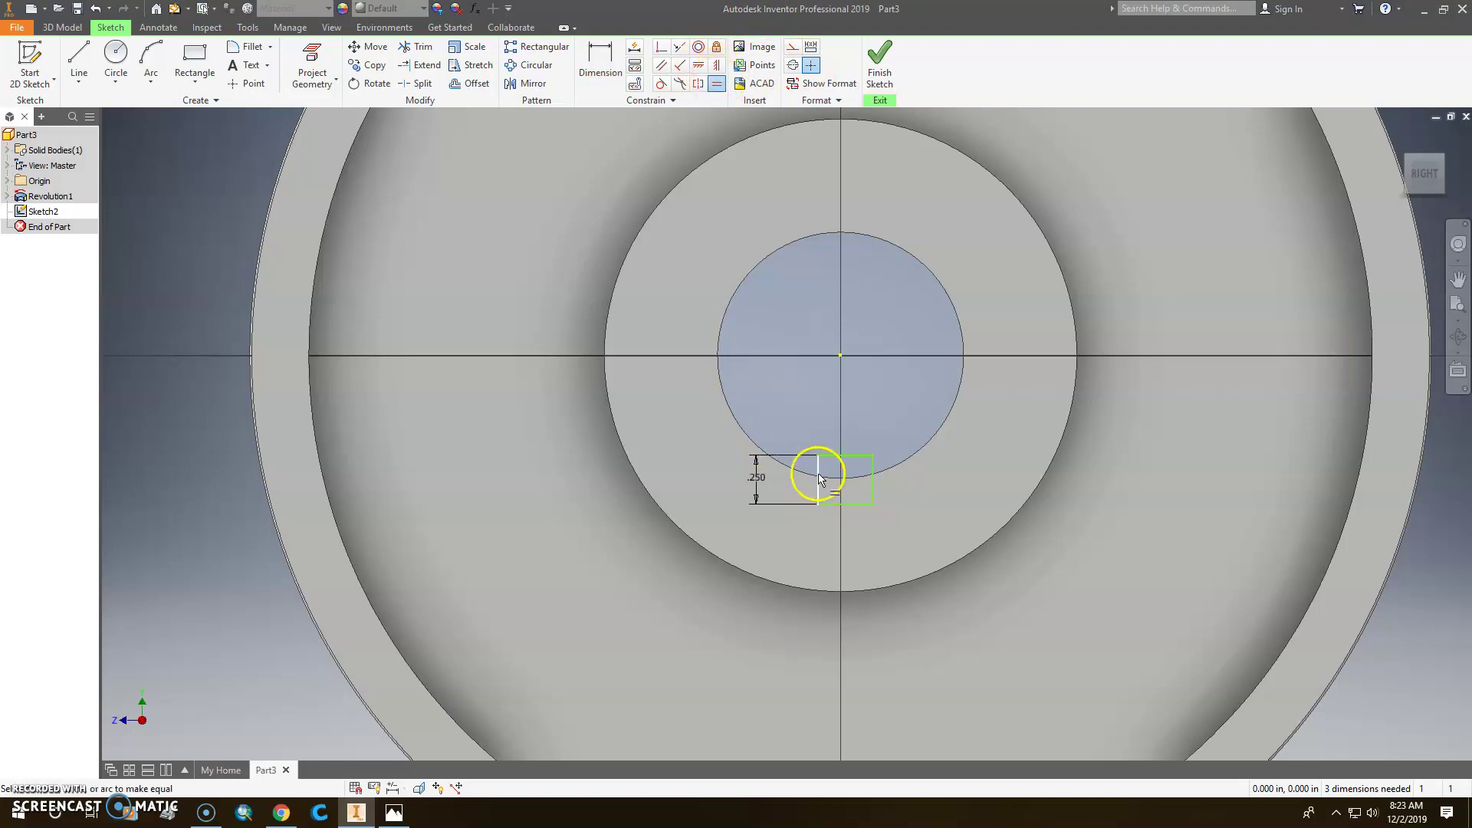
{"action": "left_click", "coordinate": [843, 458]}
{"action": "scroll", "coordinate": [847, 514], "scroll_direction": "down", "scroll_amount": 3}
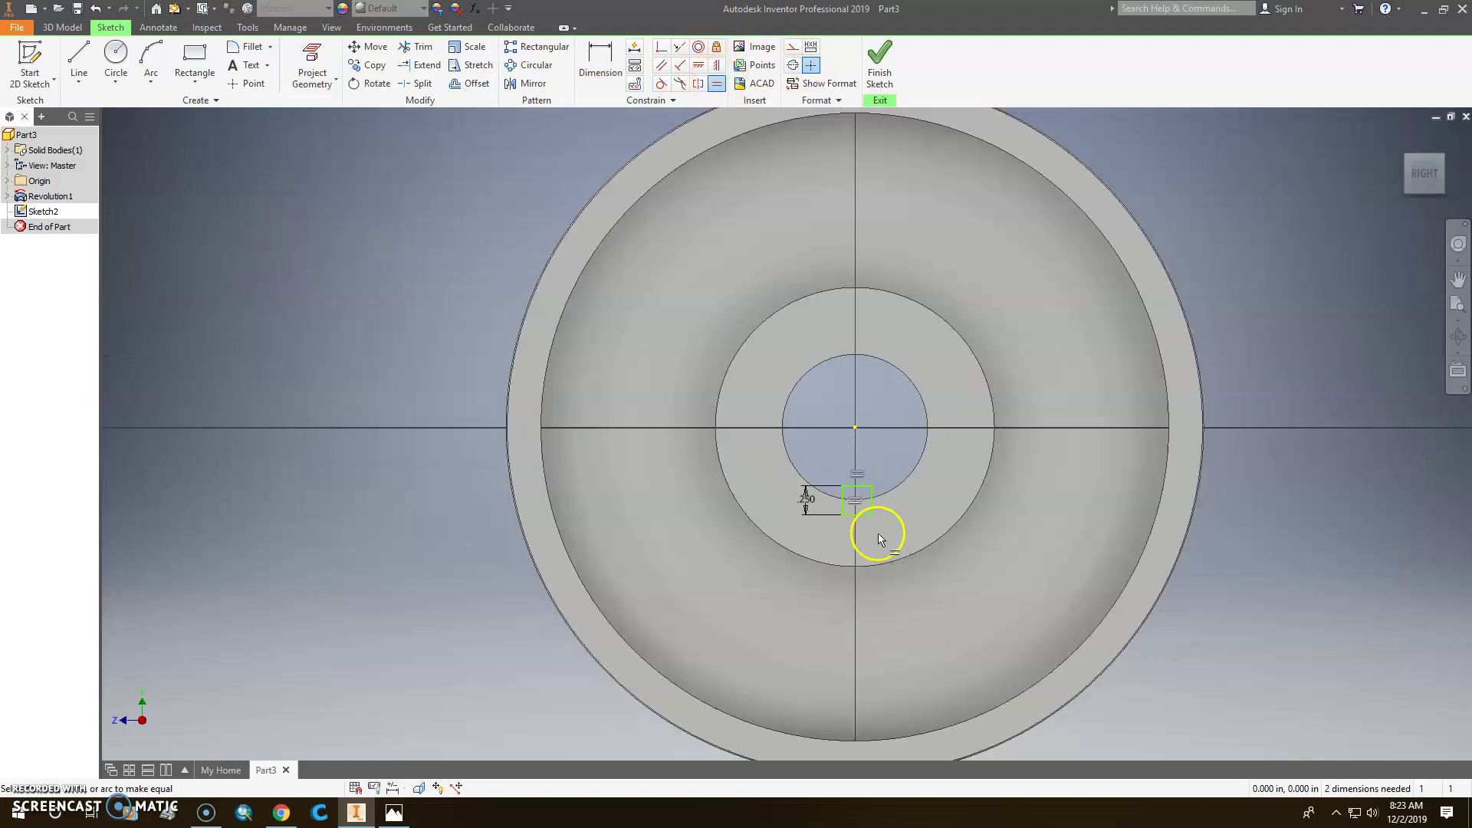
{"action": "scroll", "coordinate": [878, 526], "scroll_direction": "up", "scroll_amount": 4}
{"action": "scroll", "coordinate": [877, 519], "scroll_direction": "down", "scroll_amount": 2}
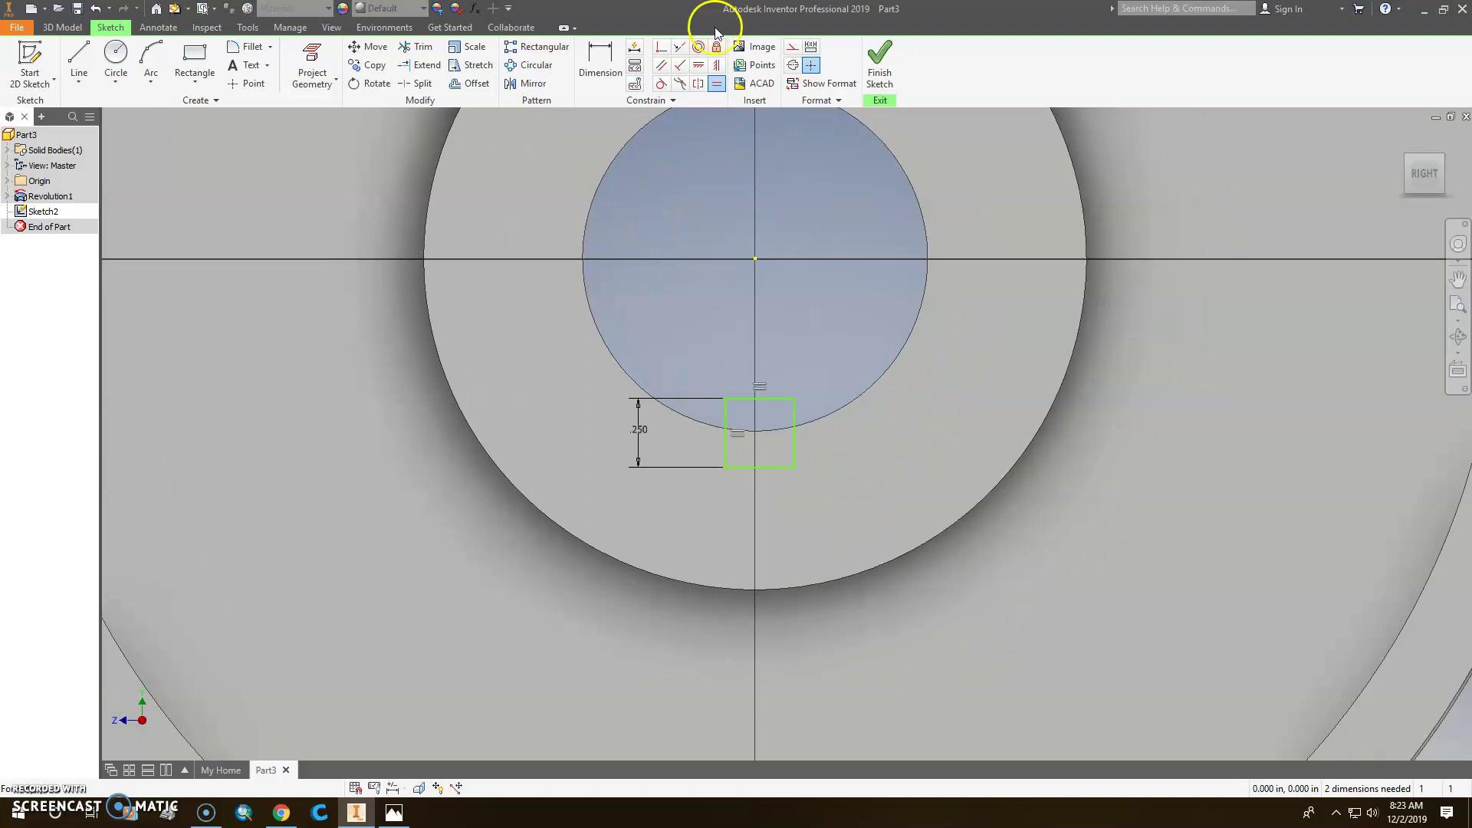
- Align the midpoint of the keyseat square's upper edge vertically with the bore's center point
{"action": "left_click", "coordinate": [718, 65]}
{"action": "key", "text": "]"}
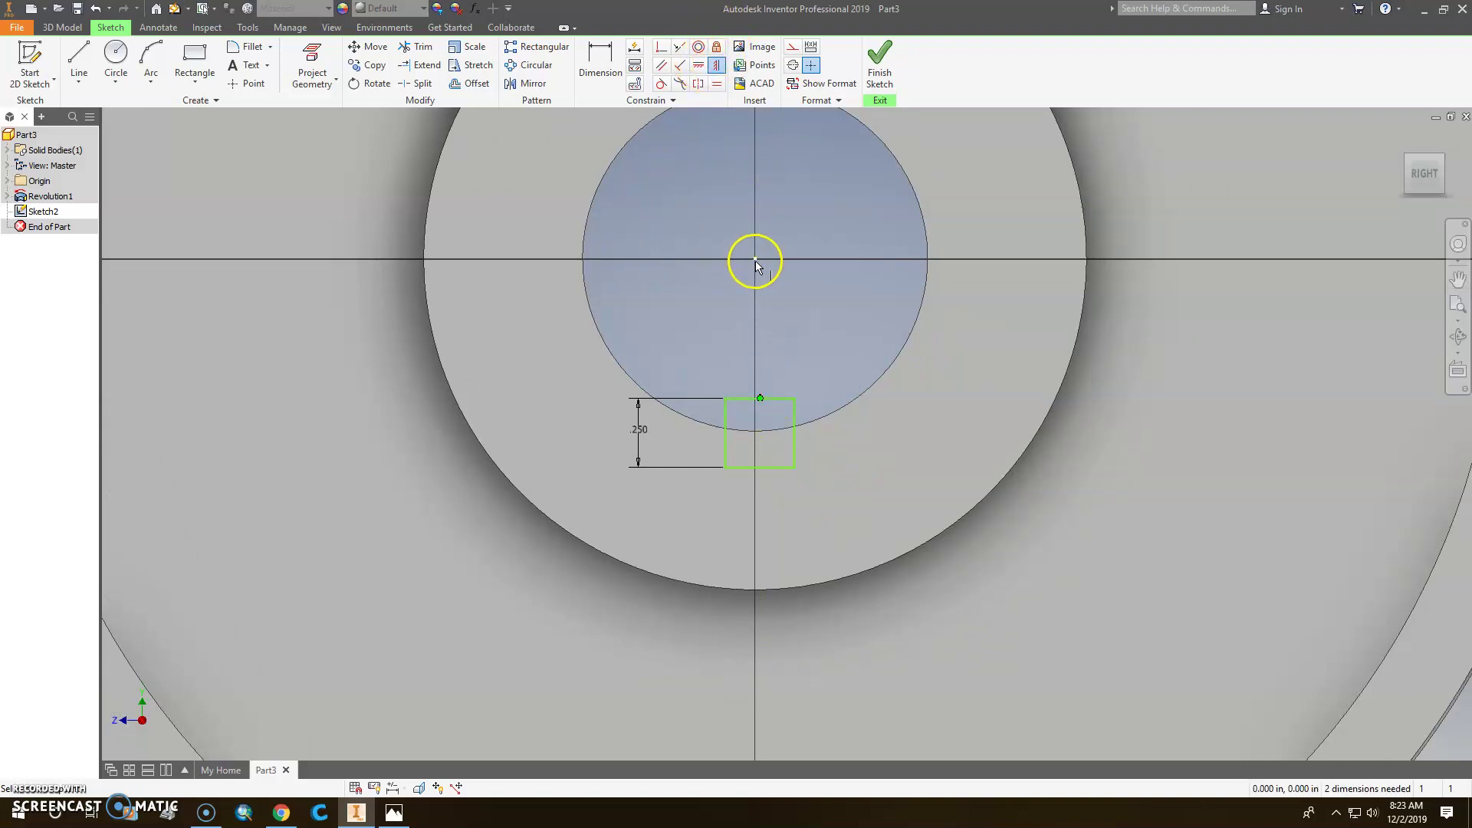
{"action": "left_click", "coordinate": [755, 259]}
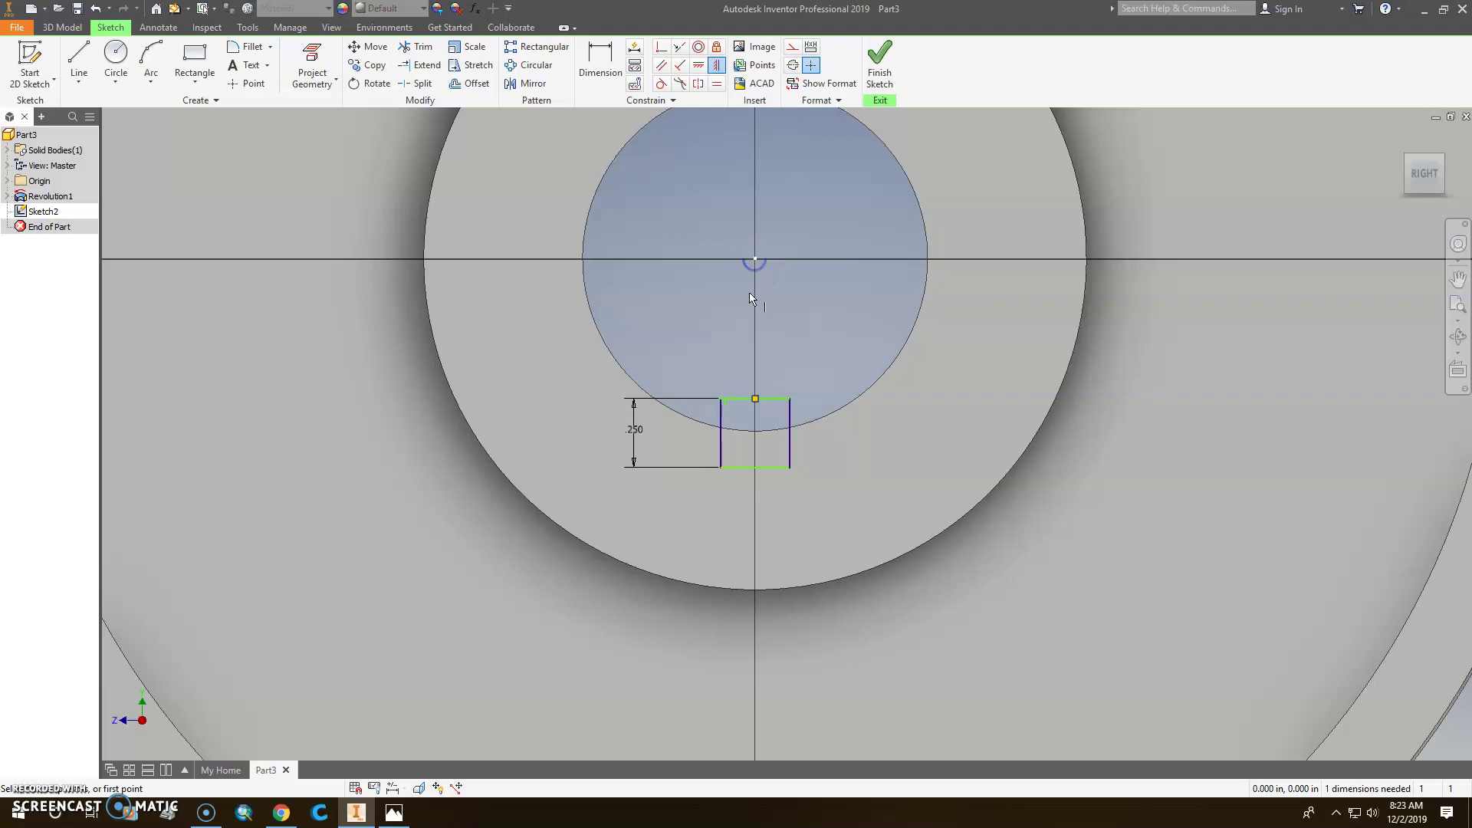
- Make the midpoint of the keyseat square's left side coincident with the bore circle and finish the sketch
{"action": "left_click", "coordinate": [661, 48]}
{"action": "left_click", "coordinate": [722, 434]}
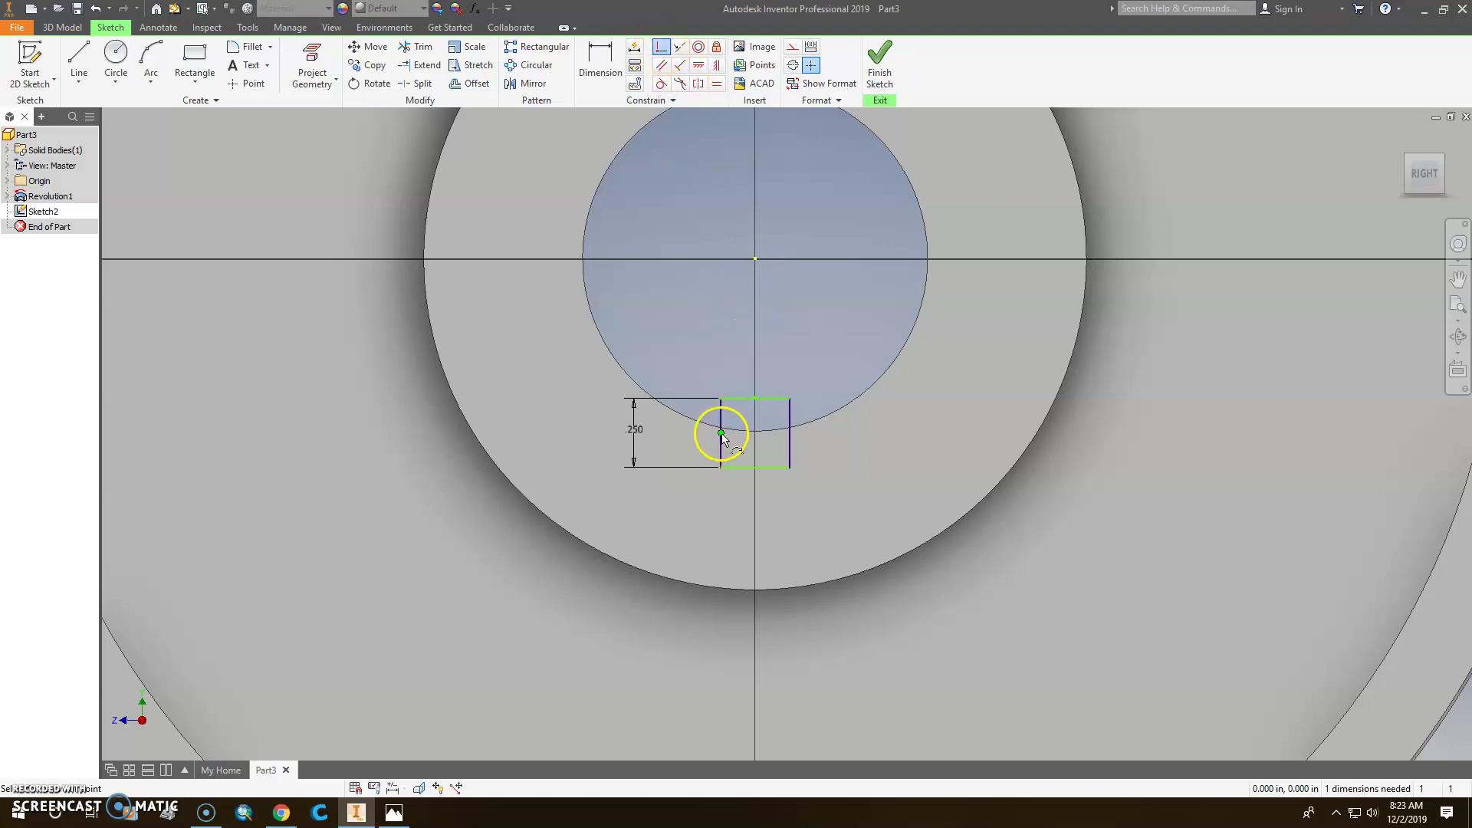
{"action": "left_click", "coordinate": [719, 431]}
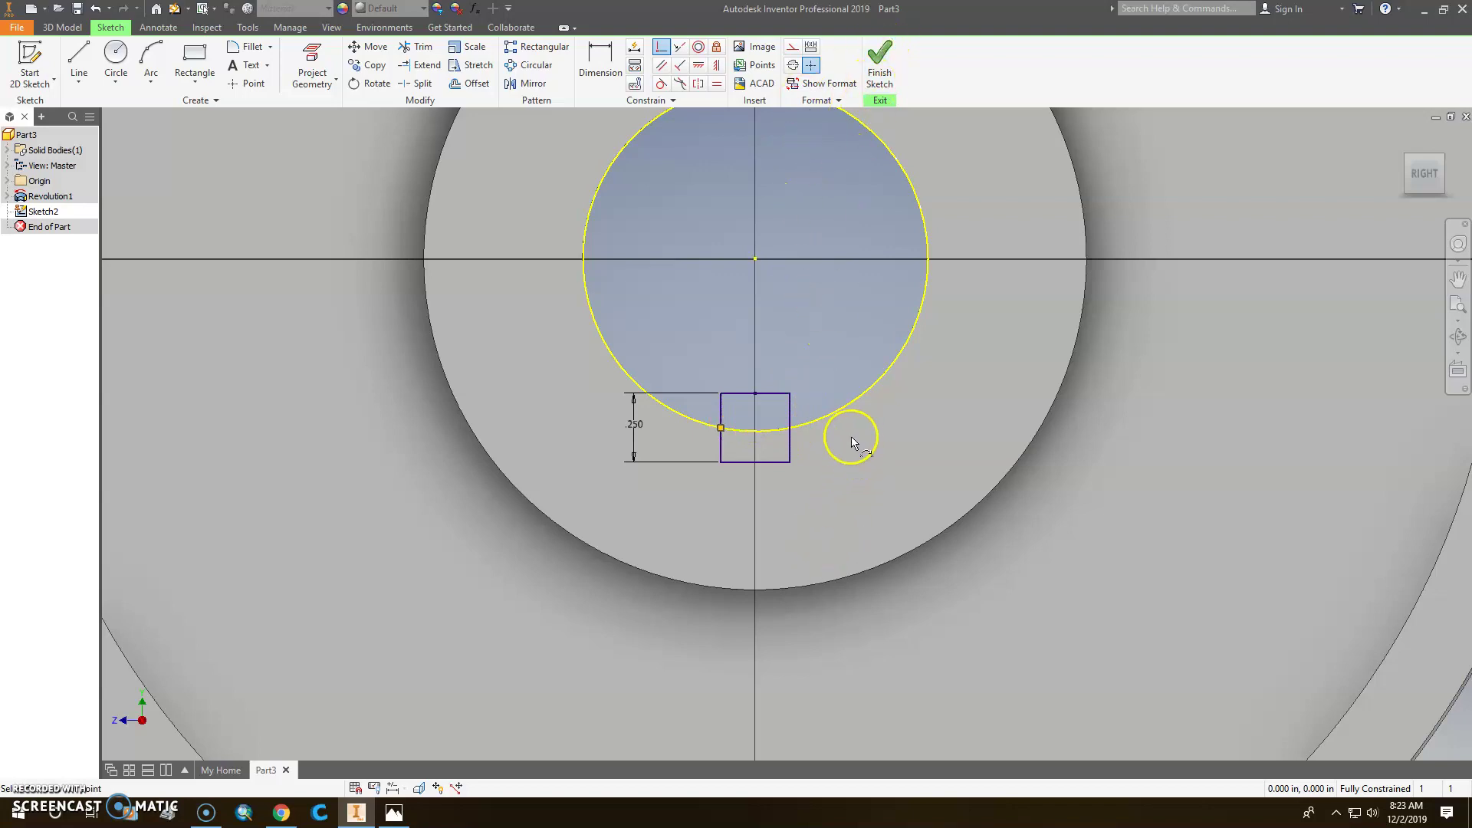
{"action": "left_click", "coordinate": [882, 59]}
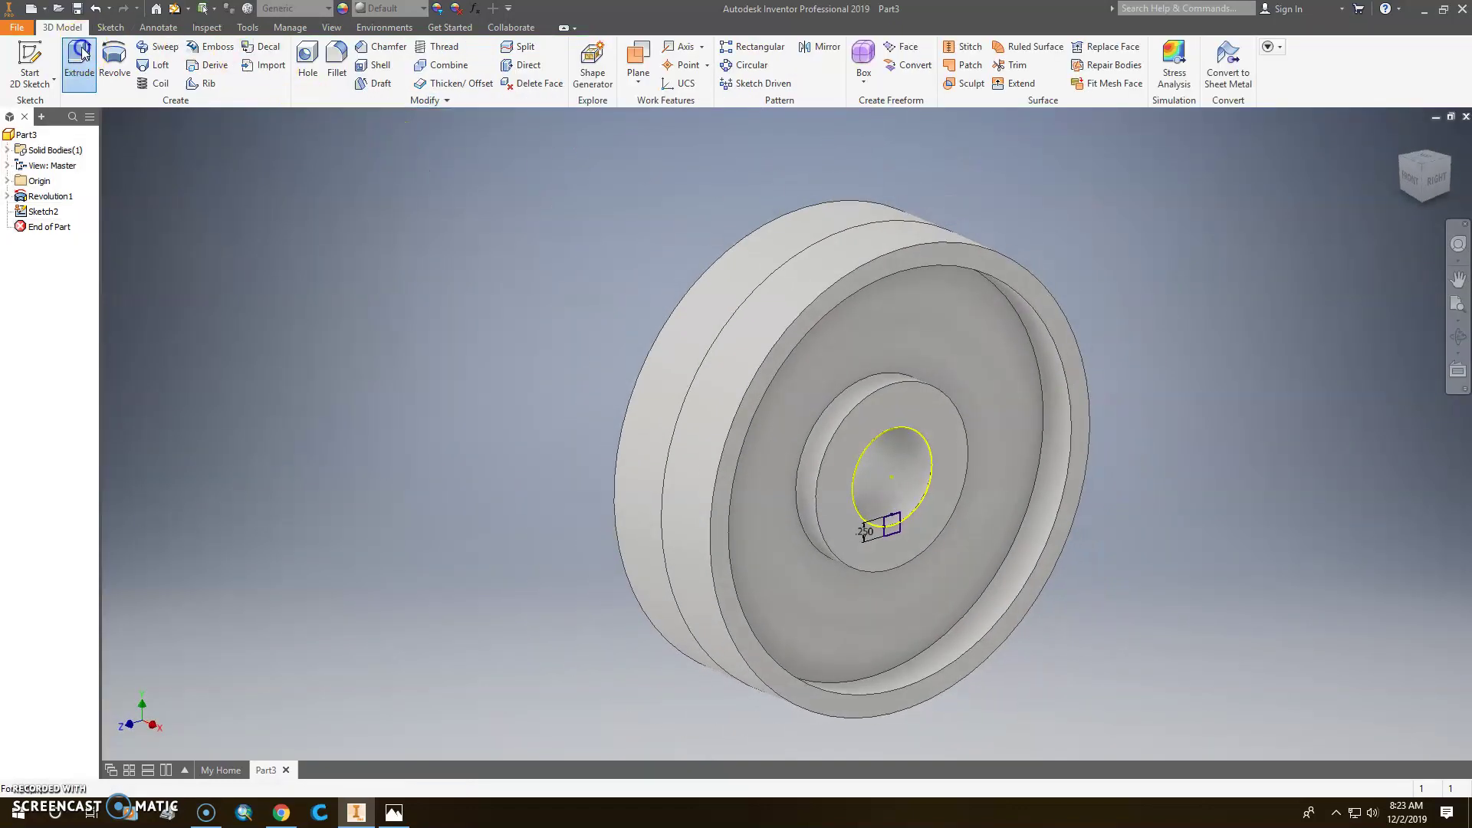
- Extrude the keyseat square as a cut through the whole hub, with the extents set to All
{"action": "left_click", "coordinate": [82, 54]}
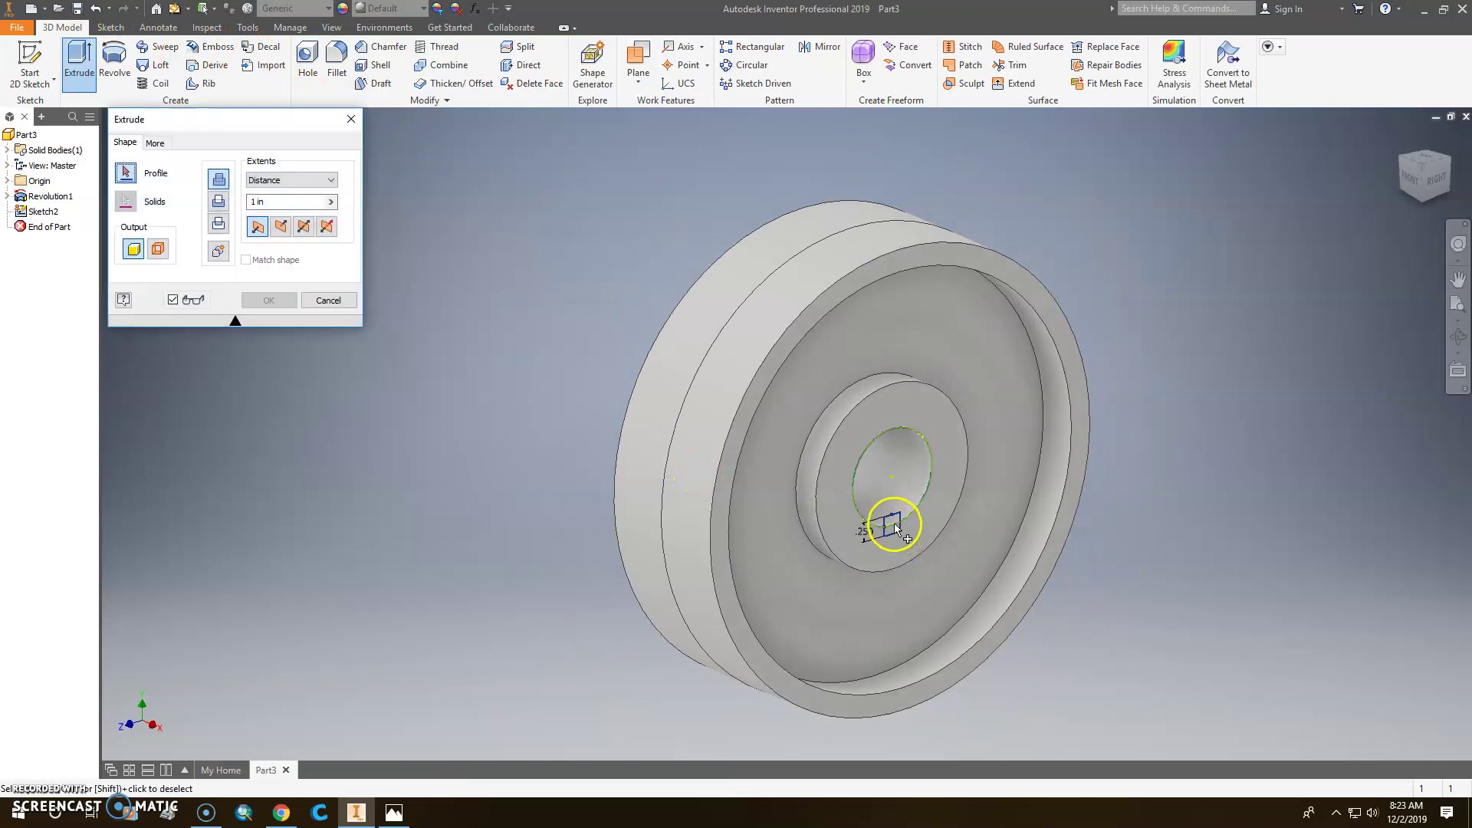
{"action": "left_click", "coordinate": [893, 527]}
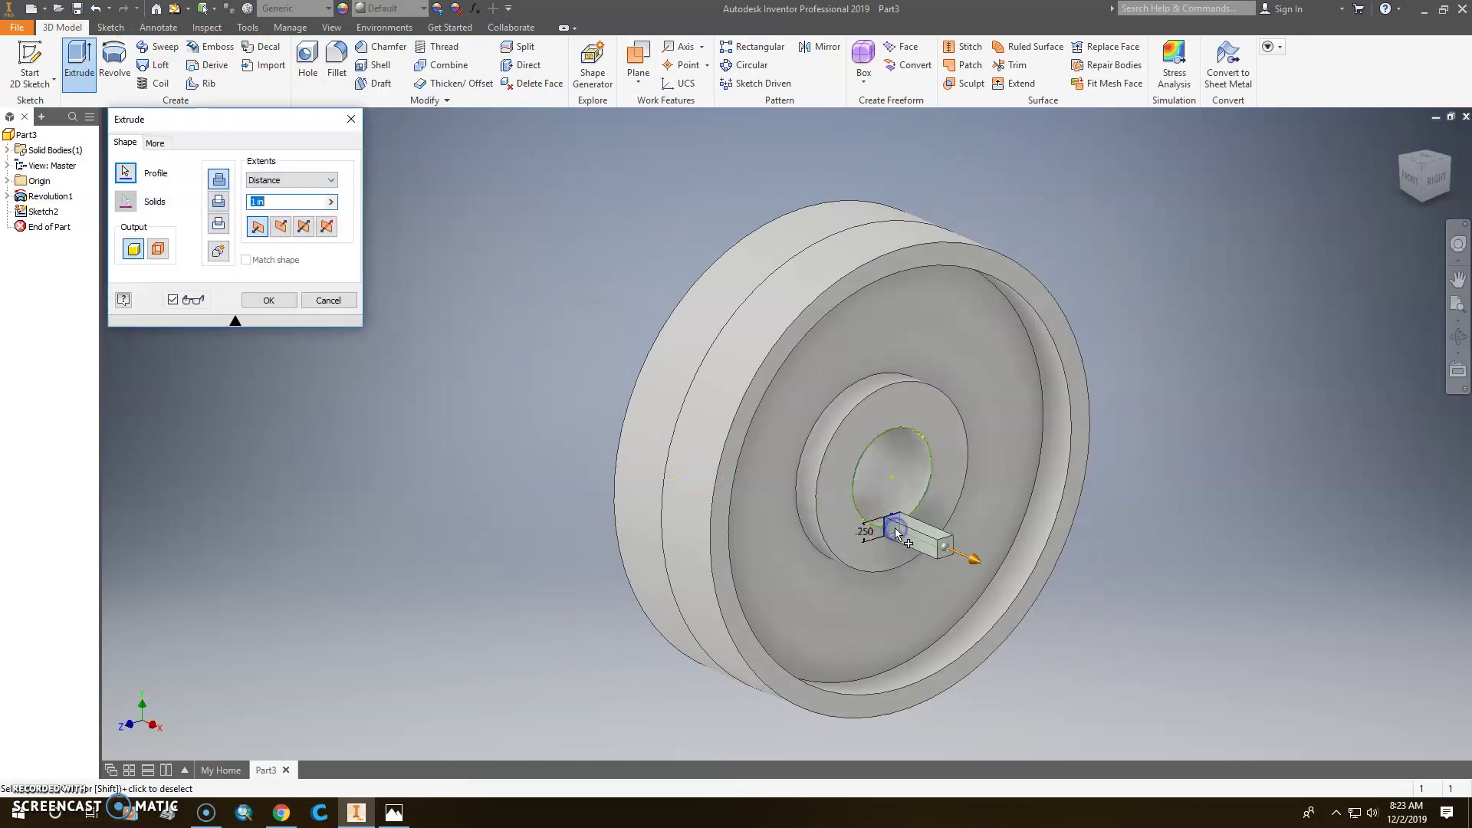
{"action": "left_click", "coordinate": [281, 225]}
{"action": "left_click", "coordinate": [292, 180]}
{"action": "left_click", "coordinate": [261, 233]}
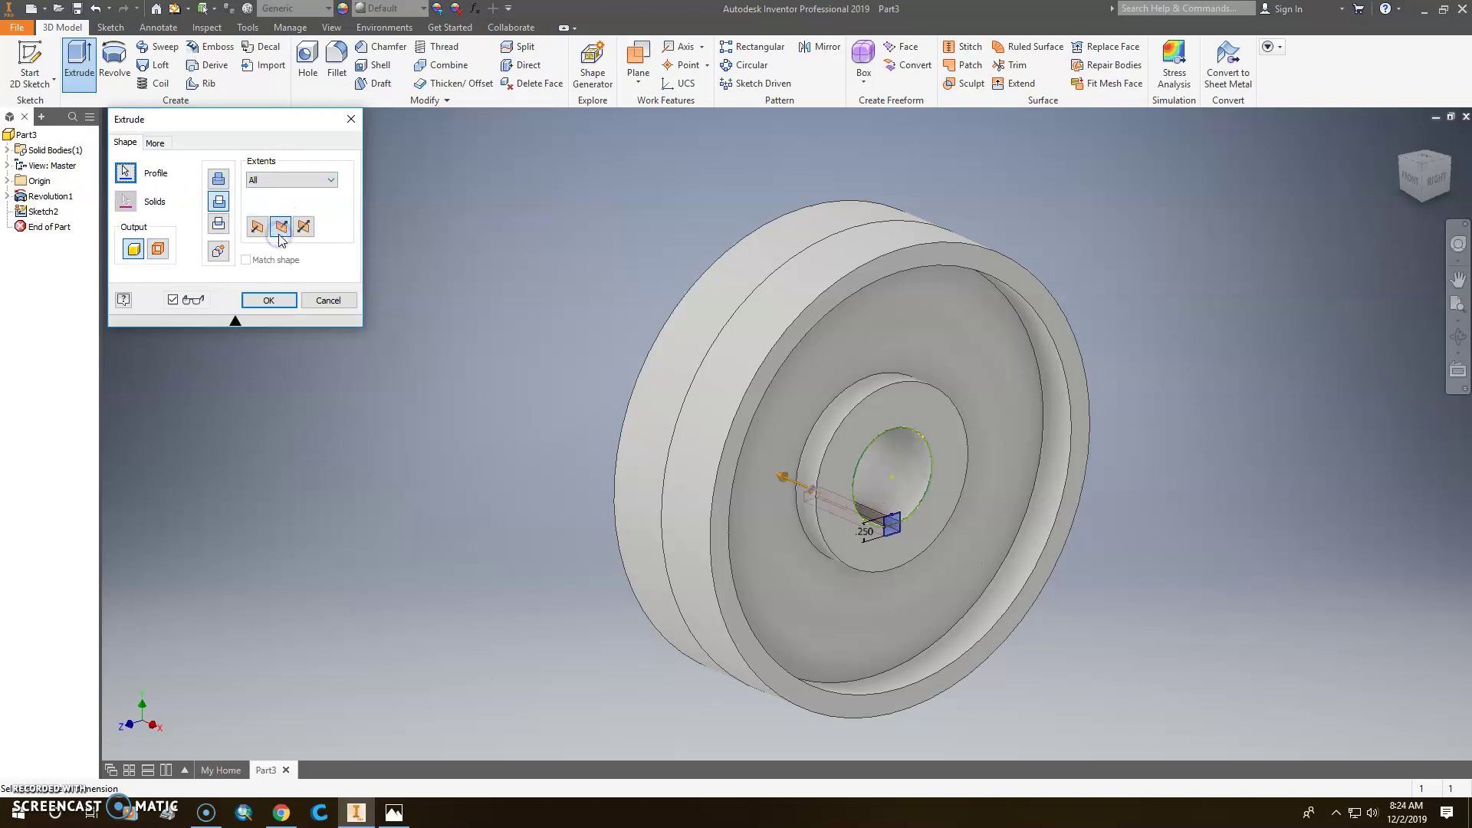
{"action": "left_click", "coordinate": [268, 300]}
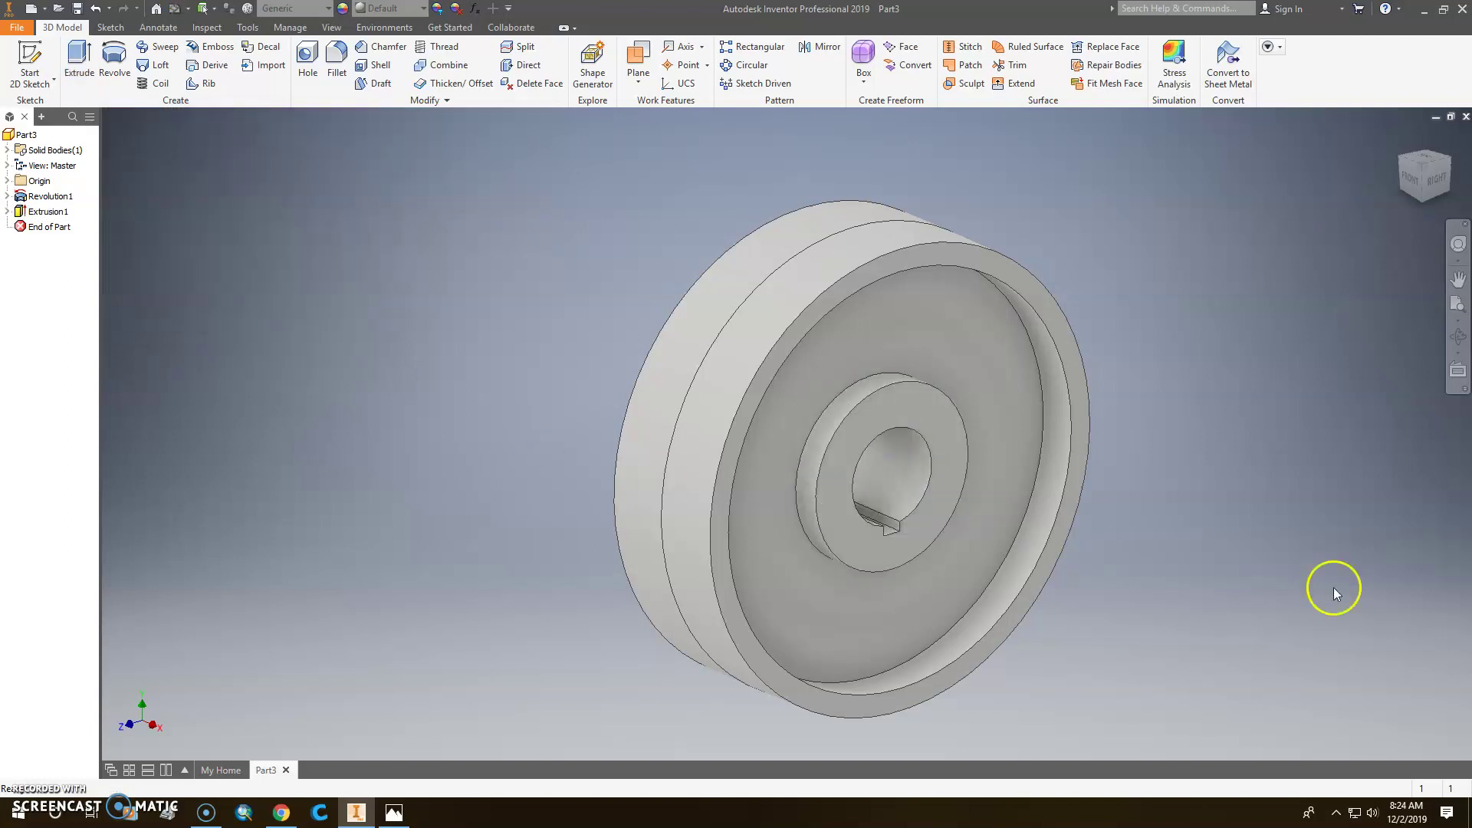
- Save the part as 284-4-83 FLAT BELT PULLEY, consulting the pulley reference image in Photos for the name
{"action": "left_click", "coordinate": [77, 9]}
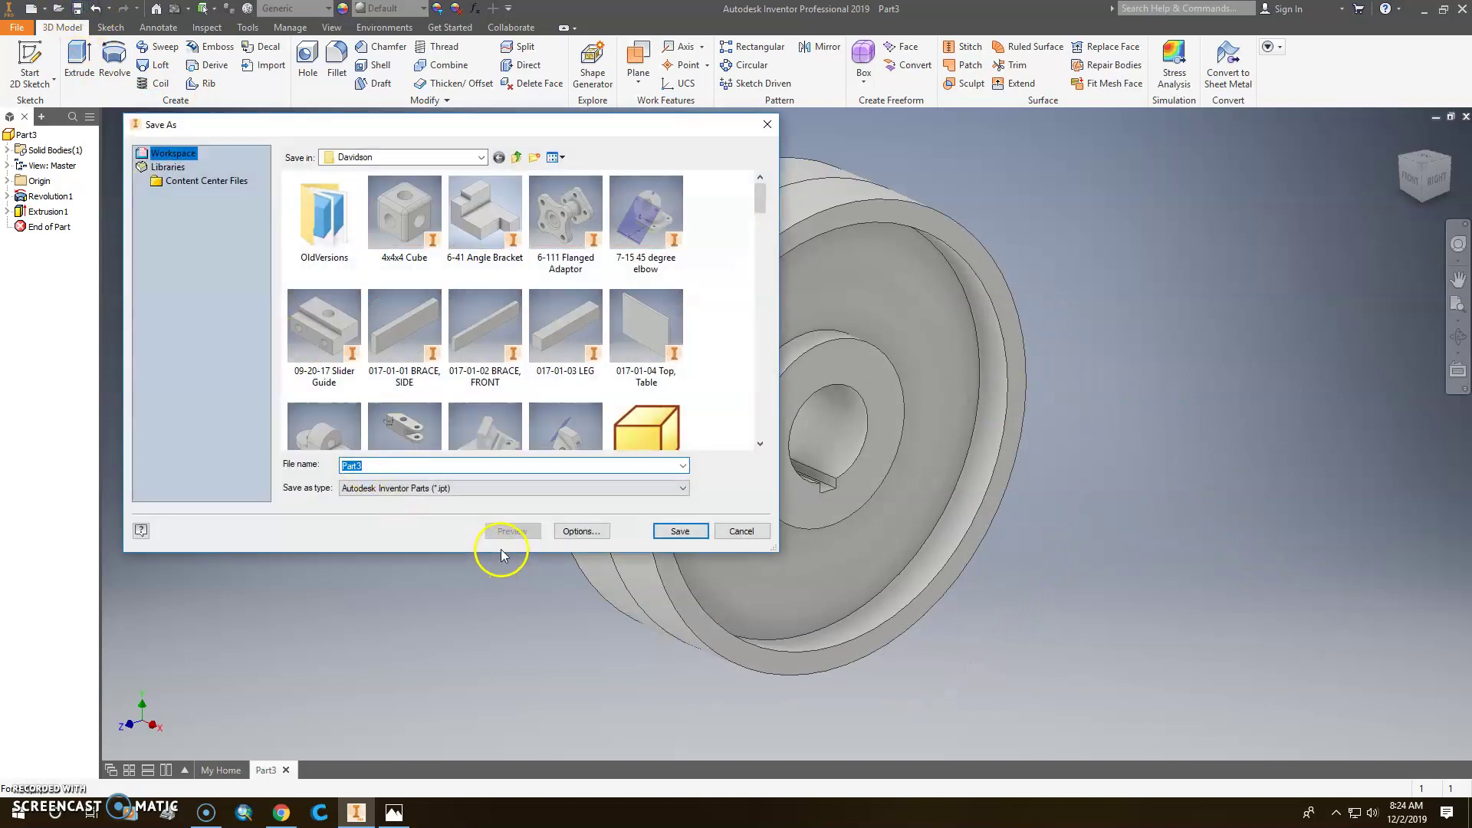
{"action": "left_click", "coordinate": [394, 812]}
{"action": "mouse_move", "coordinate": [10, 19]}
{"action": "left_mouse_down"}
{"action": "mouse_move", "coordinate": [34, 16]}
{"action": "mouse_move", "coordinate": [21, 30]}
{"action": "left_mouse_up"}
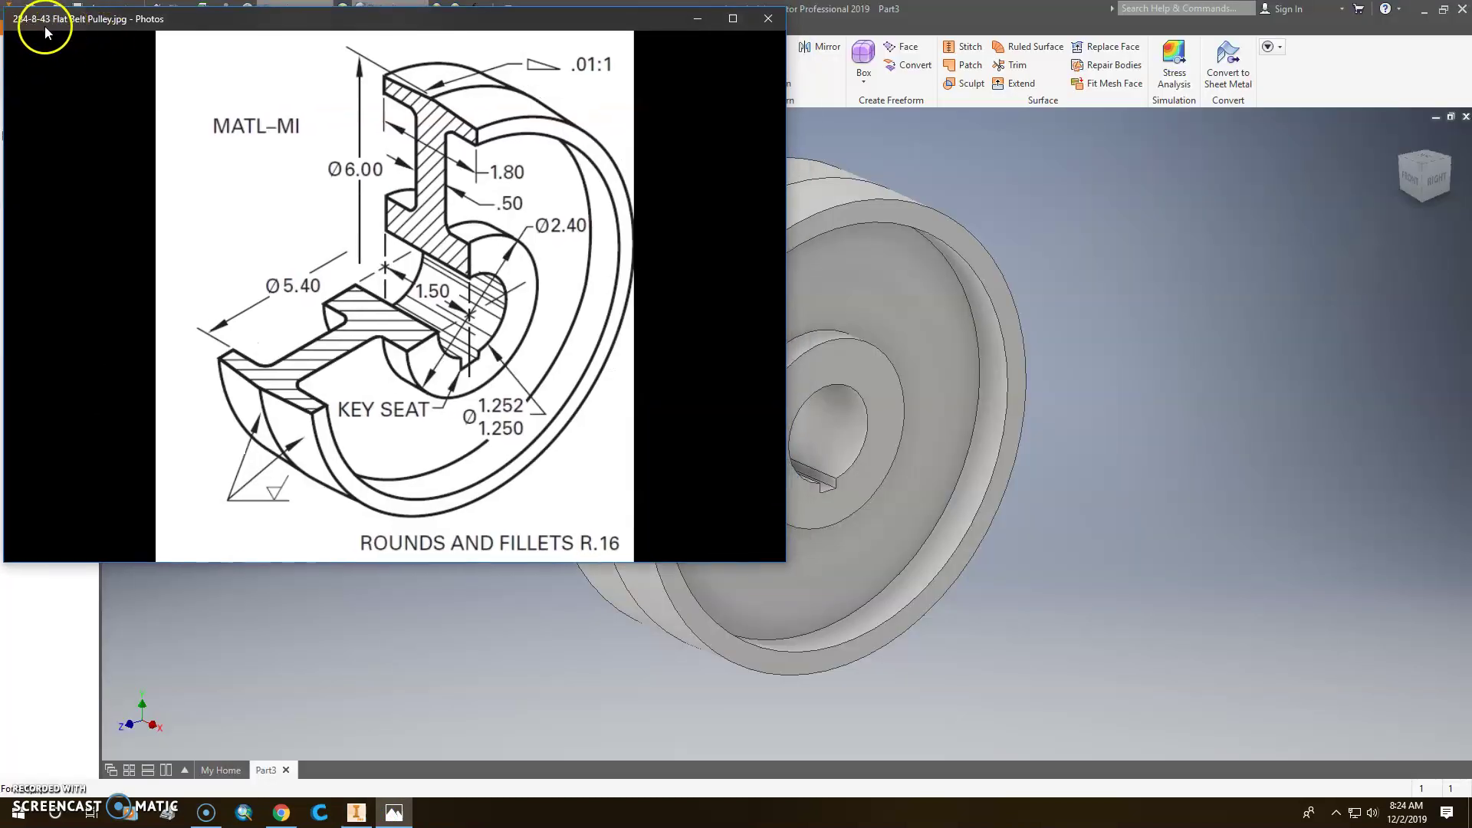
{"action": "left_click", "coordinate": [356, 814]}
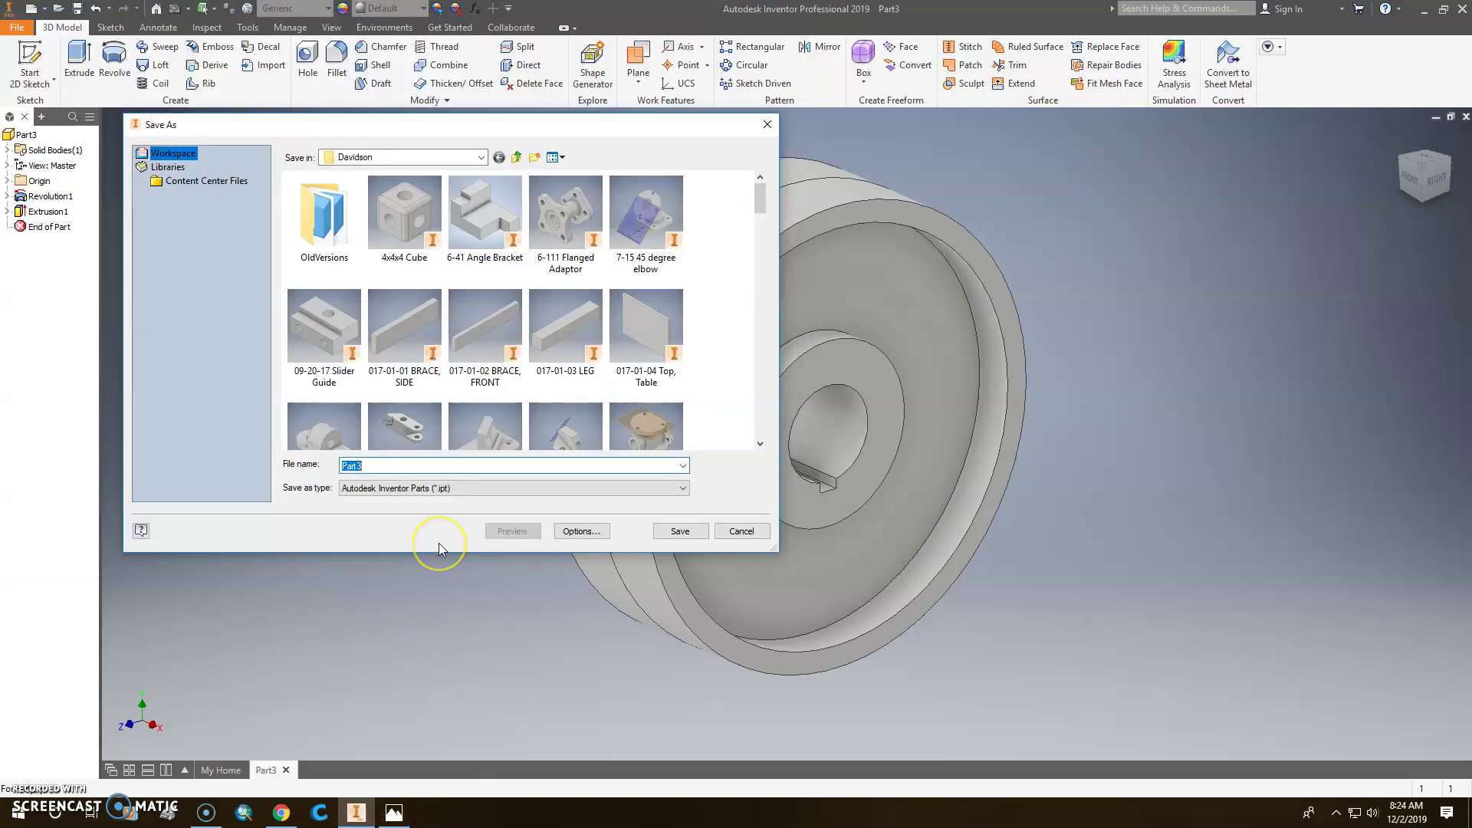
{"action": "type", "text": "284"}
{"action": "type", "text": "-4-83 FLAT BELT PULLEY"}
{"action": "left_click", "coordinate": [676, 532]}
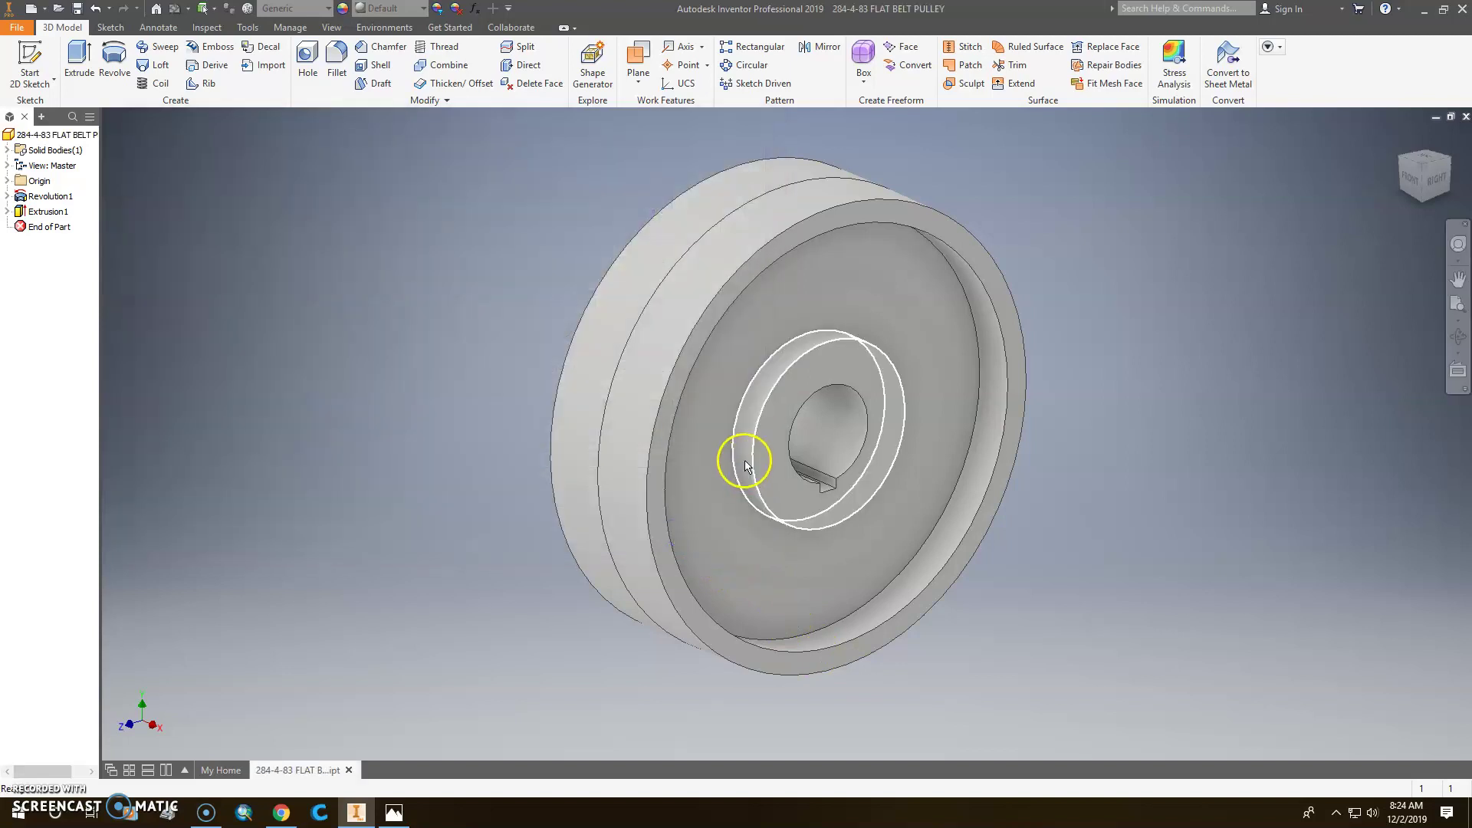
- Create a new drawing from the English ANSI (in).idw template
{"action": "left_click", "coordinate": [53, 134]}
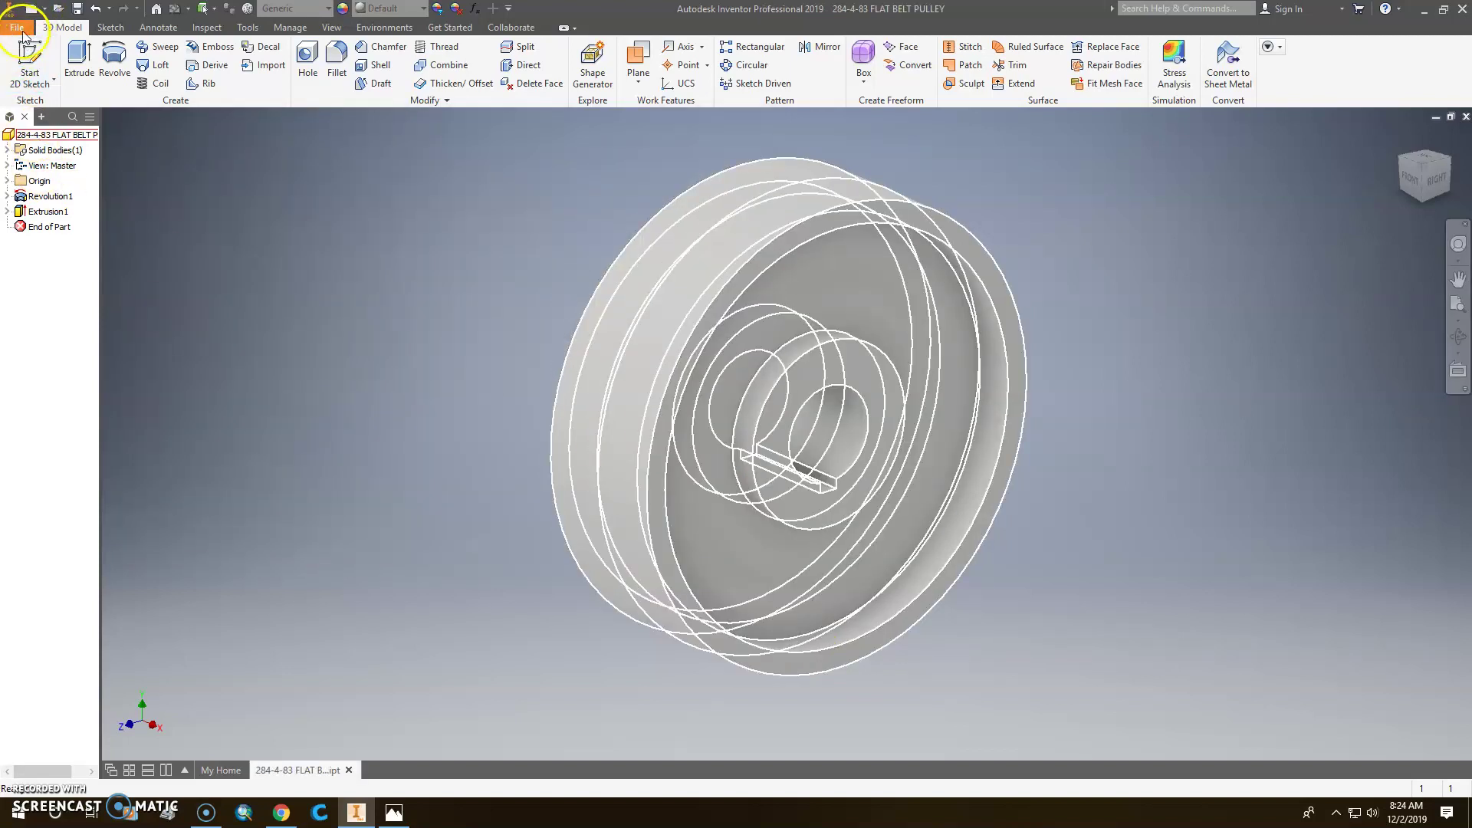
{"action": "left_click", "coordinate": [18, 28]}
{"action": "left_click", "coordinate": [35, 80]}
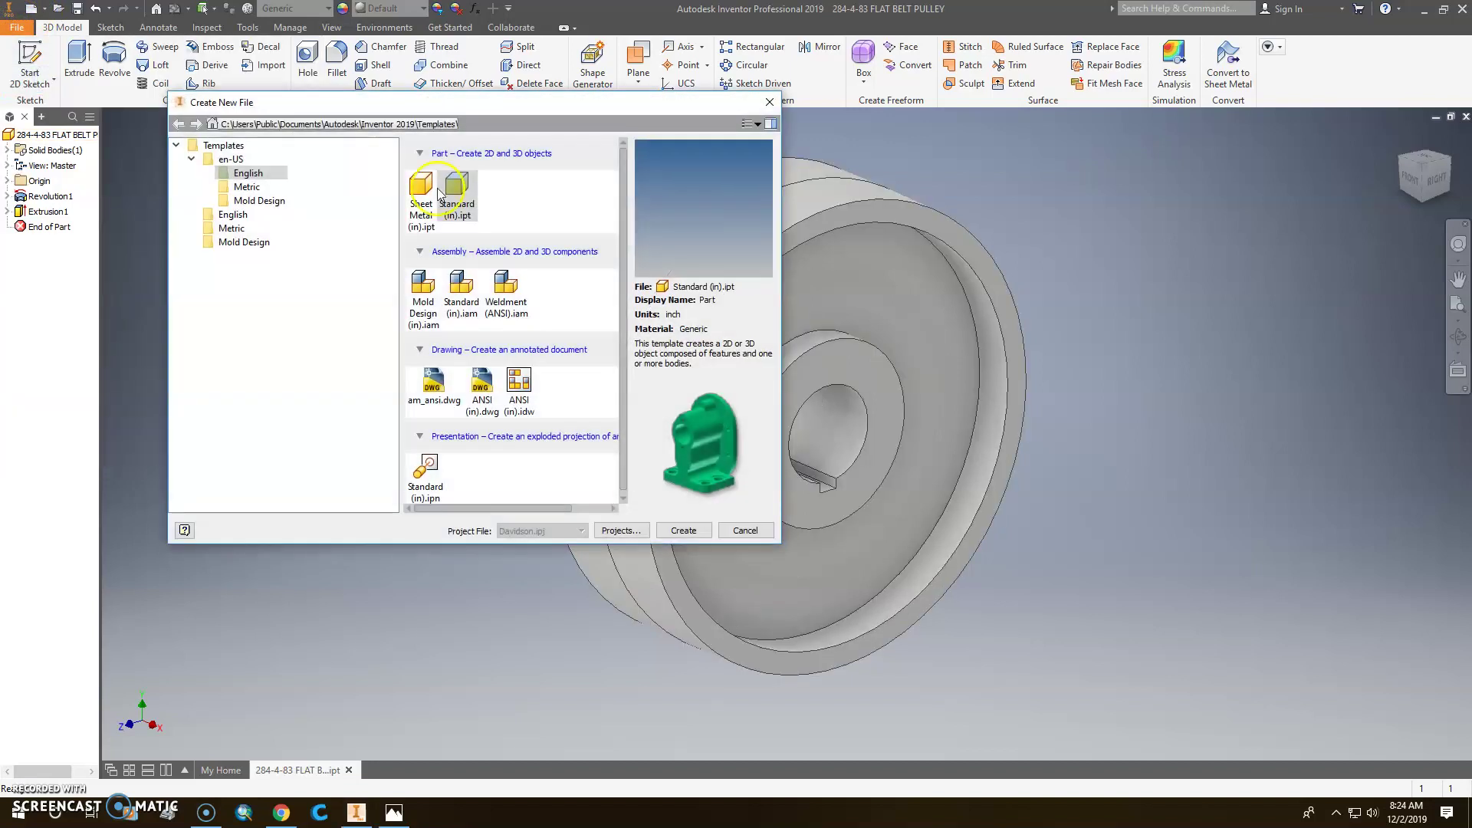
{"action": "left_click", "coordinate": [518, 381]}
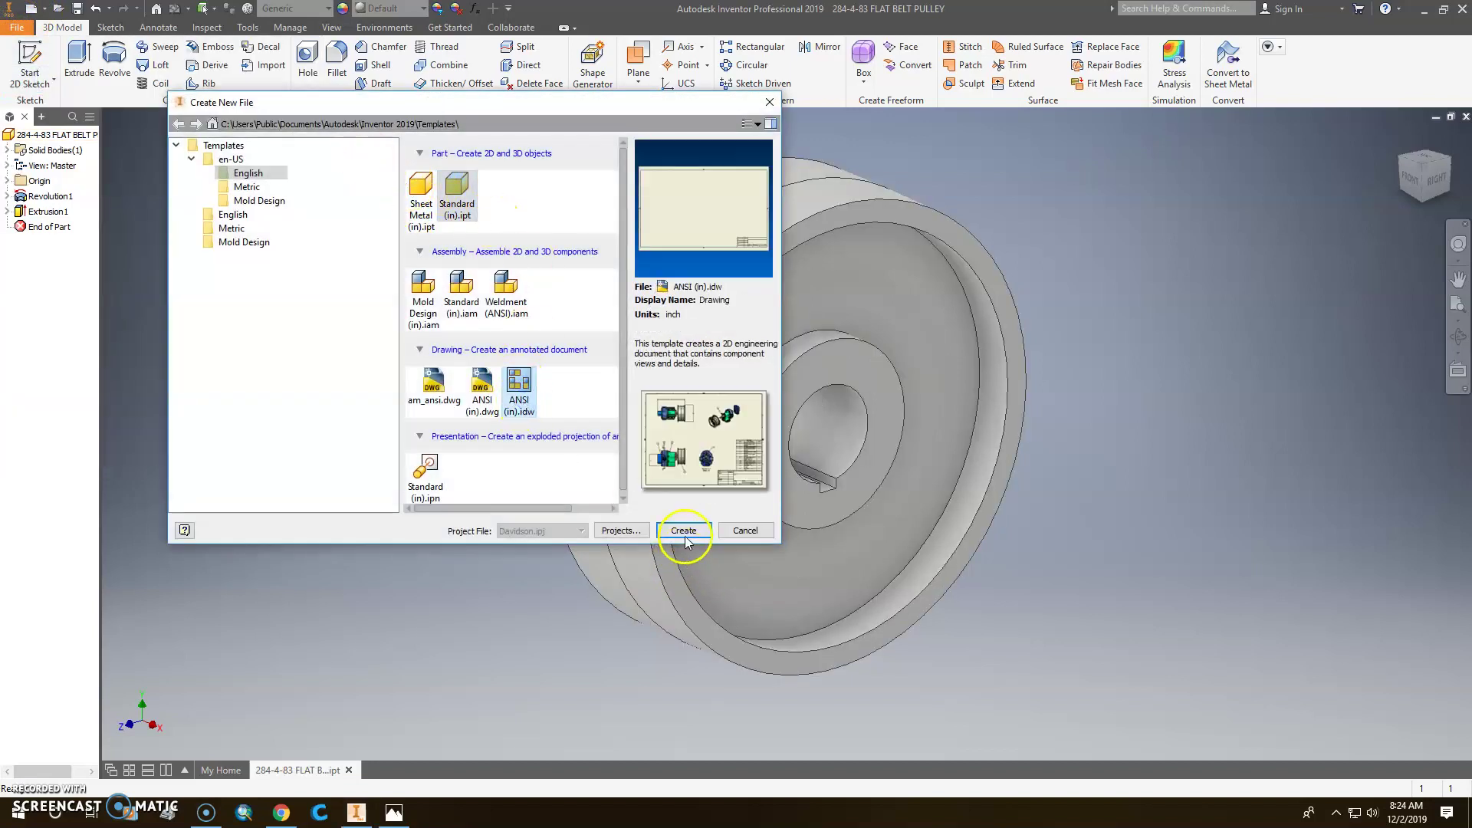
{"action": "left_click", "coordinate": [684, 530]}
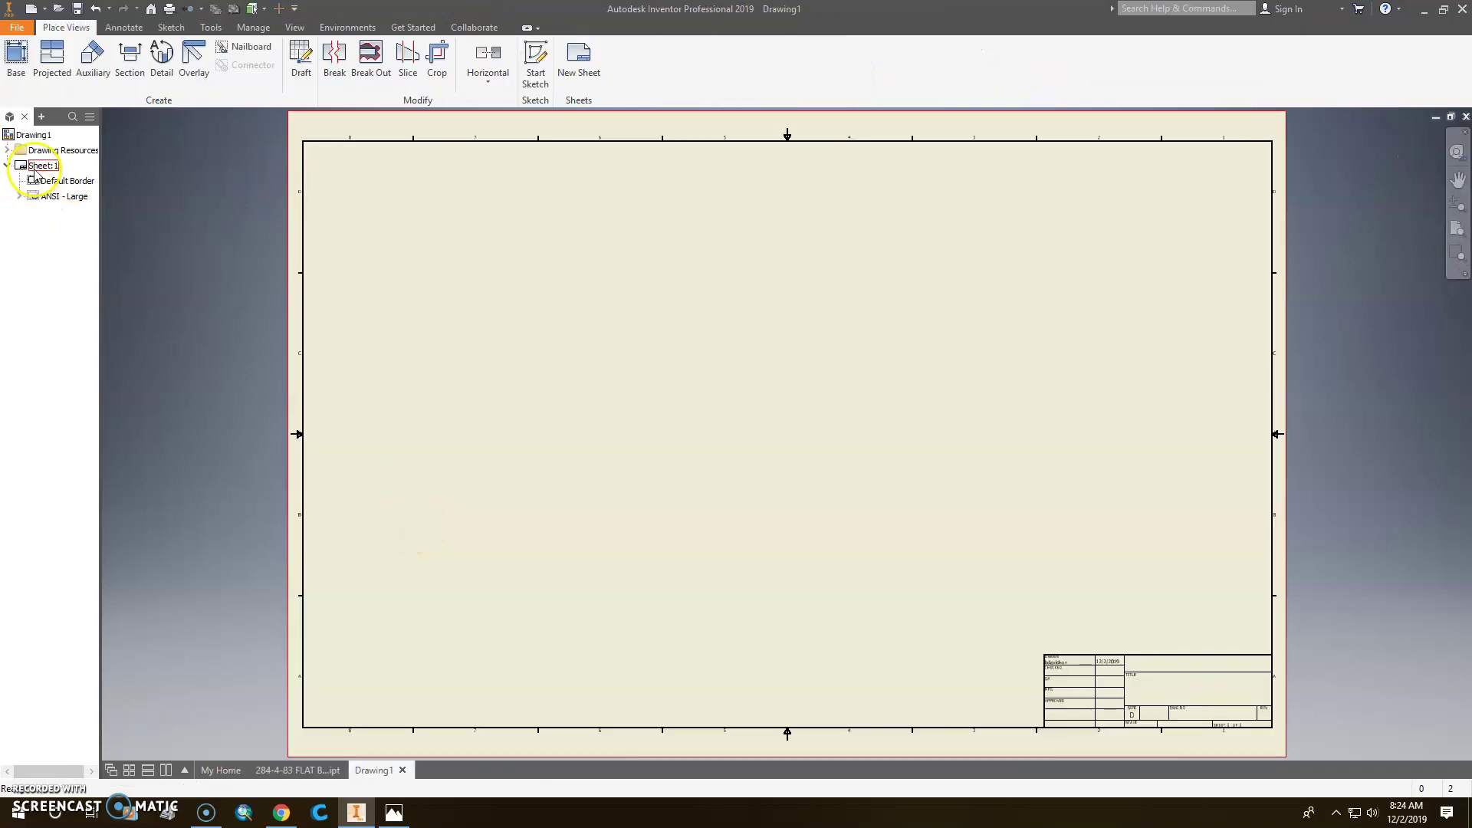
- Change the drawing sheet's size to C, keeping landscape orientation
{"action": "right_click", "coordinate": [40, 166]}
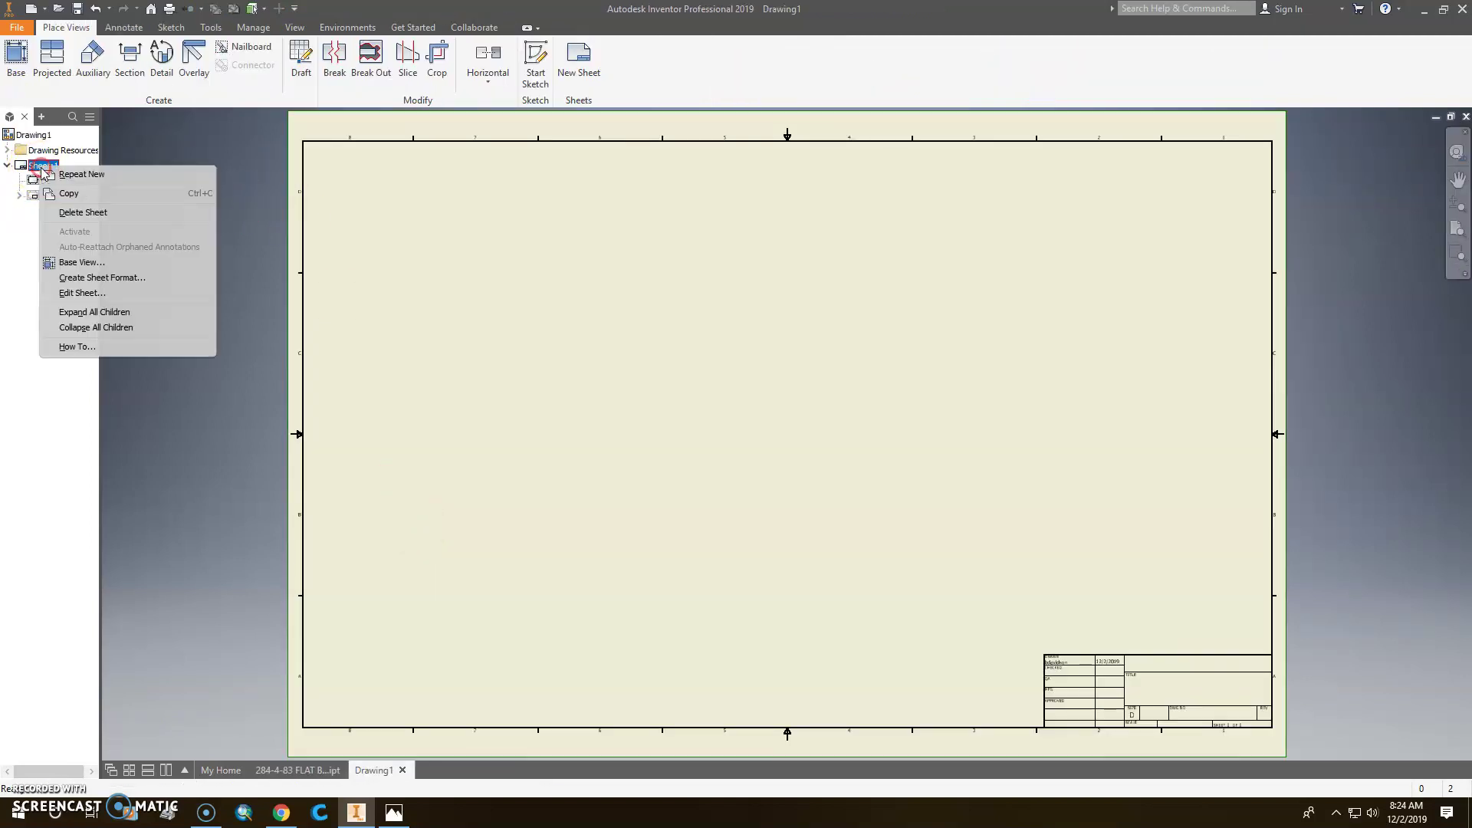
{"action": "left_click", "coordinate": [83, 293]}
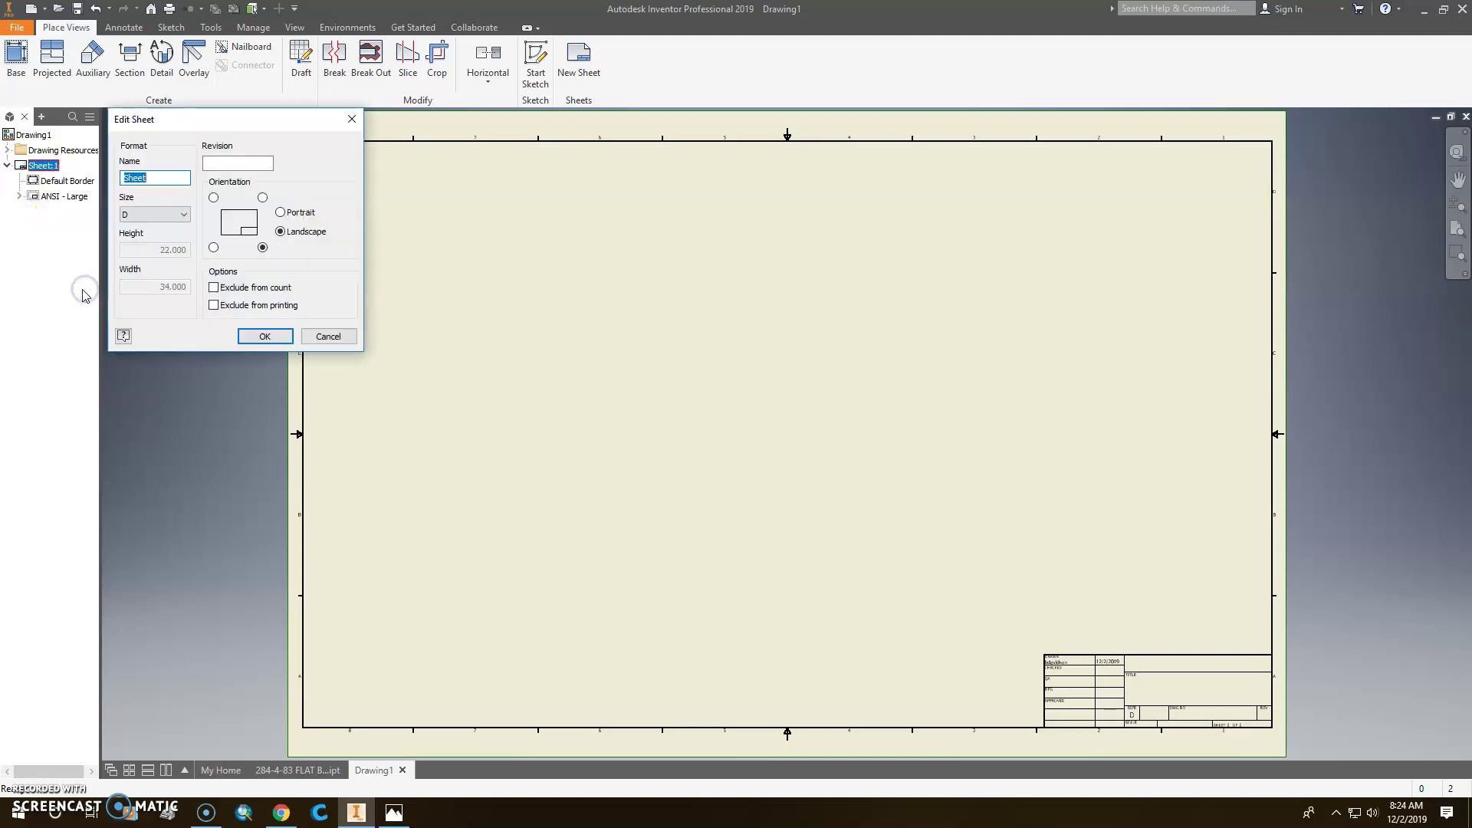
{"action": "left_click", "coordinate": [189, 216]}
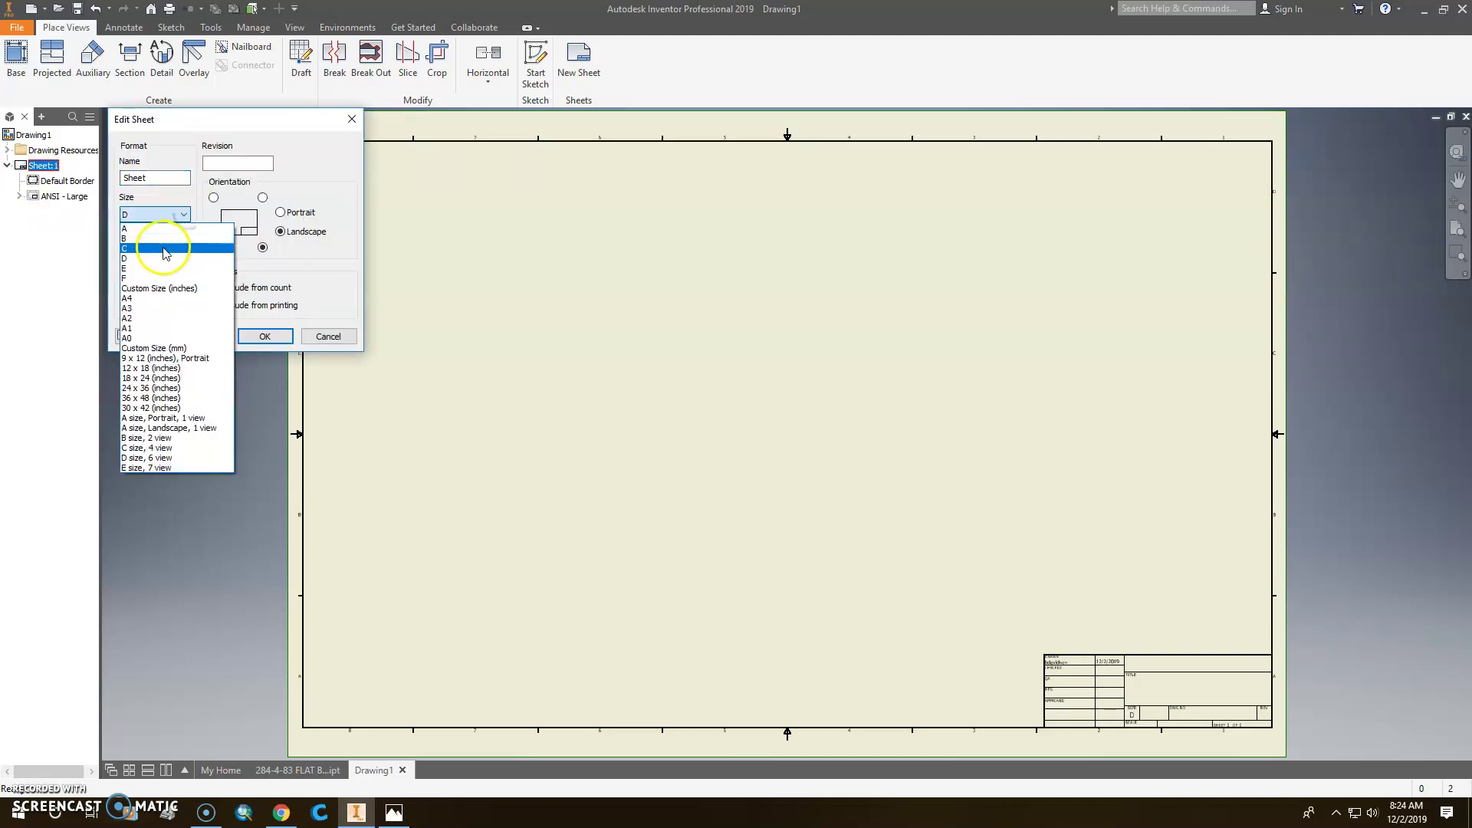
{"action": "left_click", "coordinate": [163, 249]}
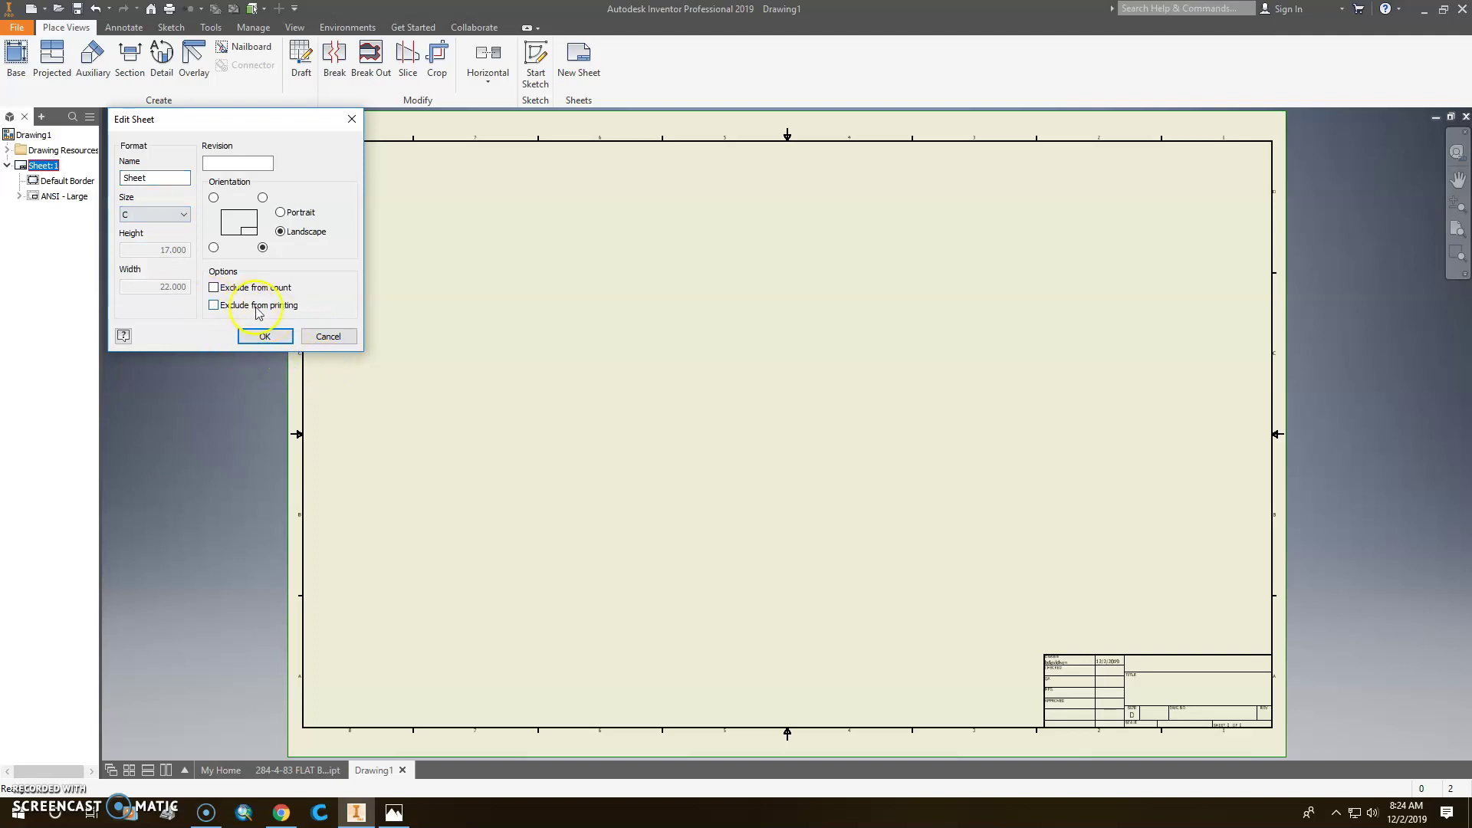
{"action": "left_click", "coordinate": [270, 339]}
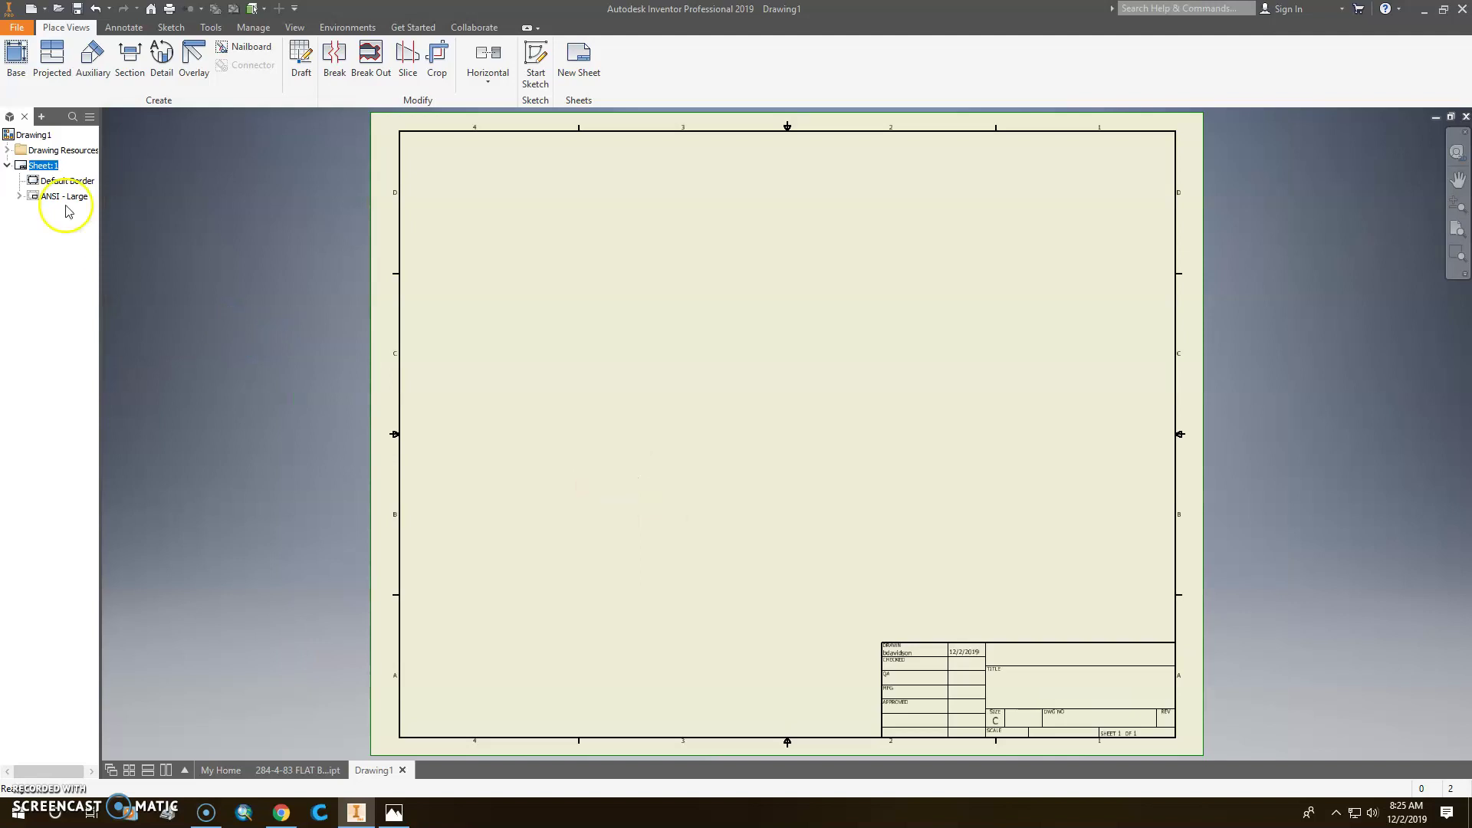
{"action": "left_click", "coordinate": [16, 58]}
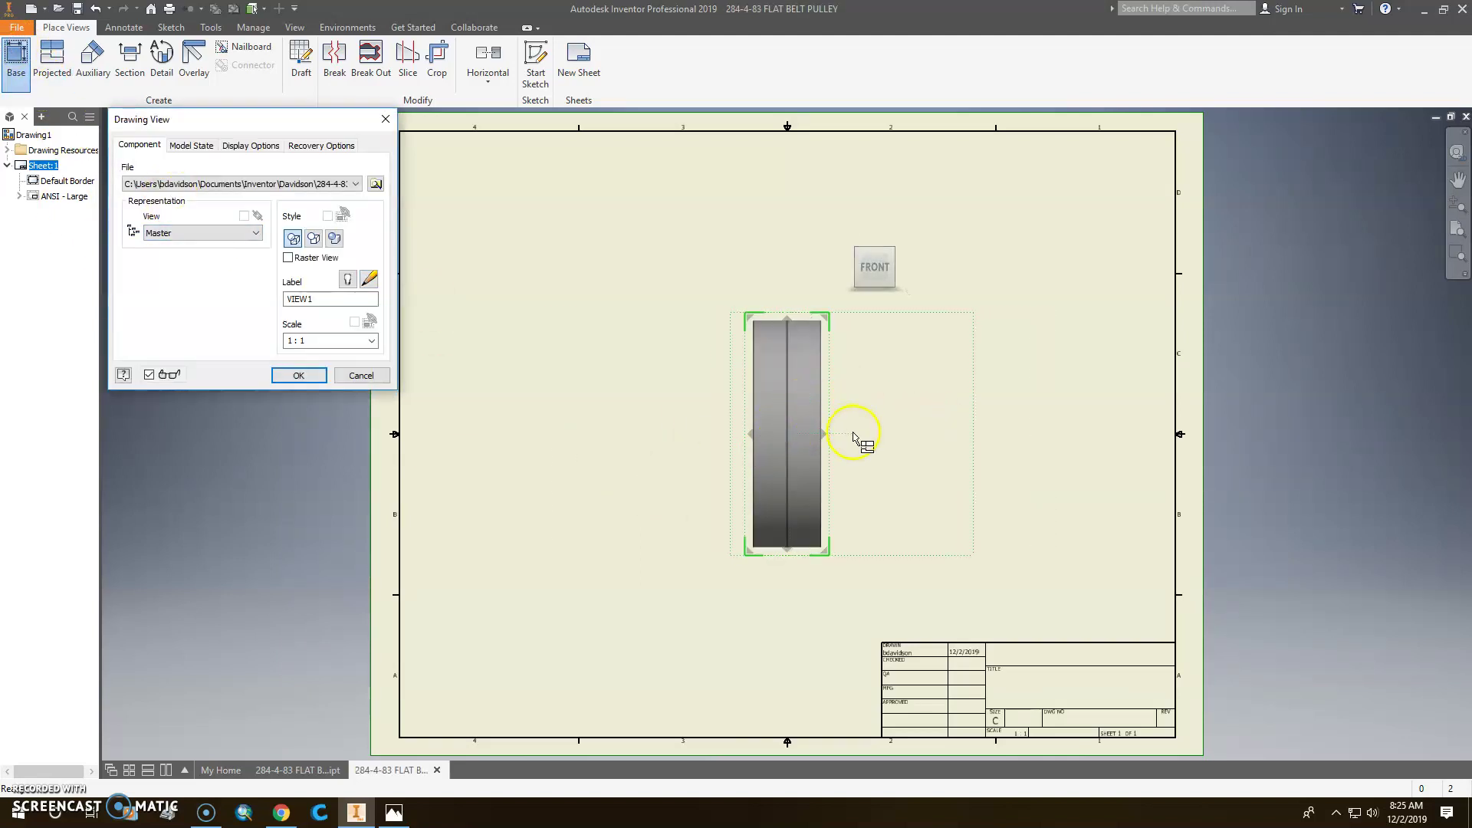
{"action": "left_click", "coordinate": [905, 269]}
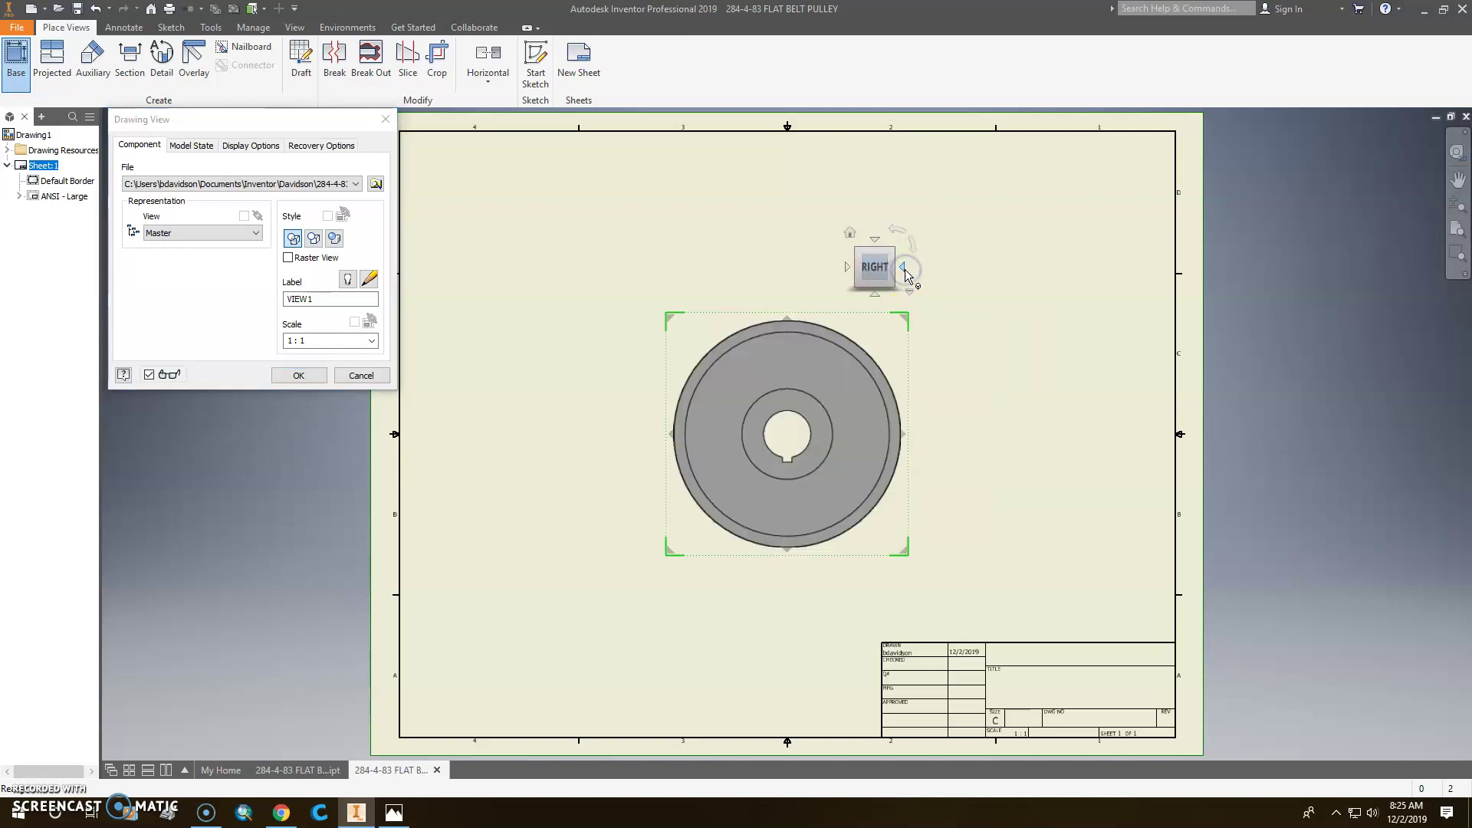
{"action": "left_click_drag", "start_coordinate": [851, 460], "coordinate": [718, 435]}
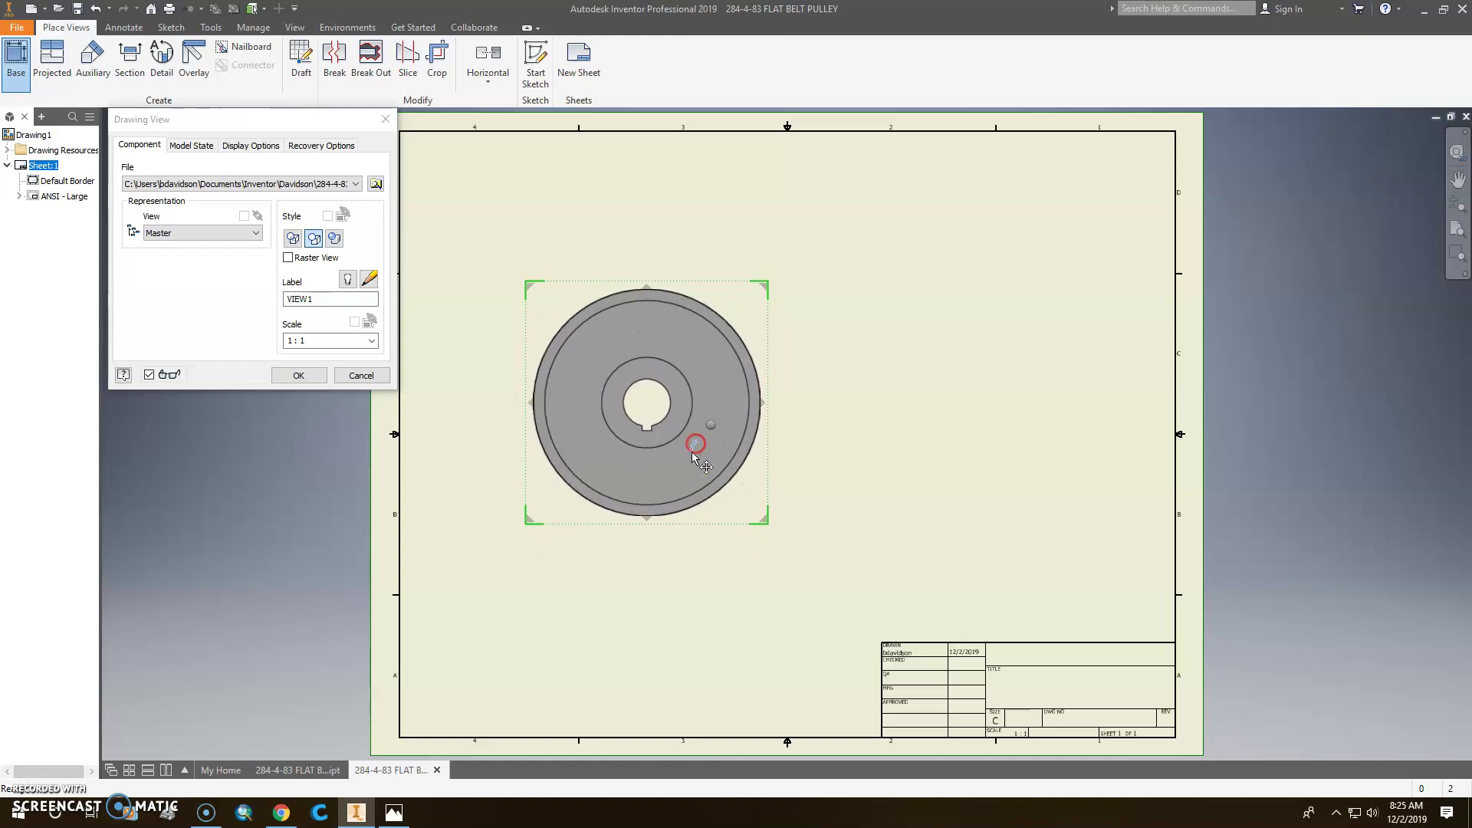
{"action": "key", "text": "Escape"}
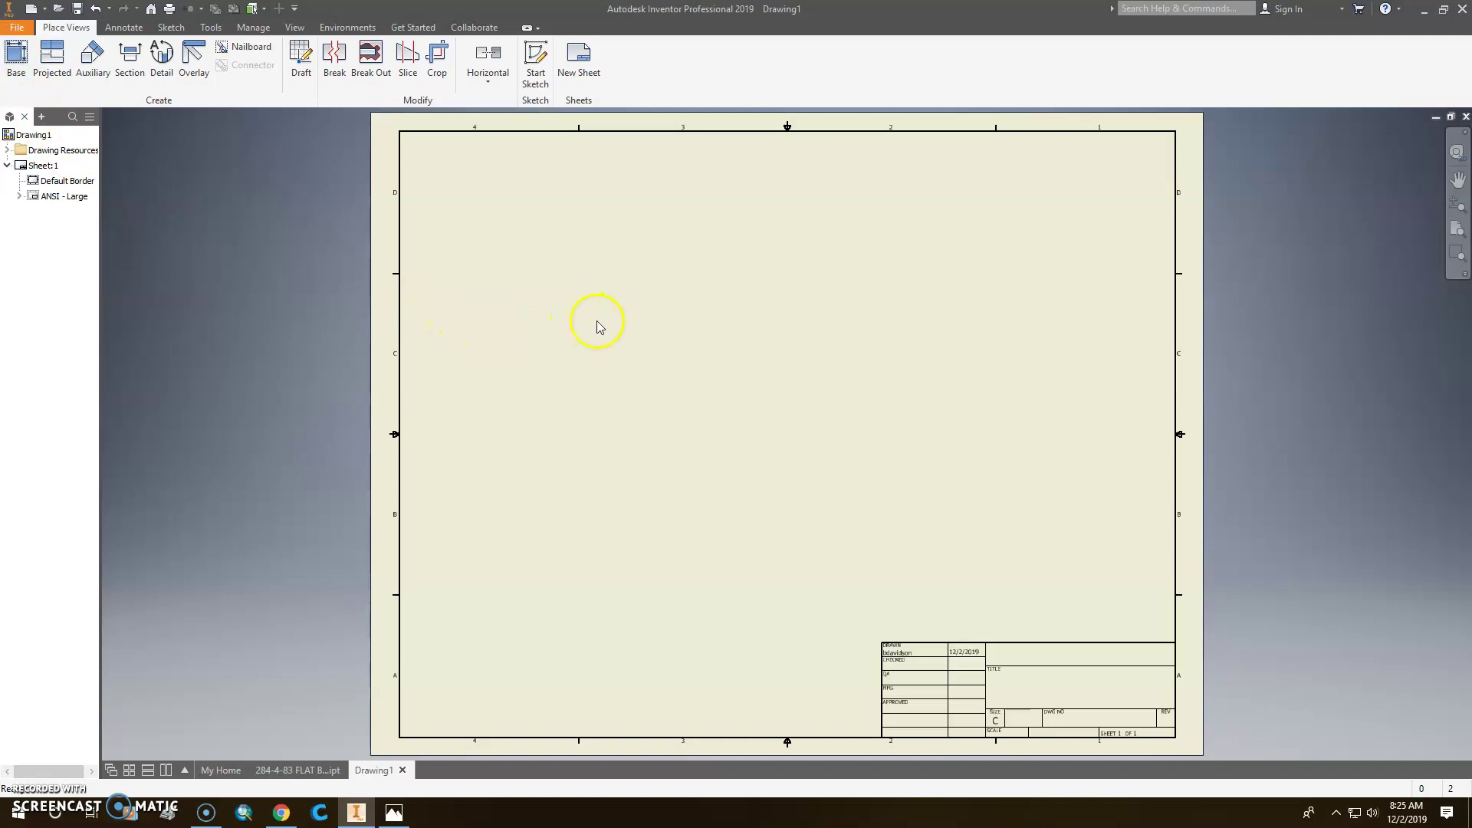
- Place a 1:1 base view of the pulley in the Right orientation on the sheet's left half, with hidden lines removed
{"action": "left_click", "coordinate": [16, 53]}
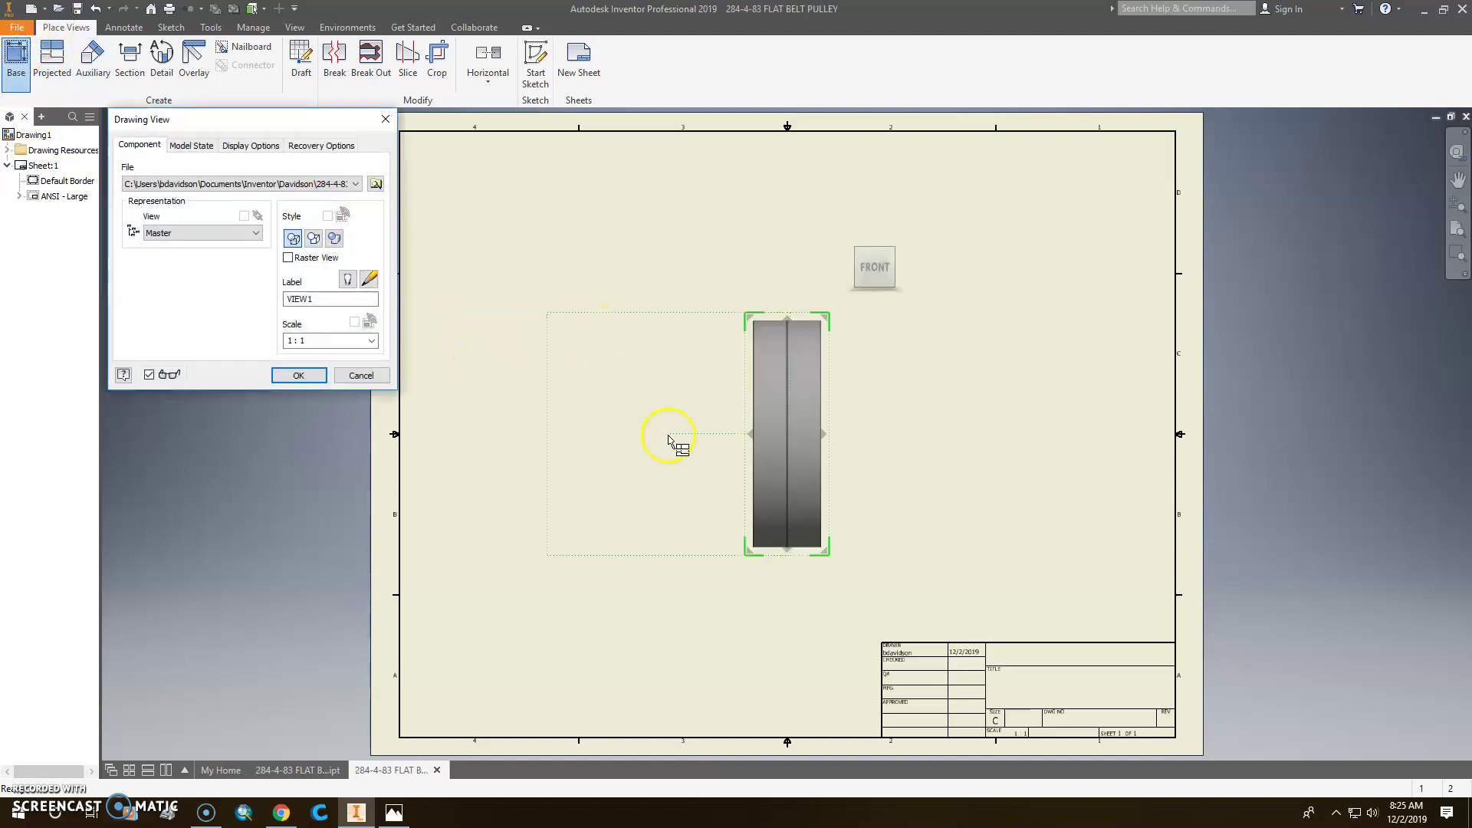
{"action": "left_click", "coordinate": [903, 267]}
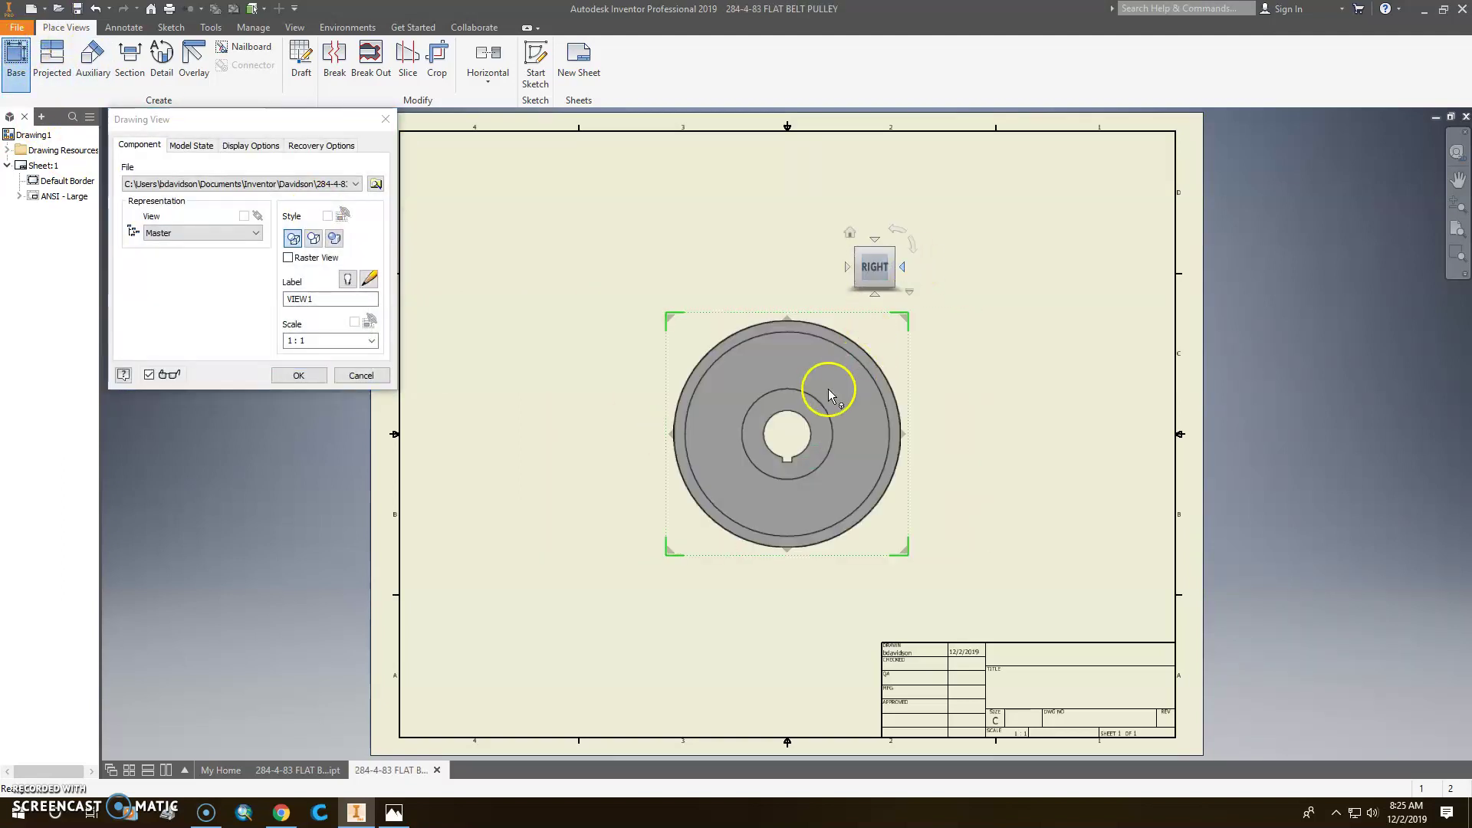
{"action": "left_click_drag", "start_coordinate": [905, 405], "coordinate": [752, 391]}
{"action": "left_click", "coordinate": [565, 308]}
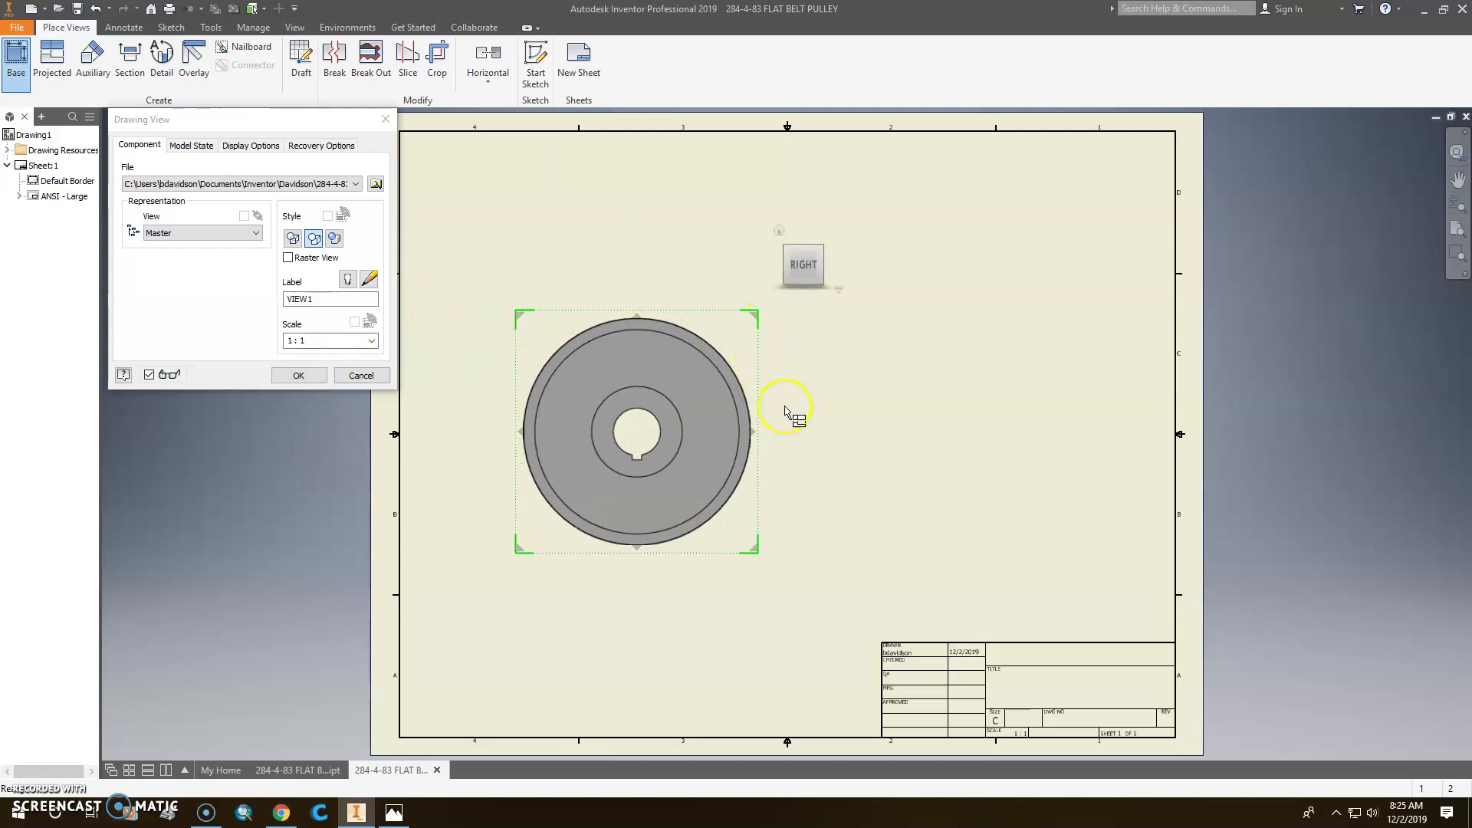
{"action": "left_click", "coordinate": [299, 376]}
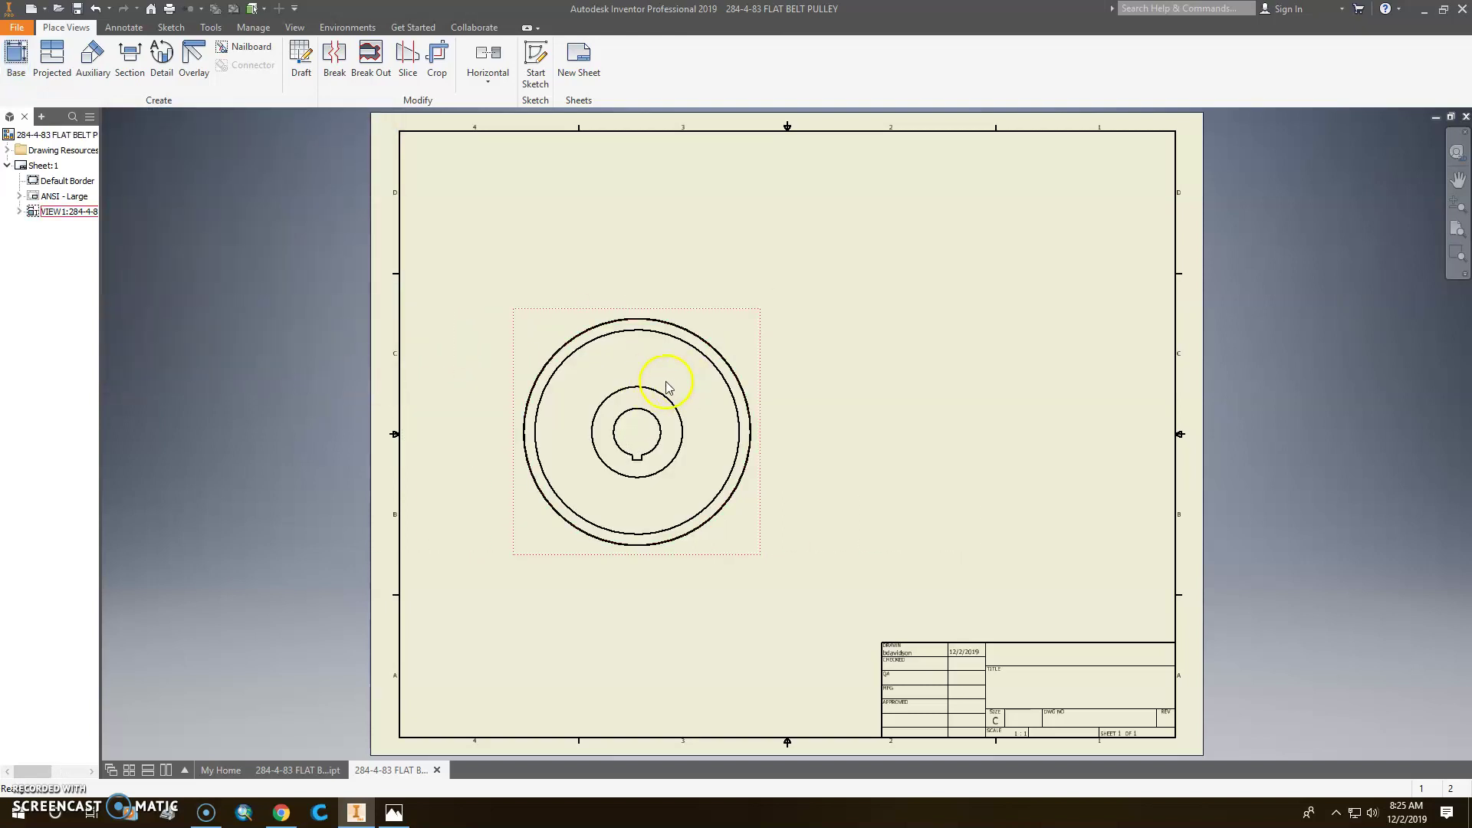
- Create a full-depth 1:1 section view along a vertical line through the pulley's center, placed right of the base view
{"action": "left_click", "coordinate": [132, 63]}
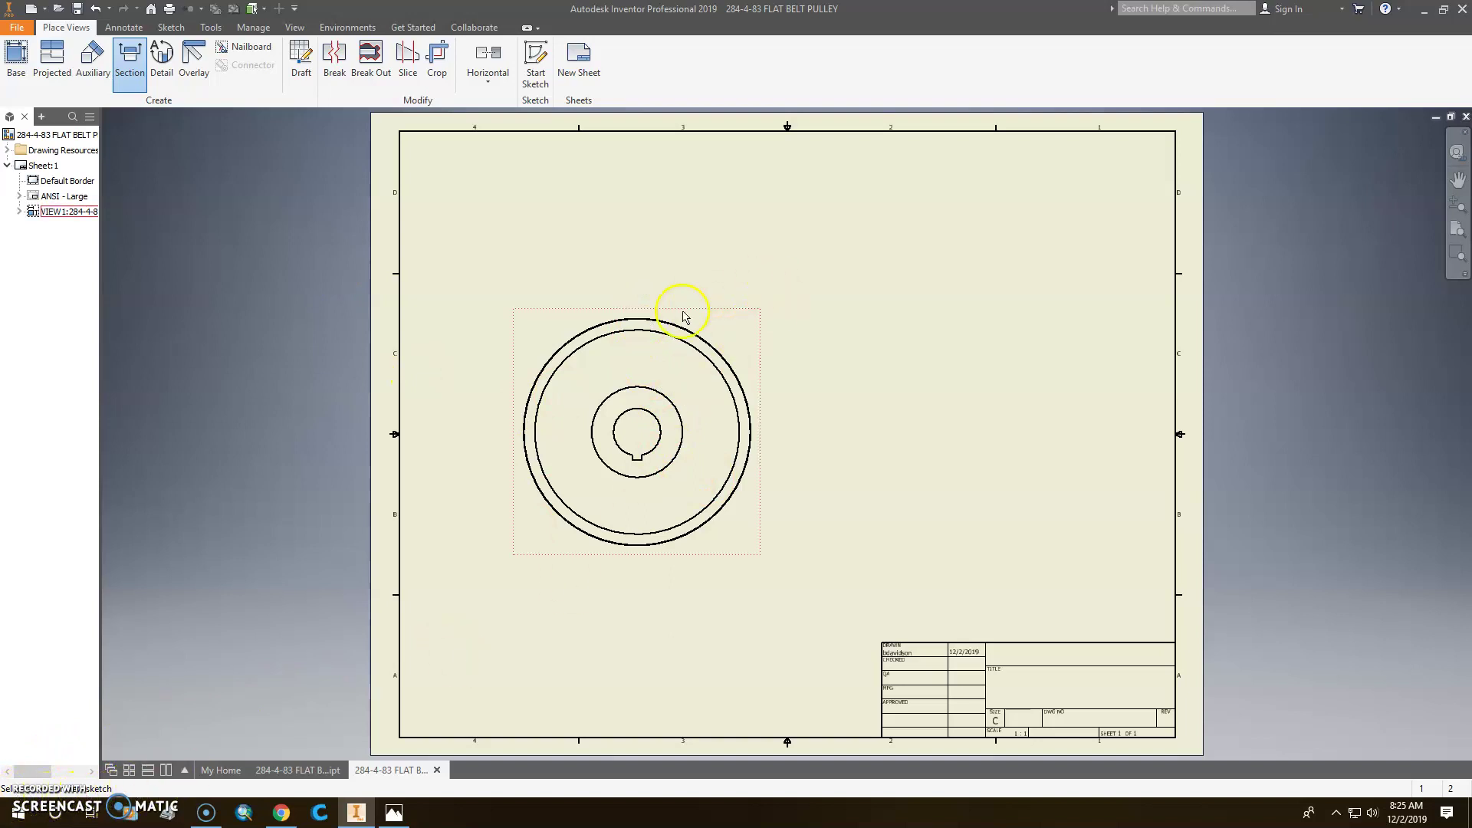
{"action": "left_click", "coordinate": [652, 318]}
{"action": "left_click", "coordinate": [637, 318]}
{"action": "left_click", "coordinate": [638, 298]}
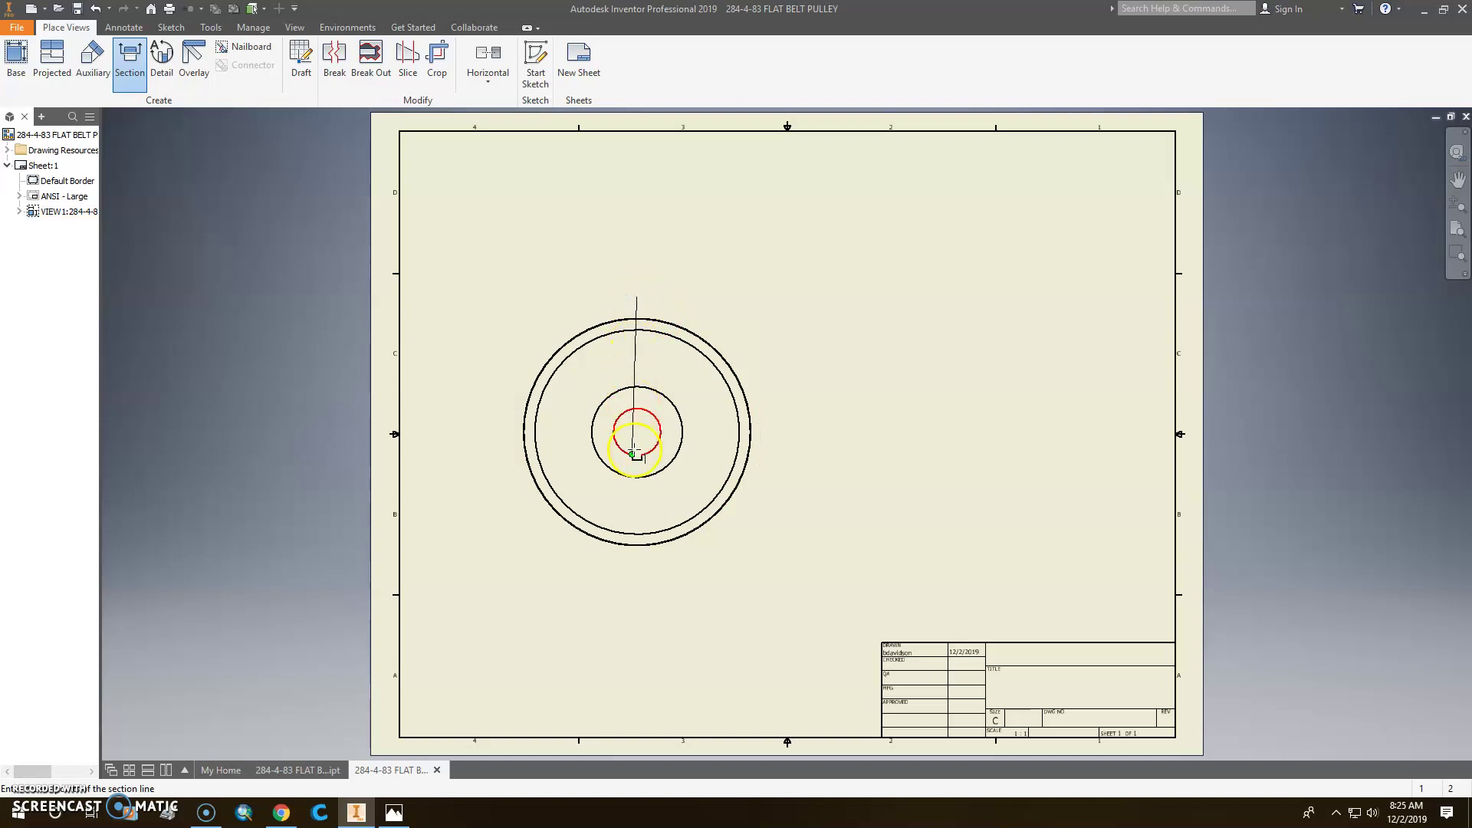
{"action": "left_click", "coordinate": [636, 565]}
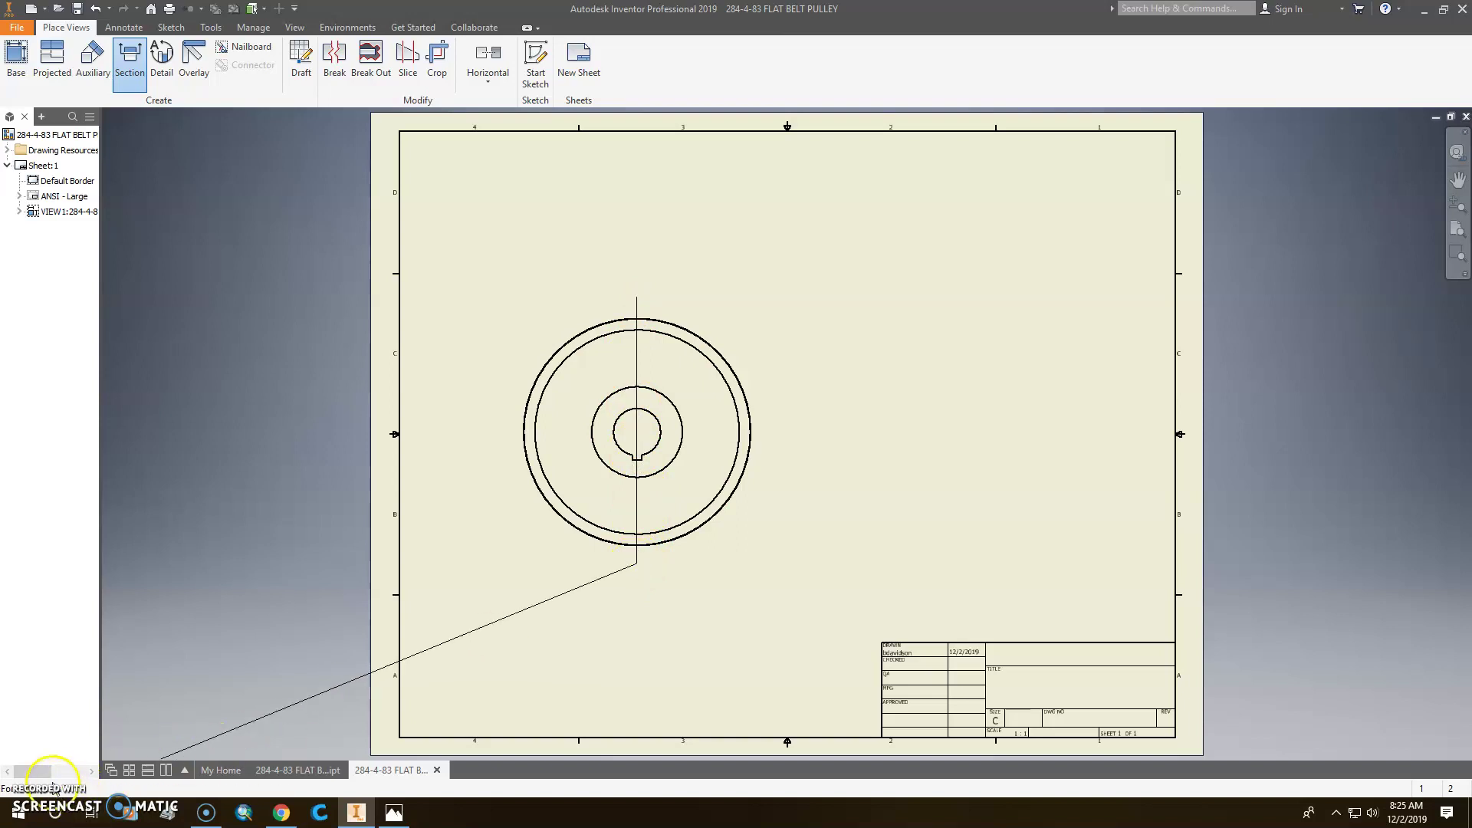
{"action": "right_click", "coordinate": [694, 561]}
{"action": "left_click", "coordinate": [770, 561]}
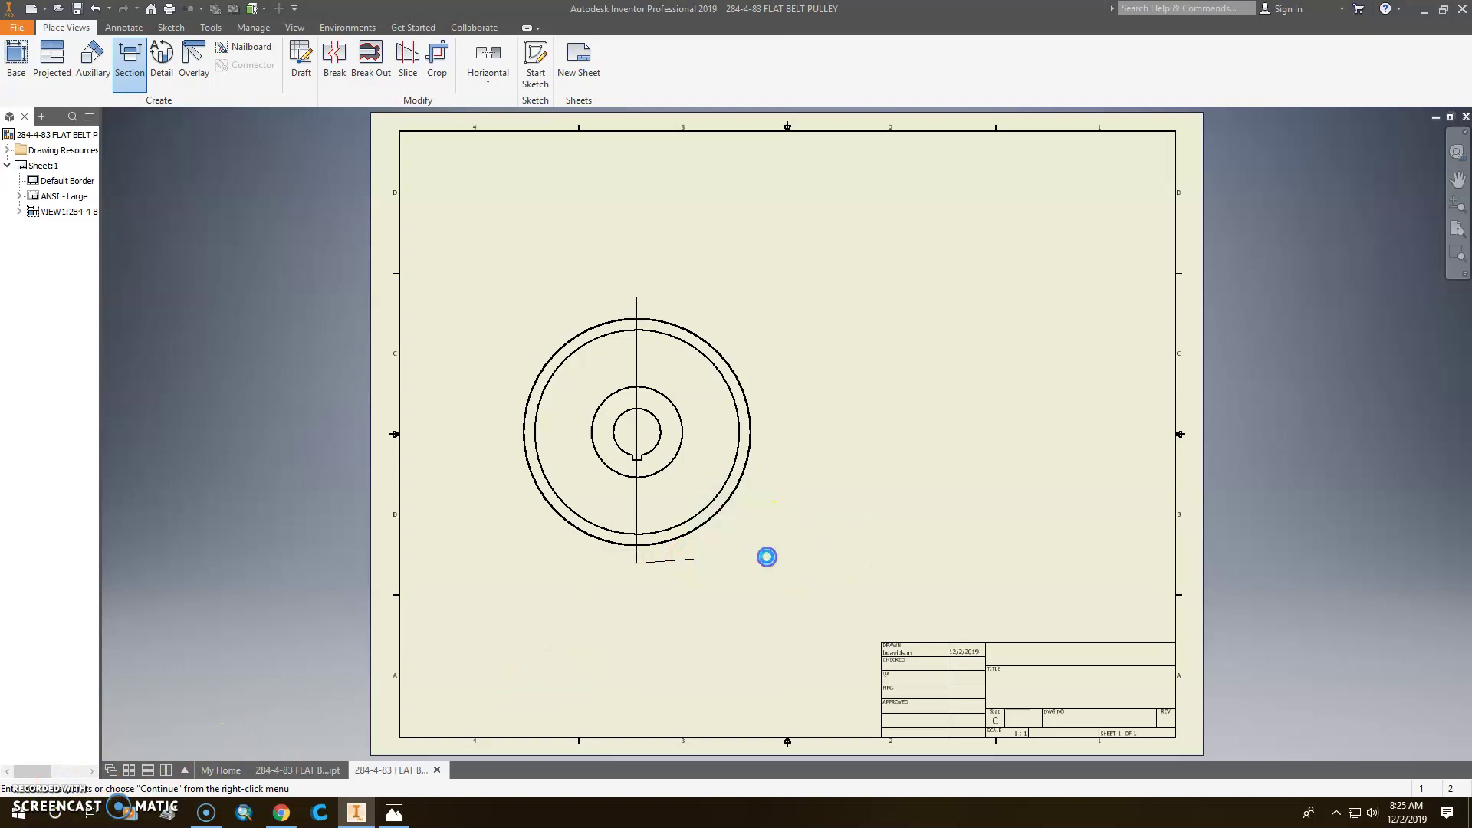
{"action": "left_click", "coordinate": [767, 558]}
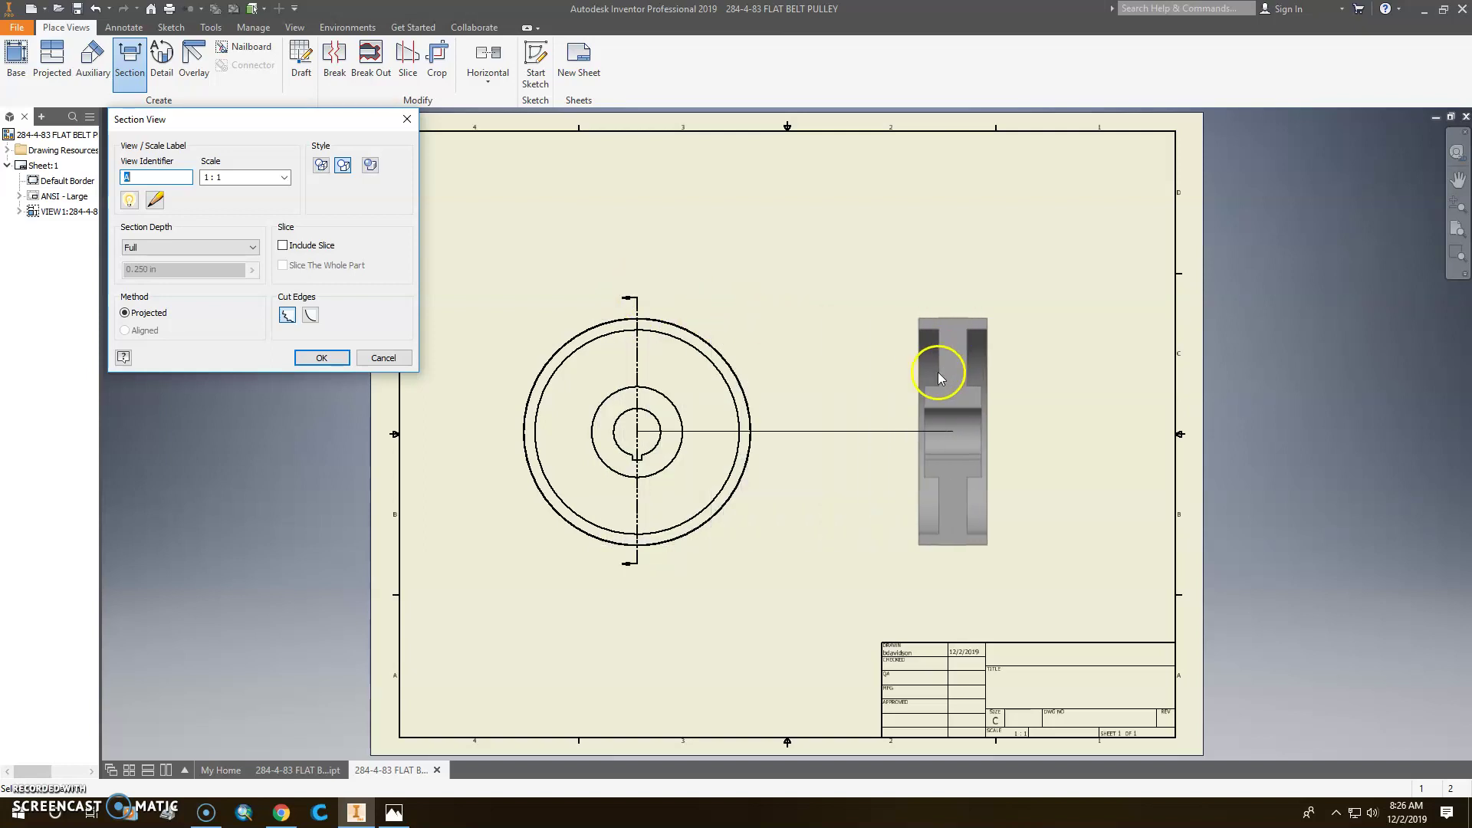
{"action": "left_click", "coordinate": [949, 431]}
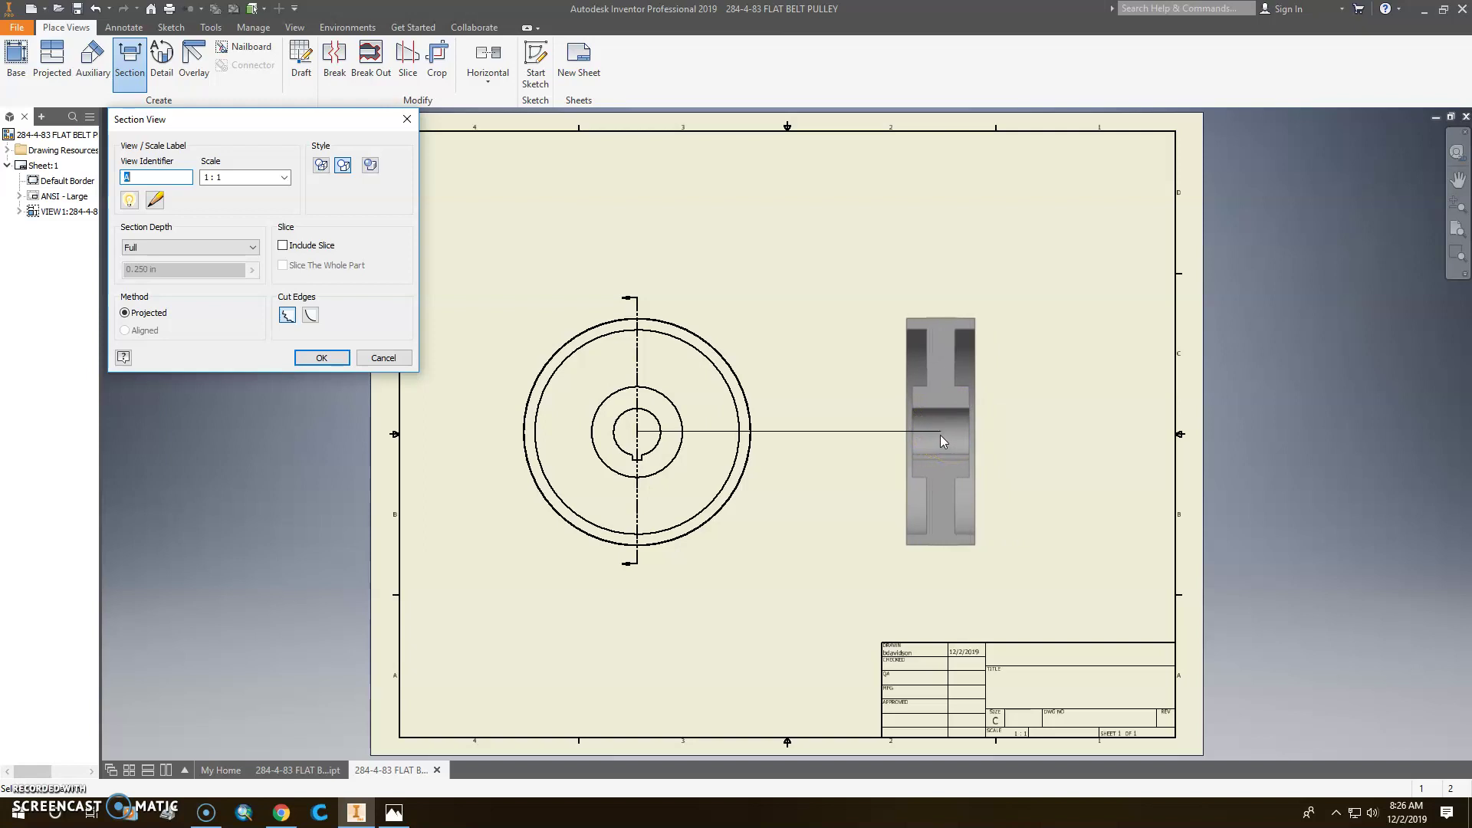
{"action": "left_click", "coordinate": [940, 435]}
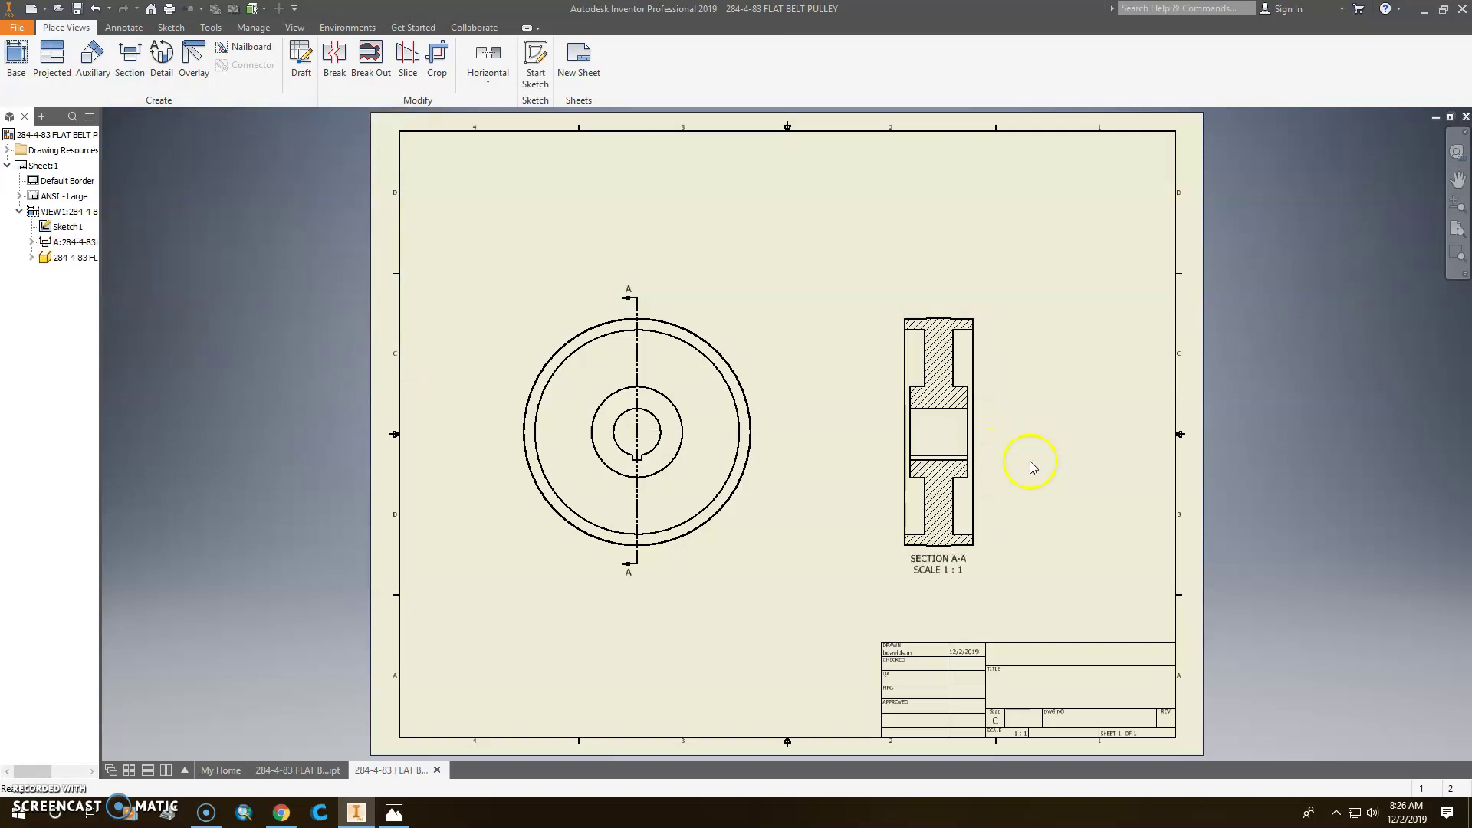
- Dimension the pulley's outer diameter, with the text at the upper left of the base view
{"action": "mouse_move", "coordinate": [1020, 476]}
{"action": "middle_mouse_down"}
{"action": "mouse_move", "coordinate": [930, 428]}
{"action": "mouse_move", "coordinate": [920, 451]}
{"action": "middle_mouse_up"}
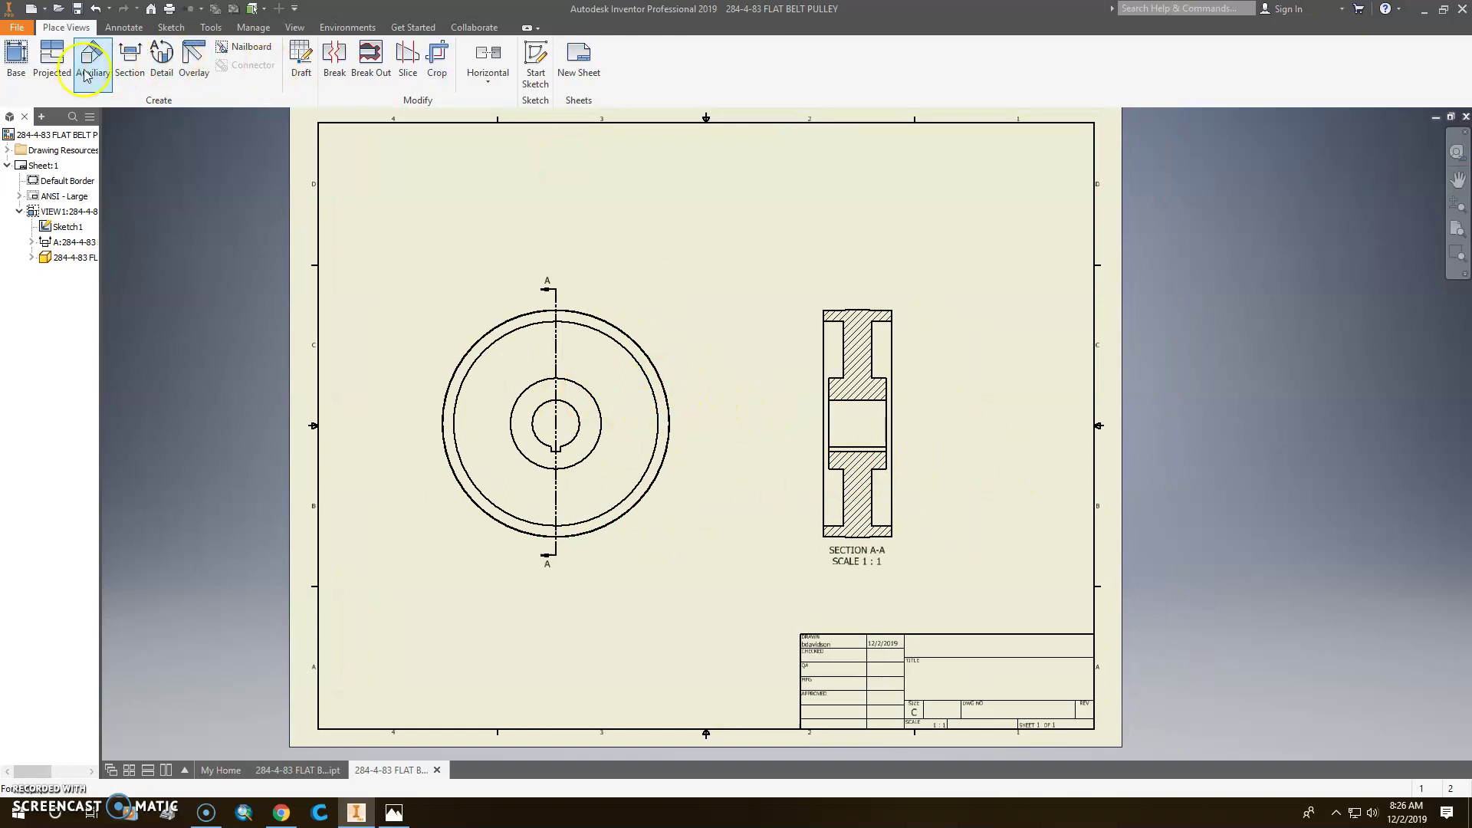
{"action": "left_click", "coordinate": [129, 29]}
{"action": "left_click", "coordinate": [25, 62]}
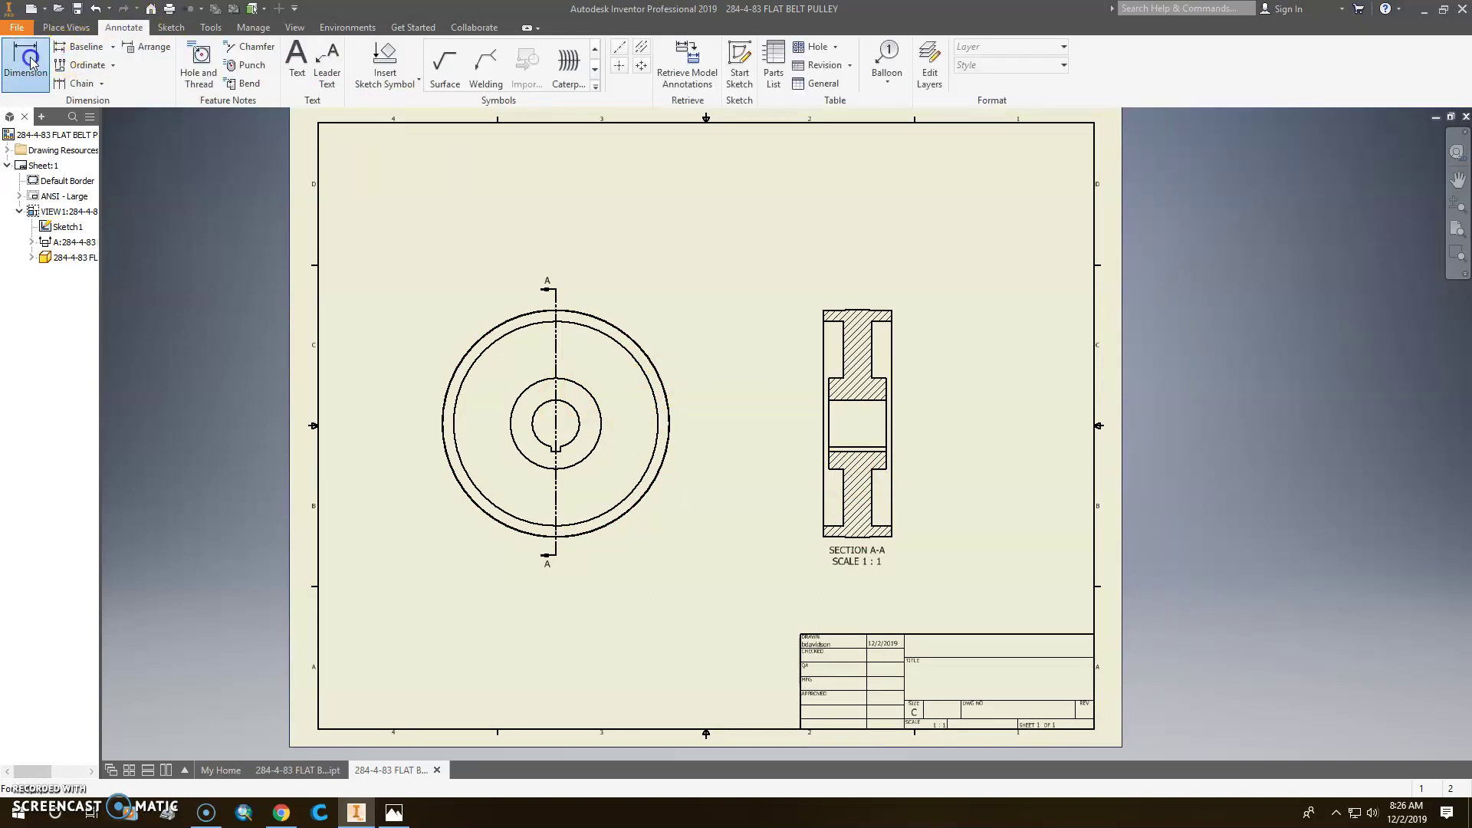
{"action": "scroll", "coordinate": [422, 395], "scroll_direction": "up", "scroll_amount": 3}
{"action": "scroll", "coordinate": [499, 316], "scroll_direction": "down", "scroll_amount": 5}
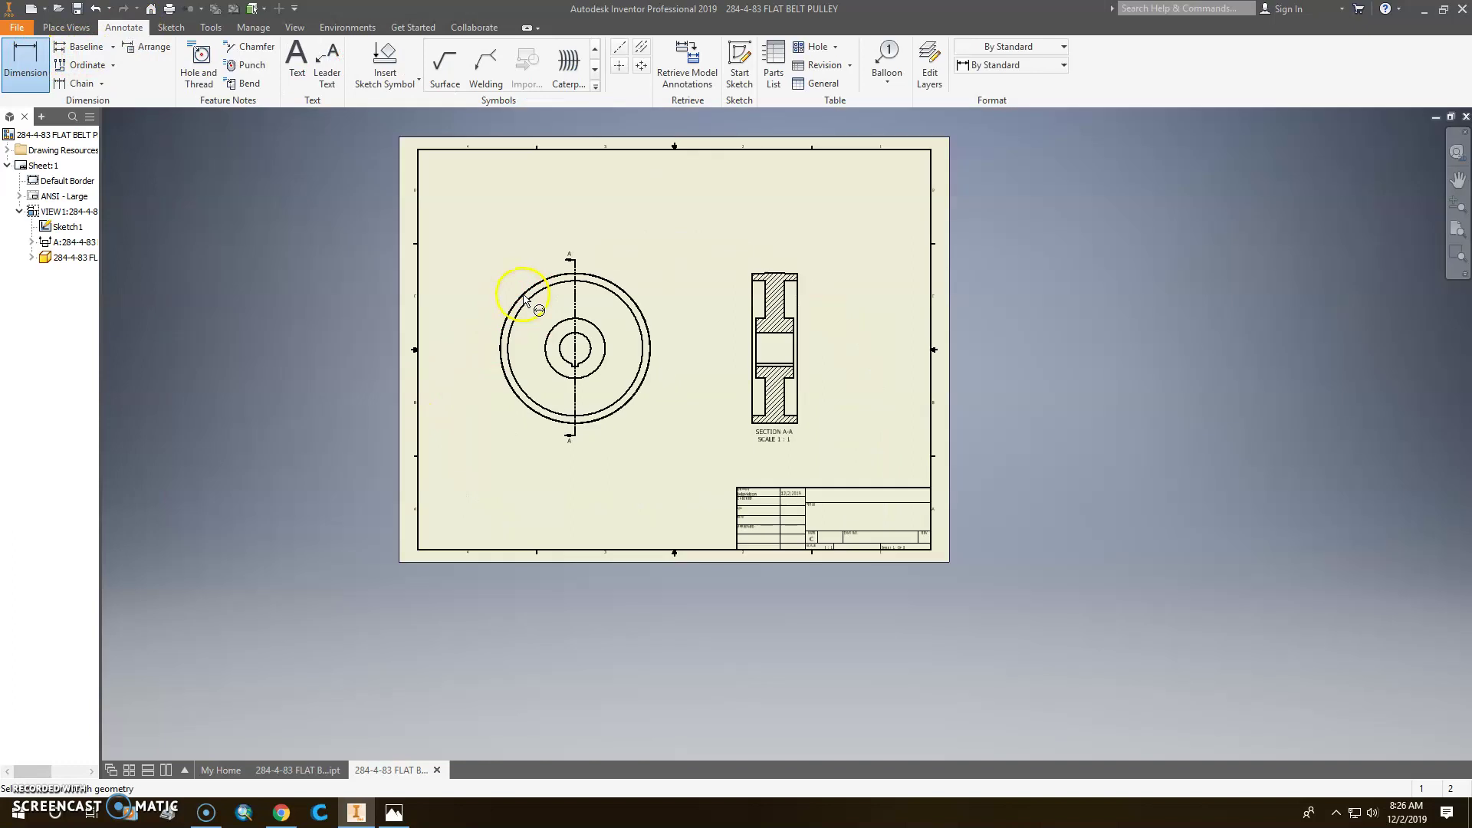
{"action": "scroll", "coordinate": [522, 320], "scroll_direction": "up", "scroll_amount": 10}
{"action": "left_click", "coordinate": [527, 332]}
{"action": "scroll", "coordinate": [477, 299], "scroll_direction": "down", "scroll_amount": 5}
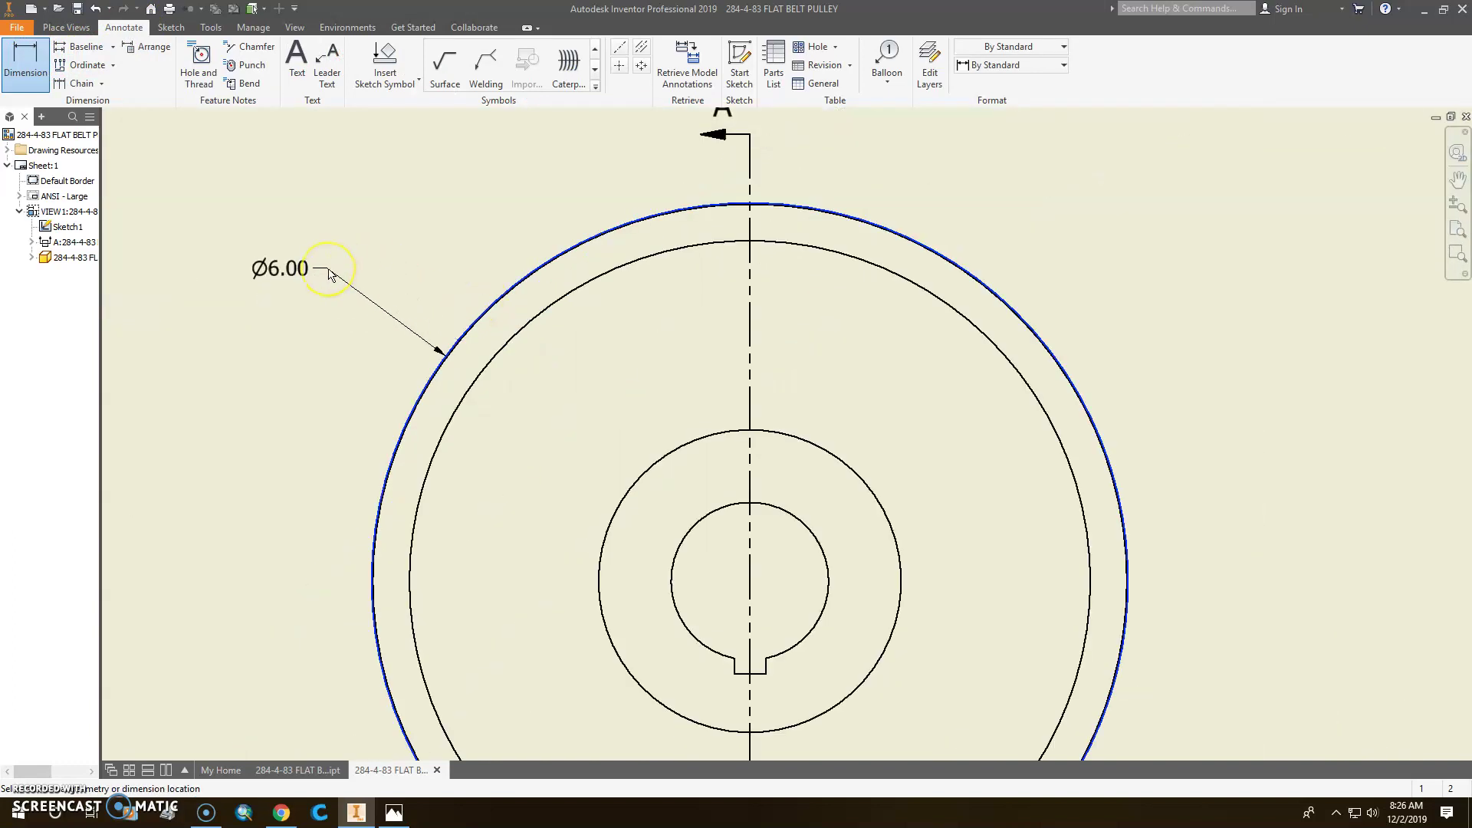
{"action": "left_click", "coordinate": [463, 426]}
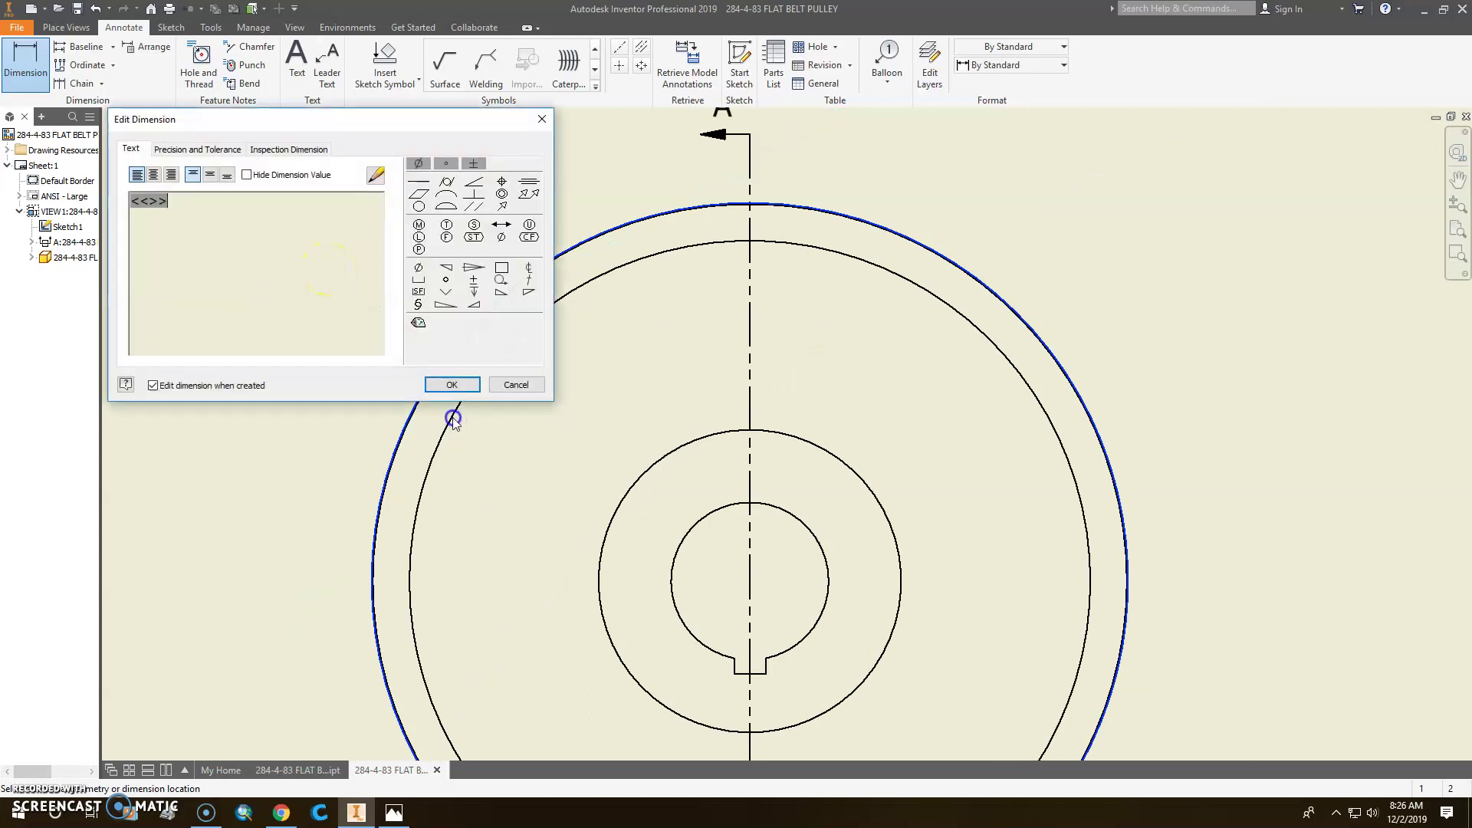
{"action": "left_click", "coordinate": [452, 385]}
- Dimension the diameters of the rim's inner circle and the hub, aligning the texts below the outer diameter dimension
{"action": "left_click", "coordinate": [452, 411]}
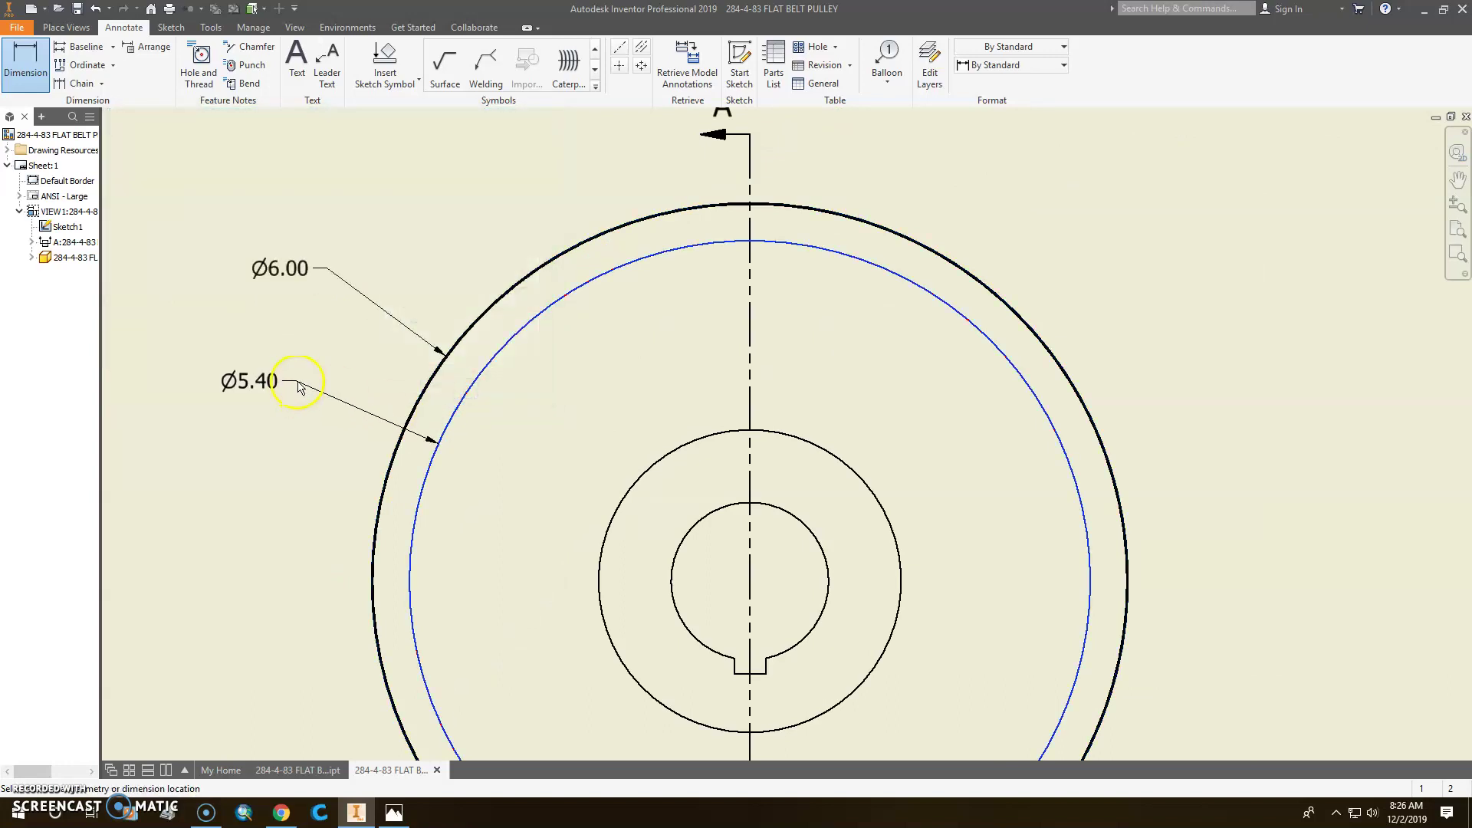
{"action": "left_click", "coordinate": [468, 411]}
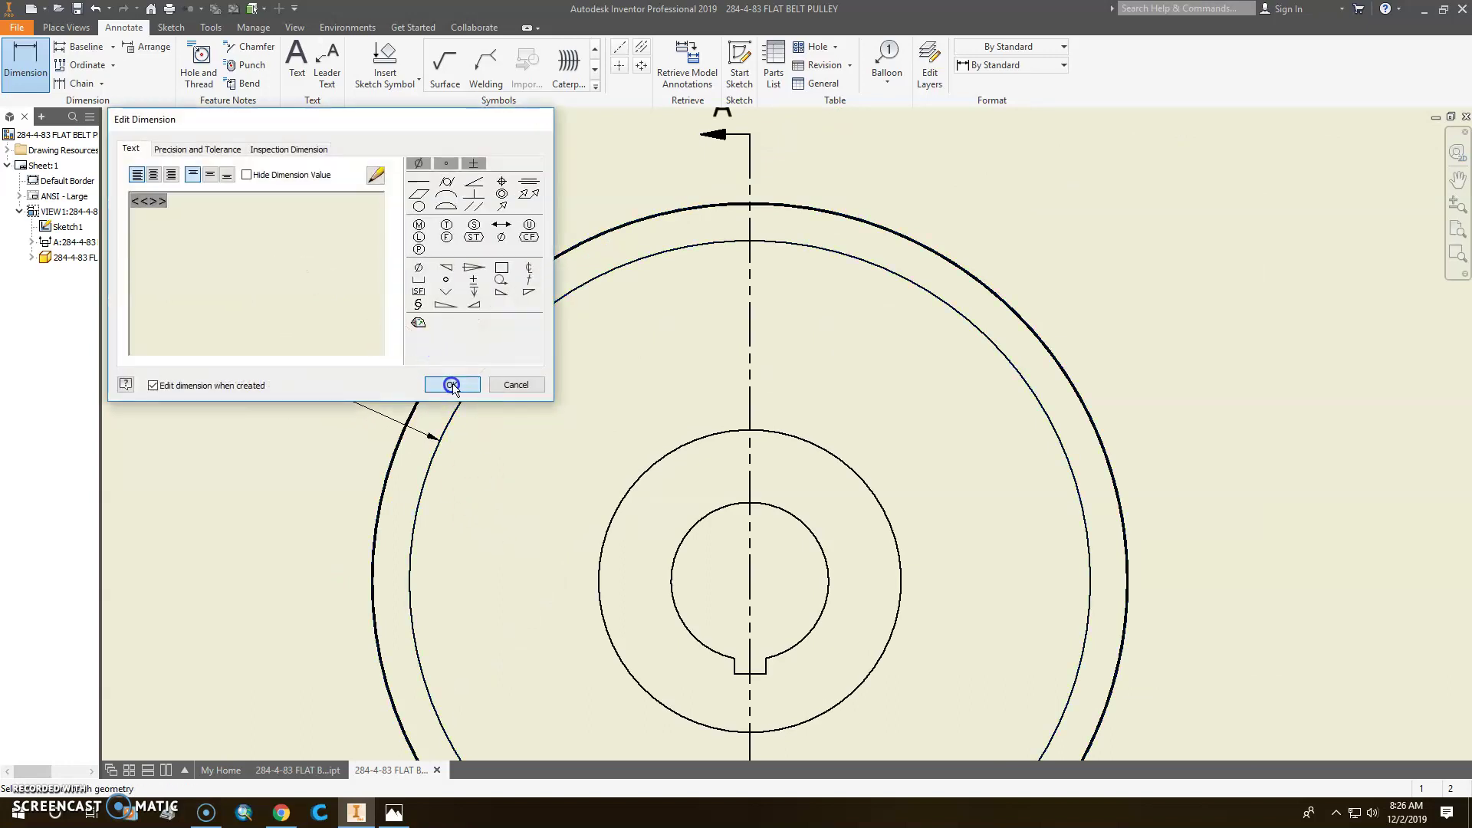
{"action": "left_click", "coordinate": [451, 382]}
{"action": "left_click", "coordinate": [601, 538]}
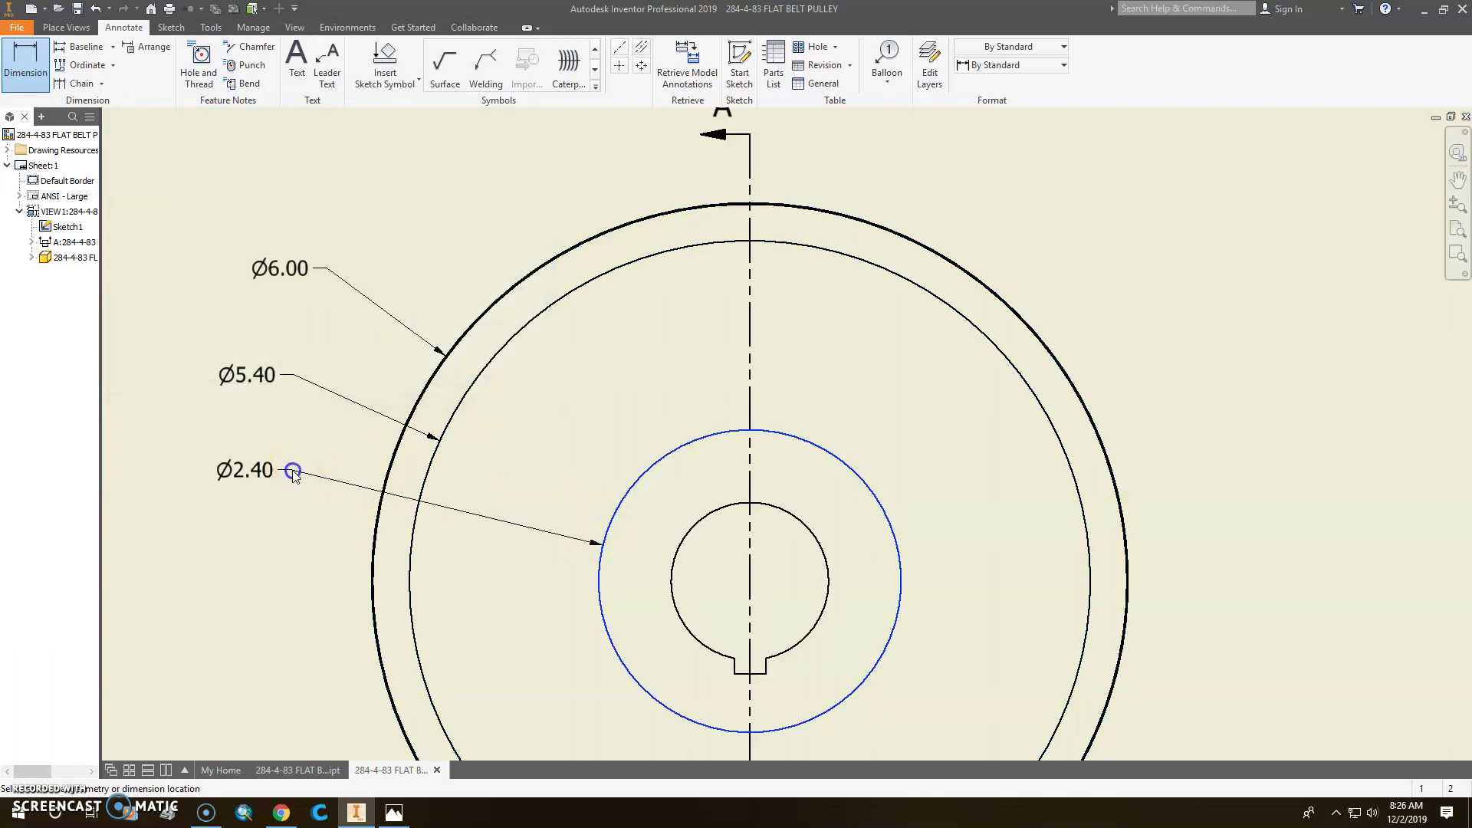
{"action": "left_click", "coordinate": [293, 472]}
{"action": "left_click", "coordinate": [452, 382]}
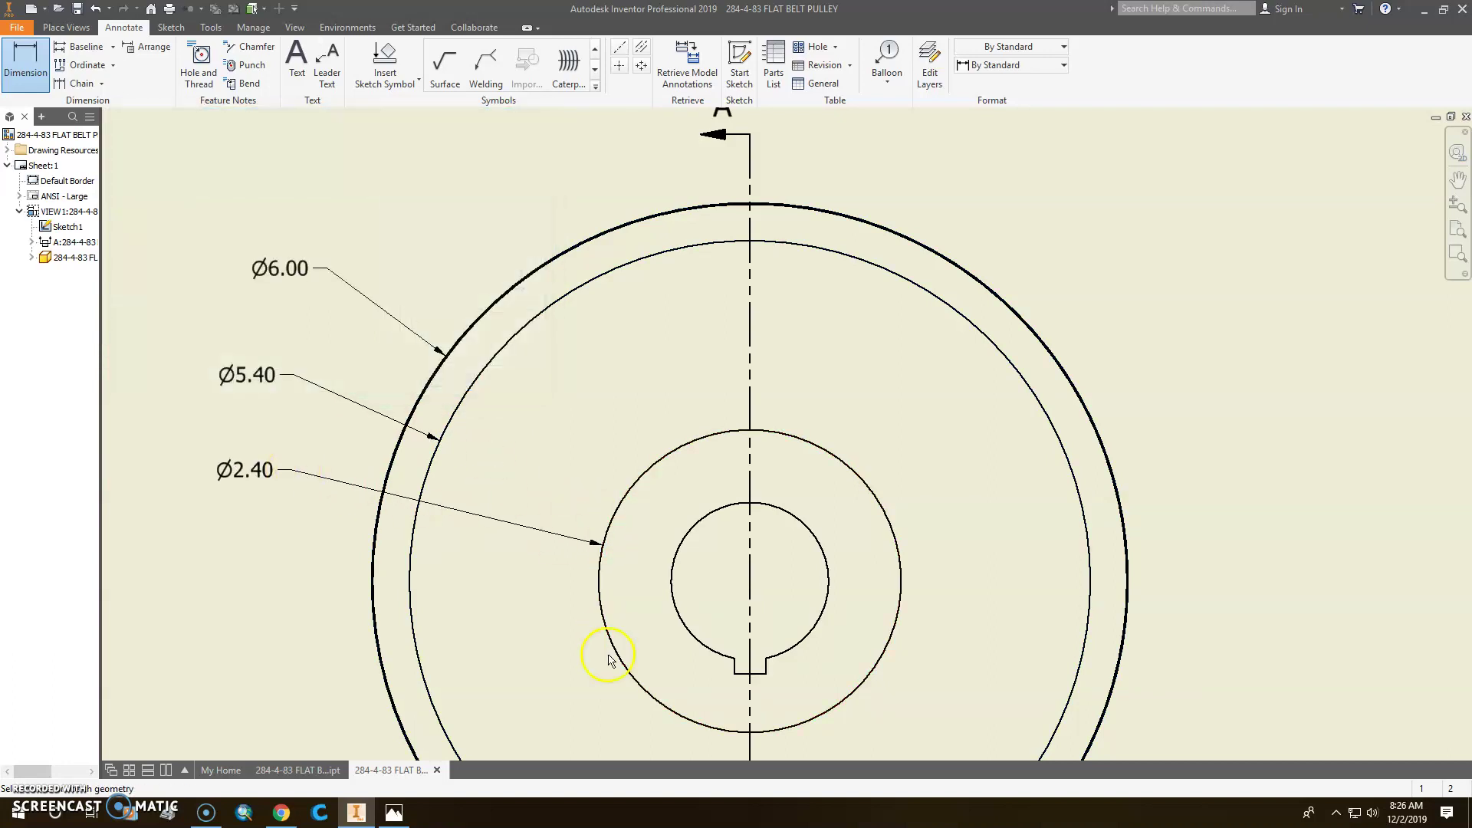
- Add a dimension to the bore arc, hide its measured value, and consult the pulley reference image in Photos for the bore limits
{"action": "left_click", "coordinate": [676, 616]}
{"action": "middle_click_drag", "start_coordinate": [394, 644], "coordinate": [519, 480]}
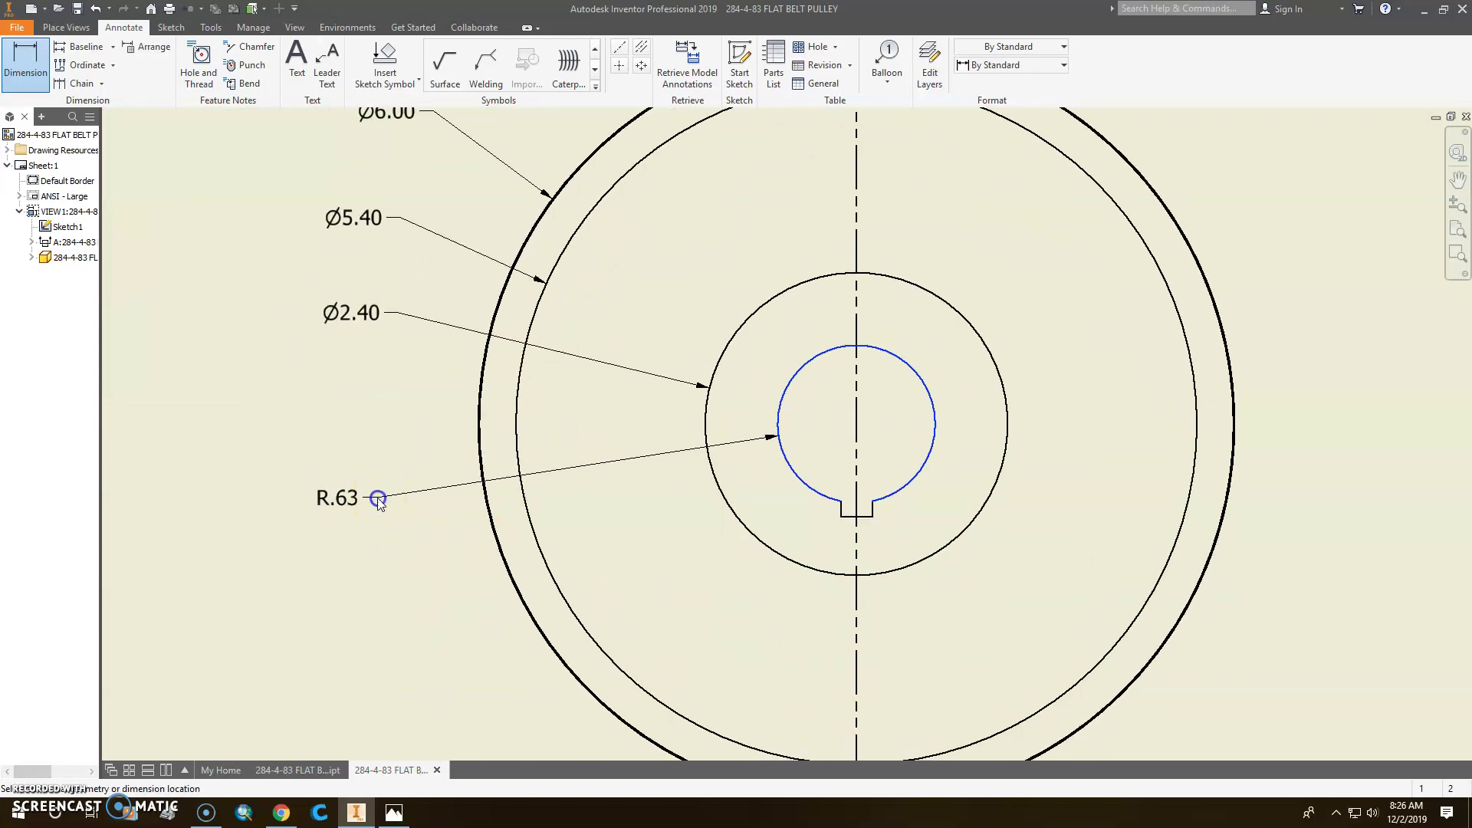
{"action": "left_click", "coordinate": [378, 499]}
{"action": "left_click", "coordinate": [305, 305]}
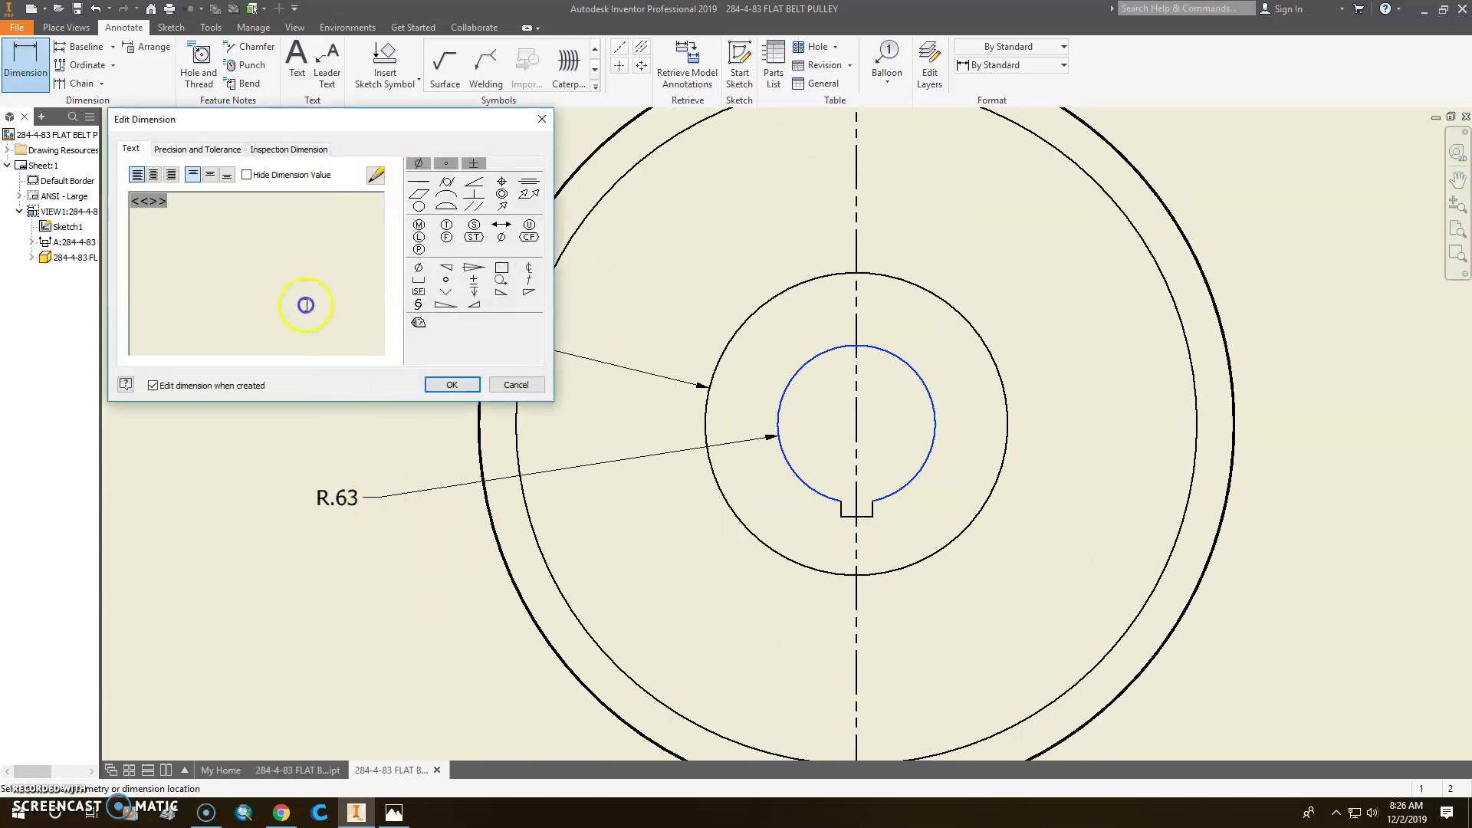
{"action": "left_click", "coordinate": [245, 174]}
{"action": "left_click", "coordinate": [394, 812]}
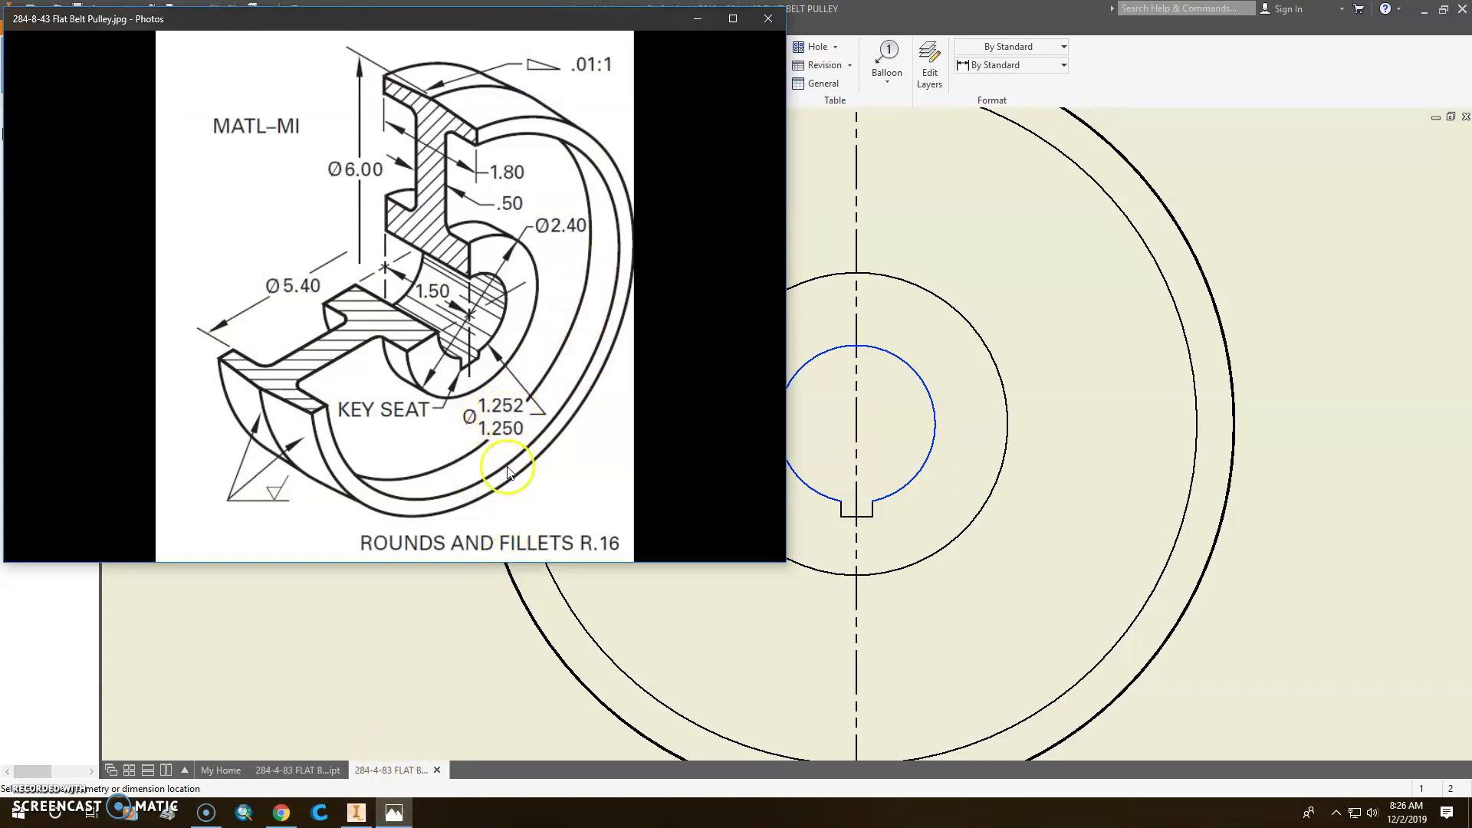
{"action": "left_click", "coordinate": [357, 813]}
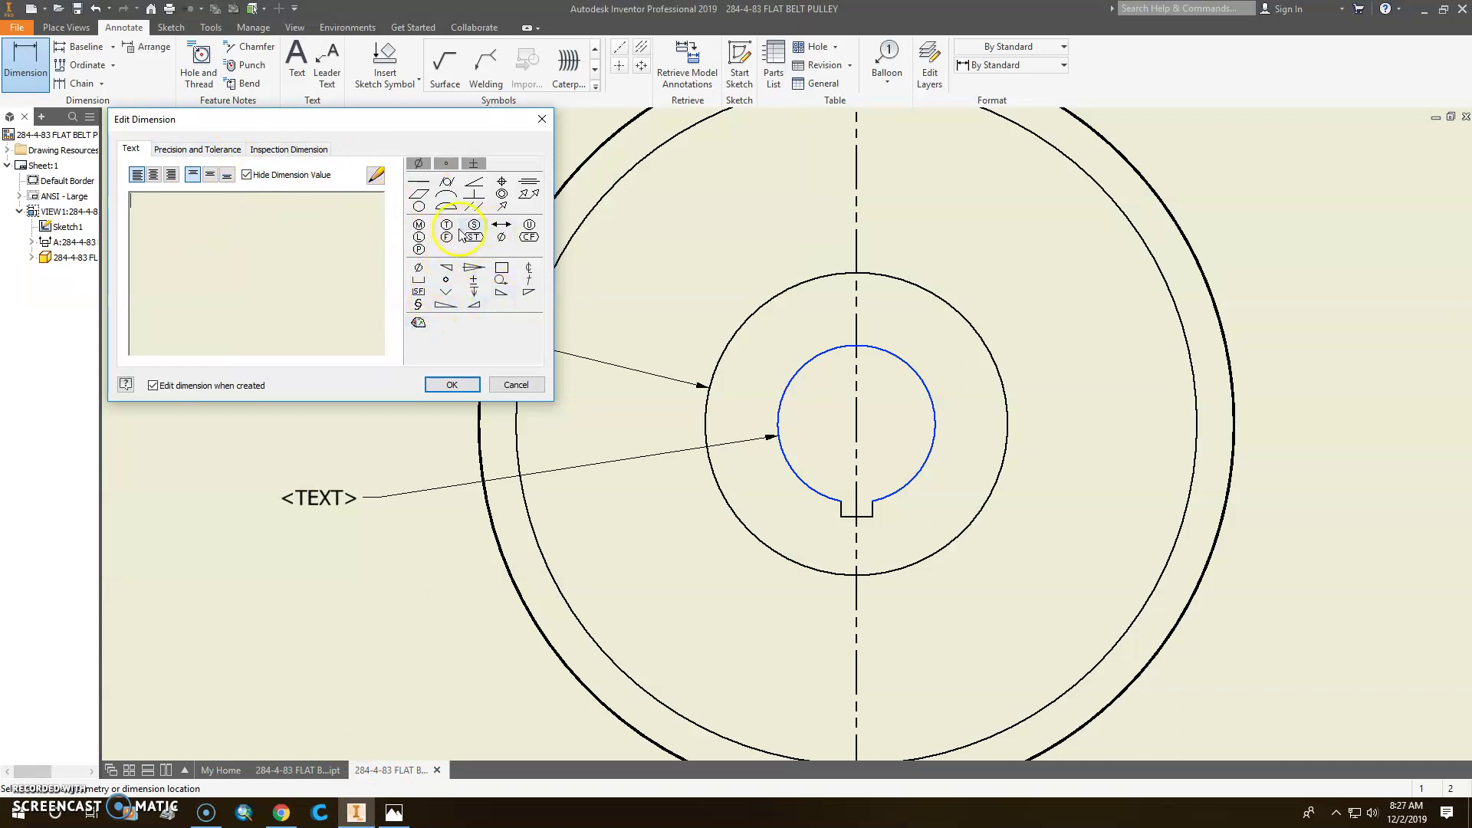
- Enter Ø1.252 above Ø1.250 as the bore dimension's text on two lines and accept it
{"action": "left_click", "coordinate": [419, 268]}
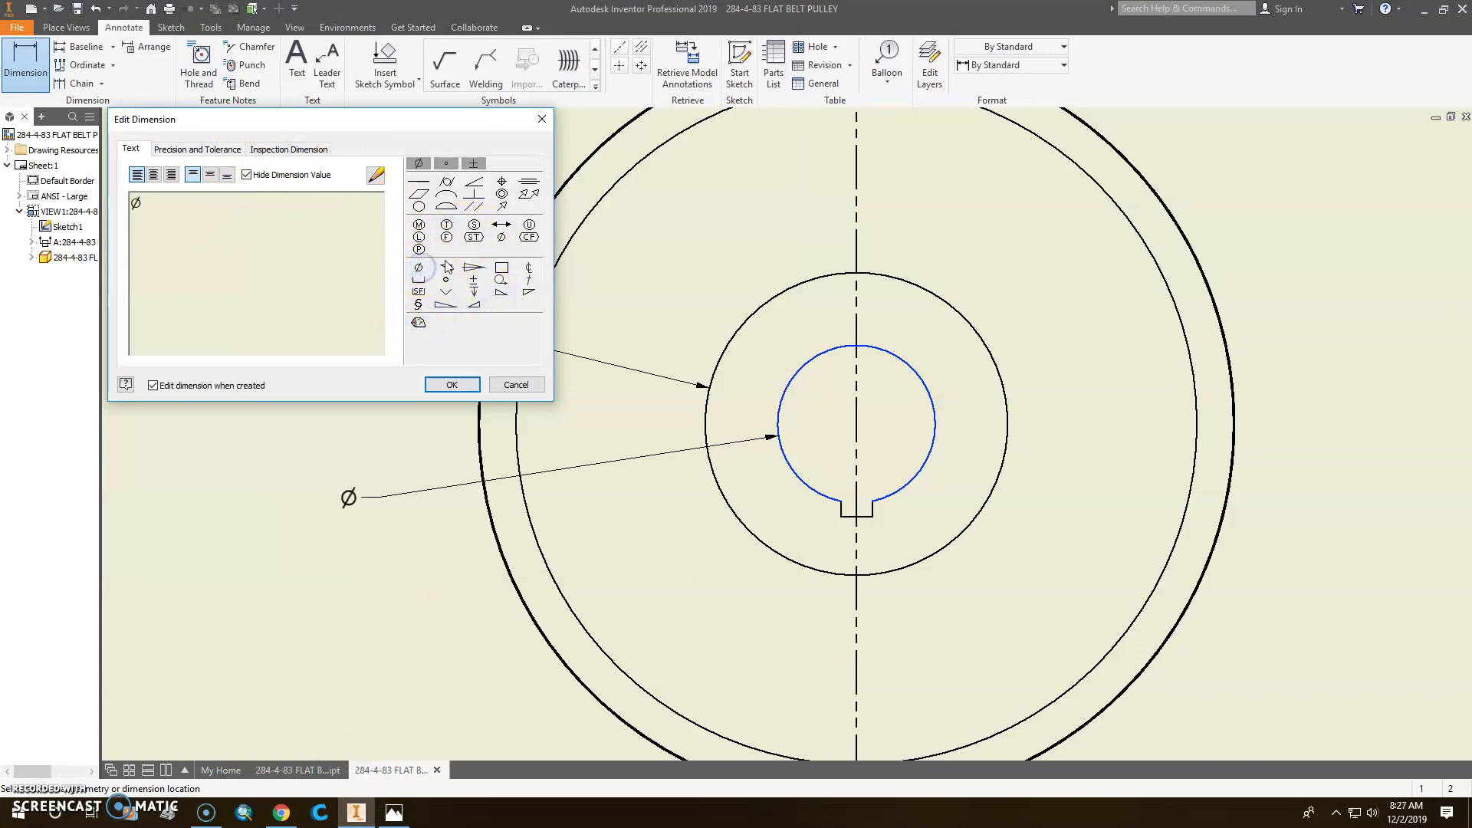
{"action": "type", "text": "1.252"}
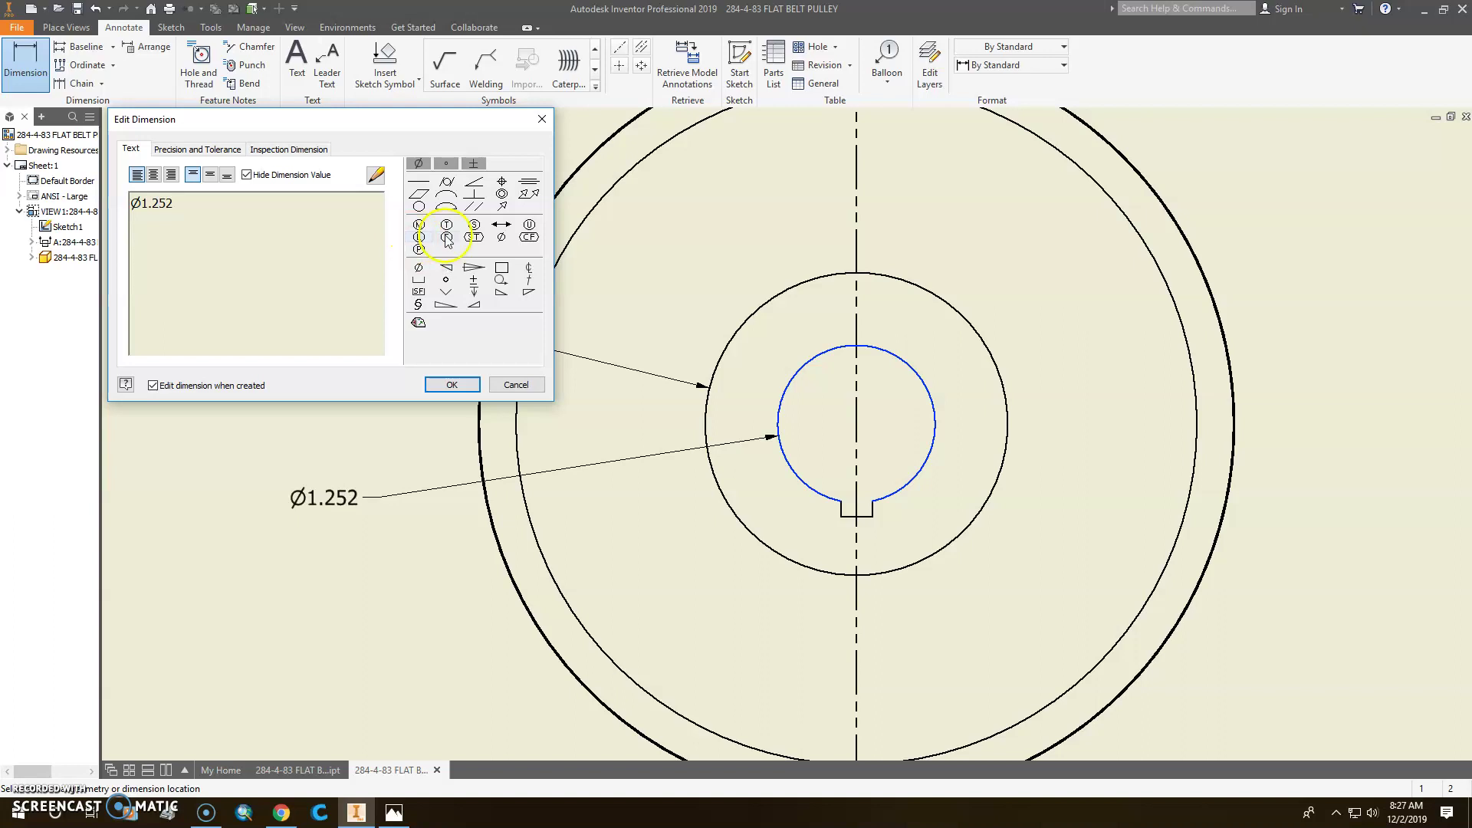
{"action": "key", "text": "Return"}
{"action": "left_click", "coordinate": [419, 268]}
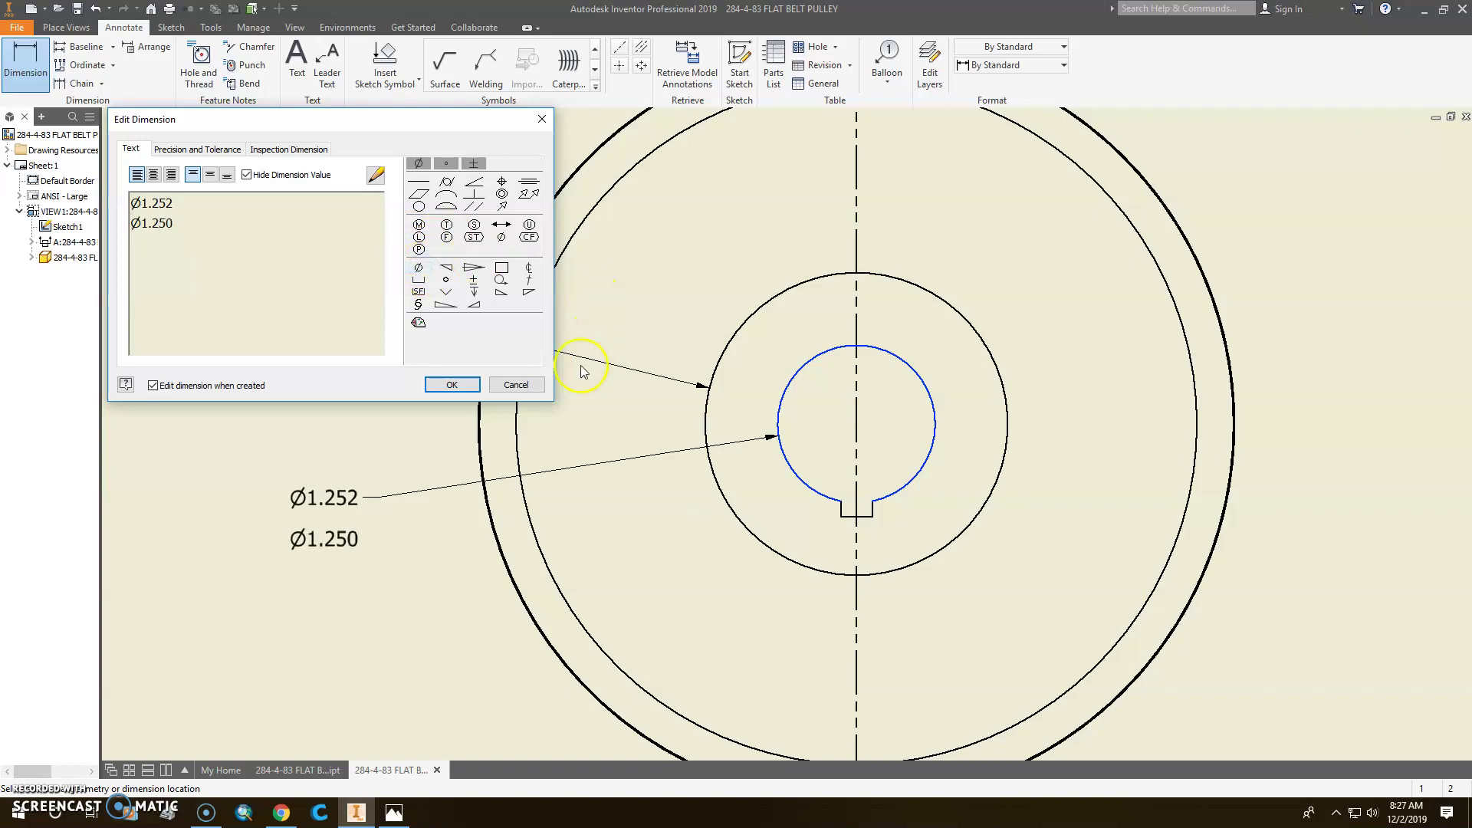
{"action": "left_click", "coordinate": [467, 387]}
{"action": "left_click", "coordinate": [469, 388]}
- Reopen the bore dimension for editing, choosing the Basic tolerance method and a primary unit precision of 3.123
{"action": "left_click", "coordinate": [352, 537]}
{"action": "double_click", "coordinate": [348, 497]}
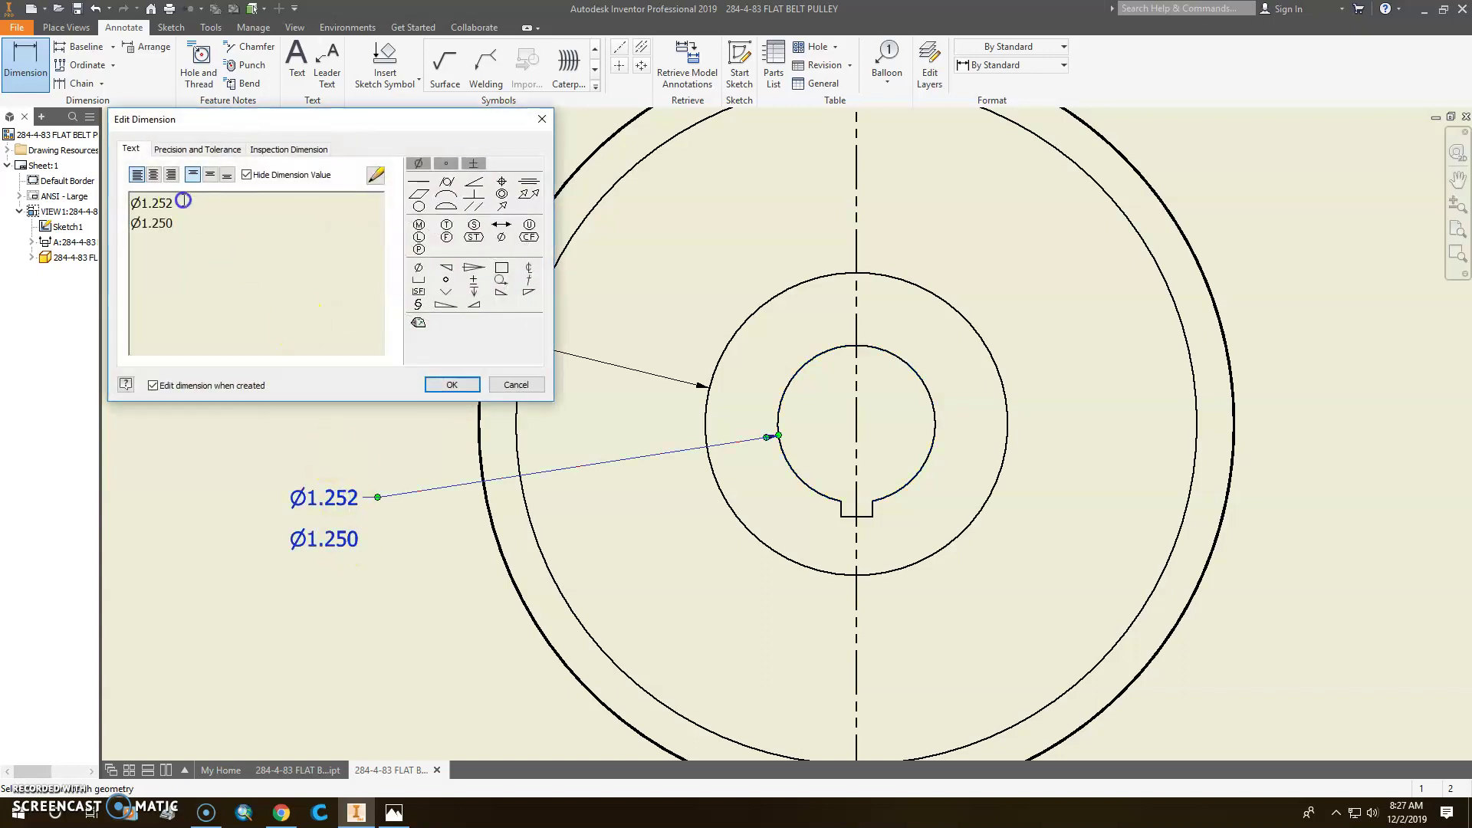
{"action": "left_click", "coordinate": [198, 149]}
{"action": "left_click", "coordinate": [149, 219]}
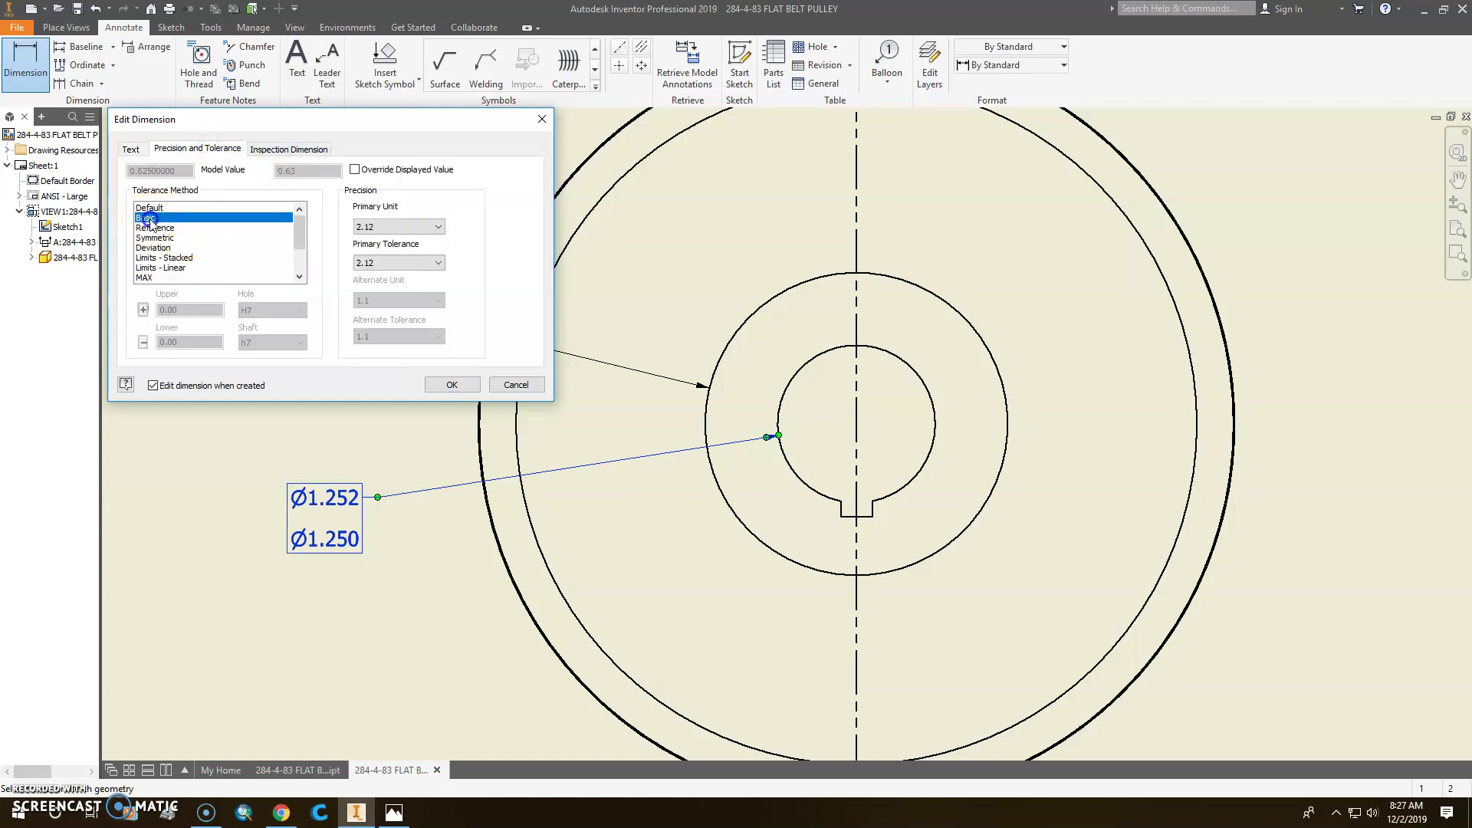
{"action": "left_click", "coordinate": [438, 227]}
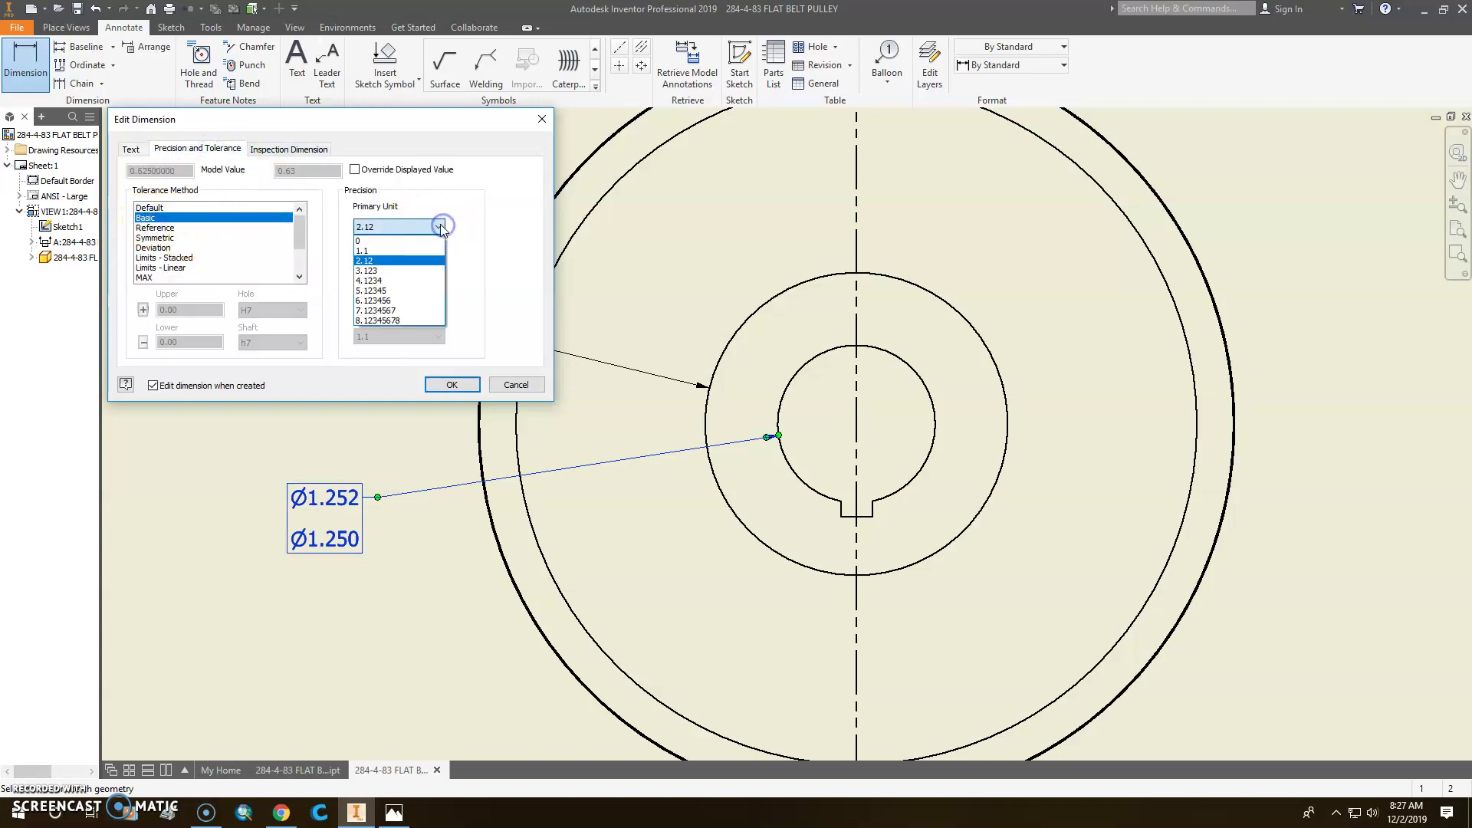
{"action": "left_click", "coordinate": [402, 270]}
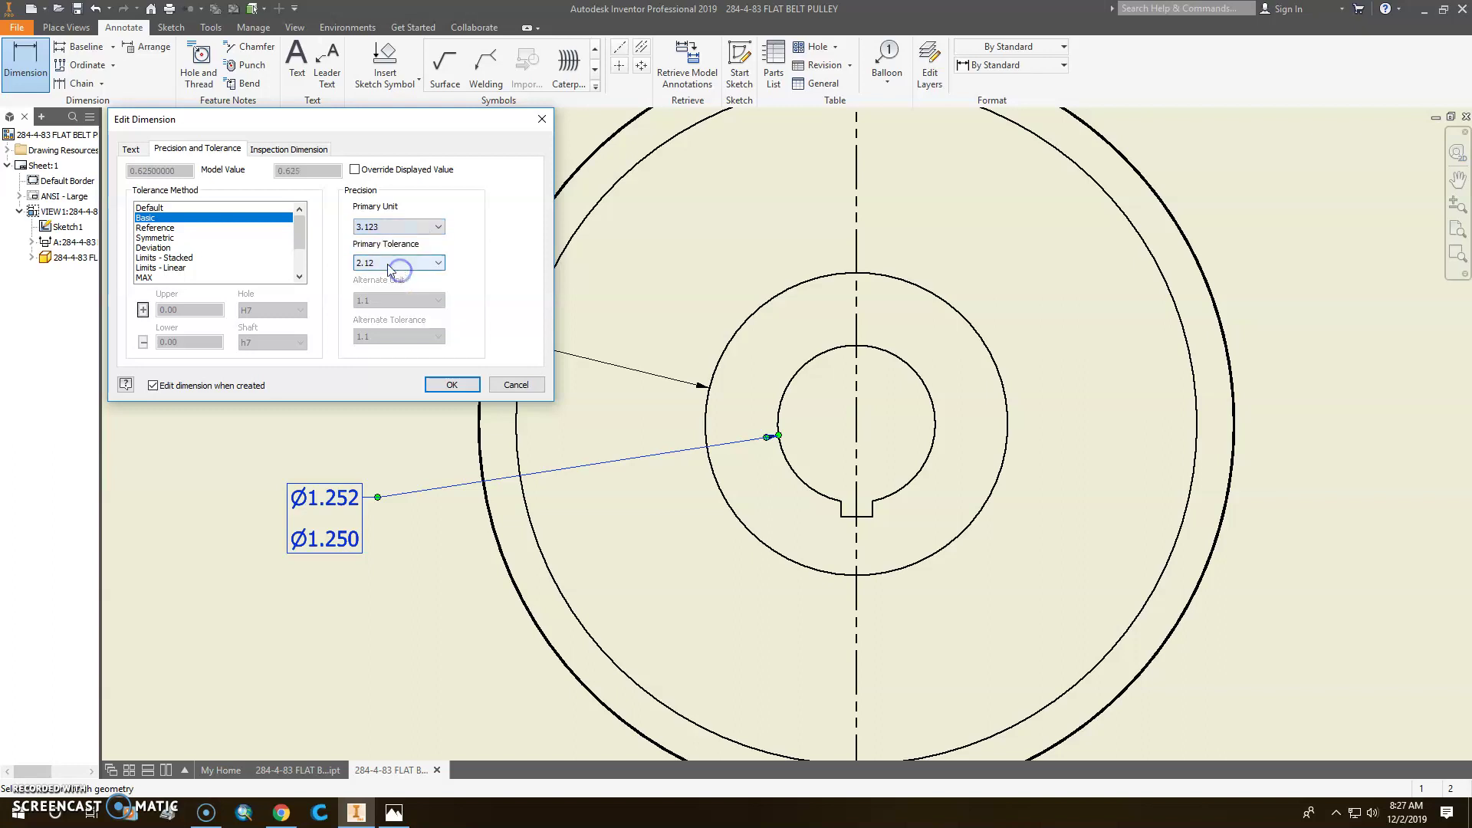
- Try the tolerance methods from Symmetric through Limits/Fits - Show size limits on the bore dimension
{"action": "left_click", "coordinate": [170, 238]}
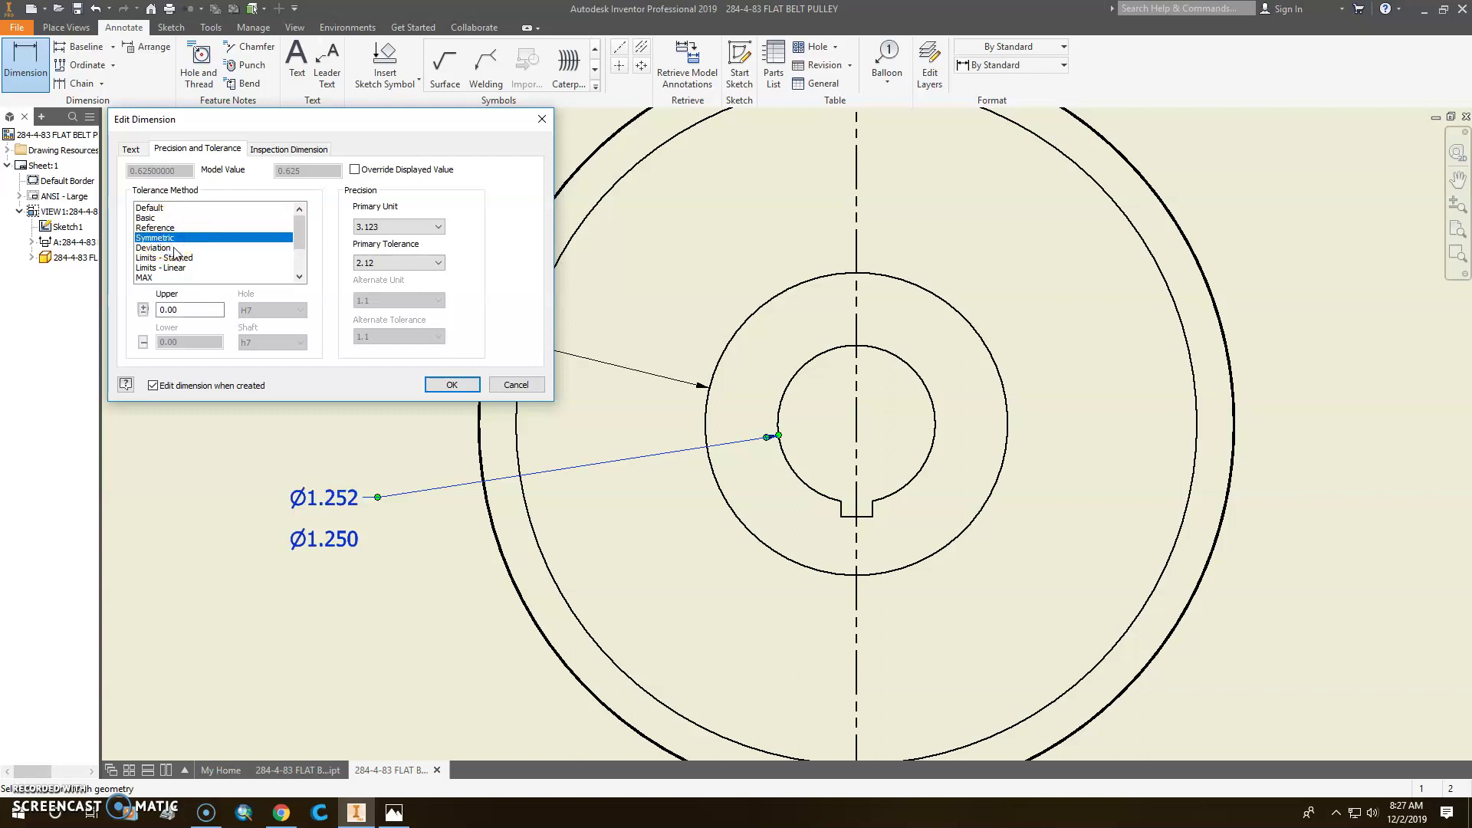
{"action": "left_click", "coordinate": [176, 248]}
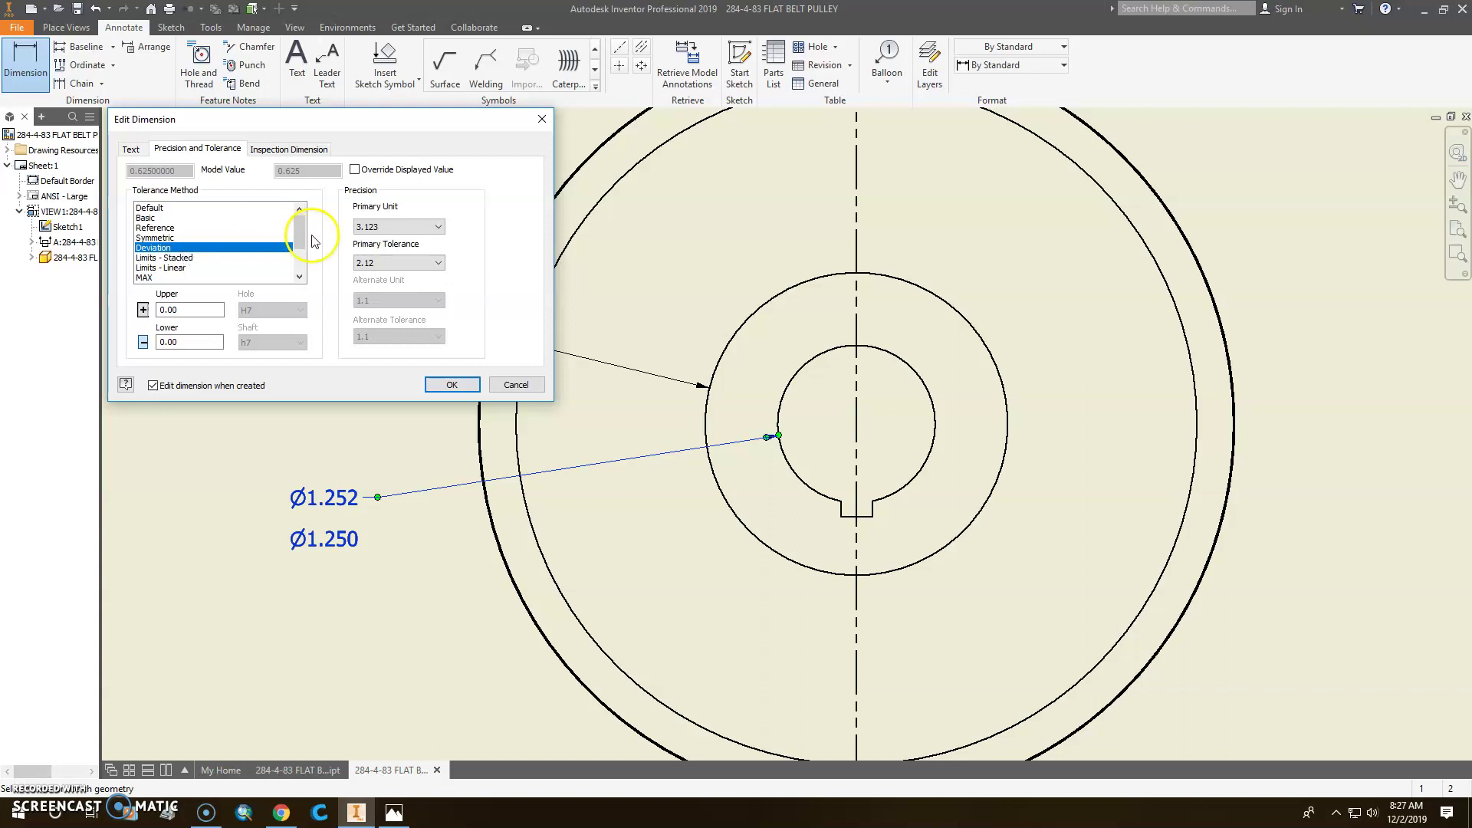
{"action": "left_click", "coordinate": [184, 258]}
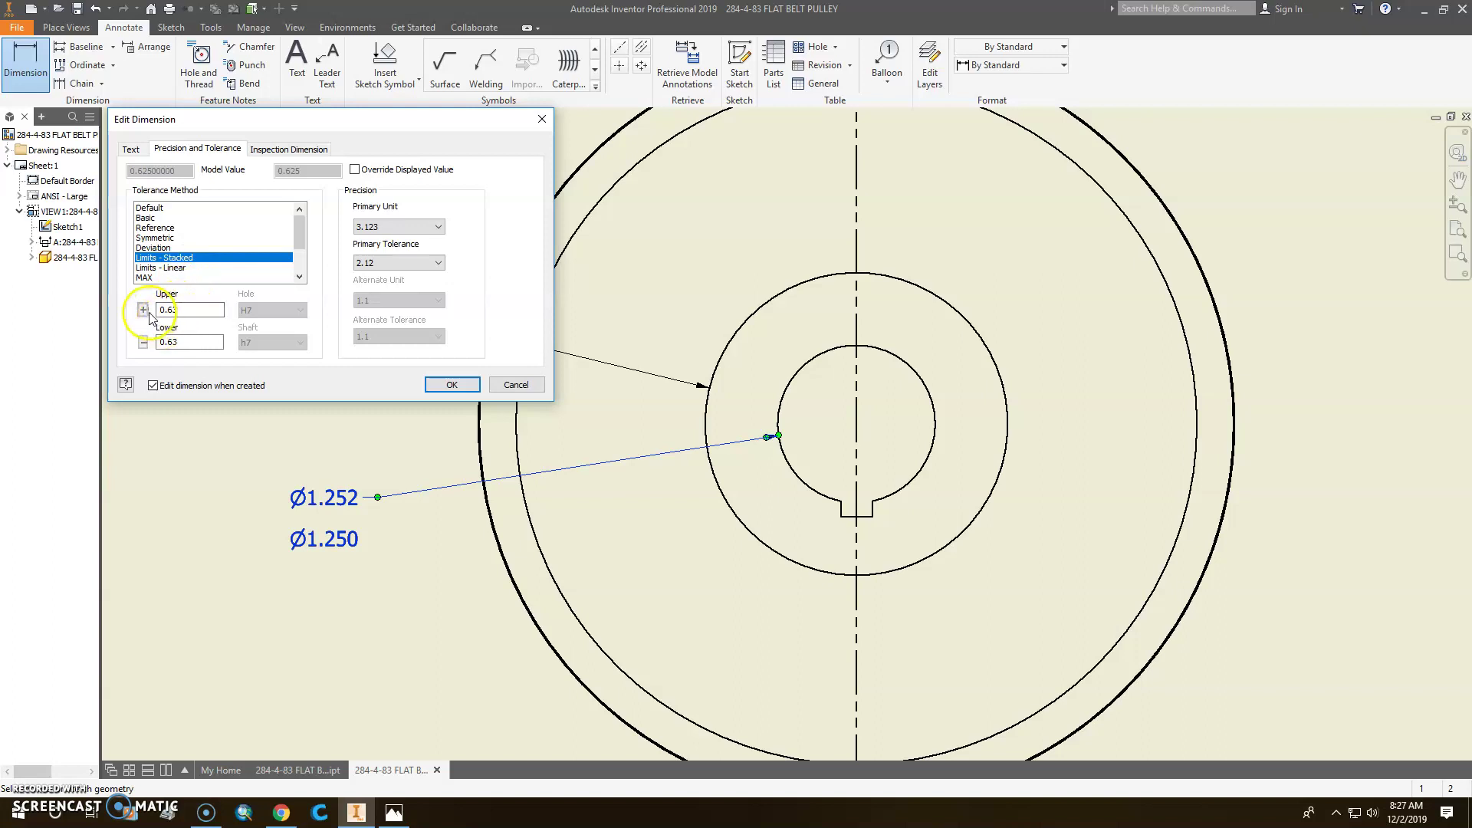
{"action": "left_click", "coordinate": [171, 269]}
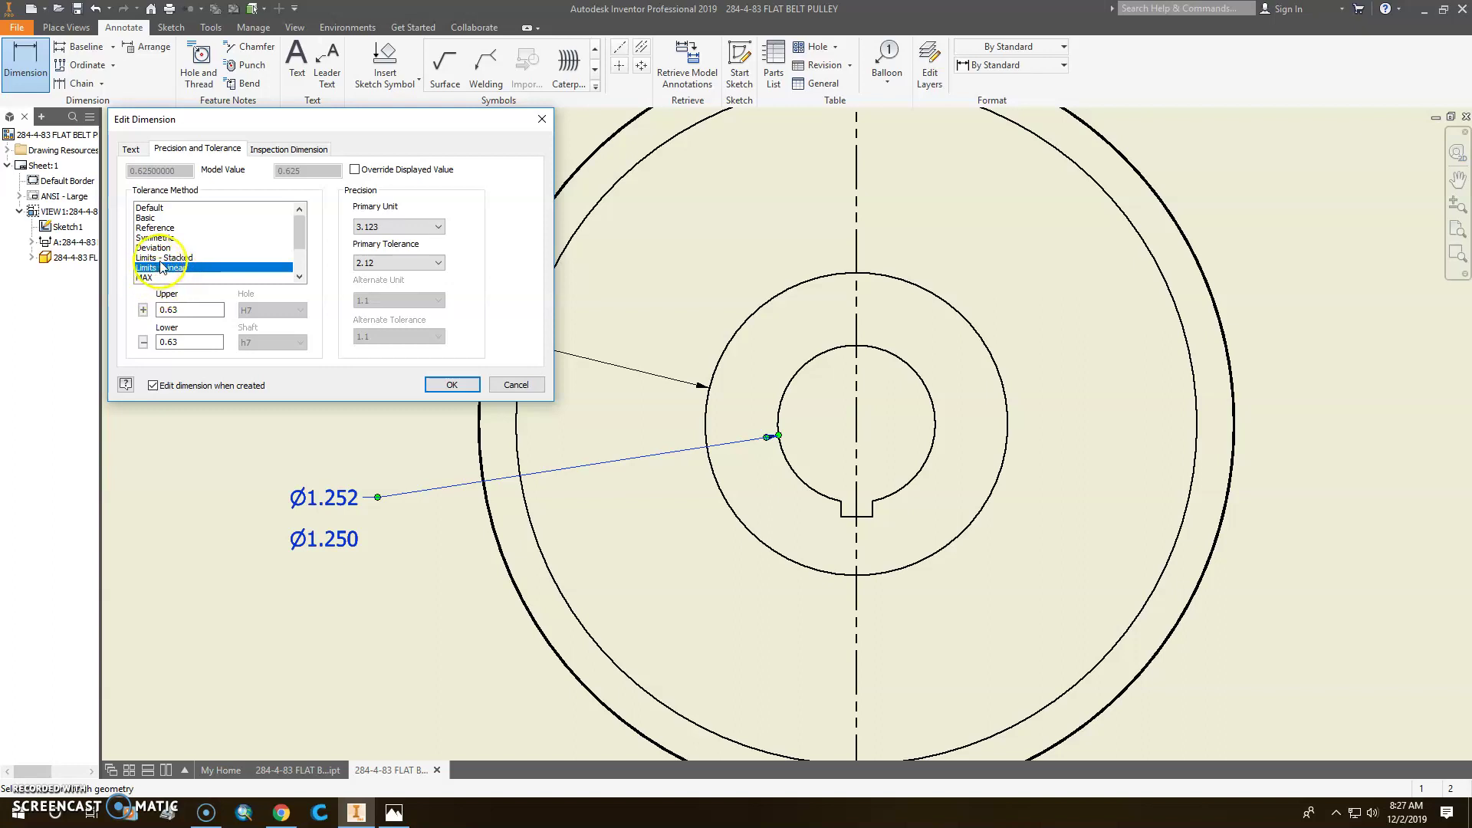
{"action": "left_click", "coordinate": [150, 278]}
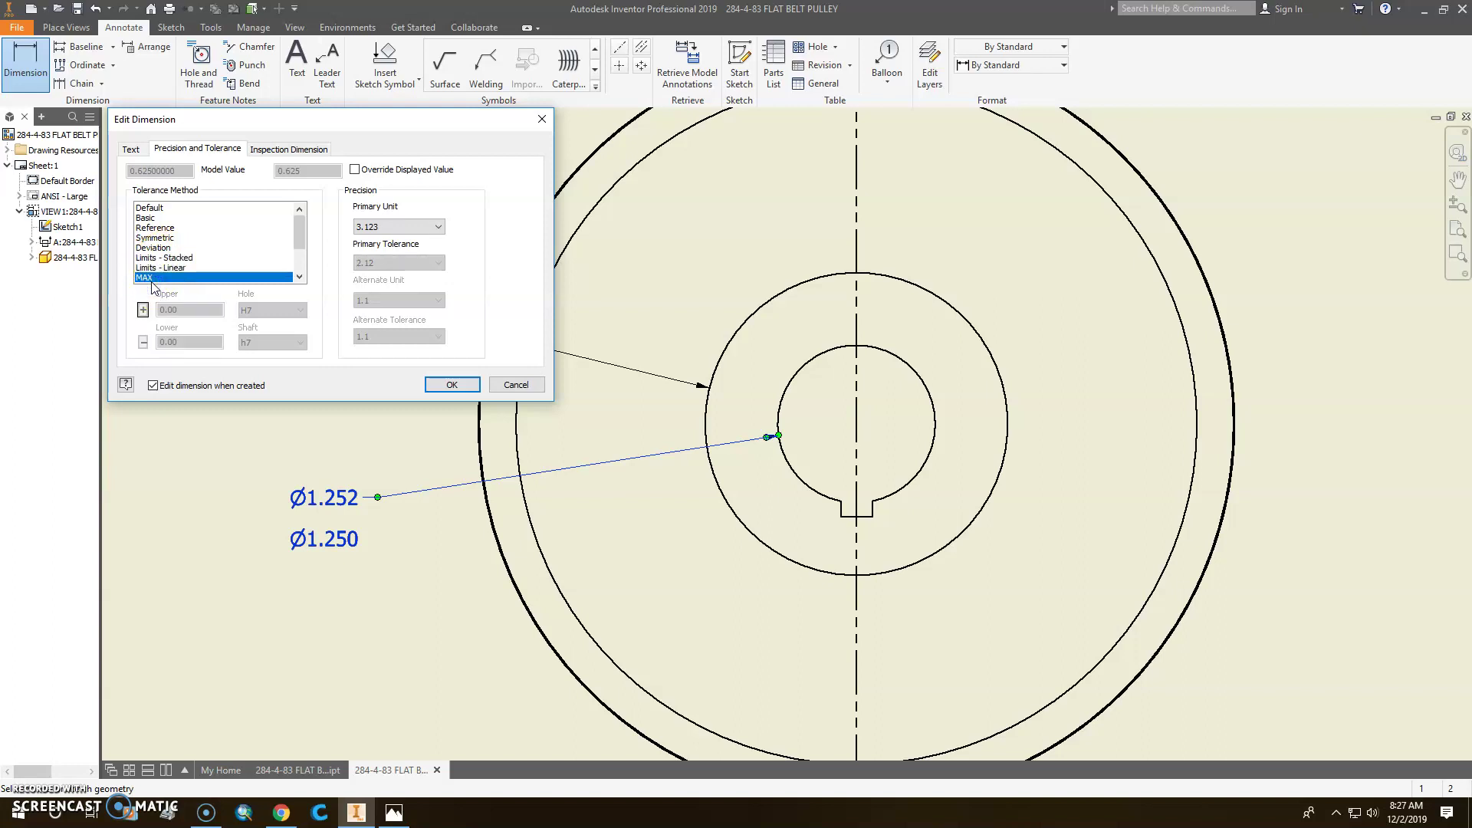
{"action": "left_click", "coordinate": [299, 277]}
{"action": "left_click", "coordinate": [300, 276]}
{"action": "left_click", "coordinate": [300, 277]}
{"action": "left_click", "coordinate": [300, 277]}
{"action": "left_click", "coordinate": [300, 277]}
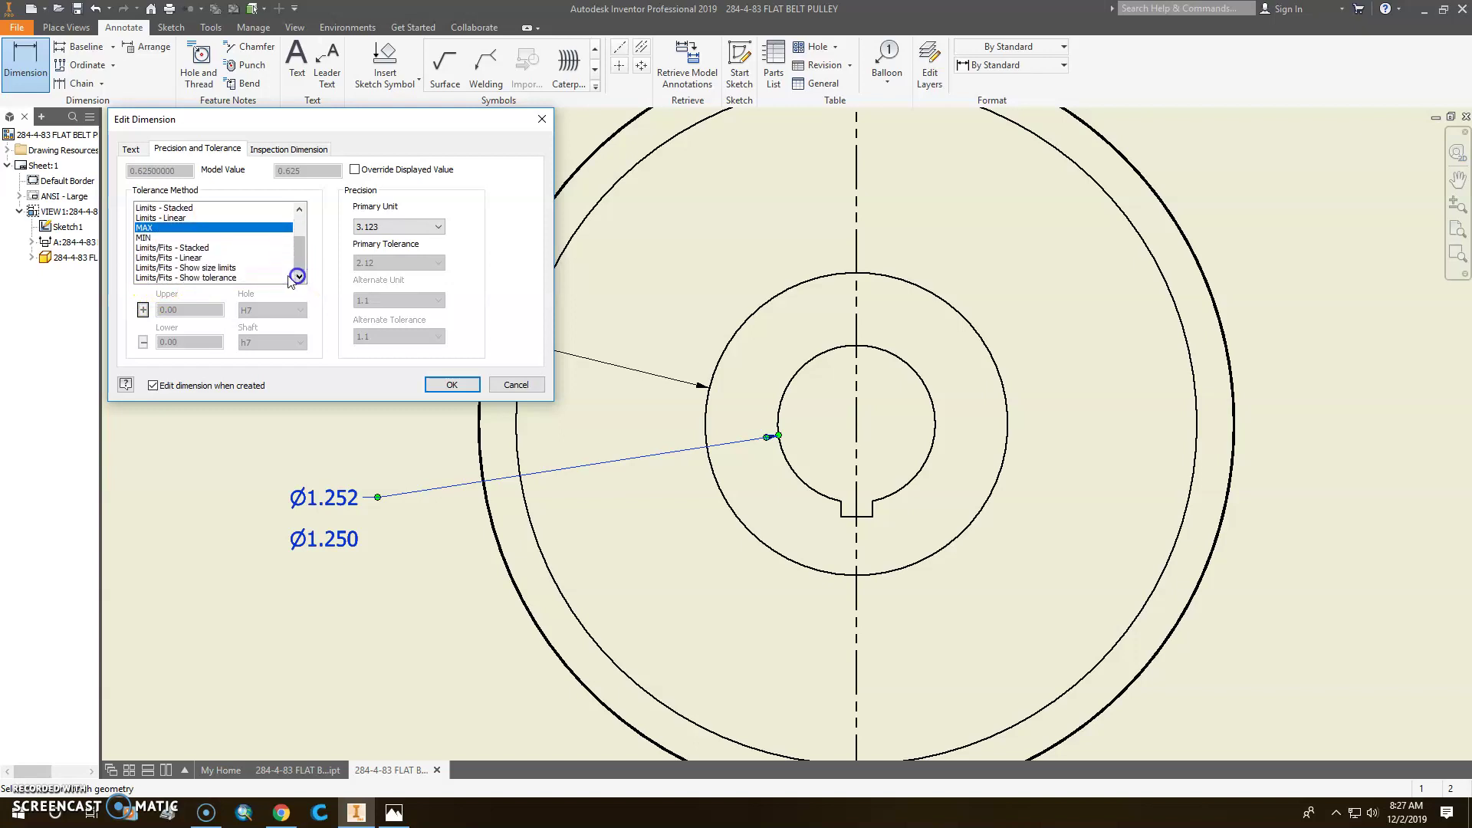
{"action": "left_click", "coordinate": [169, 247]}
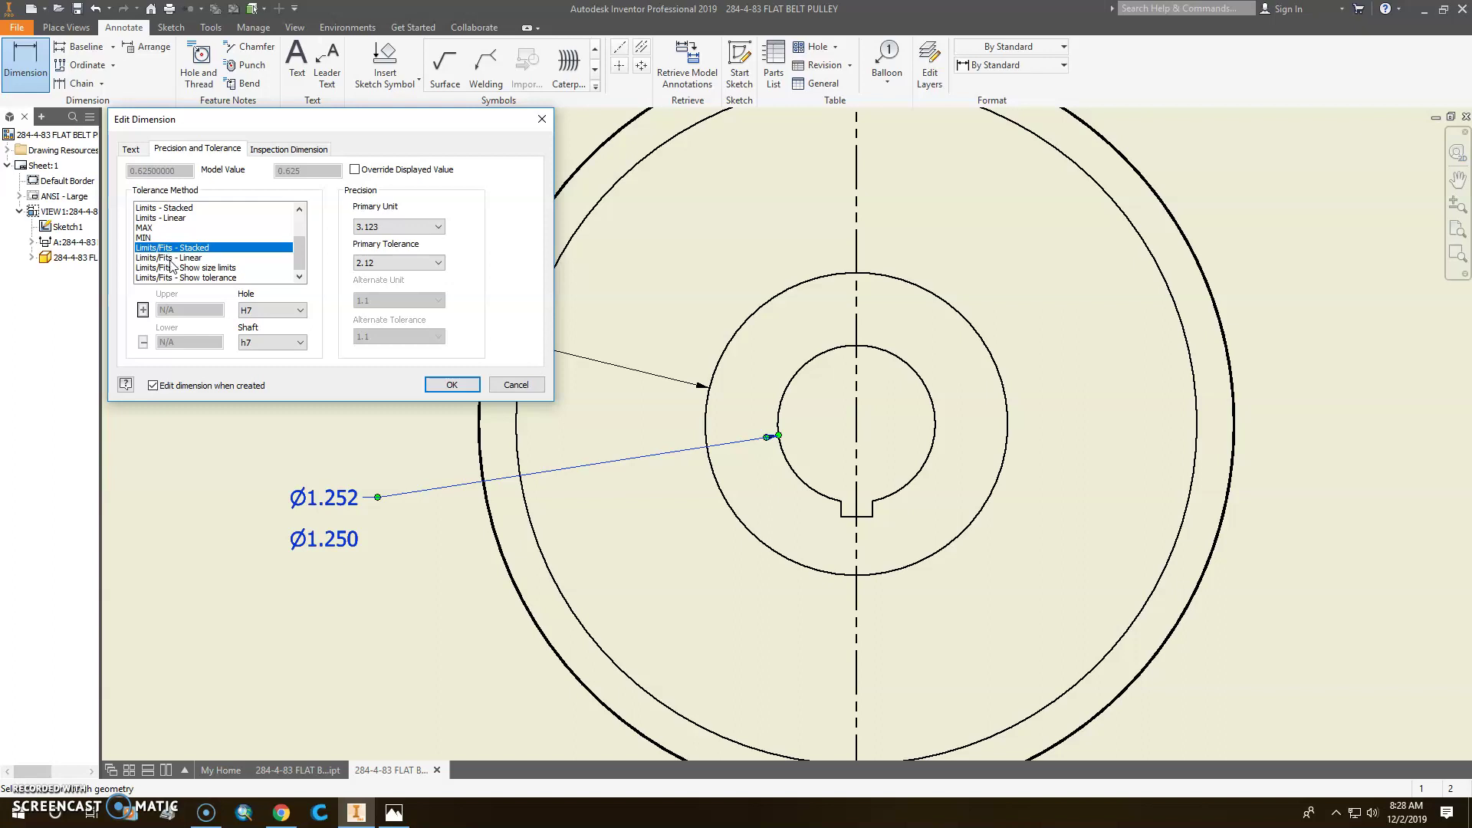
{"action": "left_click", "coordinate": [170, 258]}
{"action": "left_click", "coordinate": [171, 268]}
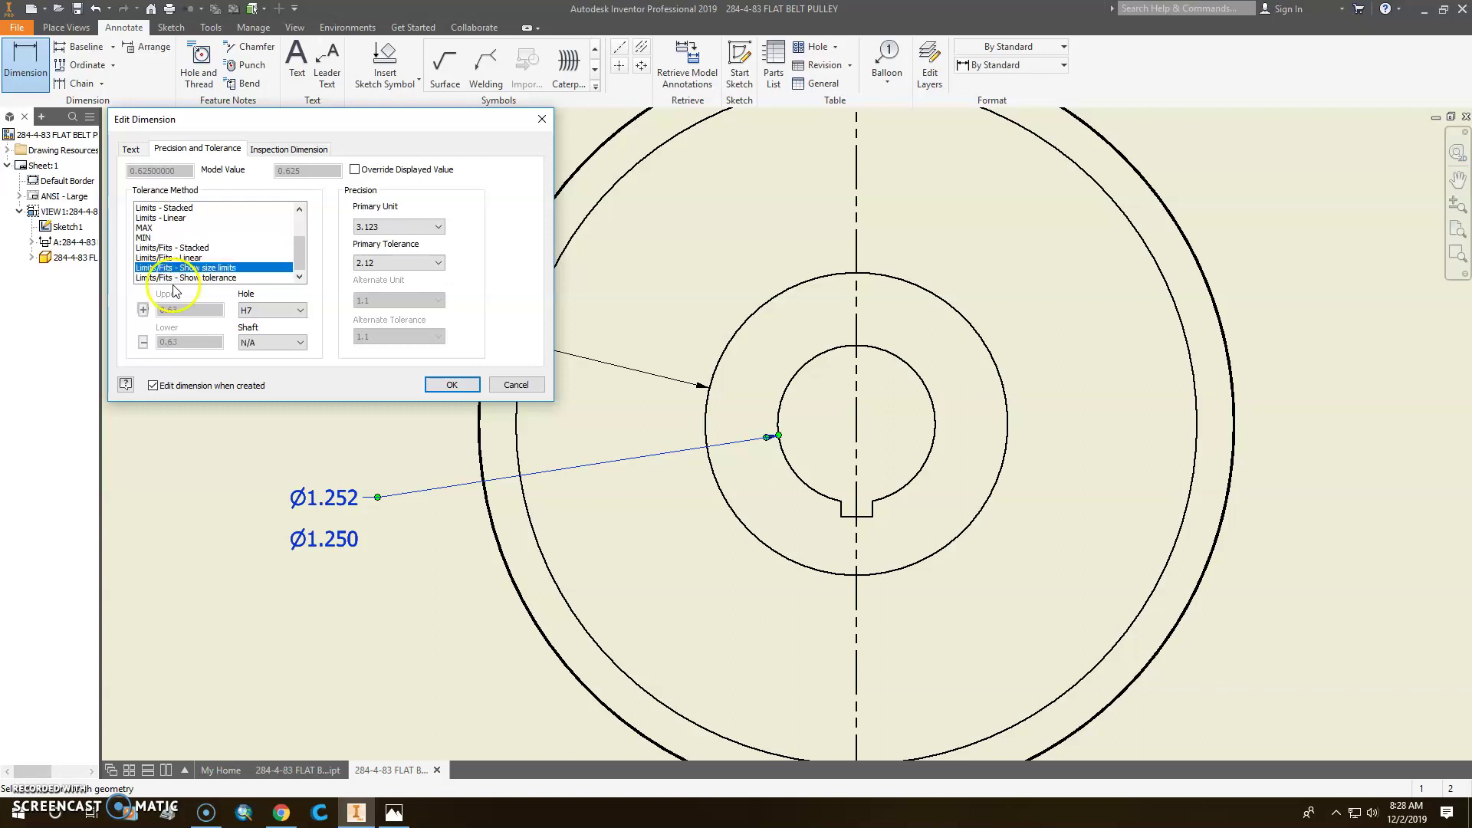
- Apply the Limits - Stacked tolerance method to the bore dimension with upper and lower values of 0.00, and accept it
{"action": "left_click", "coordinate": [170, 218]}
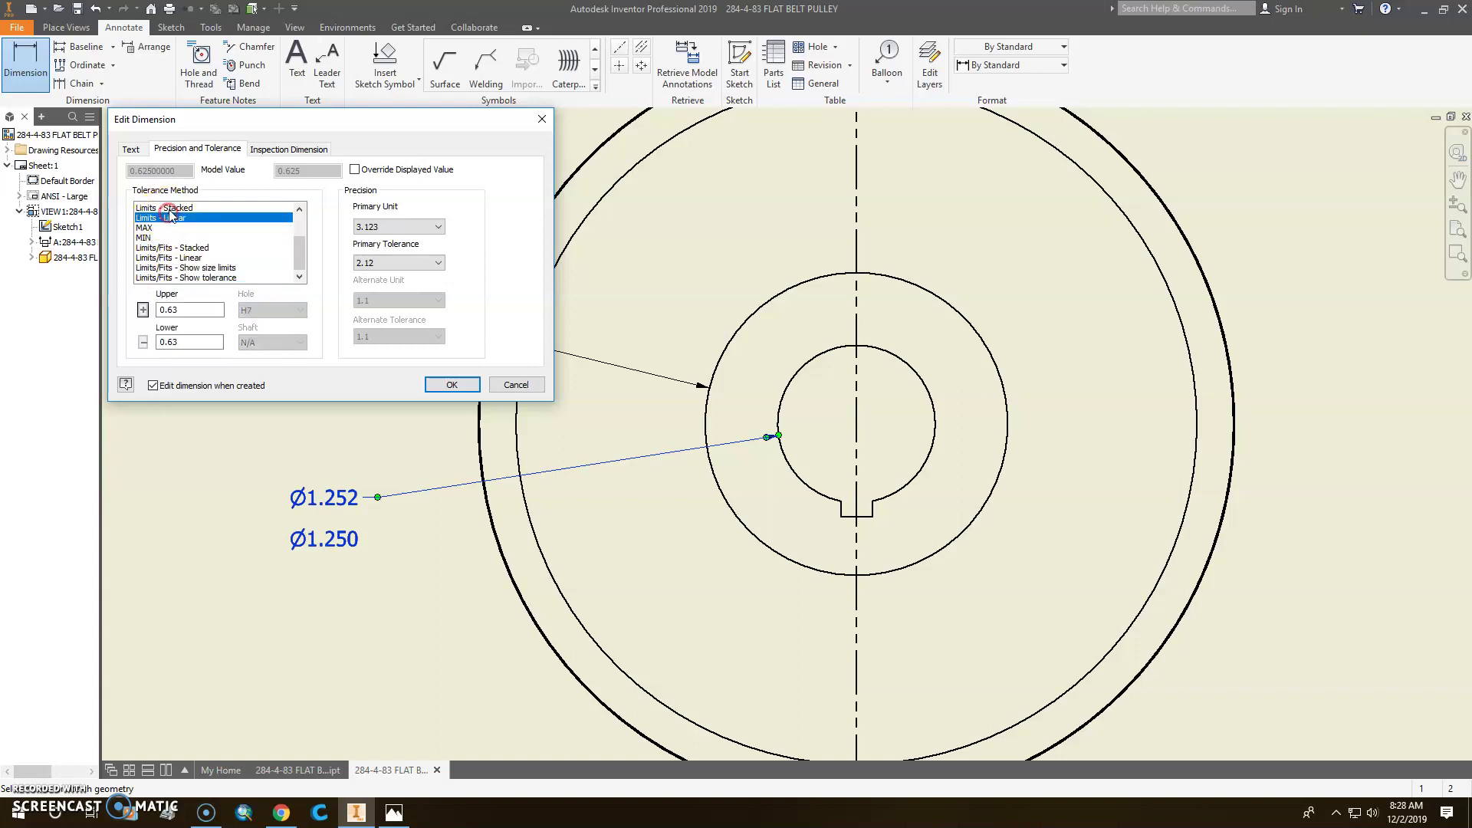
{"action": "left_click", "coordinate": [173, 208]}
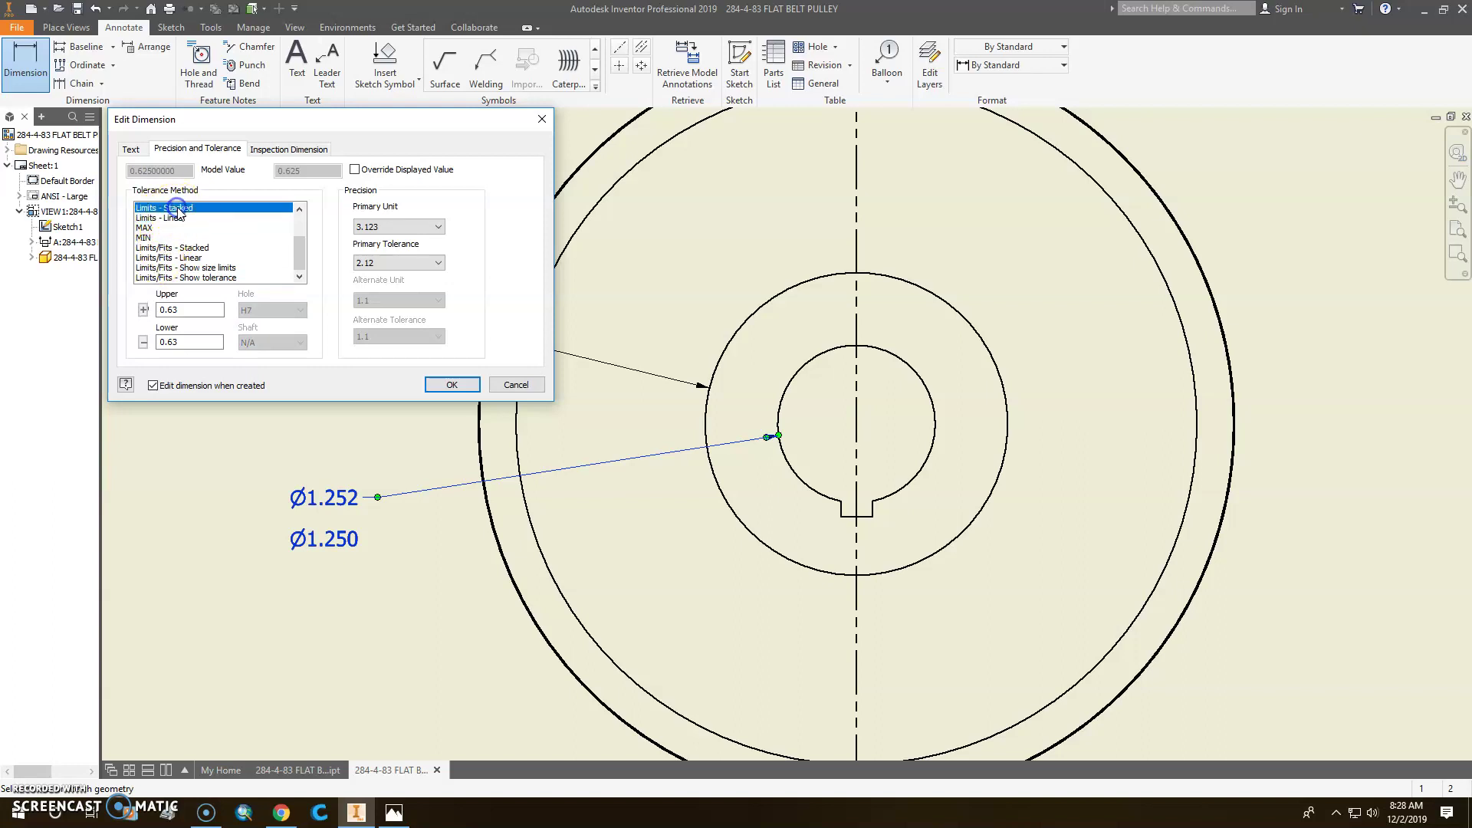
{"action": "left_click", "coordinate": [142, 309]}
{"action": "double_click", "coordinate": [172, 310]}
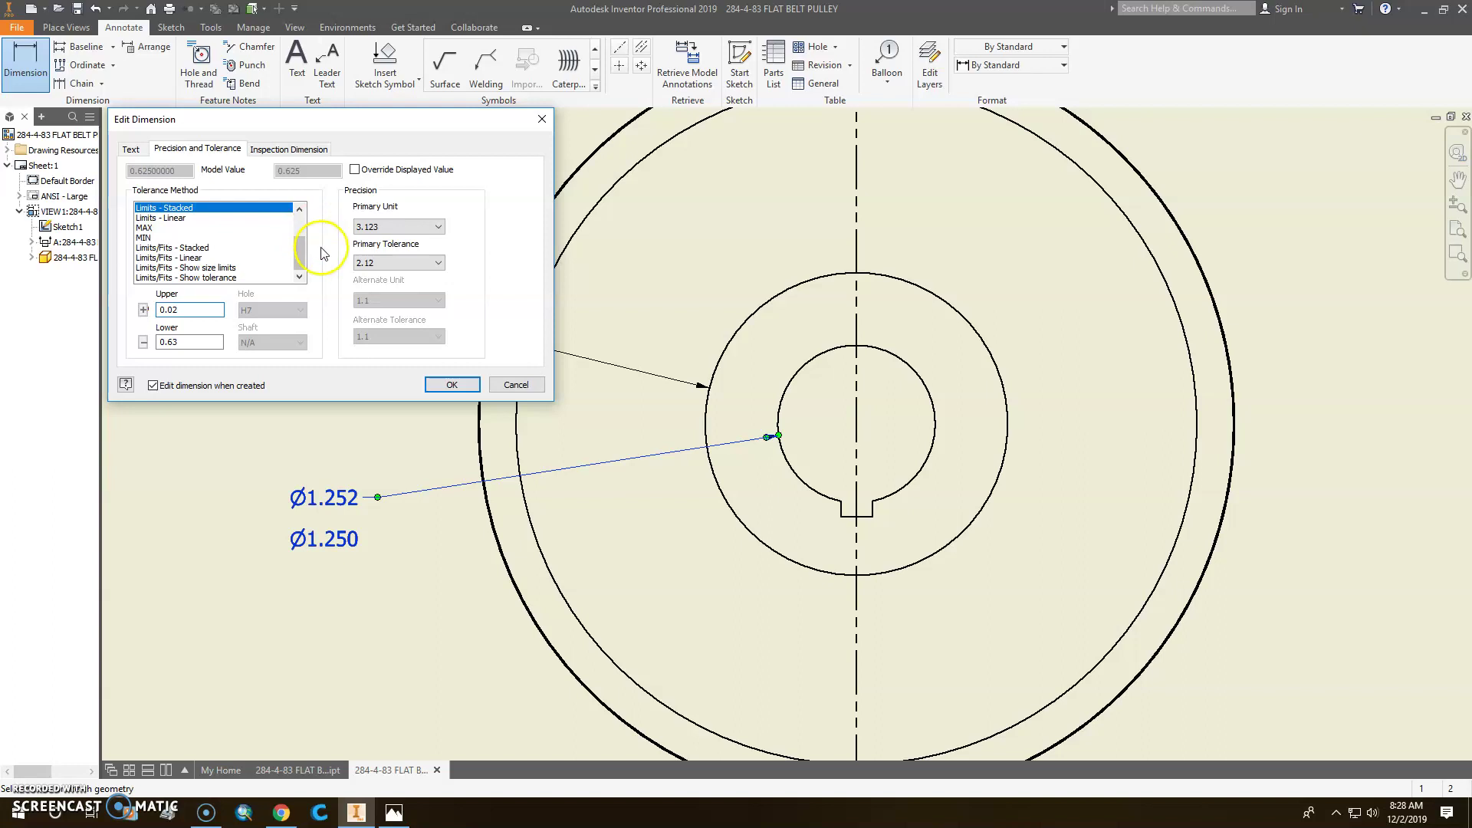
{"action": "double_click", "coordinate": [167, 345]}
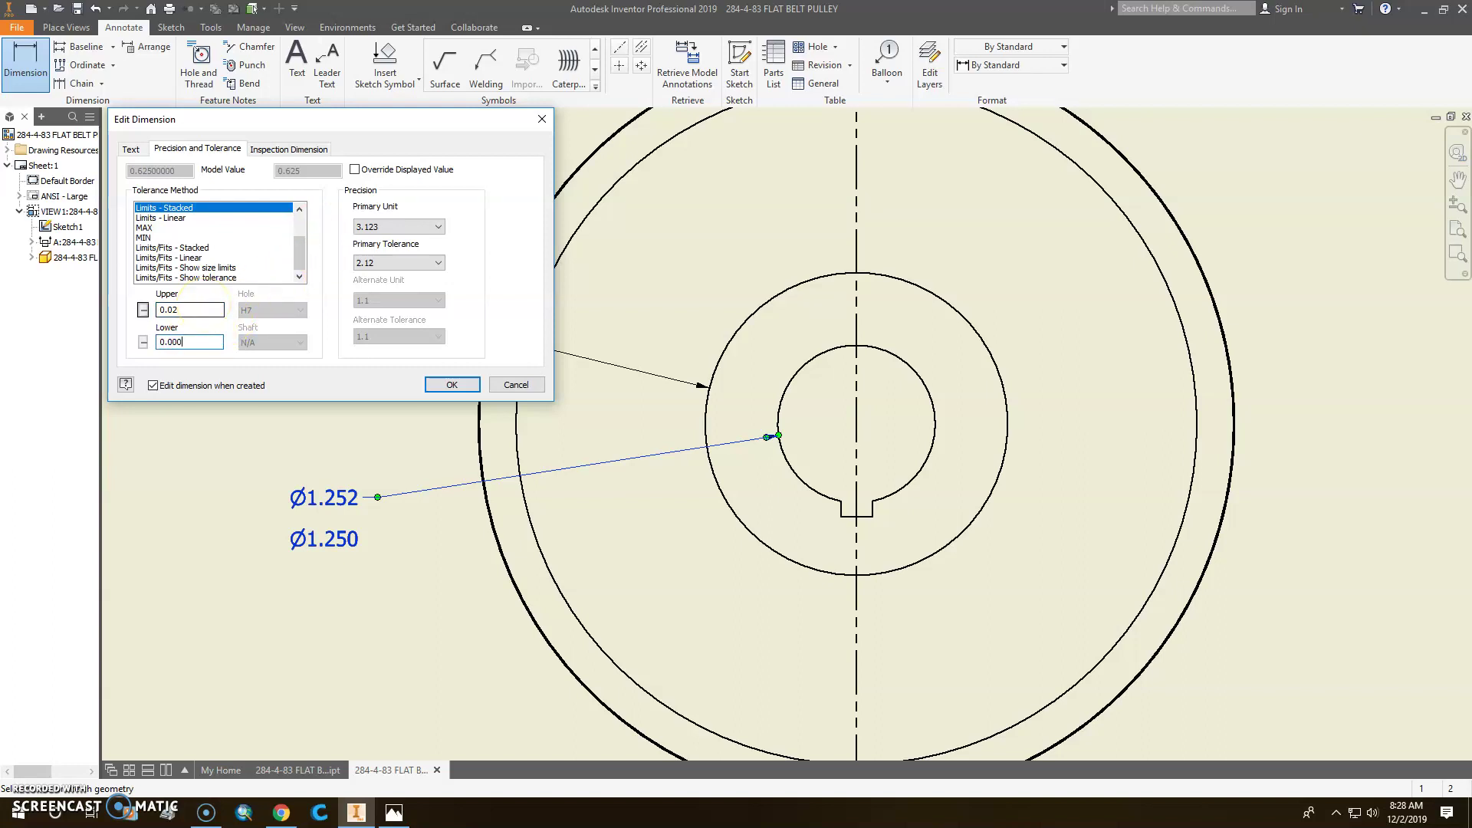
{"action": "double_click", "coordinate": [172, 309]}
{"action": "left_click", "coordinate": [478, 388]}
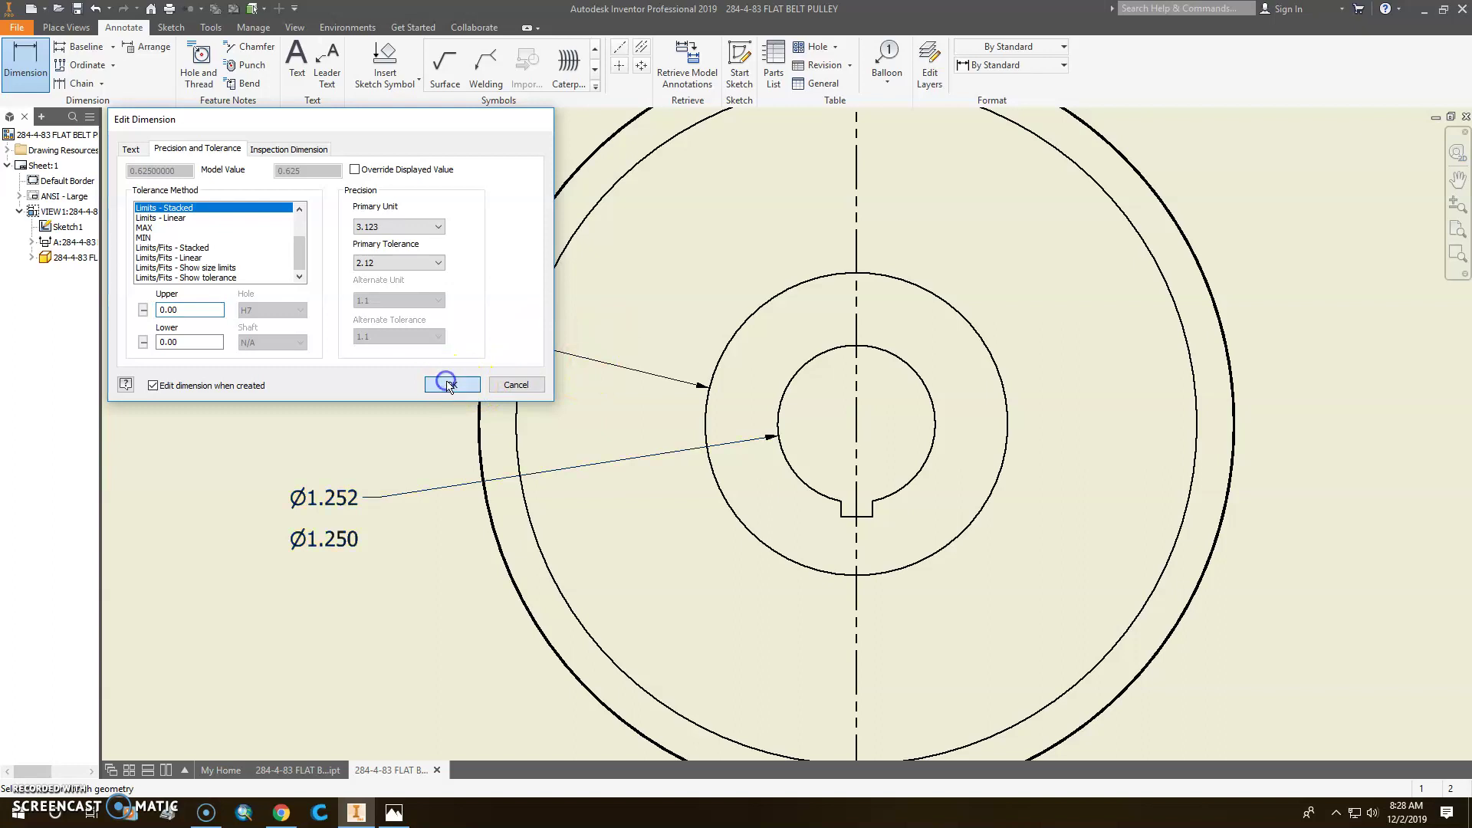
{"action": "left_click", "coordinate": [351, 500]}
{"action": "double_click", "coordinate": [349, 498]}
{"action": "left_click", "coordinate": [206, 265]}
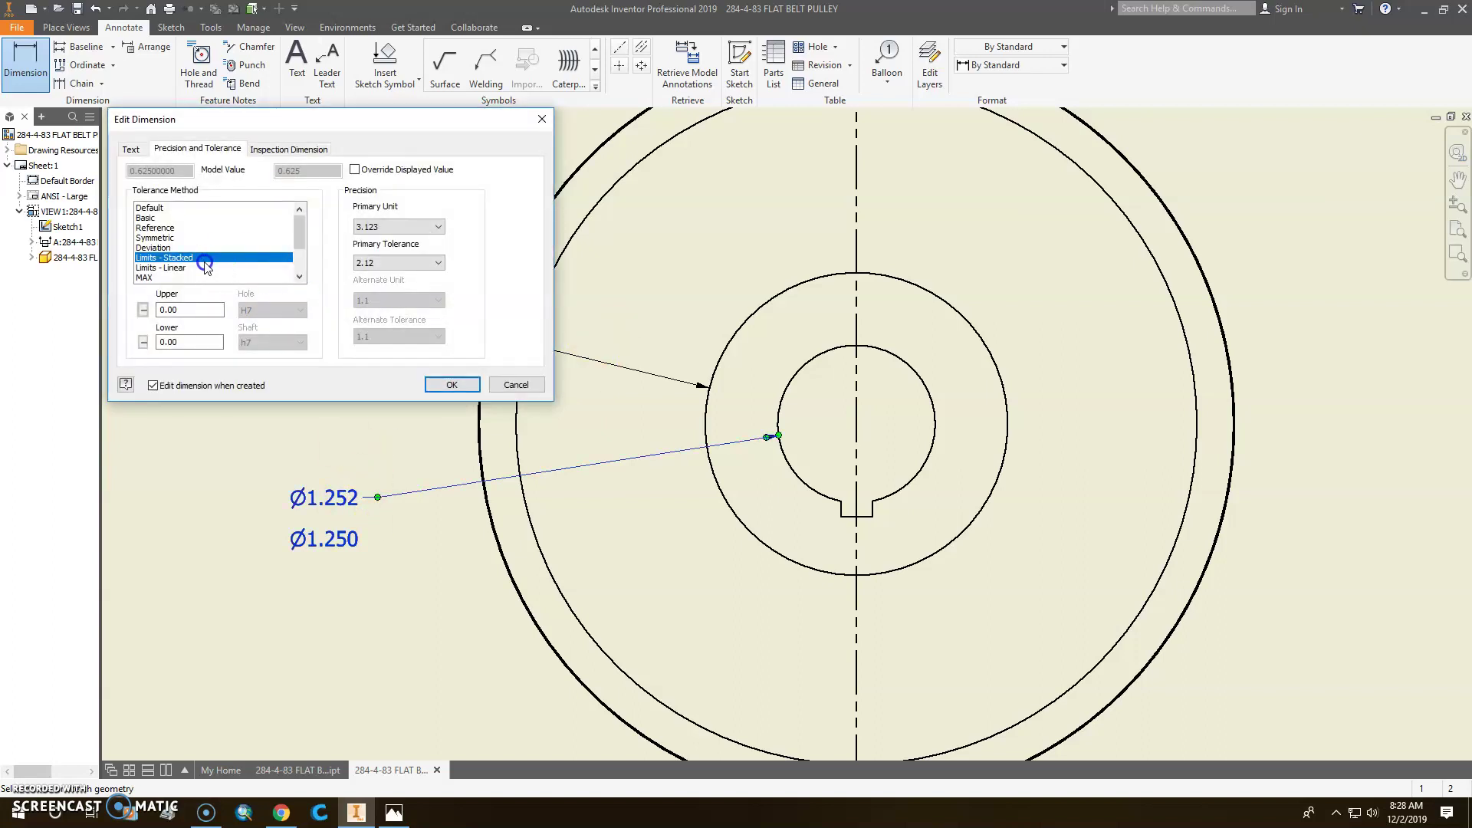
{"action": "left_click", "coordinate": [514, 386]}
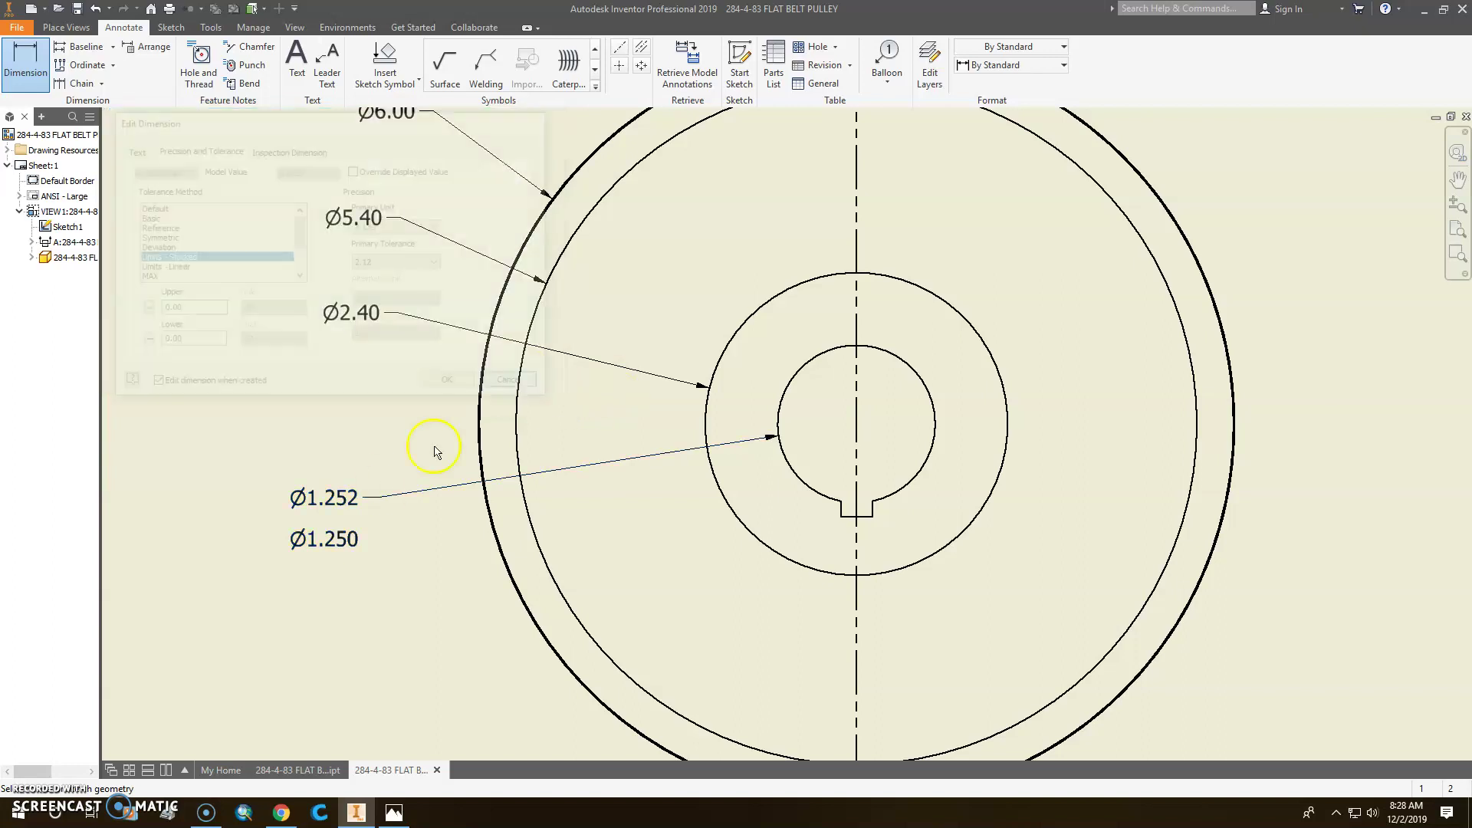
- Try to remove the Ø1.250 line from the bore dimension's text while using the Limits - Stacked tolerance method
{"action": "double_click", "coordinate": [337, 497]}
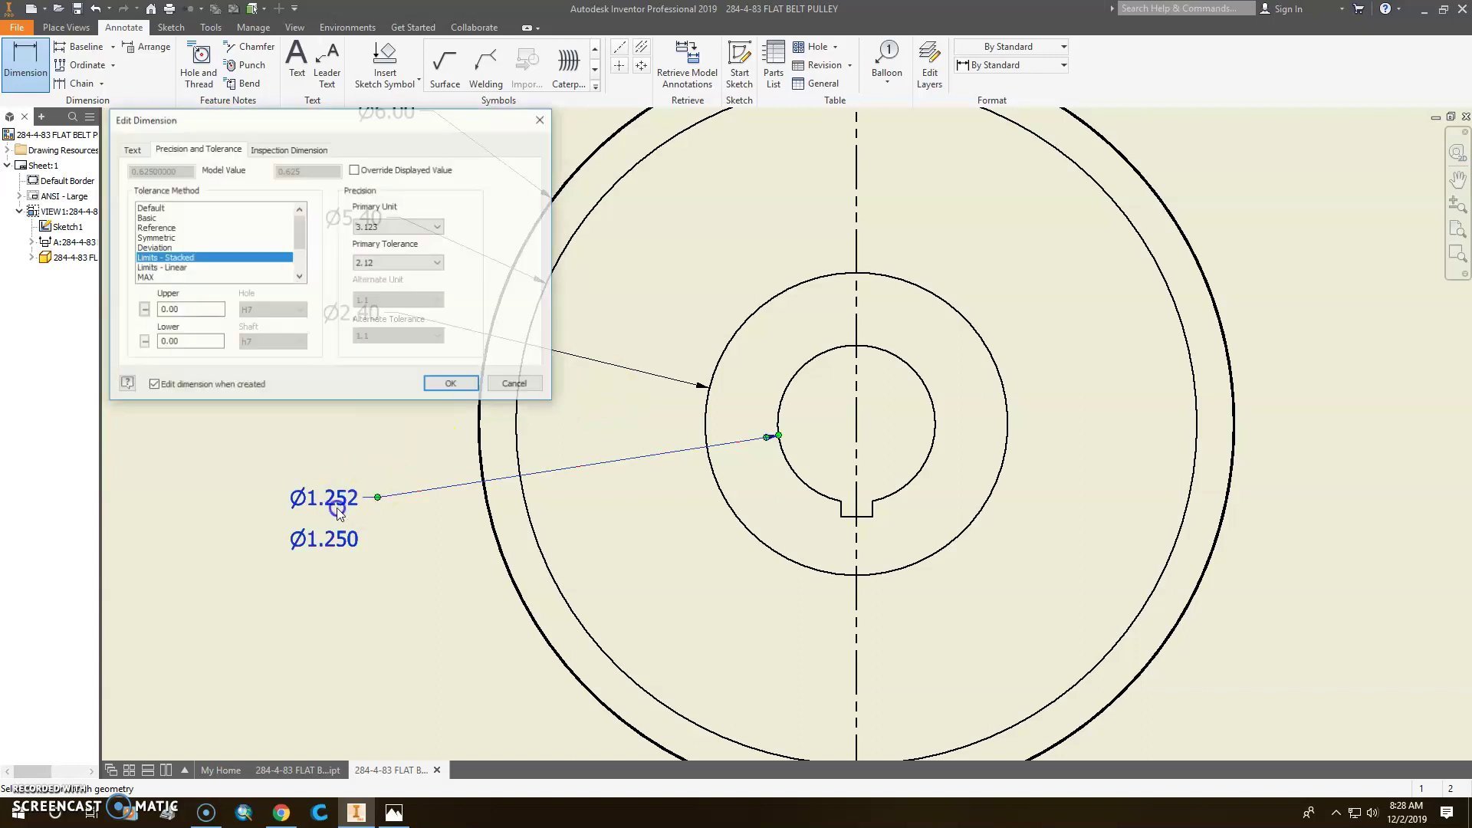
{"action": "left_click", "coordinate": [130, 149]}
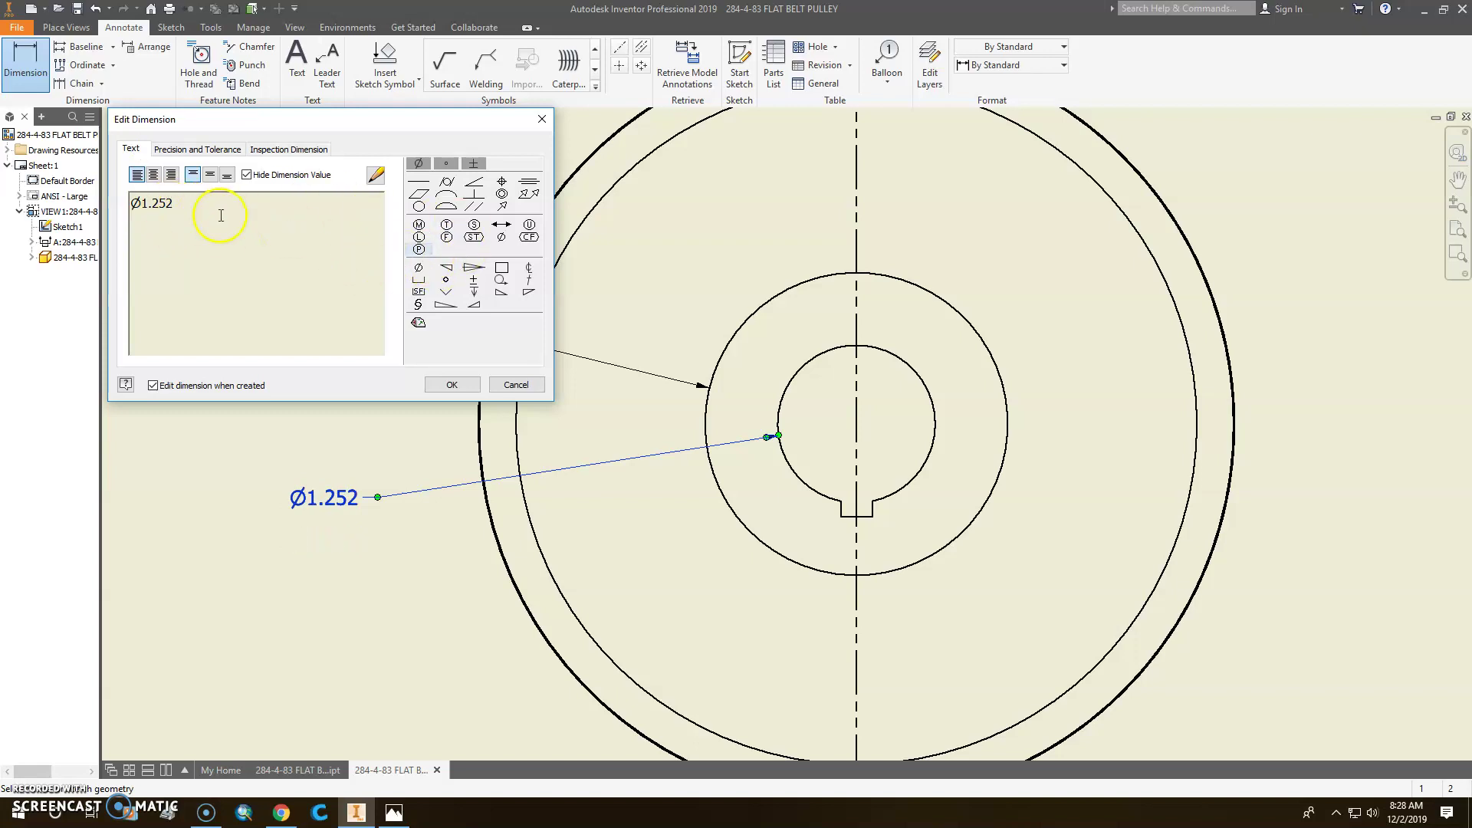
{"action": "left_click", "coordinate": [198, 148]}
{"action": "left_click", "coordinate": [176, 257]}
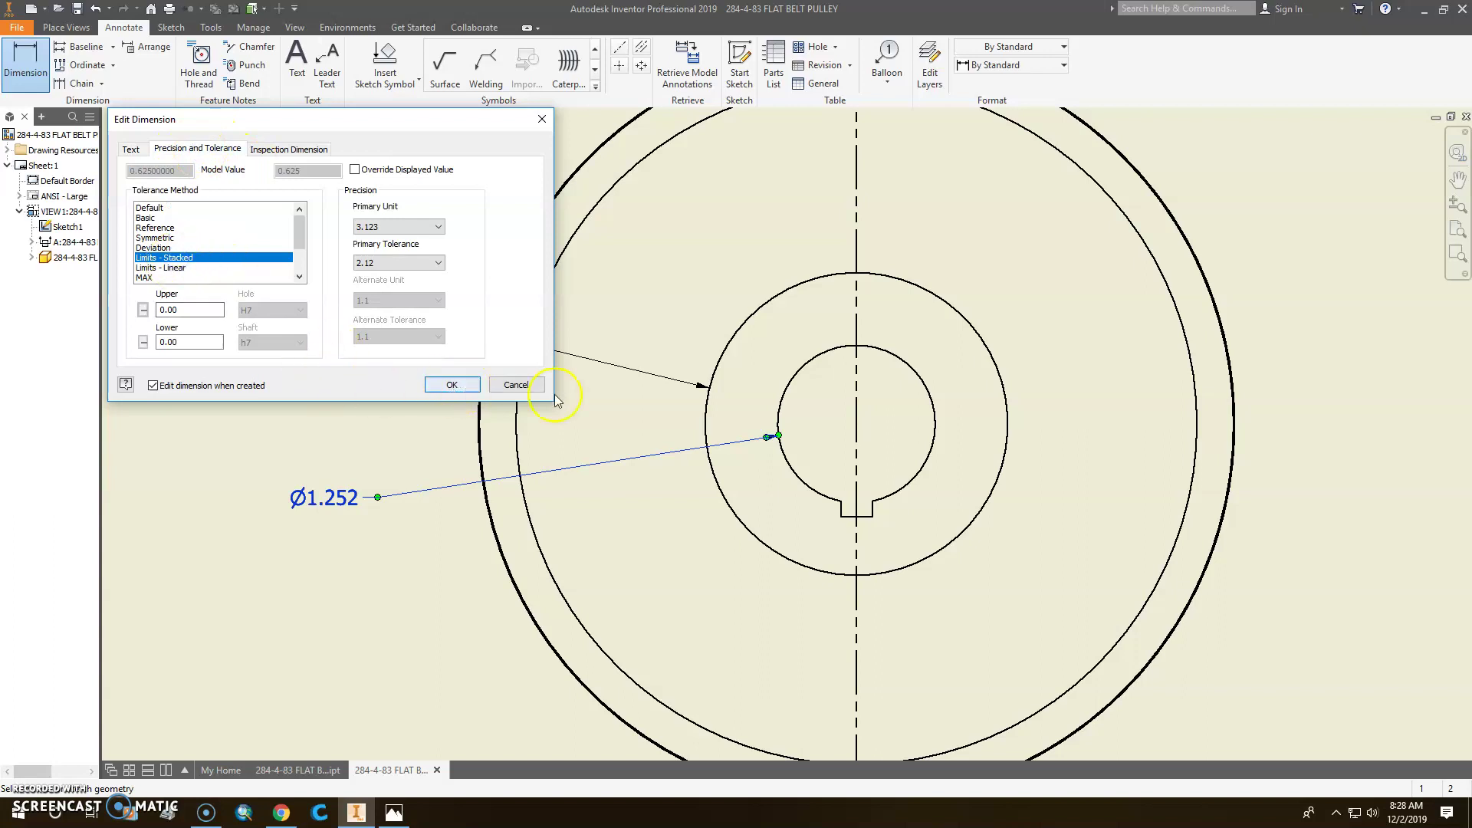
{"action": "left_click", "coordinate": [453, 385]}
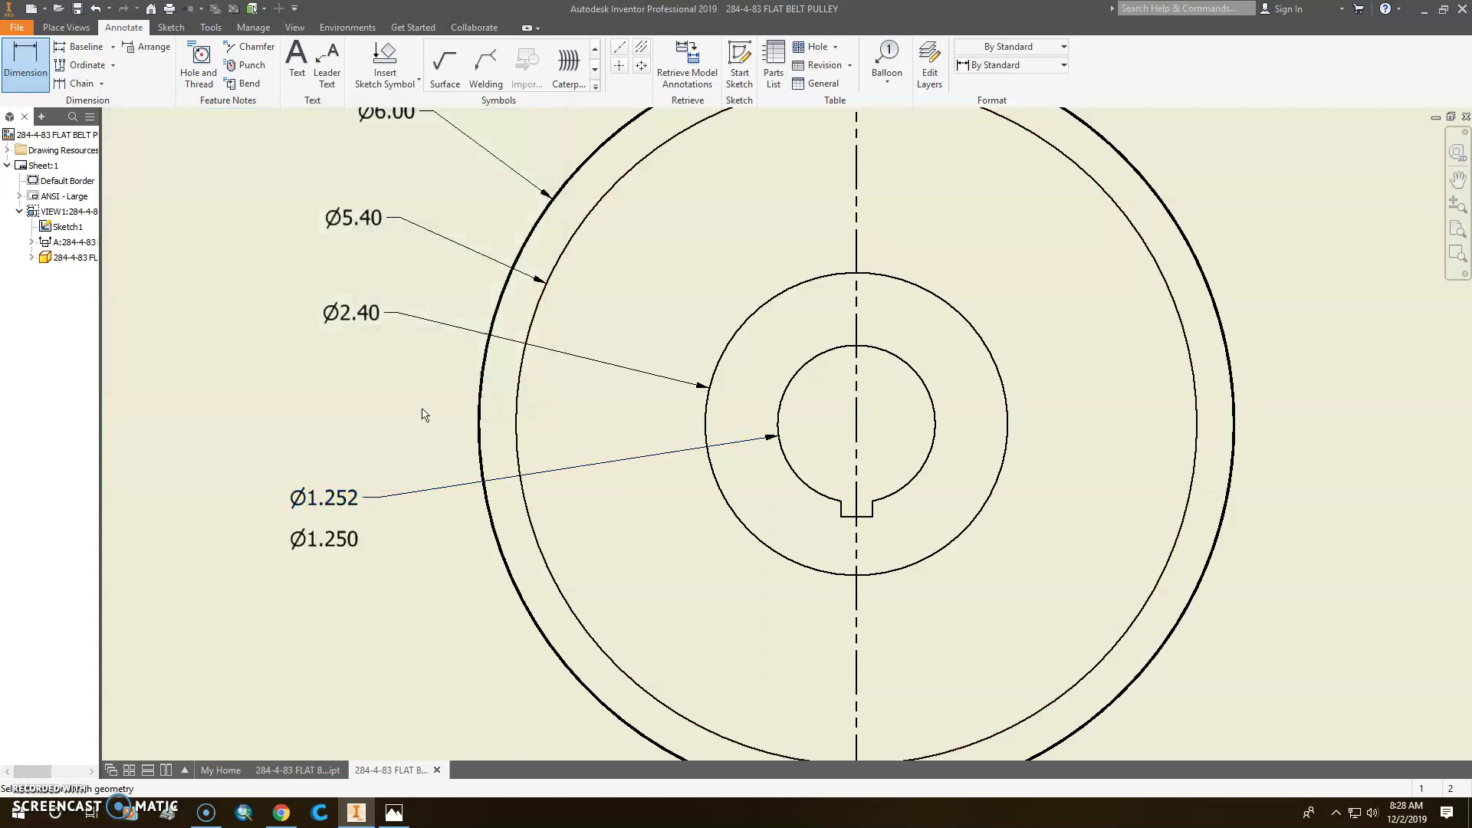
{"action": "key", "text": "Escape"}
- Reopen the bore dimension's text and delete its Ø1.252 line, keeping only Ø1.250
{"action": "left_click", "coordinate": [325, 545]}
{"action": "double_click", "coordinate": [338, 544]}
{"action": "left_click", "coordinate": [135, 149]}
{"action": "left_click", "coordinate": [177, 223]}
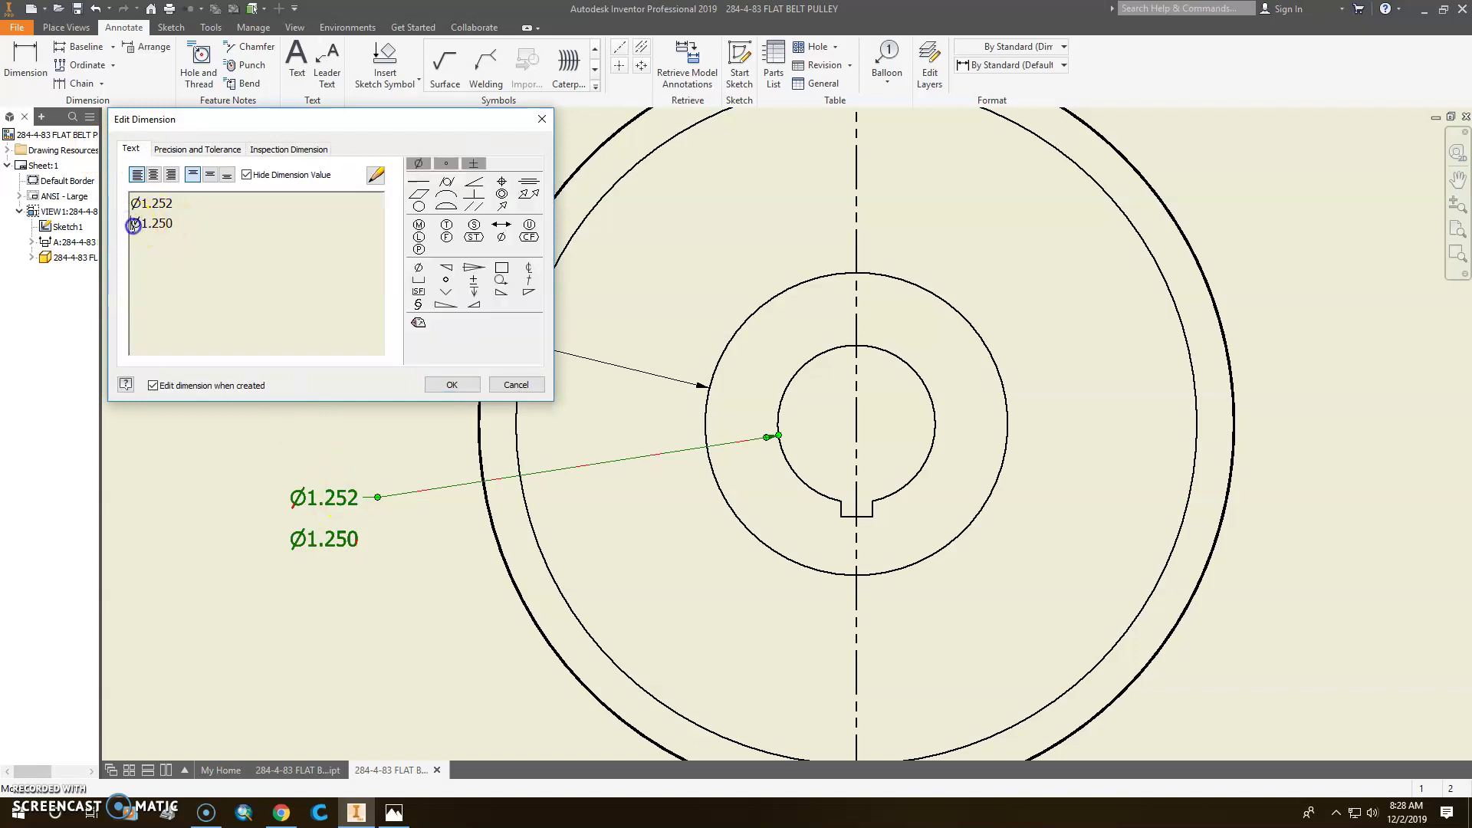
{"action": "key", "text": "BackSpace"}
{"action": "key", "text": "BackSpace"}
{"action": "key", "text": "BackSpace"}
{"action": "key", "text": "BackSpace"}
{"action": "key", "text": "BackSpace"}
{"action": "key", "text": "BackSpace"}
{"action": "key", "text": "BackSpace"}
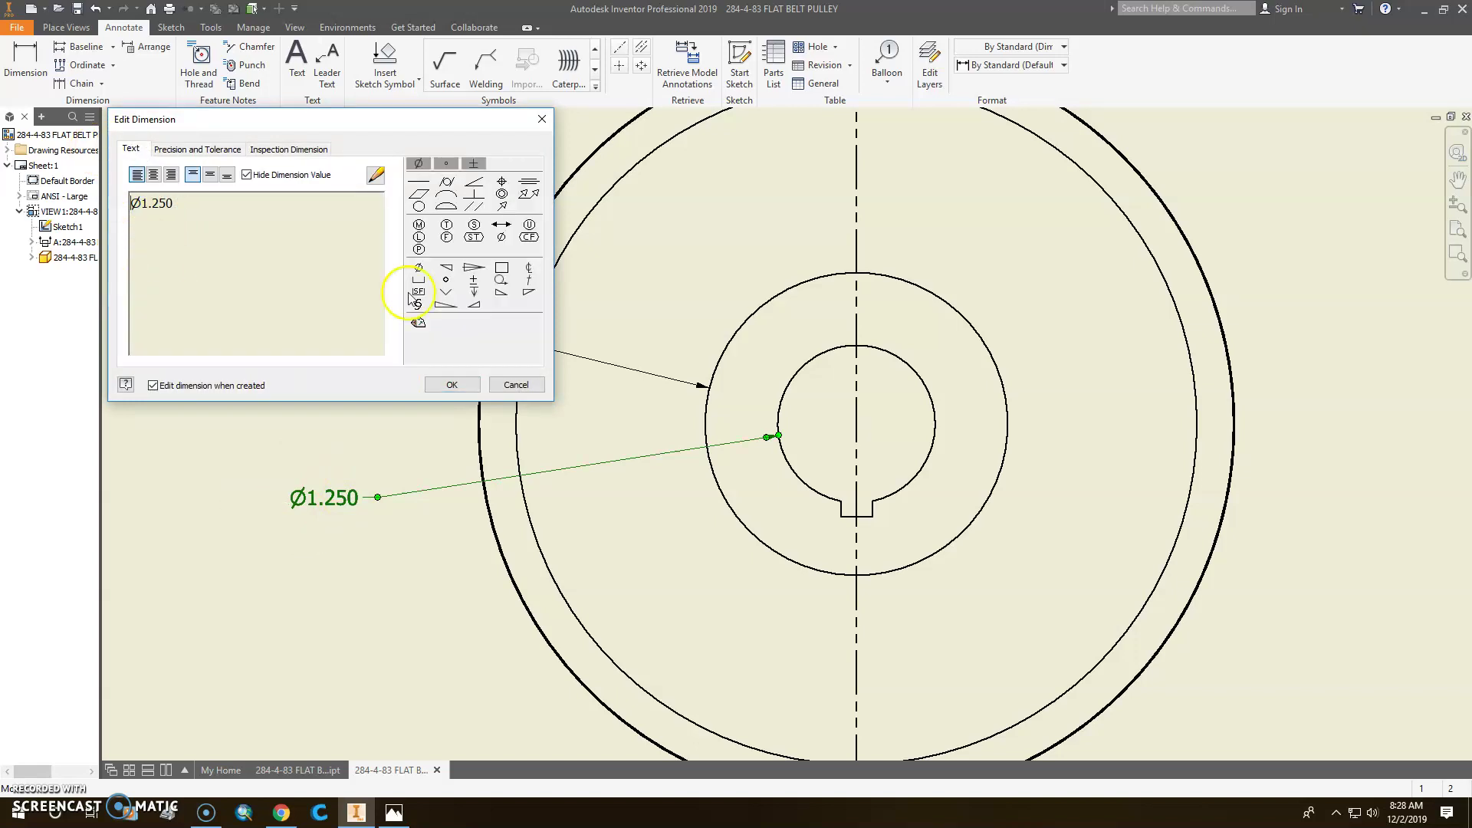
- Append THRU after Ø1.250 in the bore dimension's text and accept the edit
{"action": "left_click", "coordinate": [465, 383]}
{"action": "left_click", "coordinate": [263, 205]}
{"action": "type", "text": "THRU"}
{"action": "left_click", "coordinate": [450, 383]}
- Dimension the hub's width in section A-A, placing the dimension above the view
{"action": "scroll", "coordinate": [586, 414], "scroll_direction": "down", "scroll_amount": 3}
{"action": "scroll", "coordinate": [586, 408], "scroll_direction": "down", "scroll_amount": 2}
{"action": "mouse_move", "coordinate": [917, 388]}
{"action": "middle_mouse_down"}
{"action": "mouse_move", "coordinate": [487, 361]}
{"action": "mouse_move", "coordinate": [634, 323]}
{"action": "middle_mouse_up"}
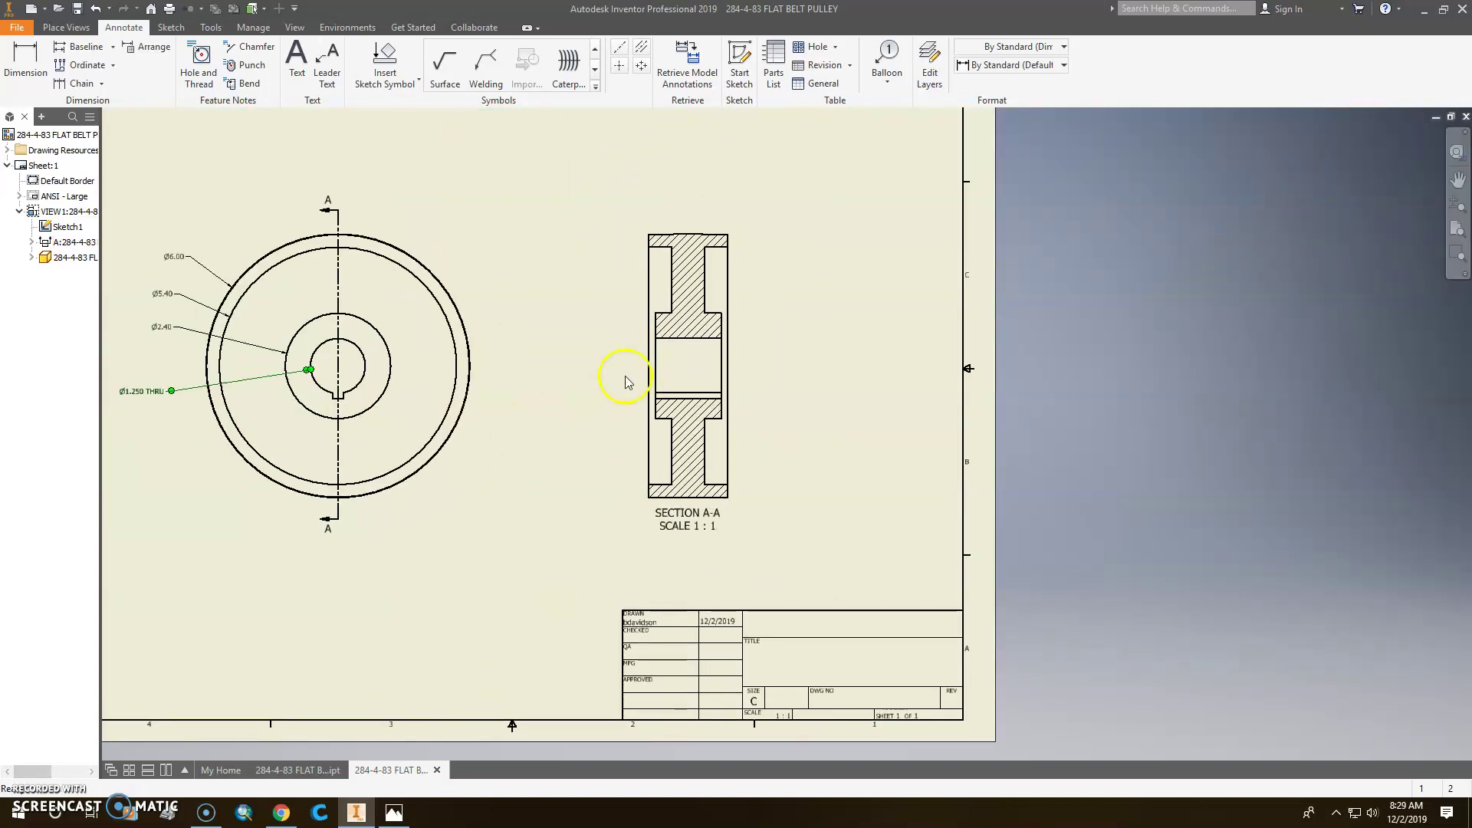
{"action": "middle_click_drag", "start_coordinate": [572, 308], "coordinate": [735, 341]}
{"action": "left_click", "coordinate": [21, 54]}
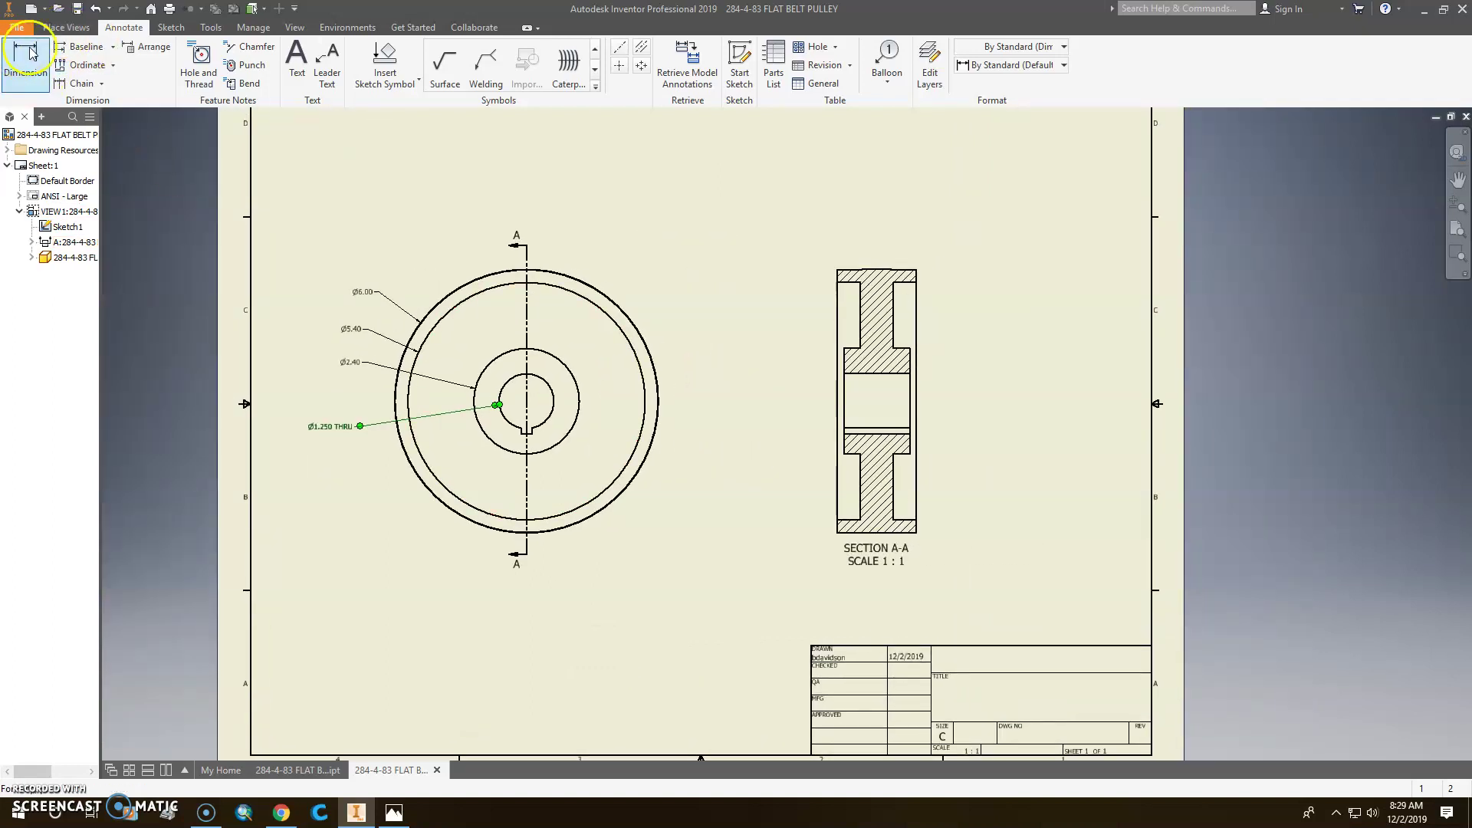
{"action": "scroll", "coordinate": [775, 261], "scroll_direction": "up", "scroll_amount": 5}
{"action": "scroll", "coordinate": [727, 211], "scroll_direction": "down", "scroll_amount": 2}
{"action": "middle_click_drag", "start_coordinate": [727, 212], "coordinate": [697, 211]}
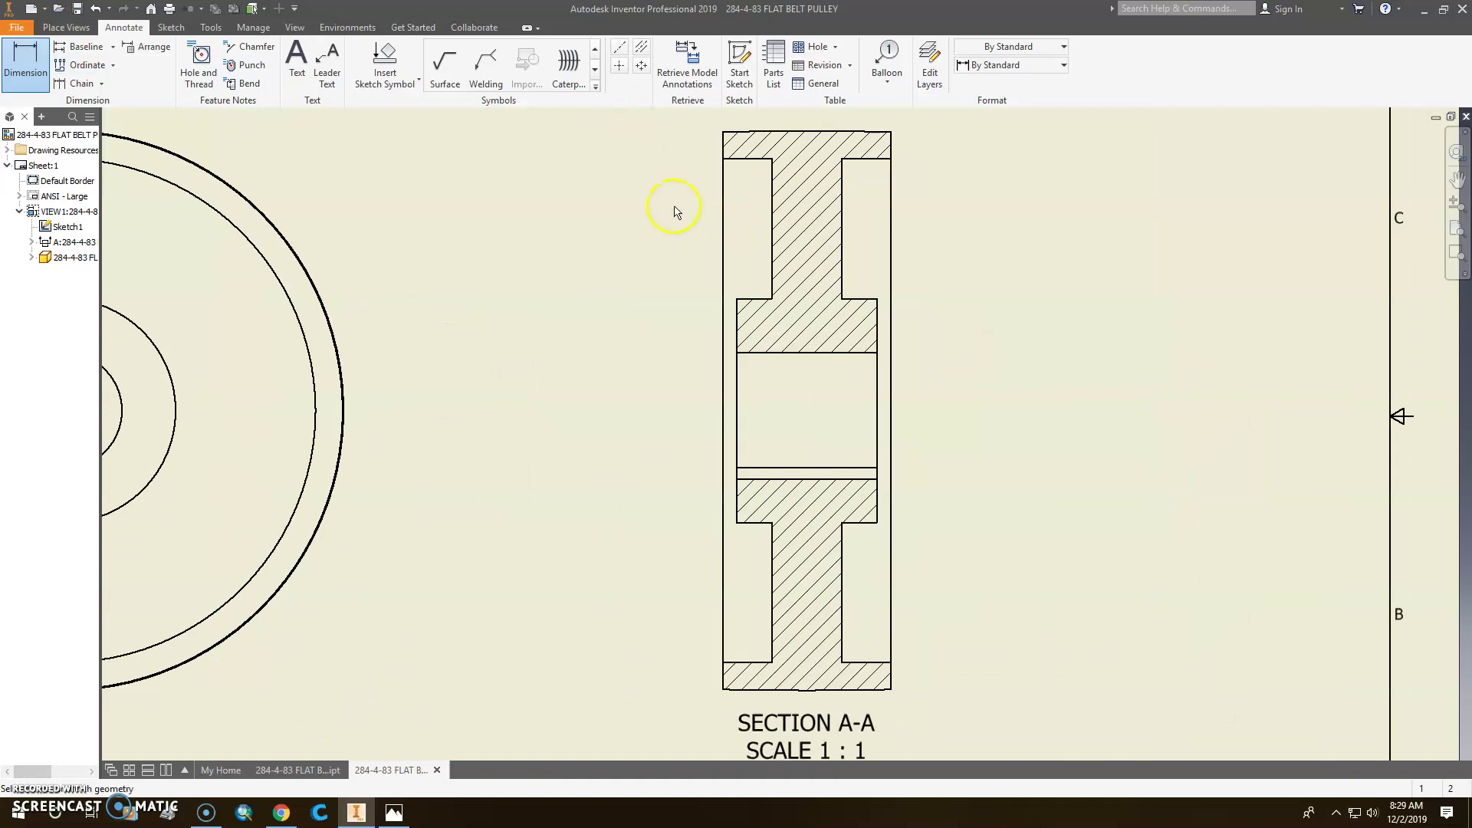
{"action": "left_click", "coordinate": [736, 318]}
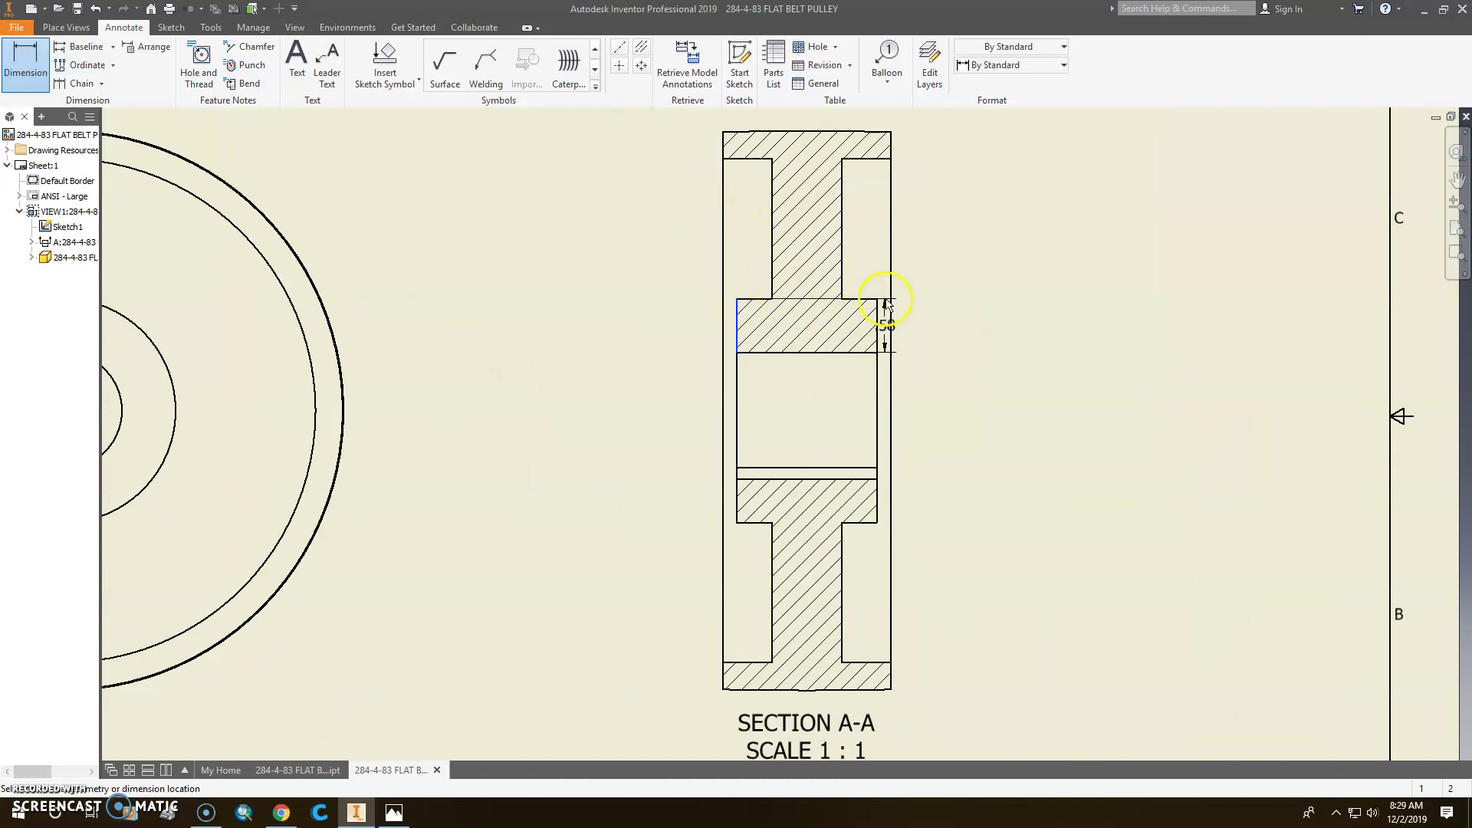
{"action": "left_click", "coordinate": [877, 312]}
{"action": "middle_click_drag", "start_coordinate": [794, 187], "coordinate": [805, 388]}
{"action": "left_click", "coordinate": [828, 276]}
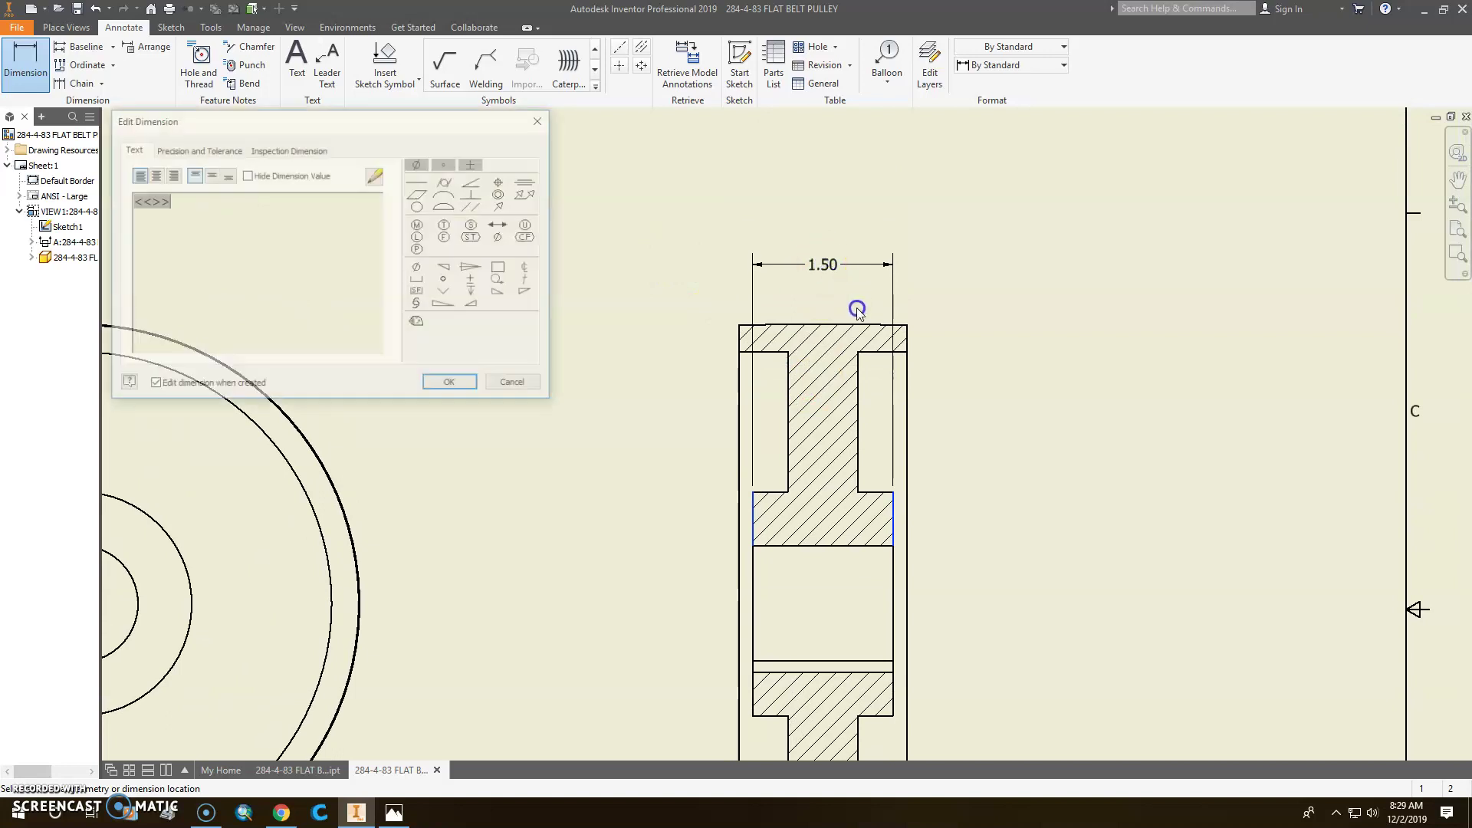
{"action": "left_click", "coordinate": [451, 384]}
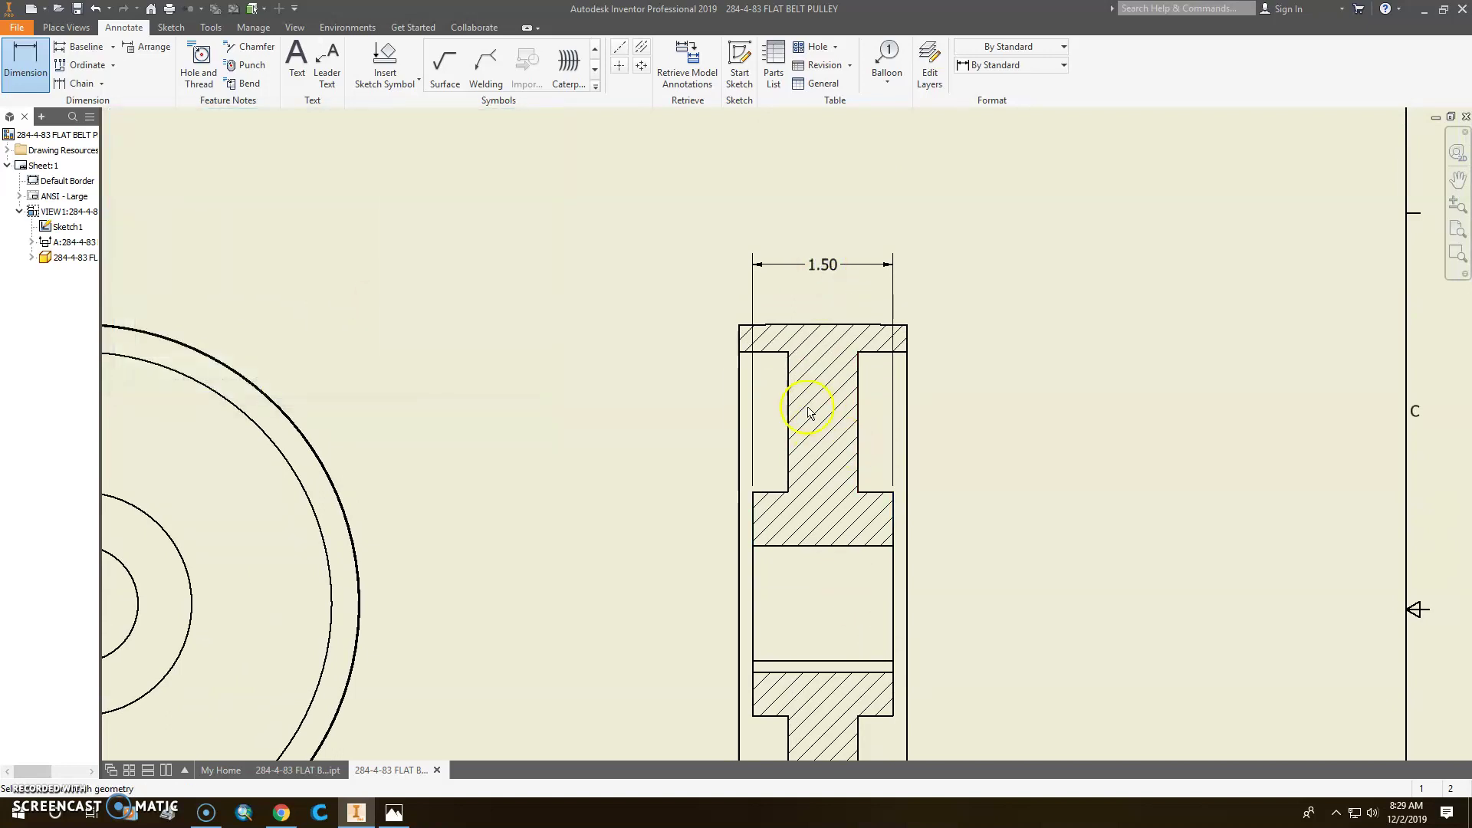
- Dimension the web's thickness in section A-A, placing it between the view and the hub width dimension
{"action": "left_click", "coordinate": [792, 399]}
{"action": "left_click", "coordinate": [859, 402]}
{"action": "left_click", "coordinate": [825, 300]}
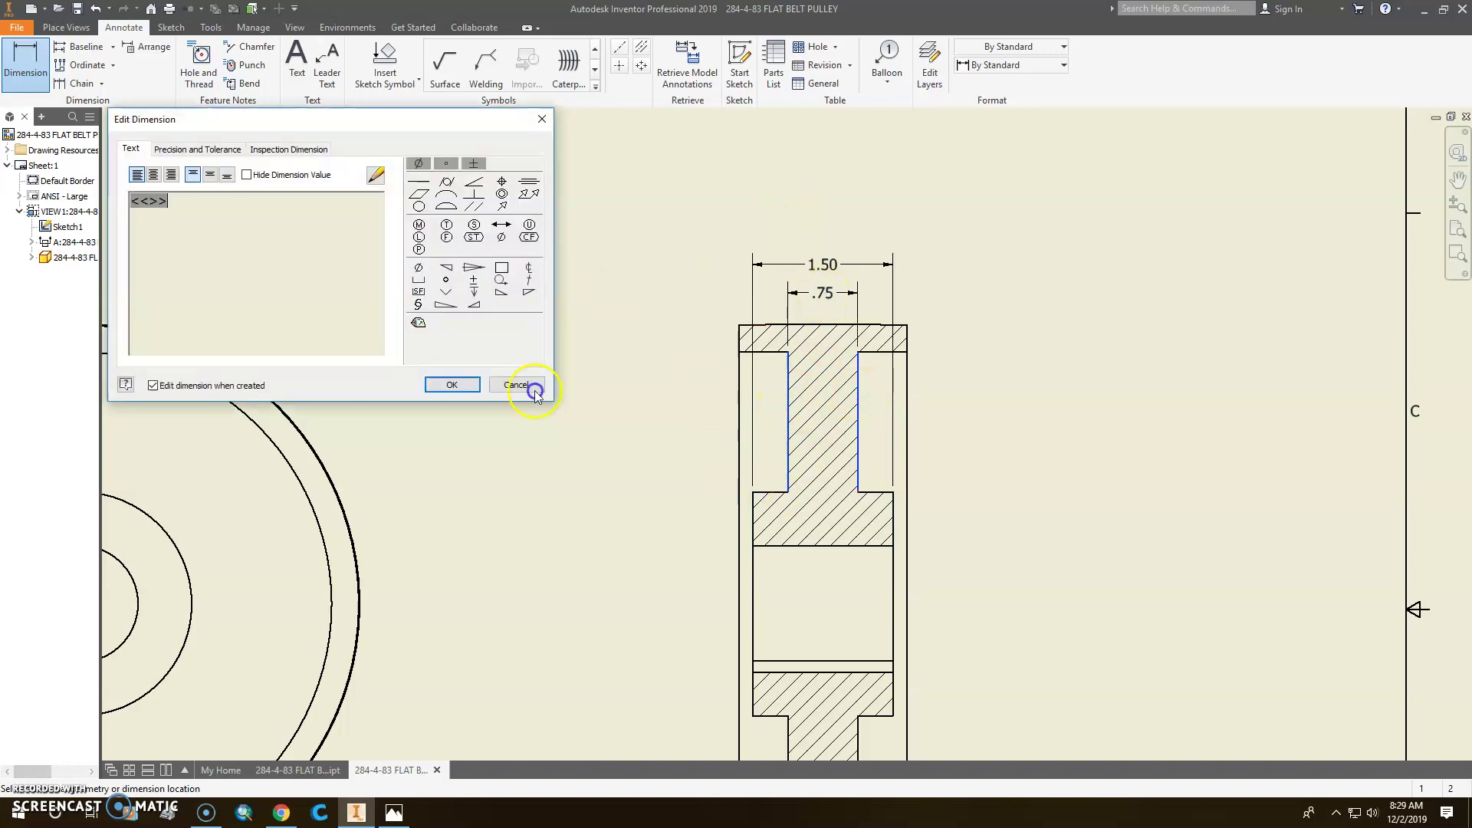
{"action": "left_click", "coordinate": [451, 385]}
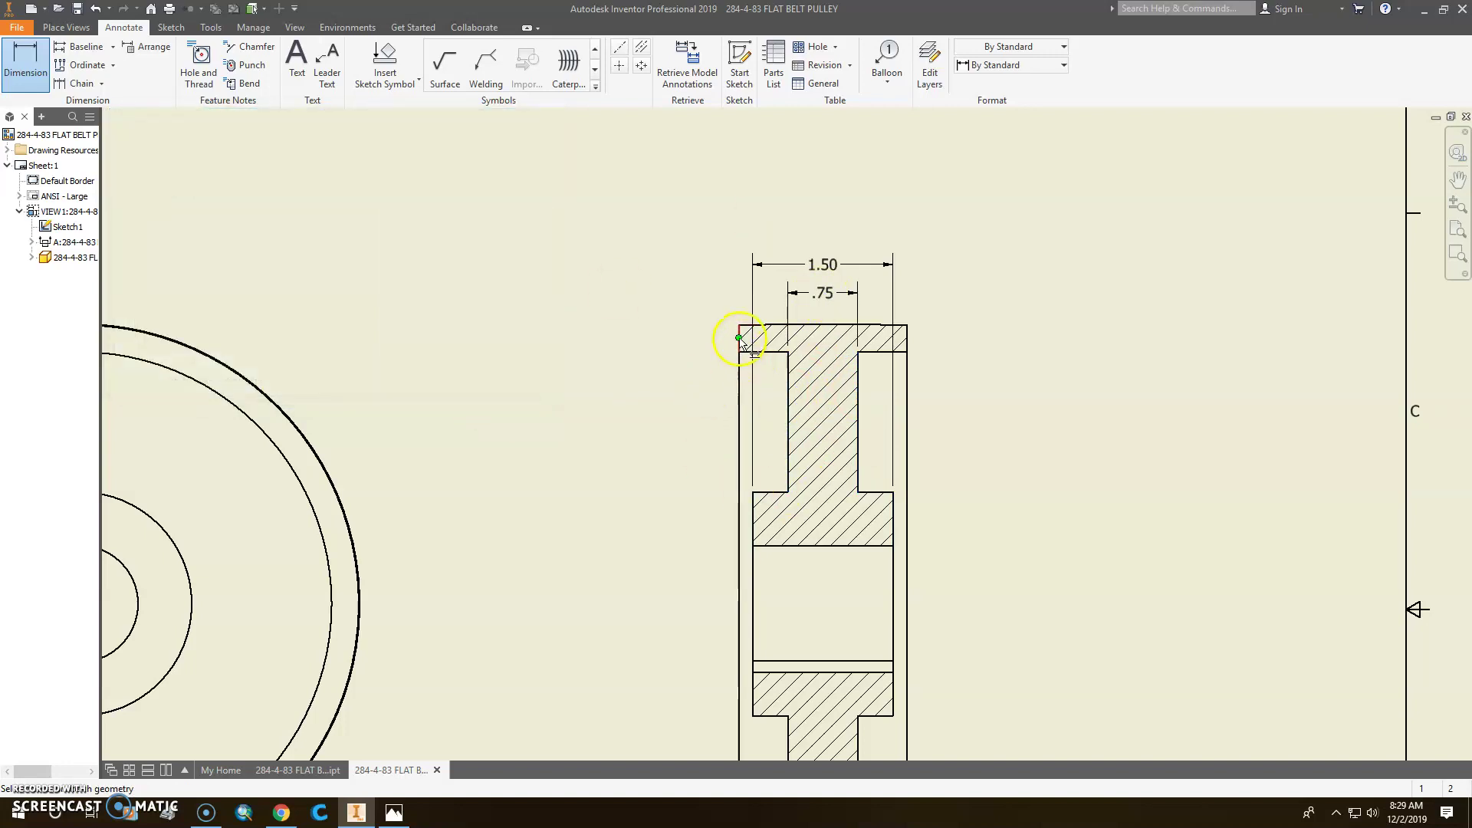
- Dimension the rim's overall width in section A-A, placing it above the hub width dimension
{"action": "scroll", "coordinate": [741, 360], "scroll_direction": "down", "scroll_amount": 4}
{"action": "left_click", "coordinate": [741, 332]}
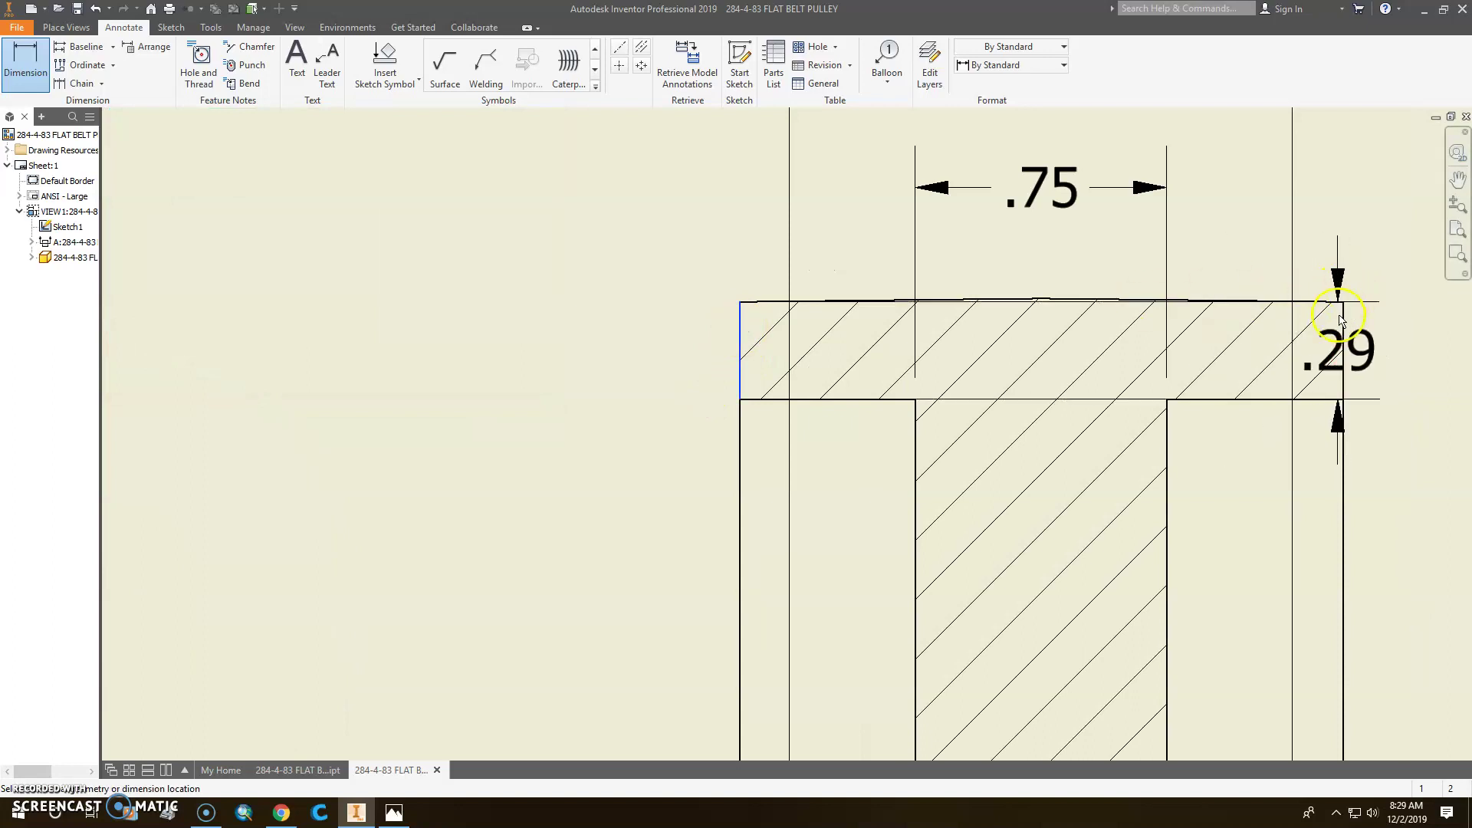
{"action": "left_click", "coordinate": [1344, 328]}
{"action": "scroll", "coordinate": [1243, 697], "scroll_direction": "up", "scroll_amount": 3}
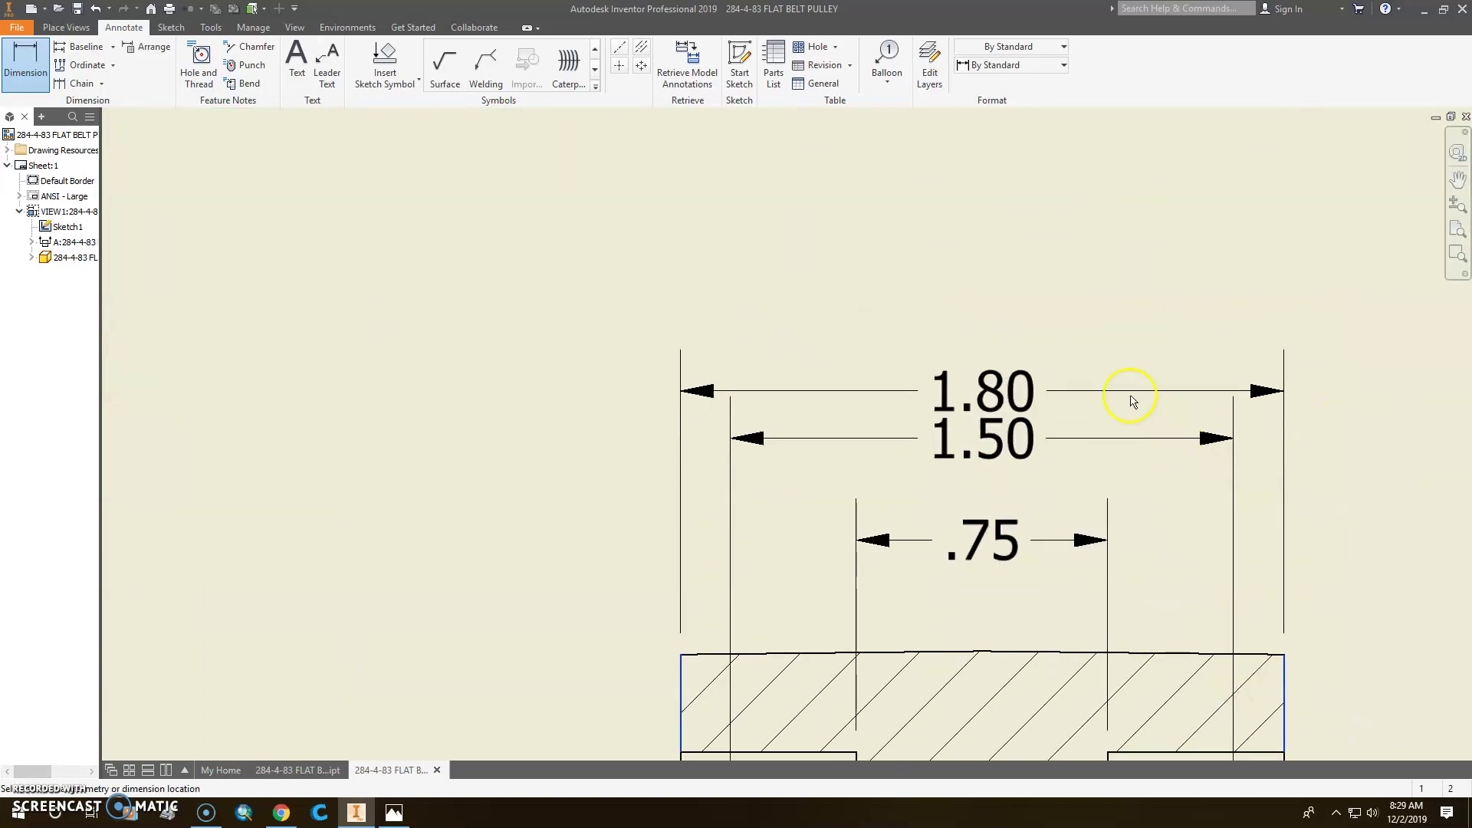
{"action": "left_click", "coordinate": [1082, 293]}
{"action": "left_click", "coordinate": [453, 384]}
- Compare the dimensioned views with the flat belt pulley reference image in Photos, and return to the Inventor drawing
{"action": "scroll", "coordinate": [701, 372], "scroll_direction": "up", "scroll_amount": 5}
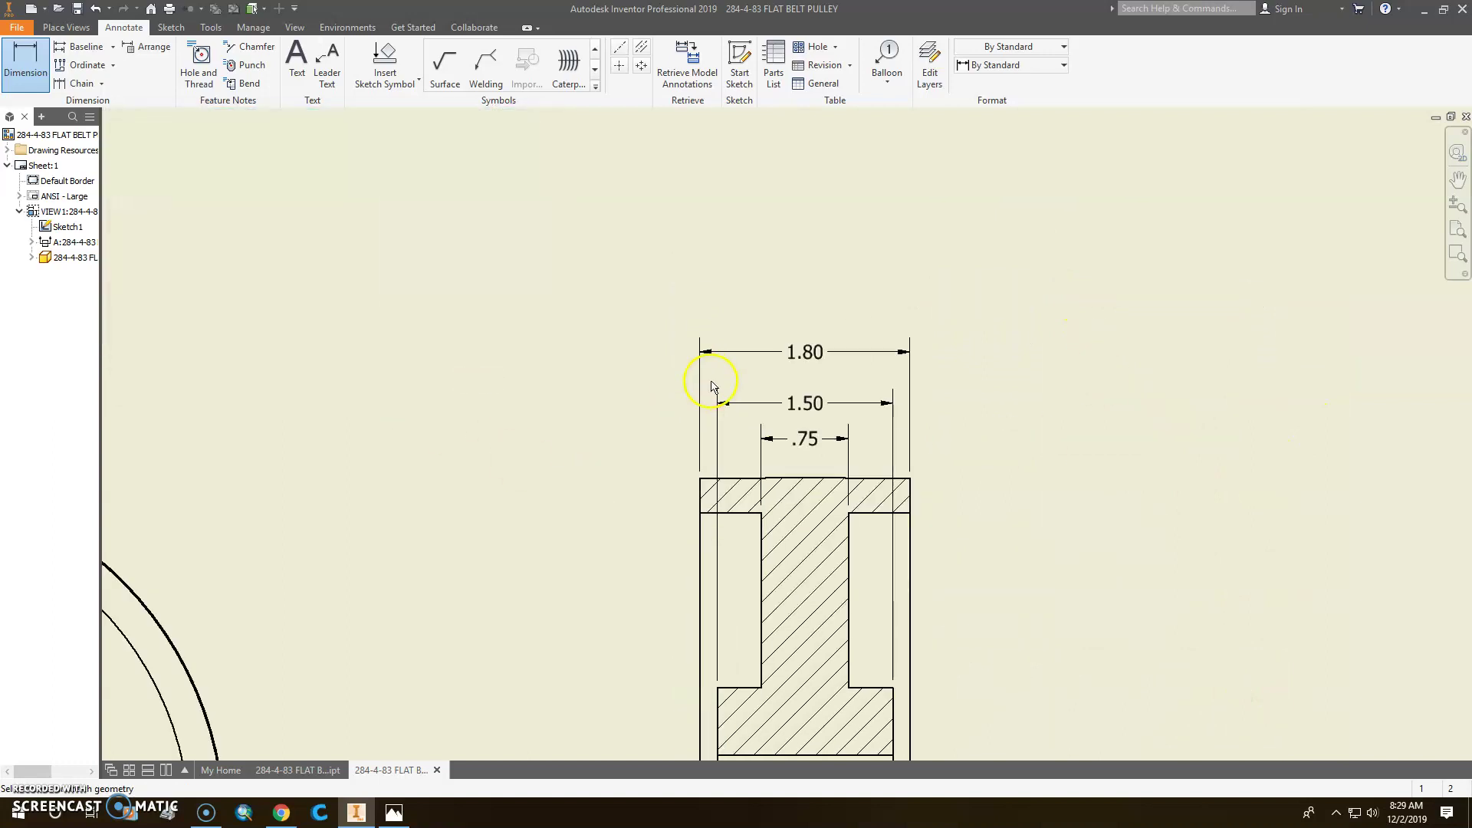
{"action": "middle_click_drag", "start_coordinate": [753, 385], "coordinate": [1030, 347]}
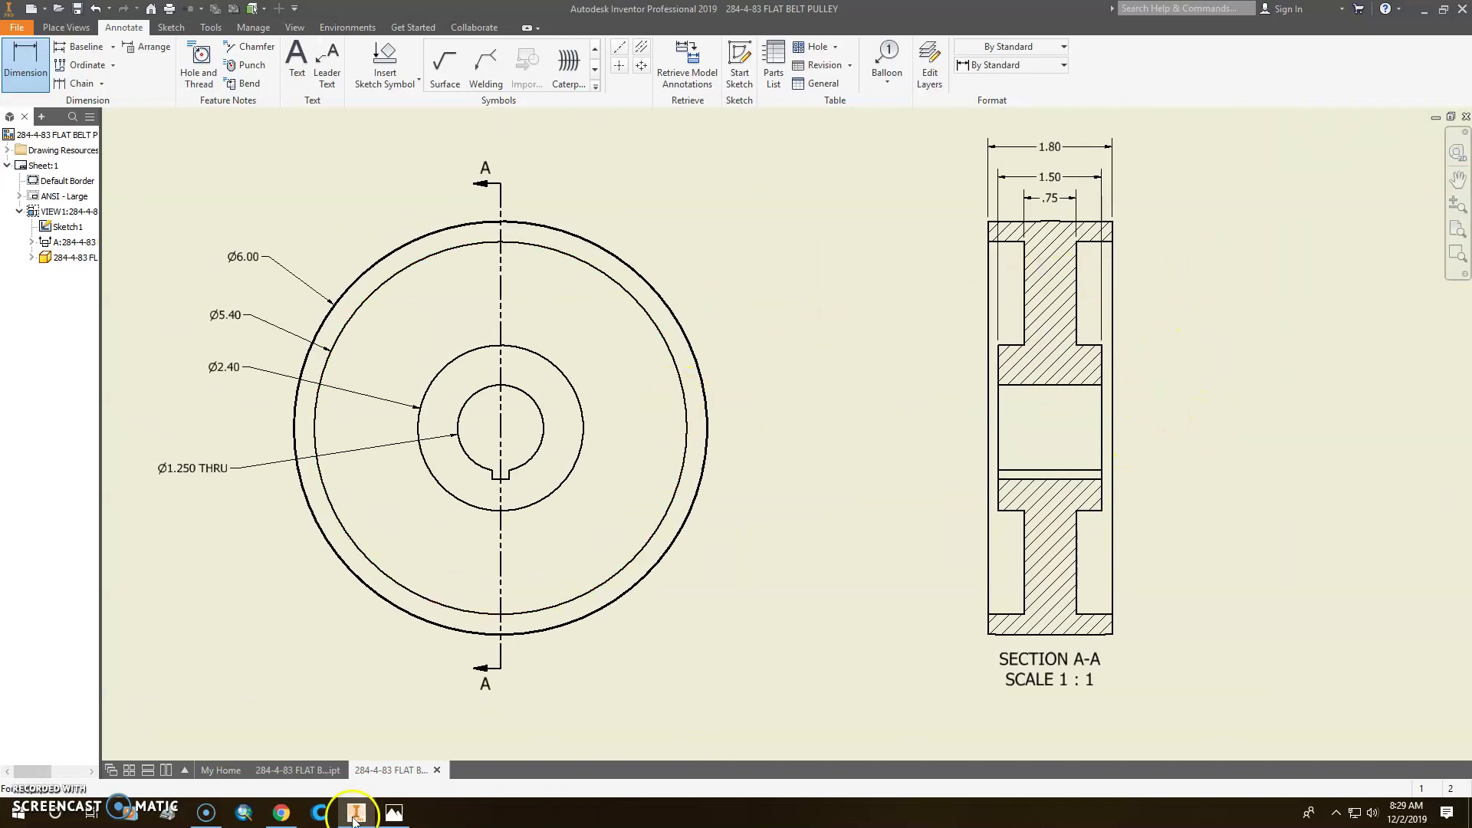
{"action": "left_click", "coordinate": [393, 813]}
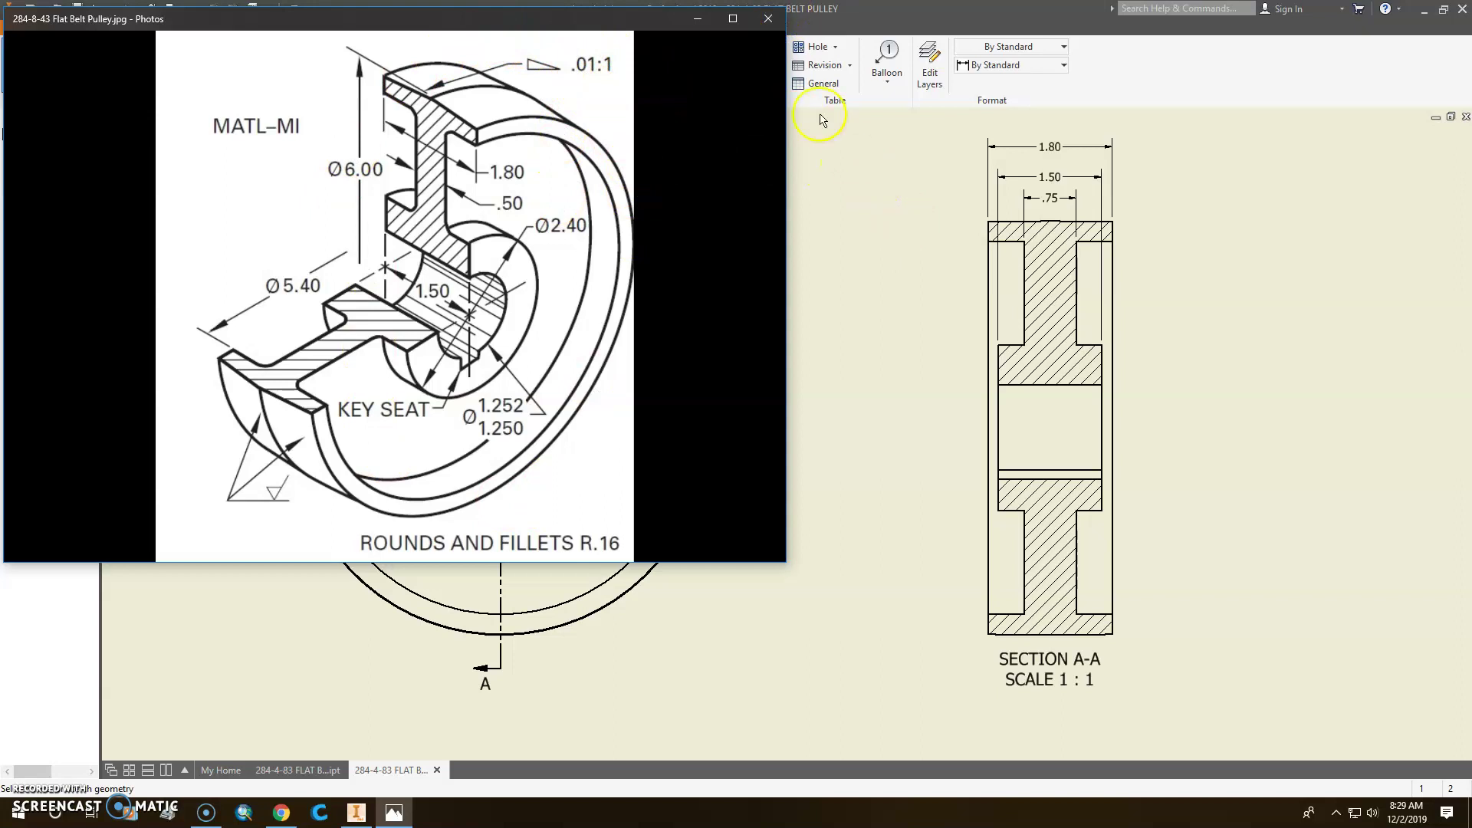
{"action": "left_click", "coordinate": [860, 221]}
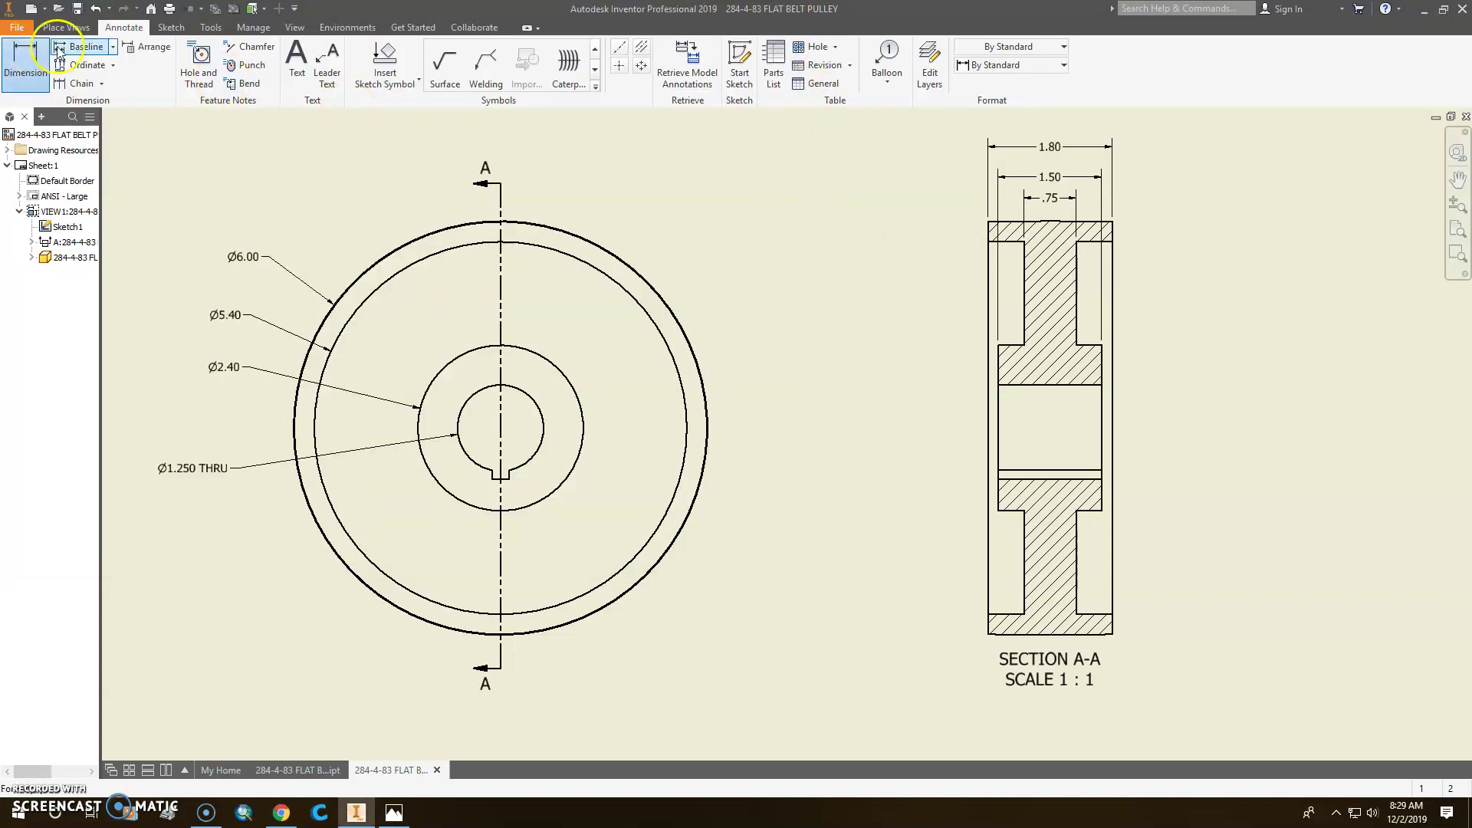
- Dimension the crown height at the rim's upper edge in section A-A, placing the dimension to the left of the view
{"action": "scroll", "coordinate": [855, 224], "scroll_direction": "up", "scroll_amount": 3}
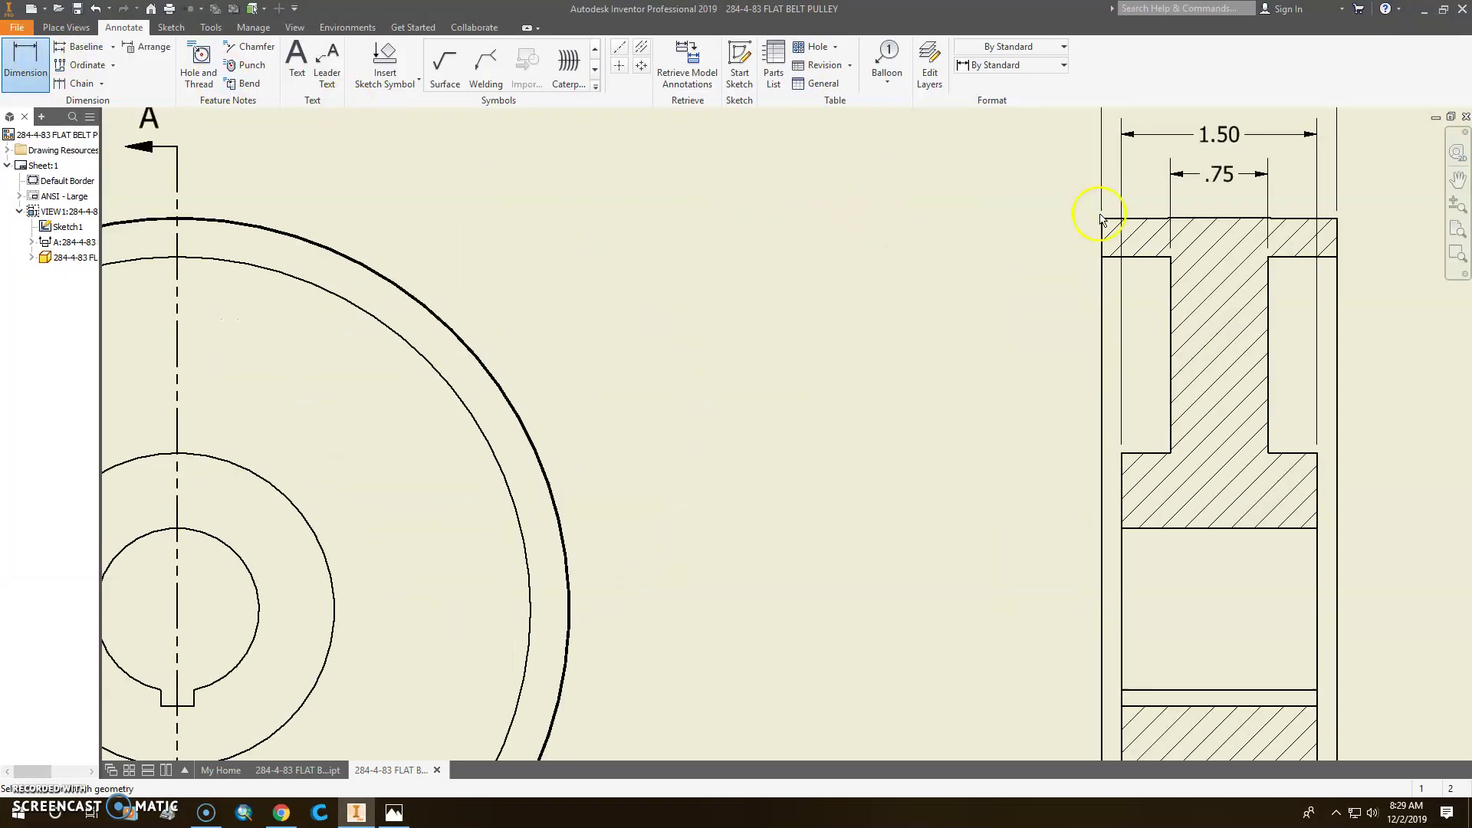
{"action": "left_click", "coordinate": [1141, 220]}
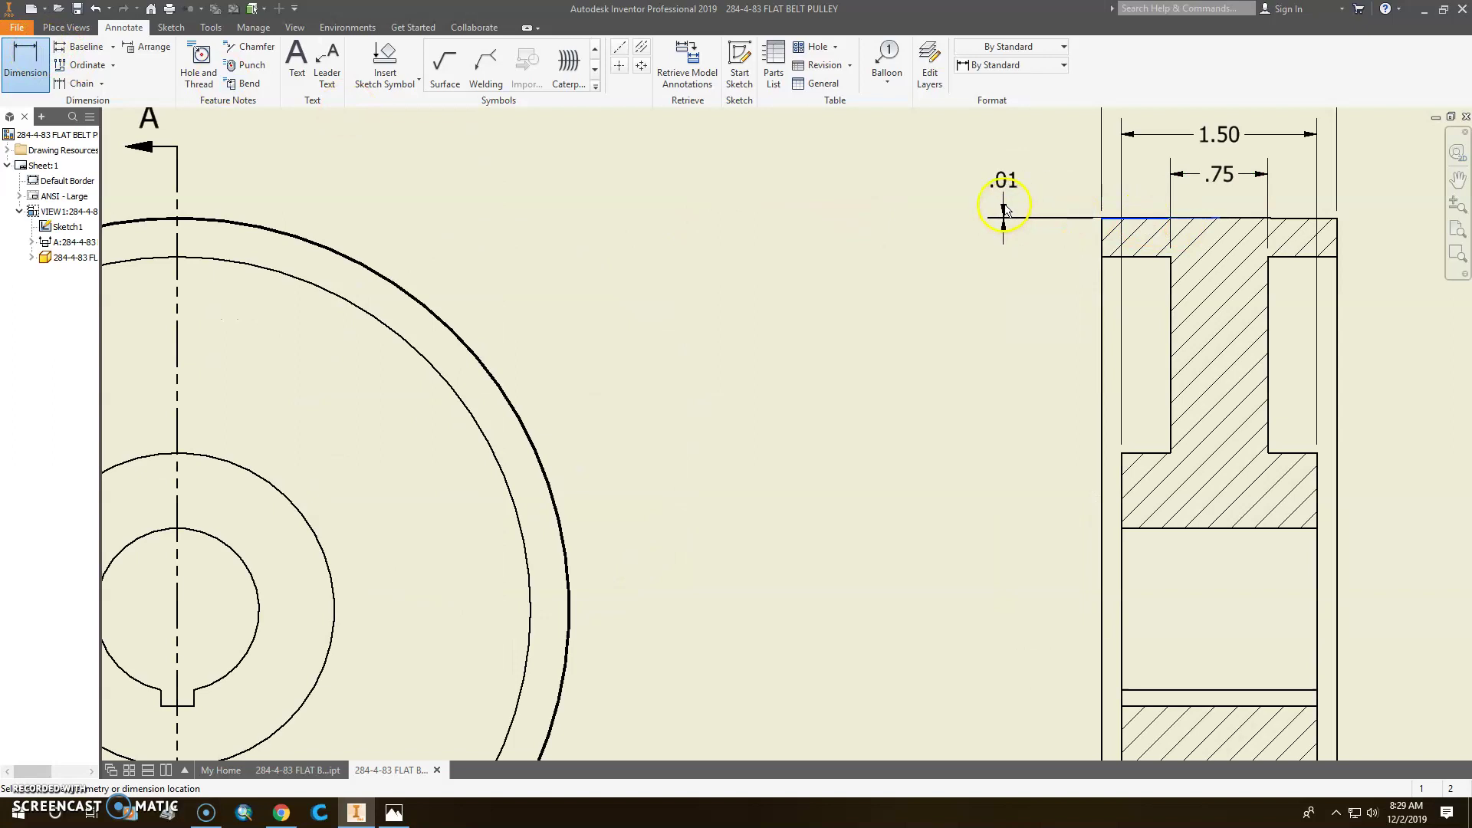
{"action": "left_click", "coordinate": [1005, 187]}
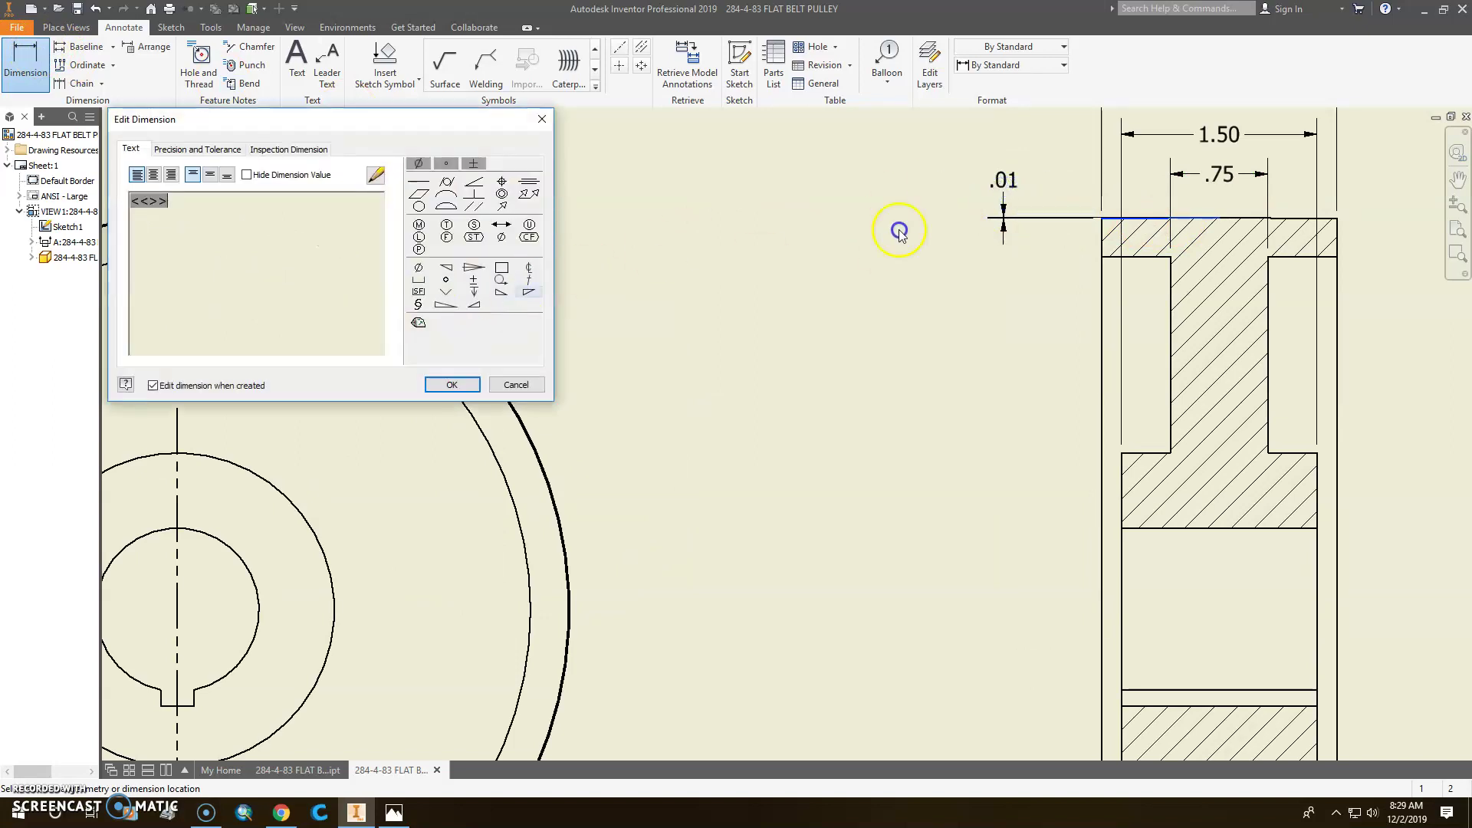
{"action": "left_click", "coordinate": [454, 386]}
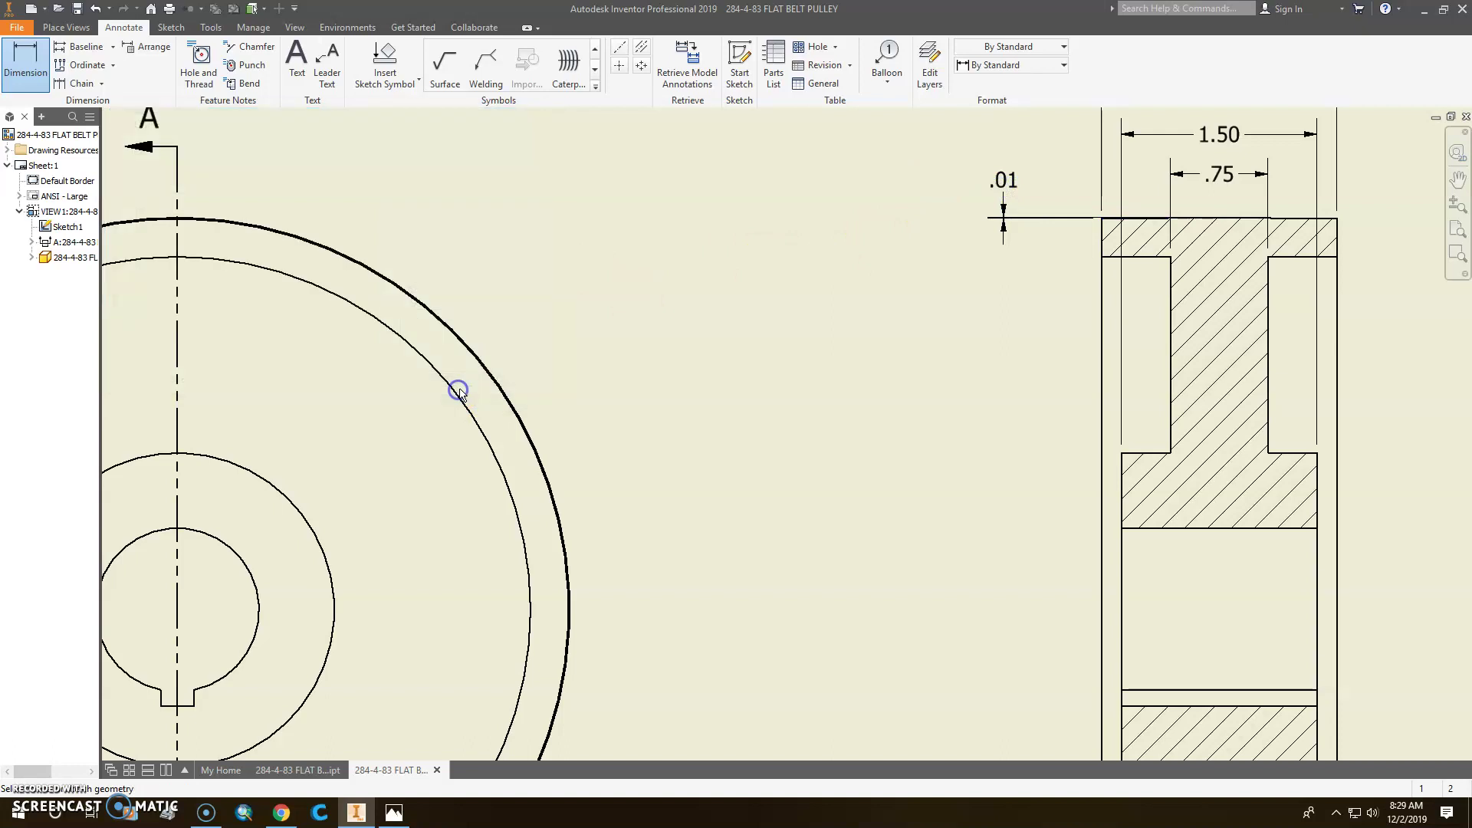
{"action": "scroll", "coordinate": [1127, 326], "scroll_direction": "up", "scroll_amount": 3}
{"action": "scroll", "coordinate": [1135, 284], "scroll_direction": "down", "scroll_amount": 6}
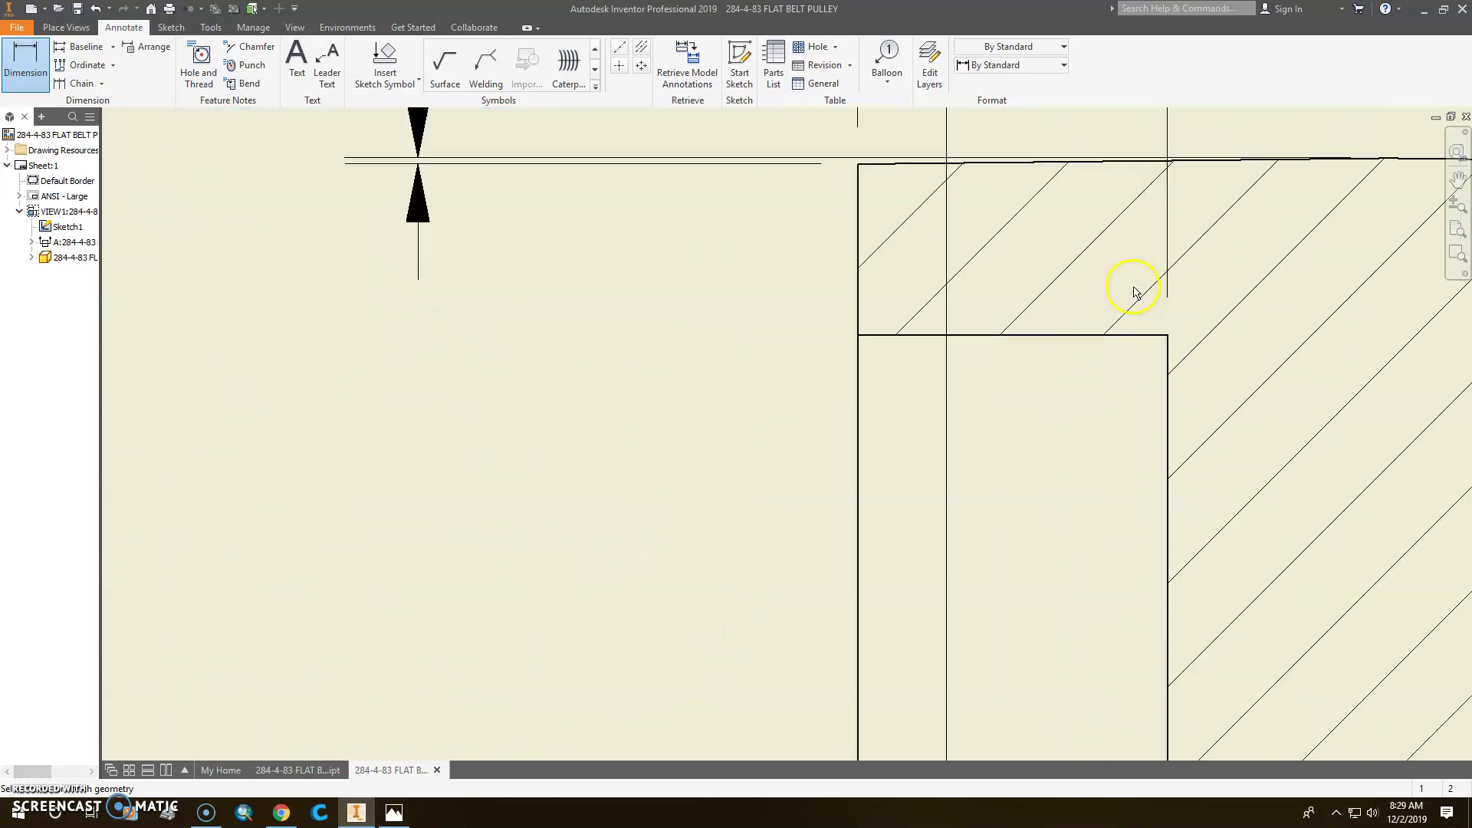
{"action": "scroll", "coordinate": [1127, 299], "scroll_direction": "up", "scroll_amount": 3}
{"action": "scroll", "coordinate": [812, 412], "scroll_direction": "up", "scroll_amount": 5}
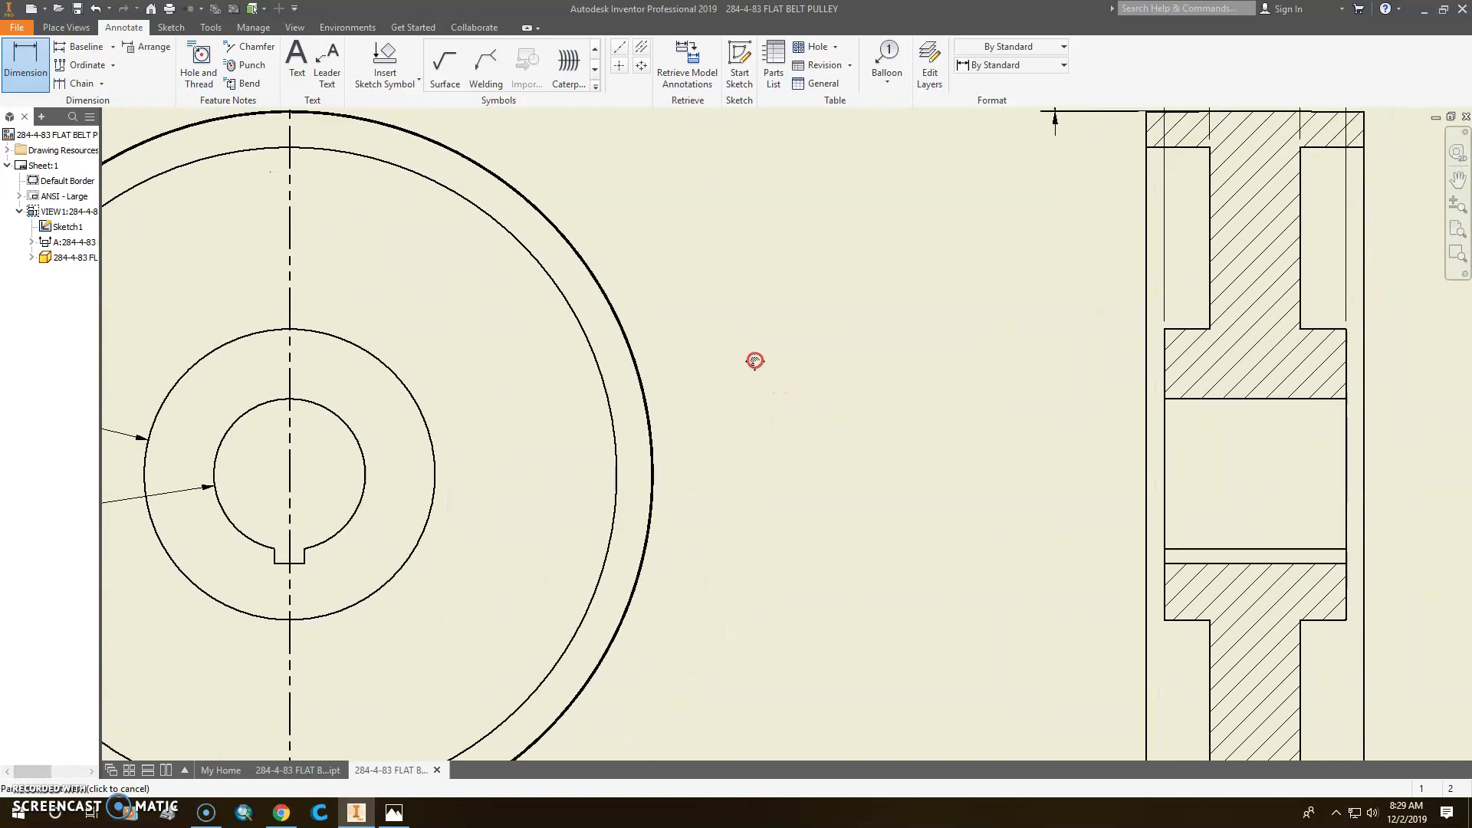
- Create a projected isometric view from the front view and place it in the sheet's upper-right corner
{"action": "scroll", "coordinate": [767, 529], "scroll_direction": "up", "scroll_amount": 1}
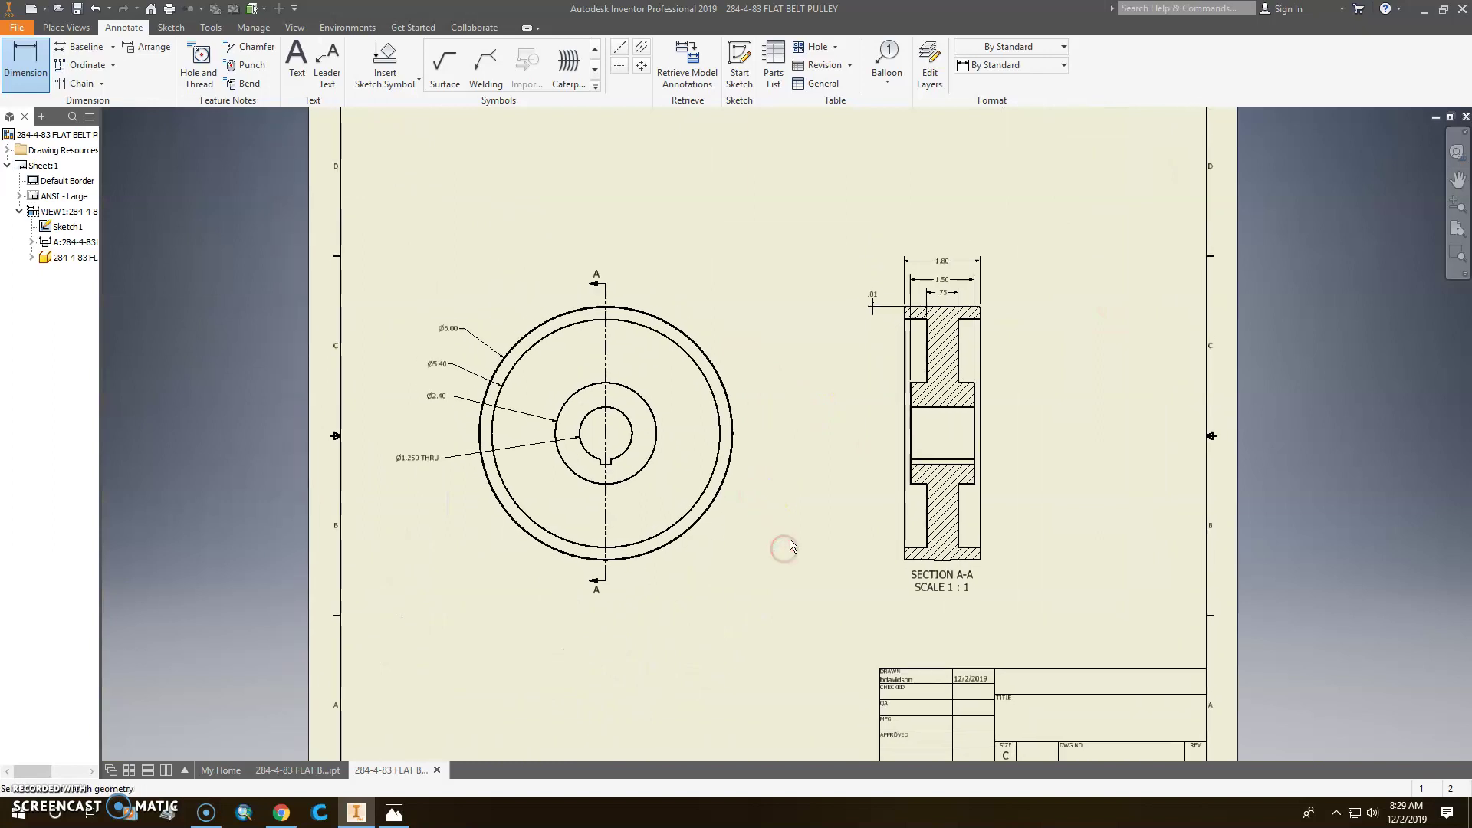
{"action": "scroll", "coordinate": [809, 522], "scroll_direction": "up", "scroll_amount": 3}
{"action": "left_click", "coordinate": [66, 26]}
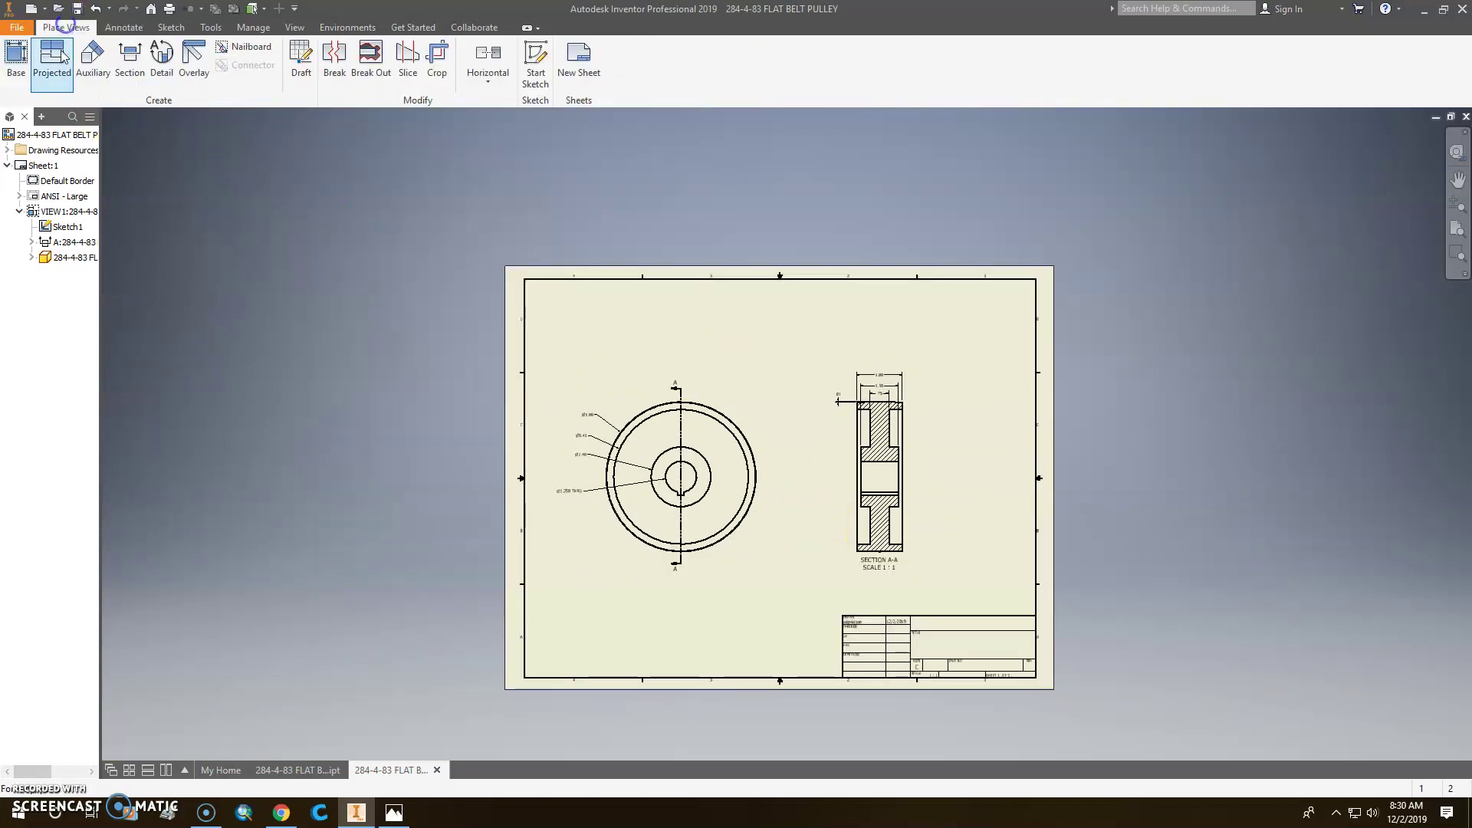
{"action": "left_click", "coordinate": [51, 57]}
{"action": "left_click", "coordinate": [753, 430]}
{"action": "left_click", "coordinate": [966, 349]}
{"action": "right_click", "coordinate": [966, 349]}
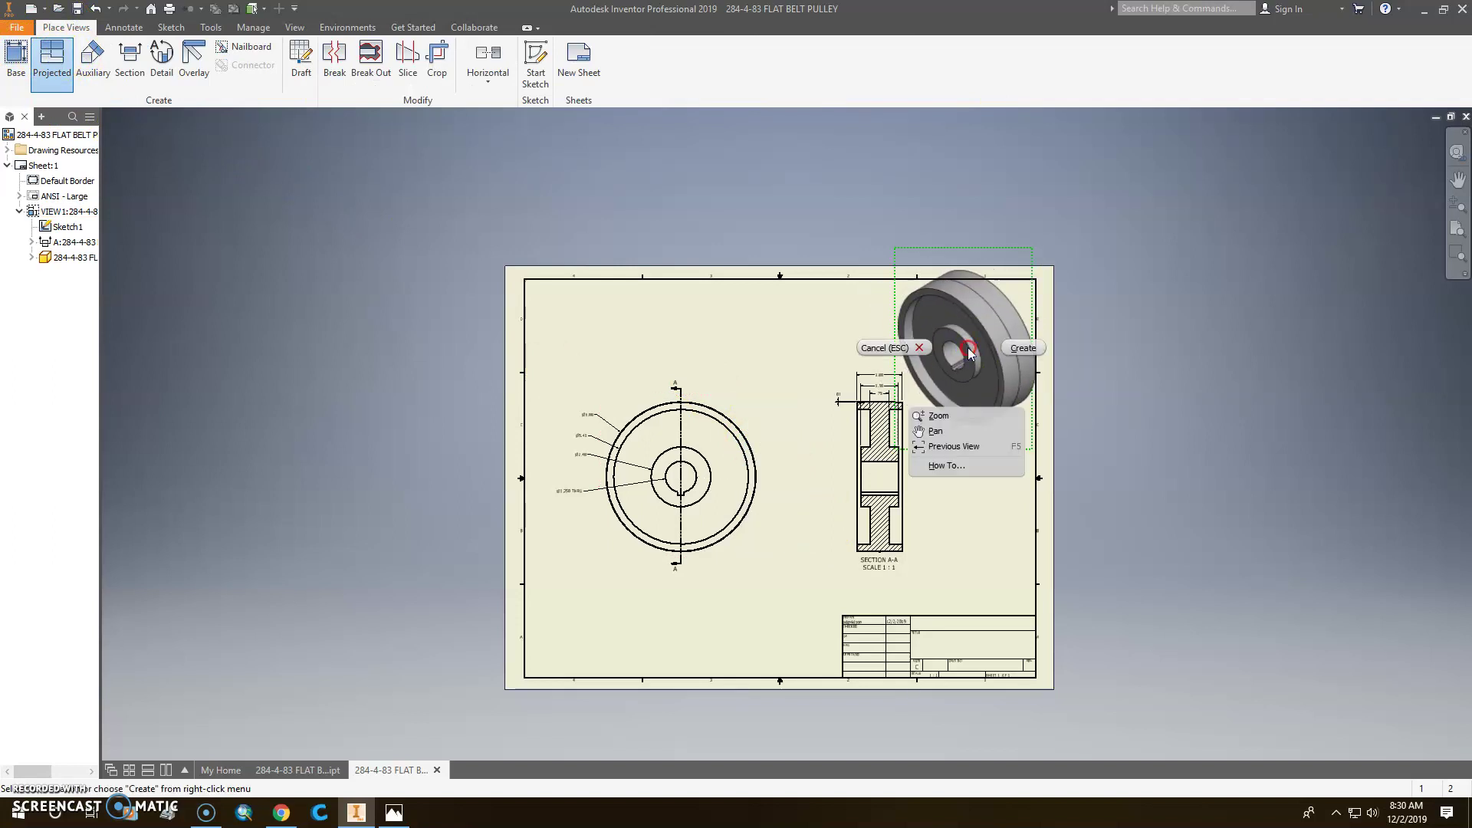
{"action": "left_click", "coordinate": [1020, 341]}
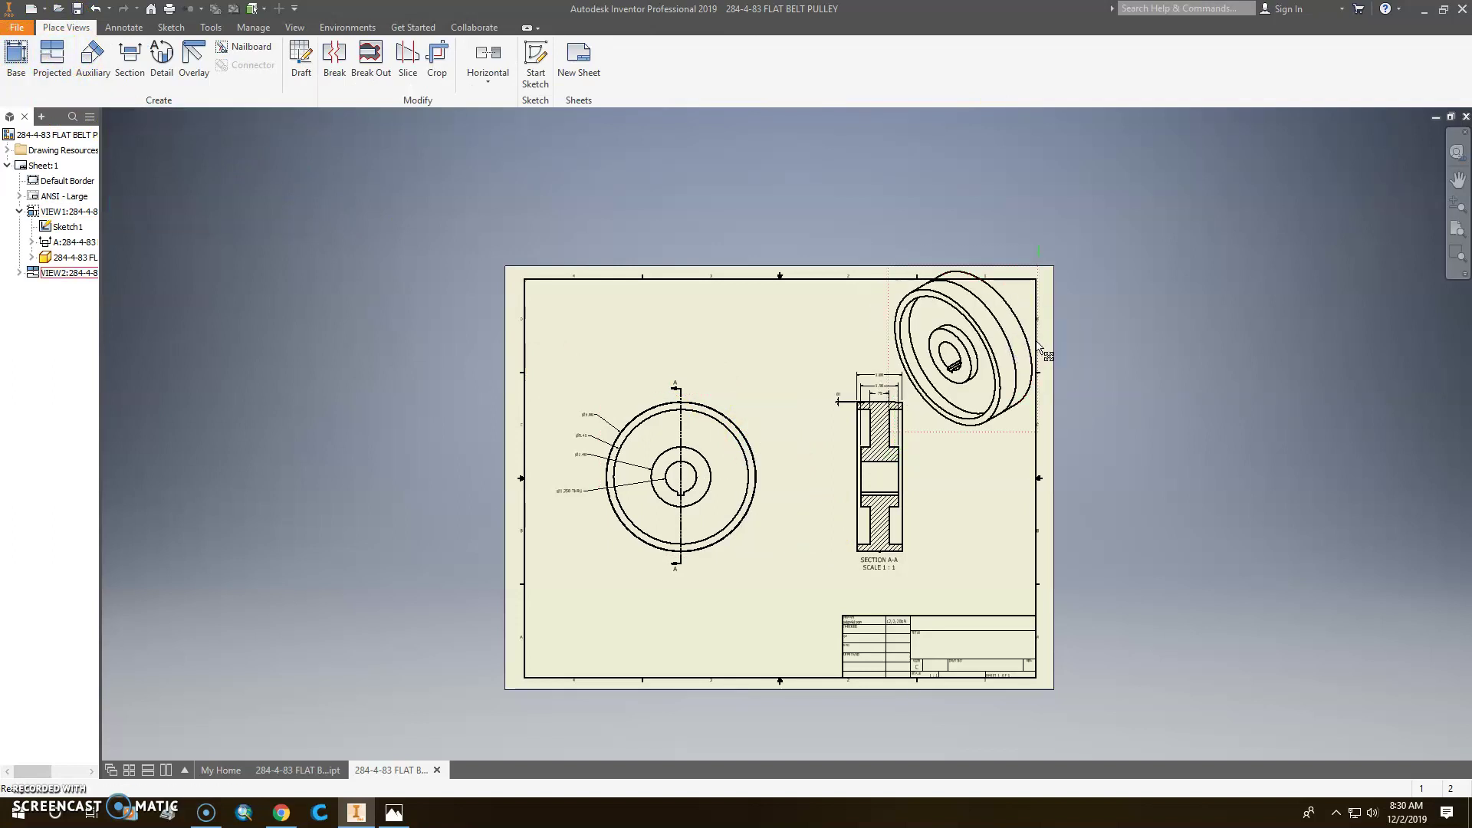
- Set the isometric view's scale to 1 / 2
{"action": "double_click", "coordinate": [1035, 343]}
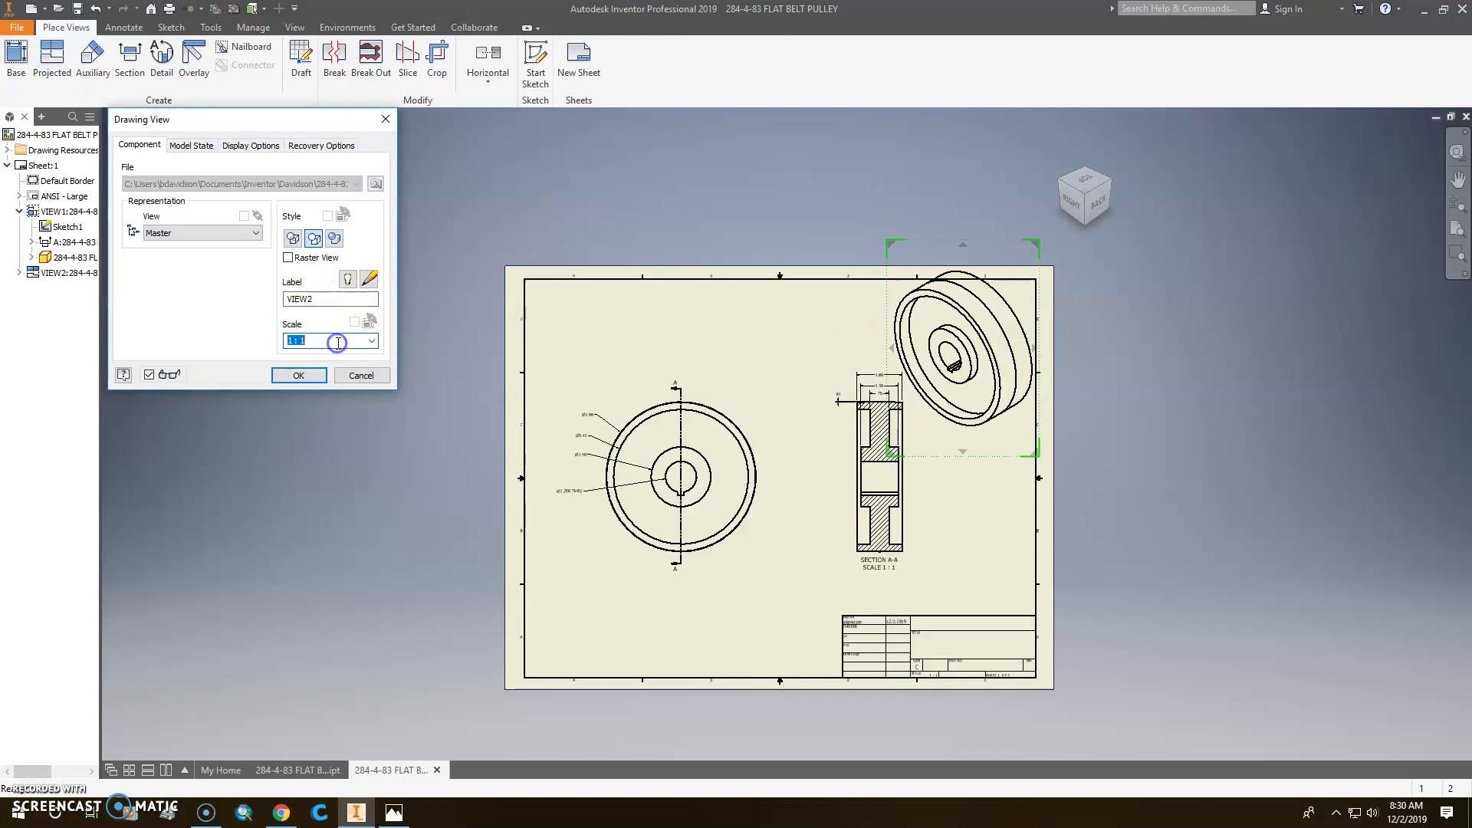
{"action": "left_click", "coordinate": [371, 341]}
{"action": "left_click", "coordinate": [338, 366]}
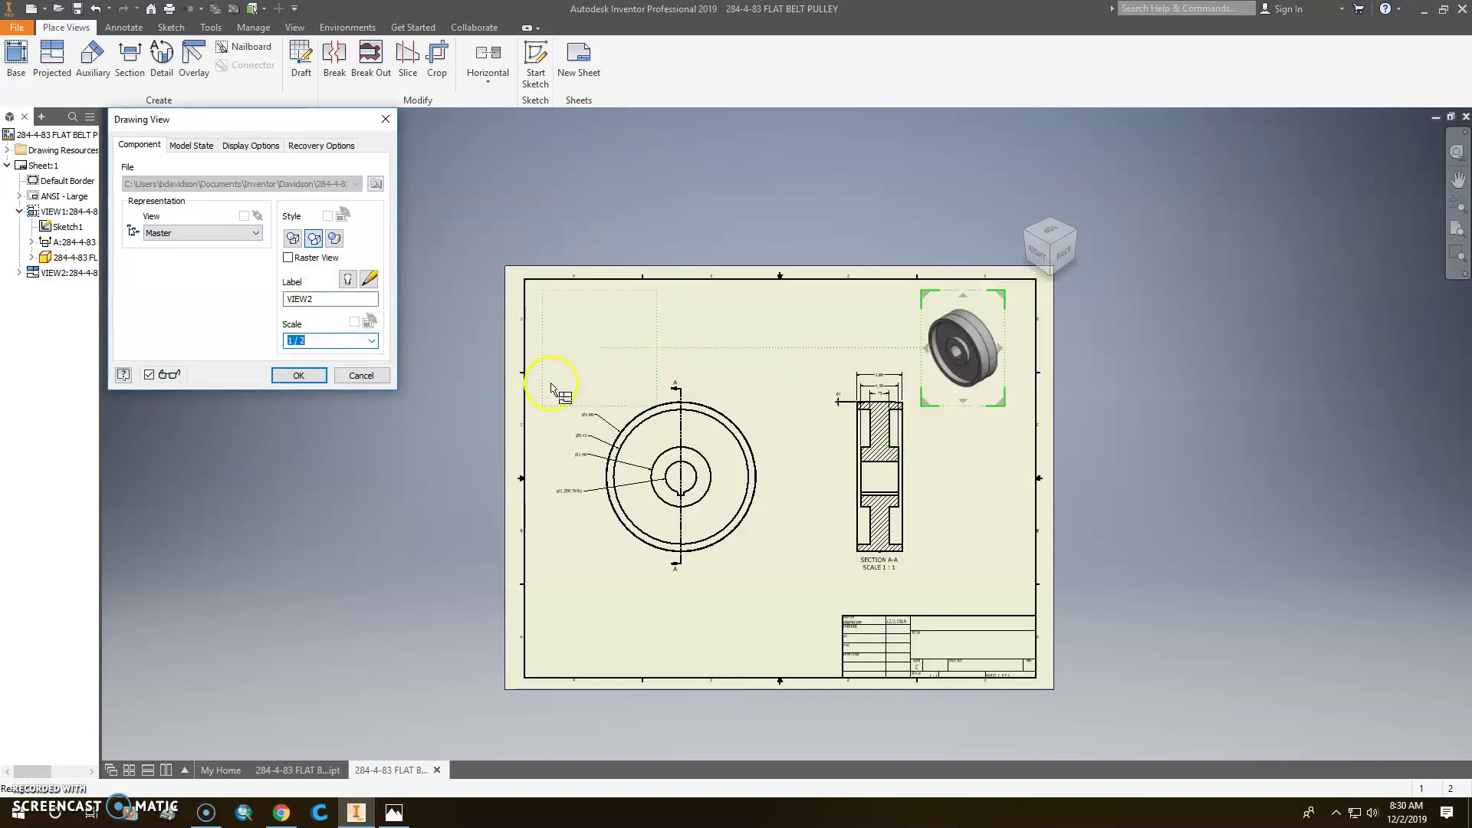
{"action": "left_click", "coordinate": [301, 376]}
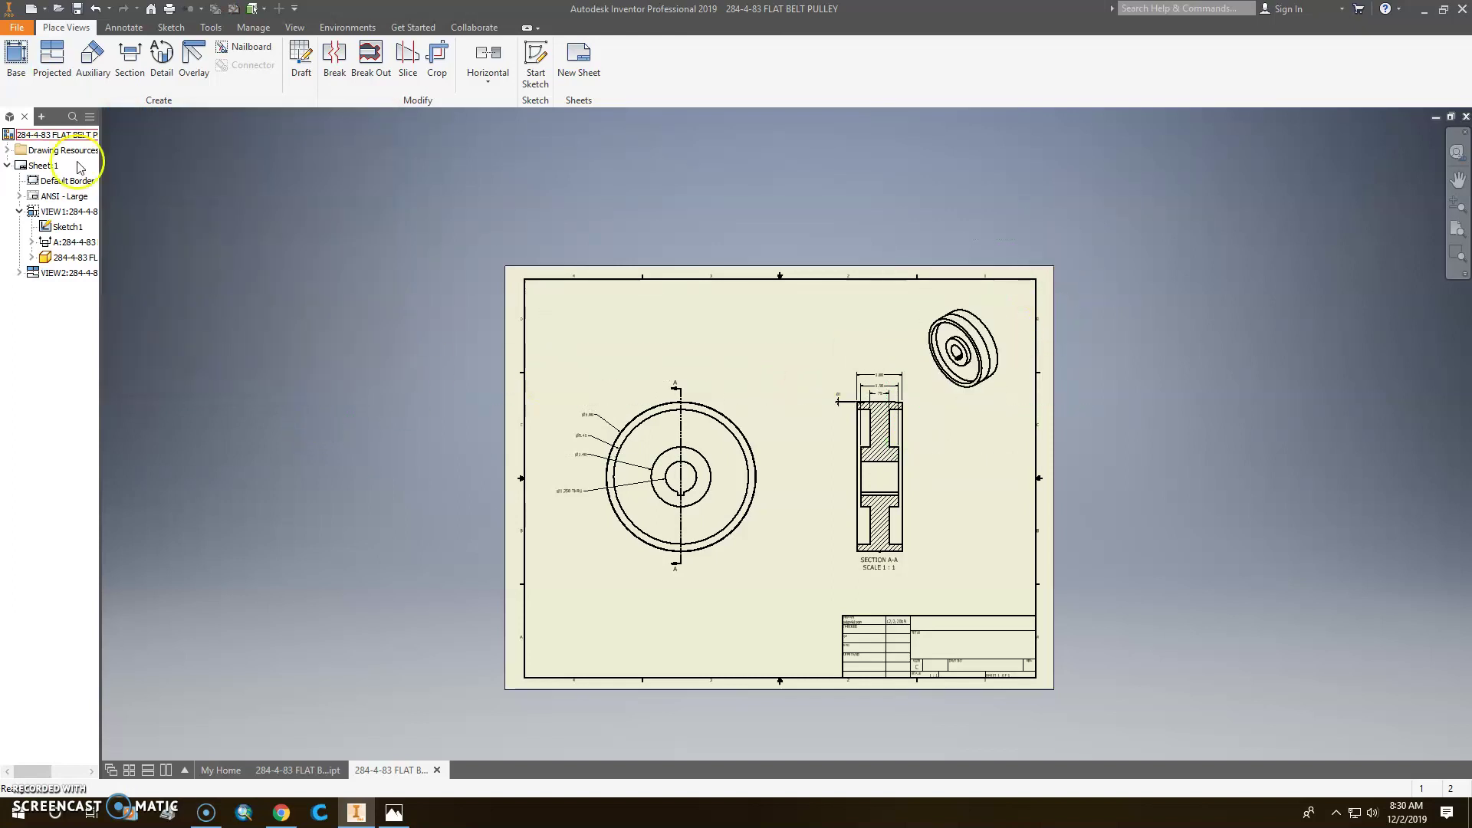
- In the drawing's iProperties summary, set the company to KETTLE RUN HIGH SCHOOL and the title to FLAT BELT PULLEY
{"action": "left_click", "coordinate": [16, 27]}
{"action": "left_click", "coordinate": [68, 349]}
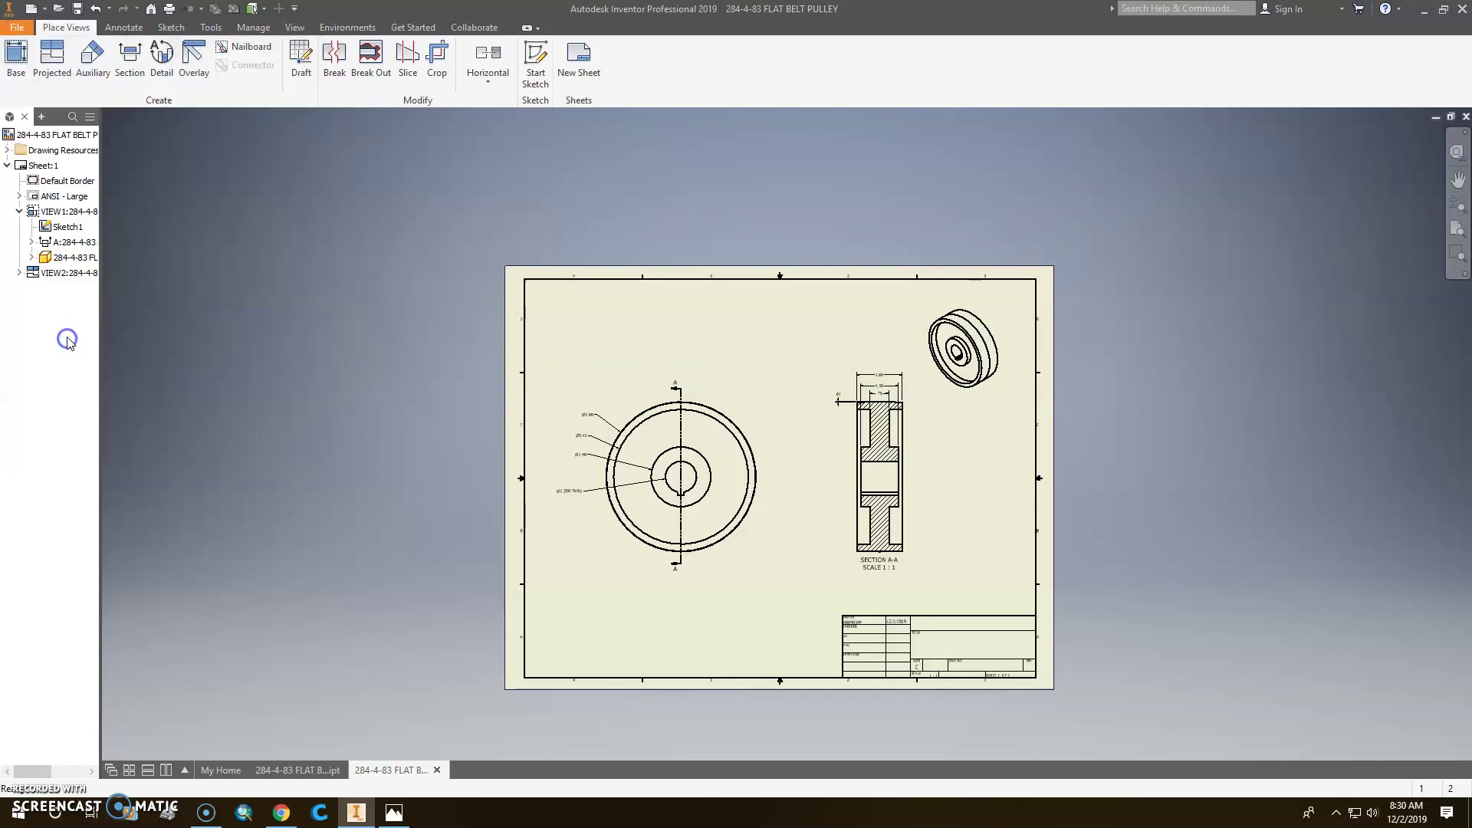
{"action": "left_click", "coordinate": [654, 217]}
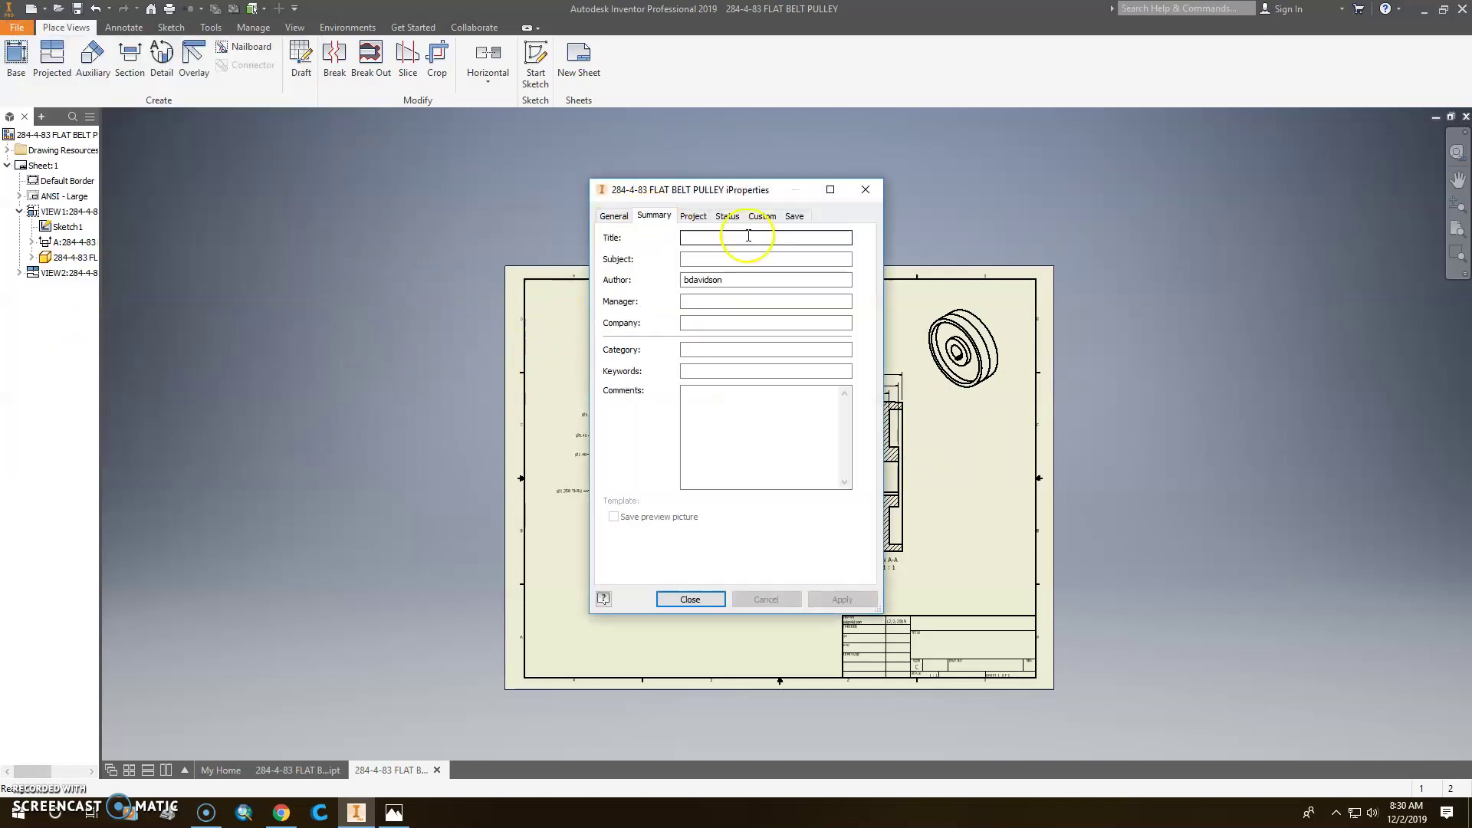
{"action": "left_click", "coordinate": [702, 322]}
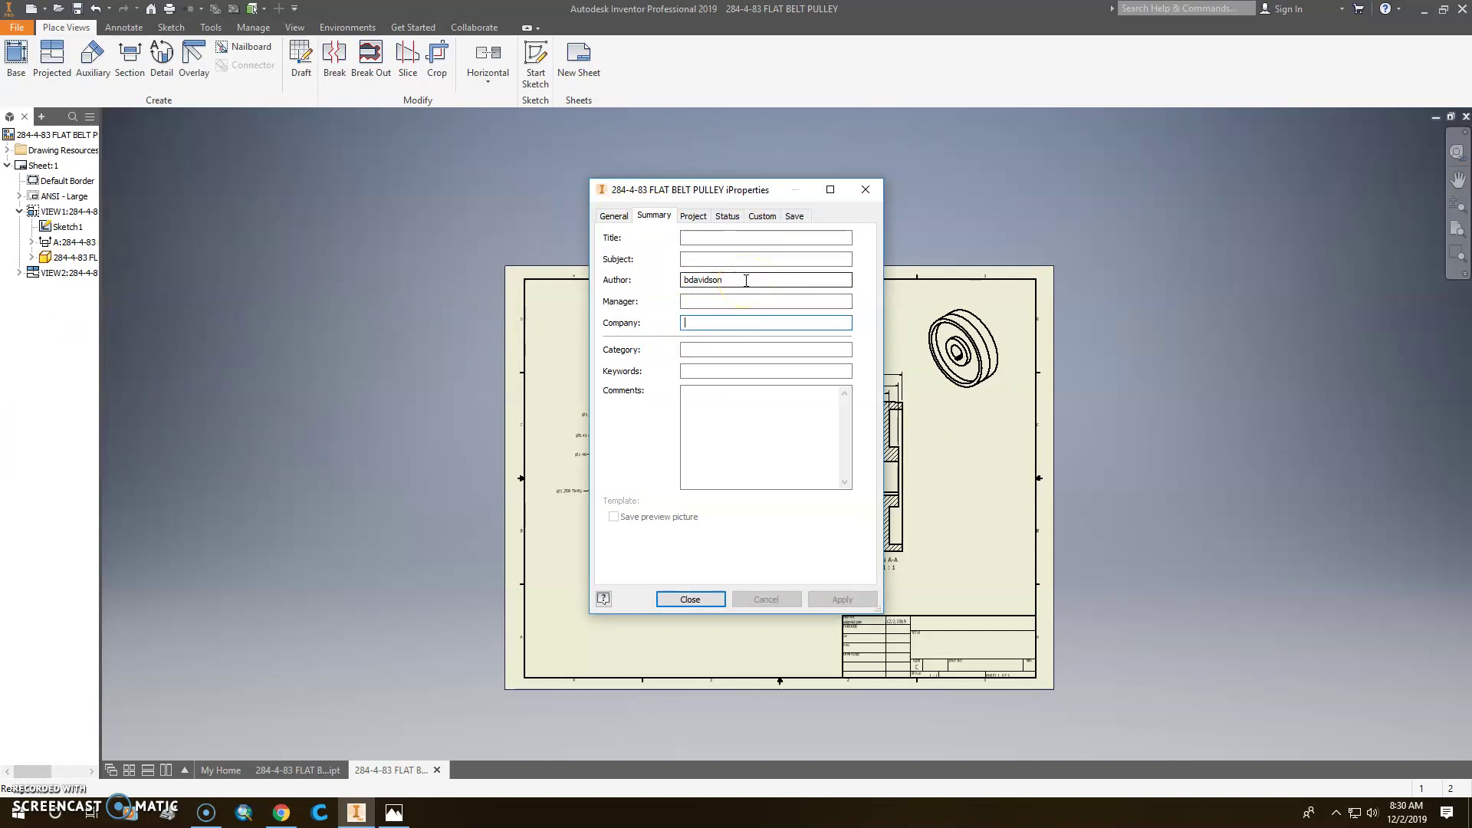
{"action": "type", "text": "KETTLE RUN HIGH SCHOOL"}
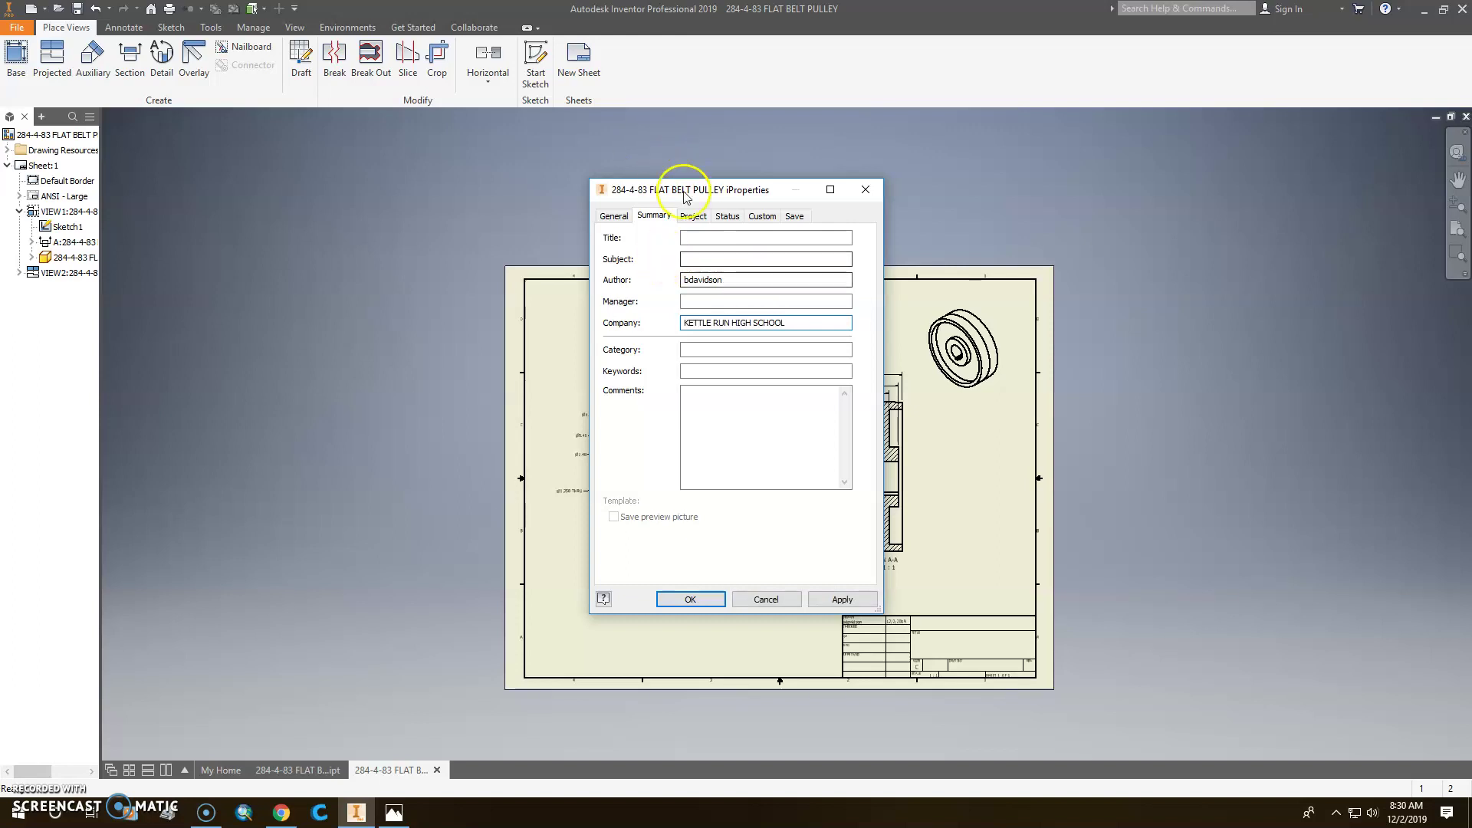
{"action": "left_click", "coordinate": [730, 239]}
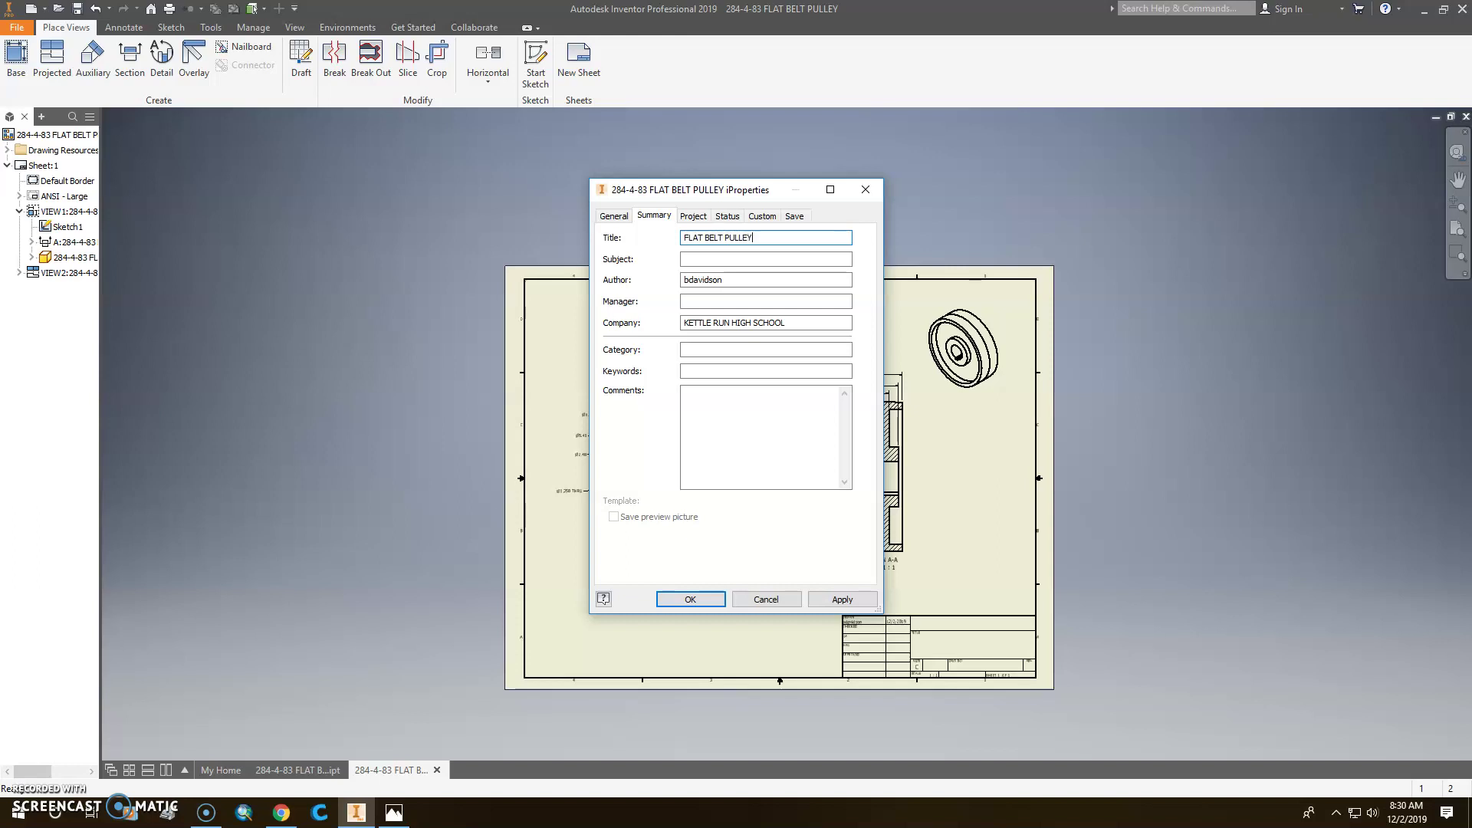
- In the project iProperties, set the part number to 284-6-83 and open the description for entry
{"action": "left_click", "coordinate": [693, 215]}
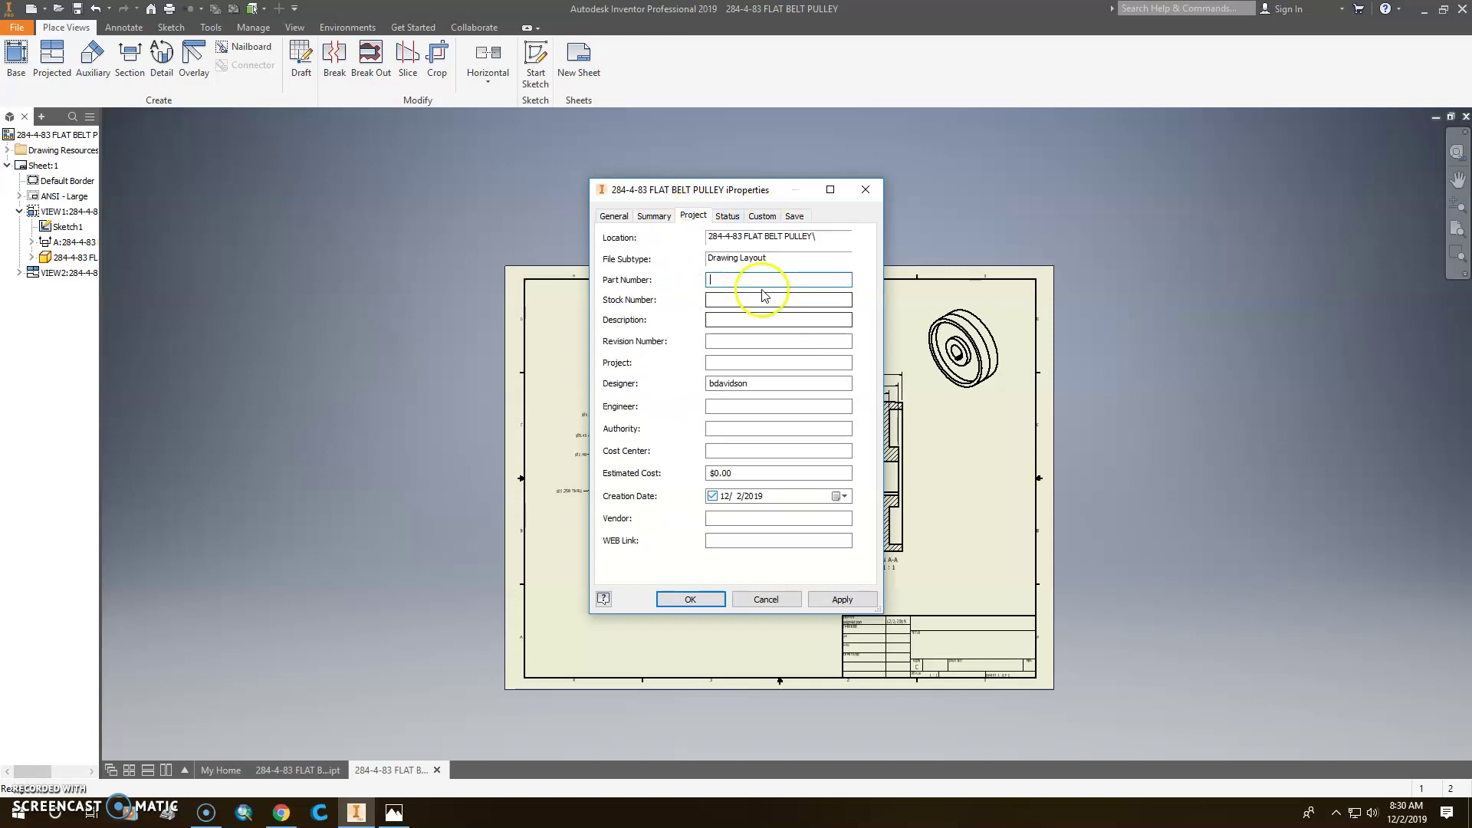
{"action": "left_click", "coordinate": [732, 277]}
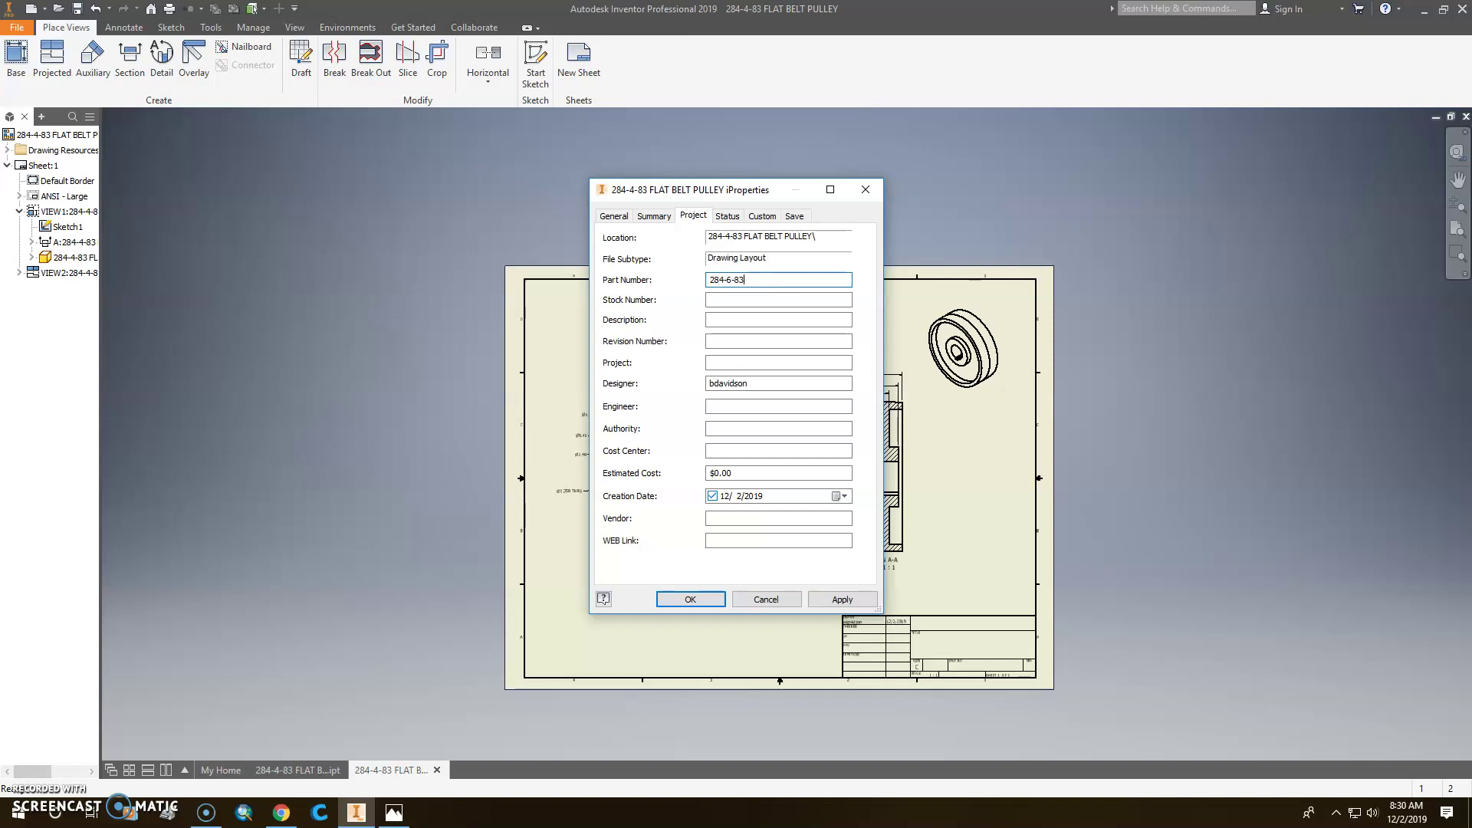
{"action": "left_click", "coordinate": [727, 318]}
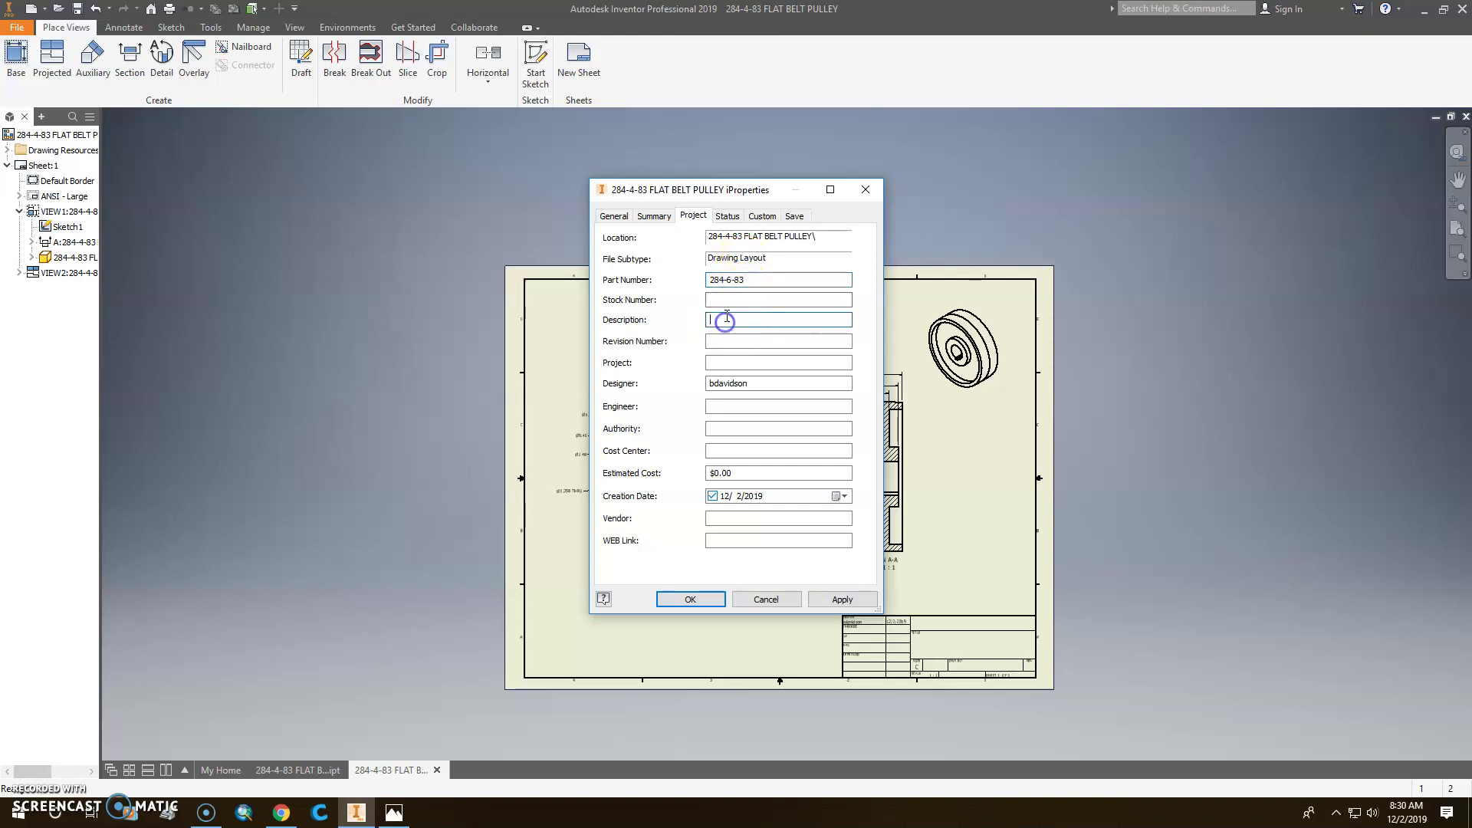